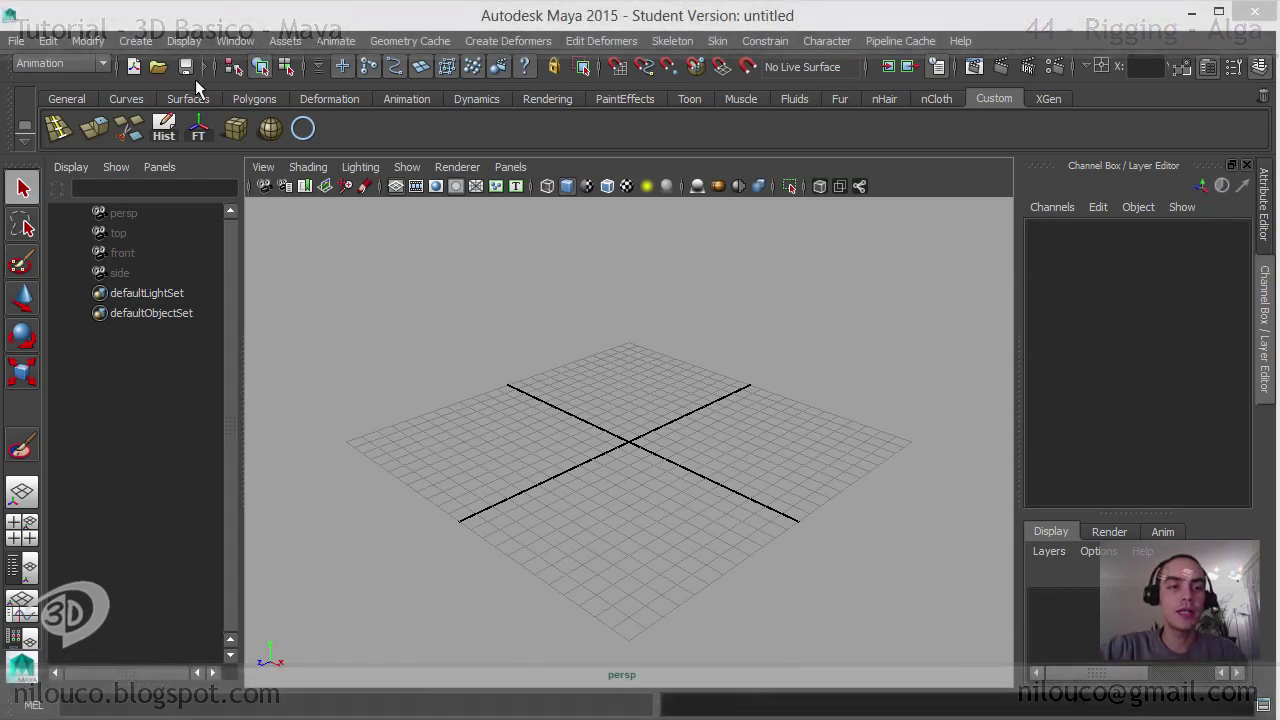
# Step: Open the Alga_00.ma scene from scenes\Models\Prop
pyautogui.click(157, 66)
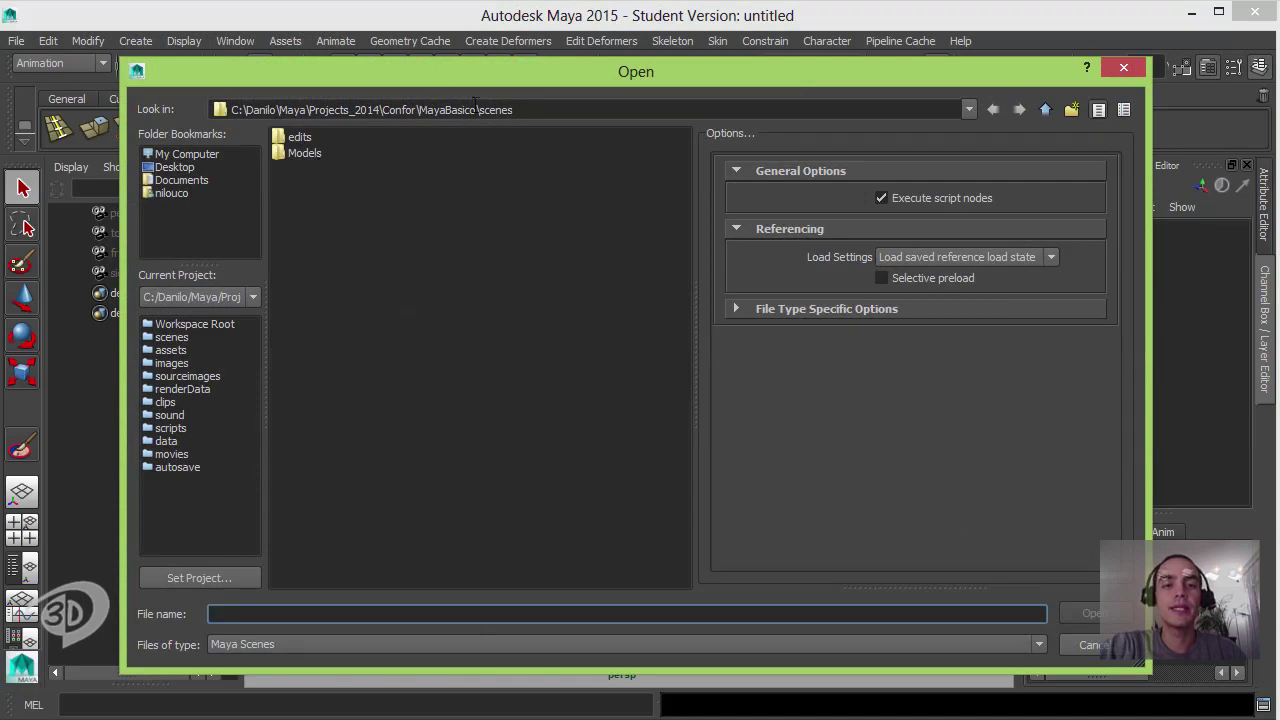
pyautogui.doubleClick(290, 152)
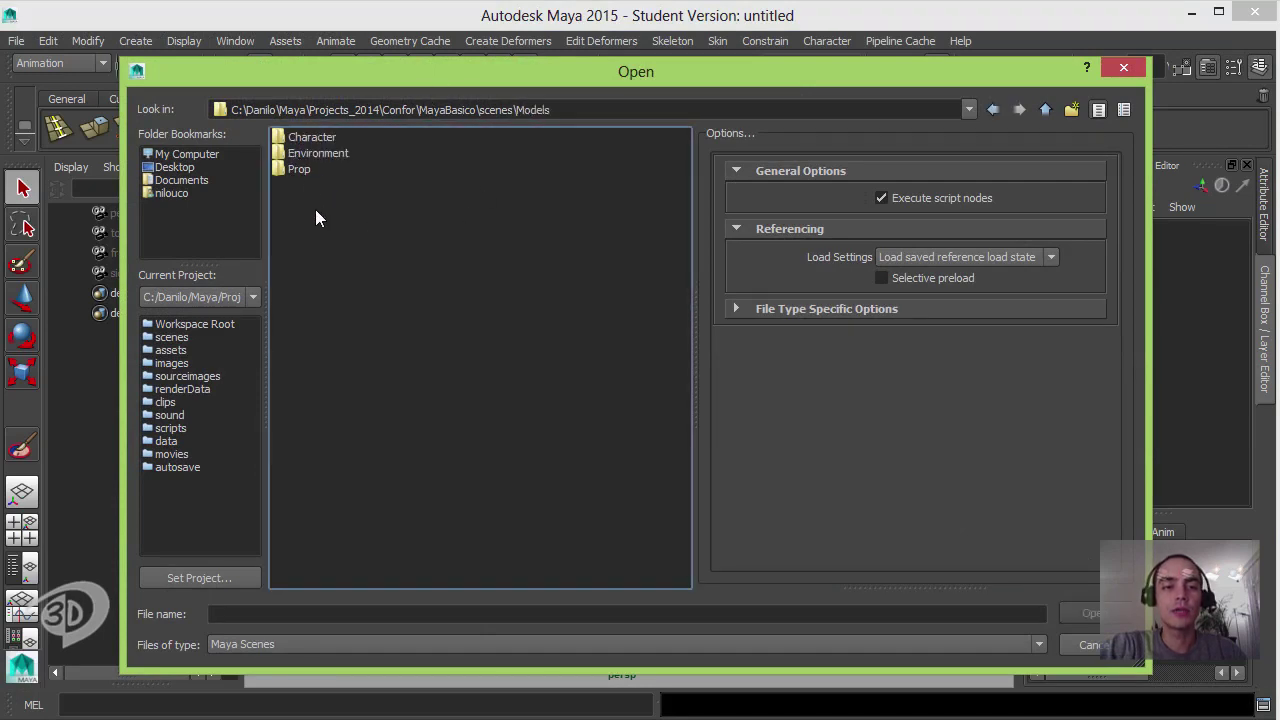
pyautogui.doubleClick(297, 170)
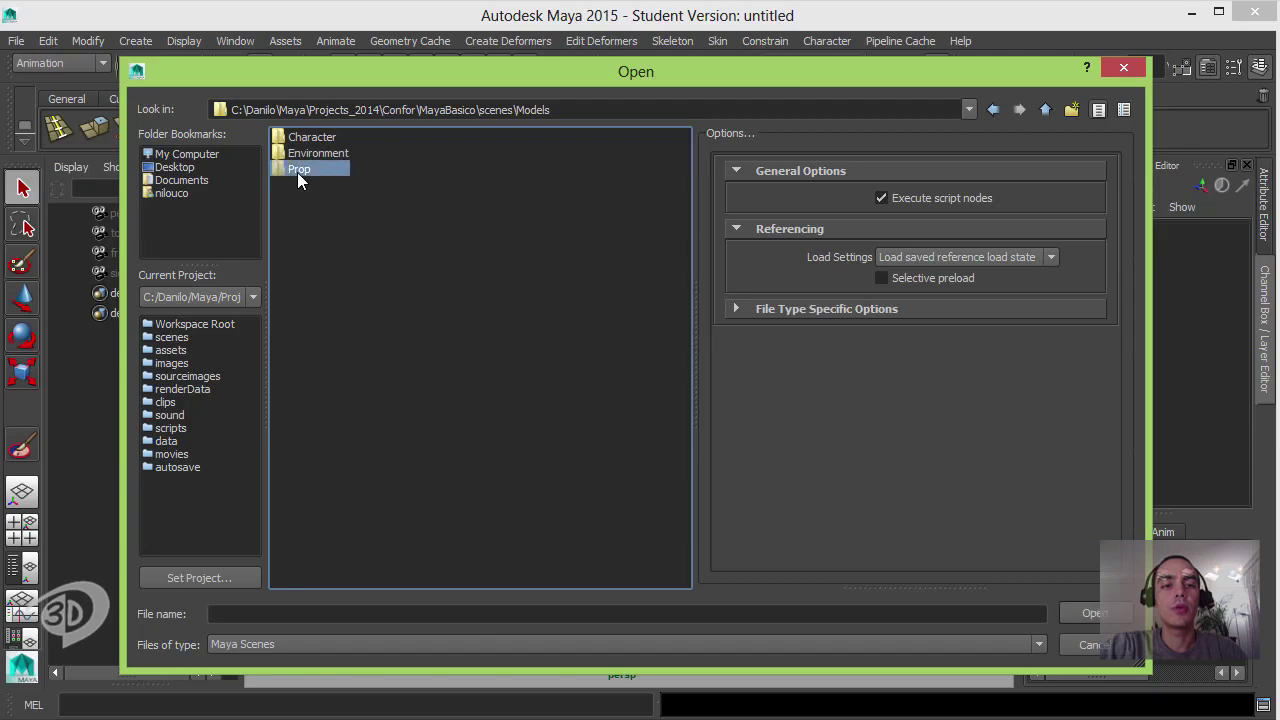
pyautogui.click(313, 137)
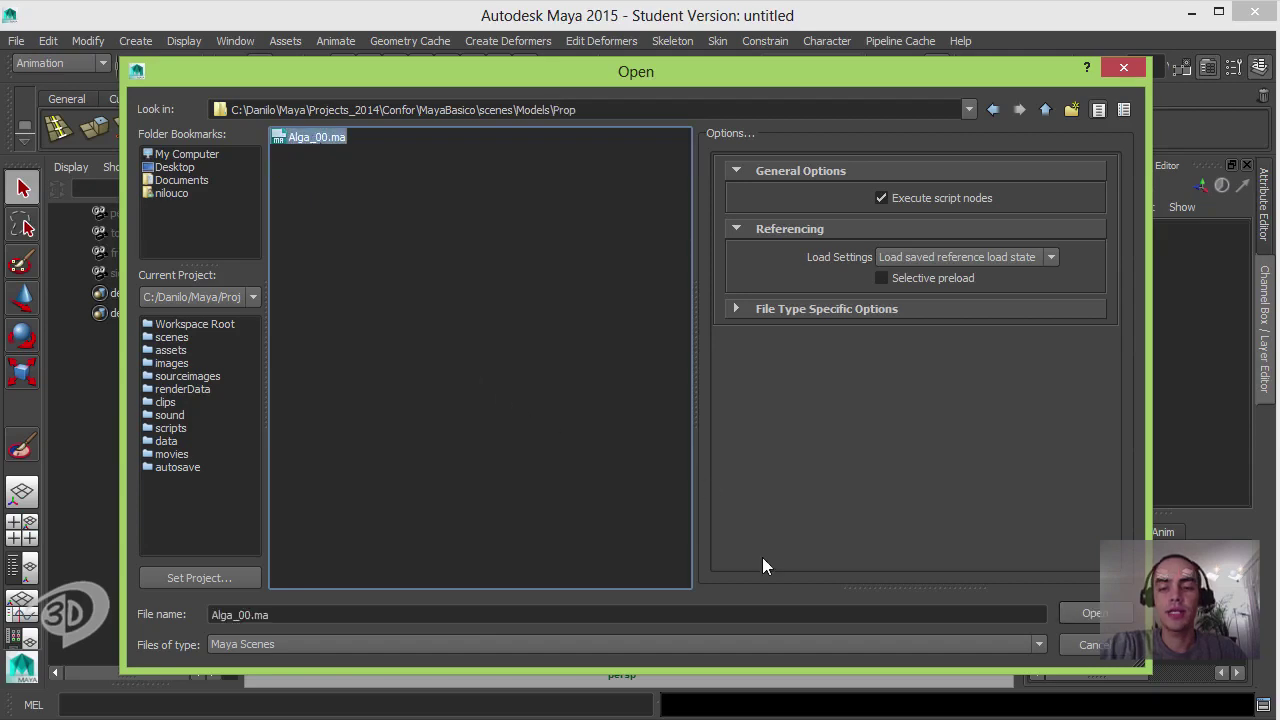
pyautogui.click(1090, 613)
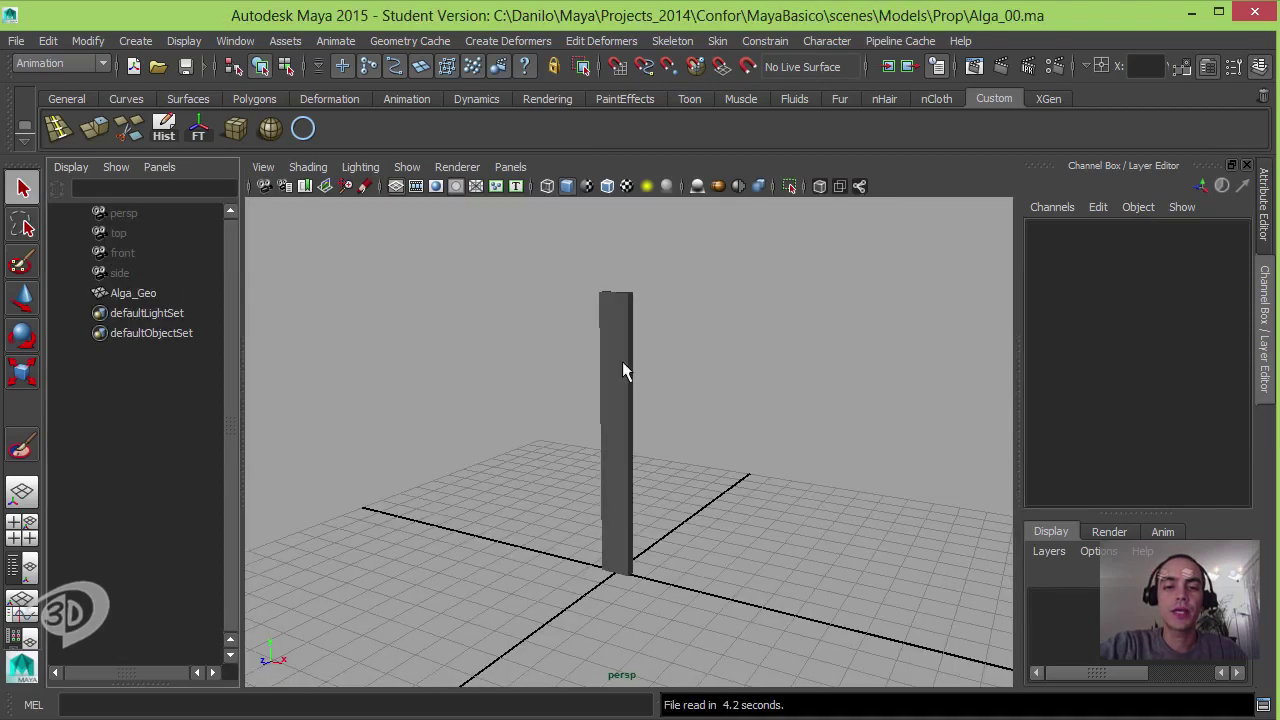
# Step: Select and then deselect the Alga_Geo column, and begin saving under a new name
pyautogui.click(622, 371)
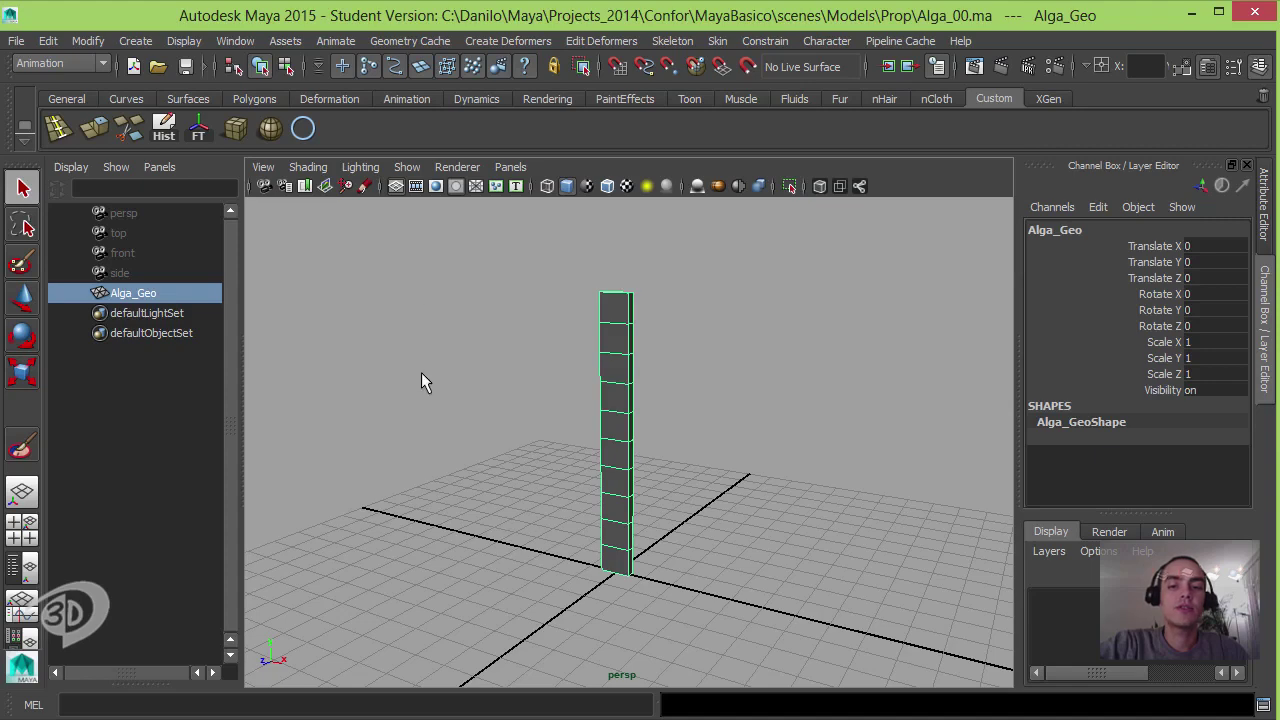
pyautogui.click(475, 352)
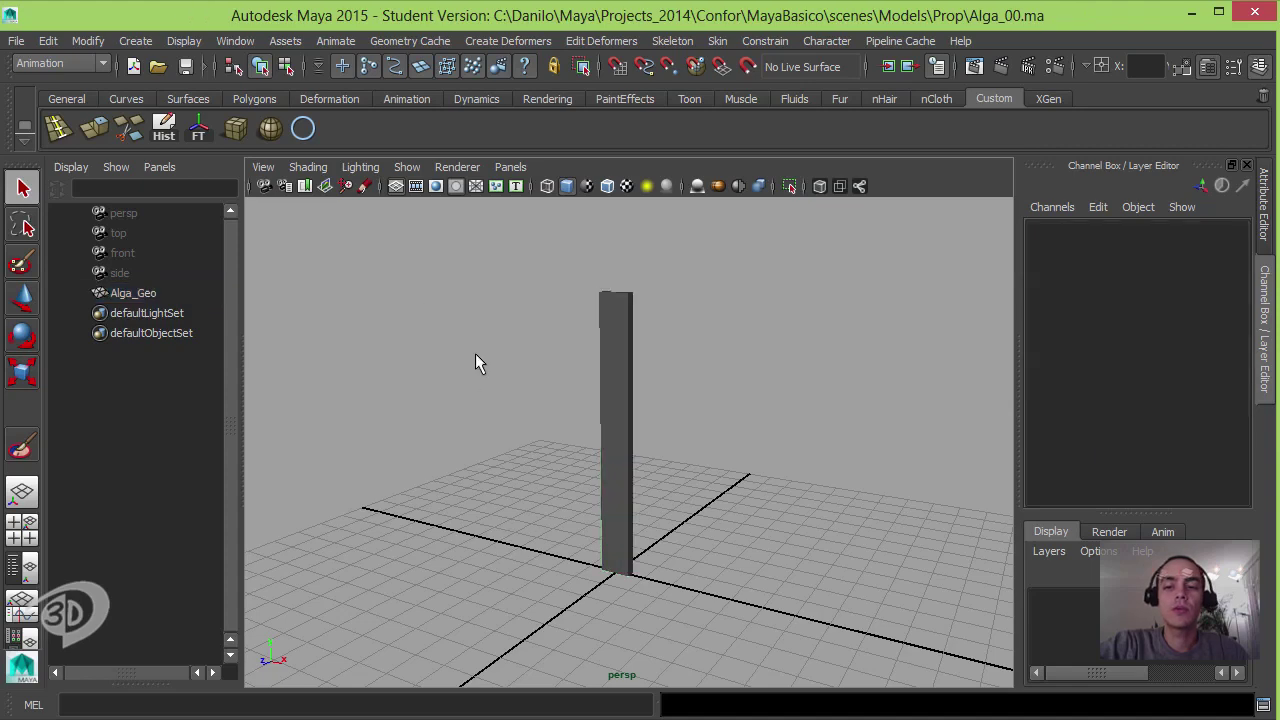
pyautogui.click(16, 41)
# Step: In Save Scene As, create a new Rig folder under scenes and enter it
pyautogui.click(94, 131)
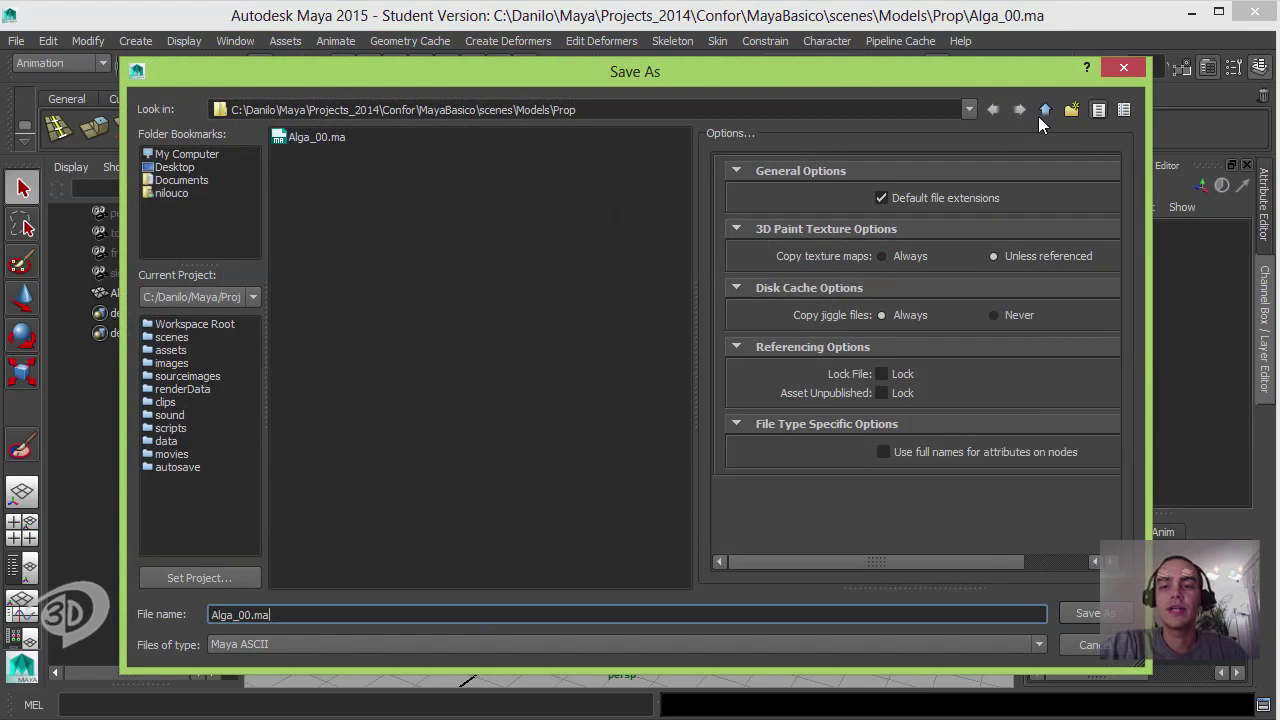
pyautogui.click(1047, 117)
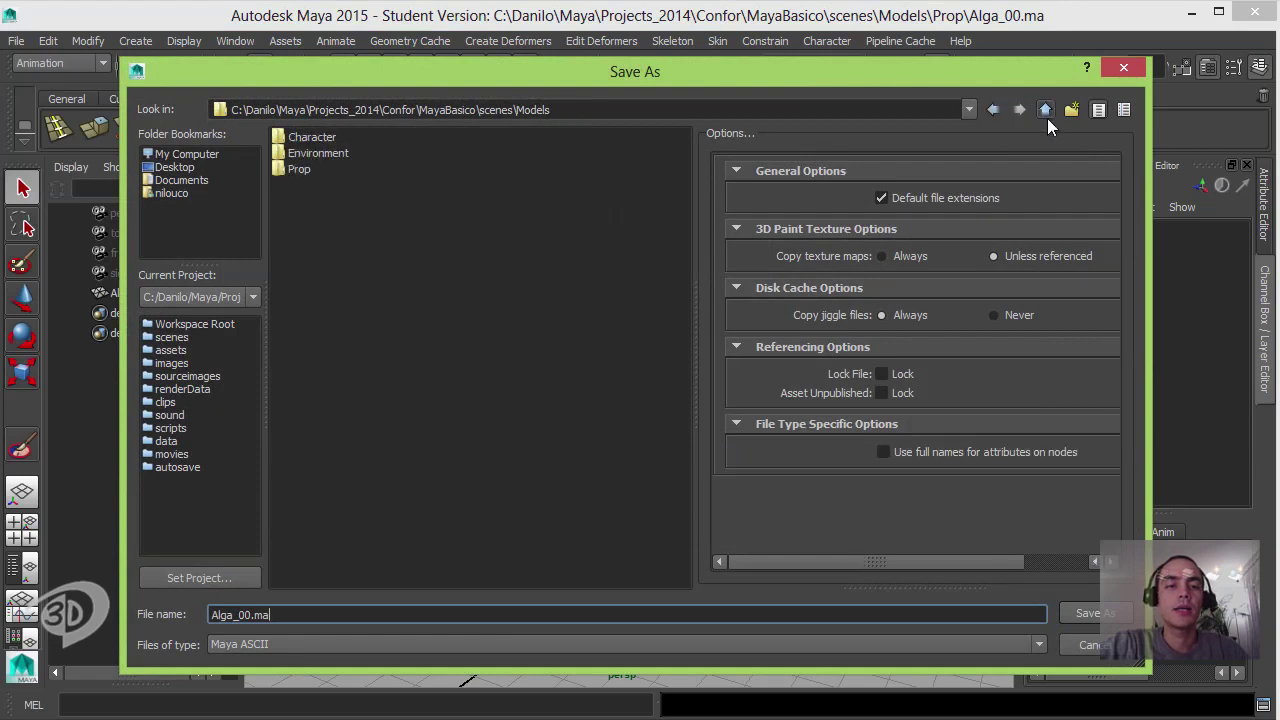
pyautogui.click(1047, 117)
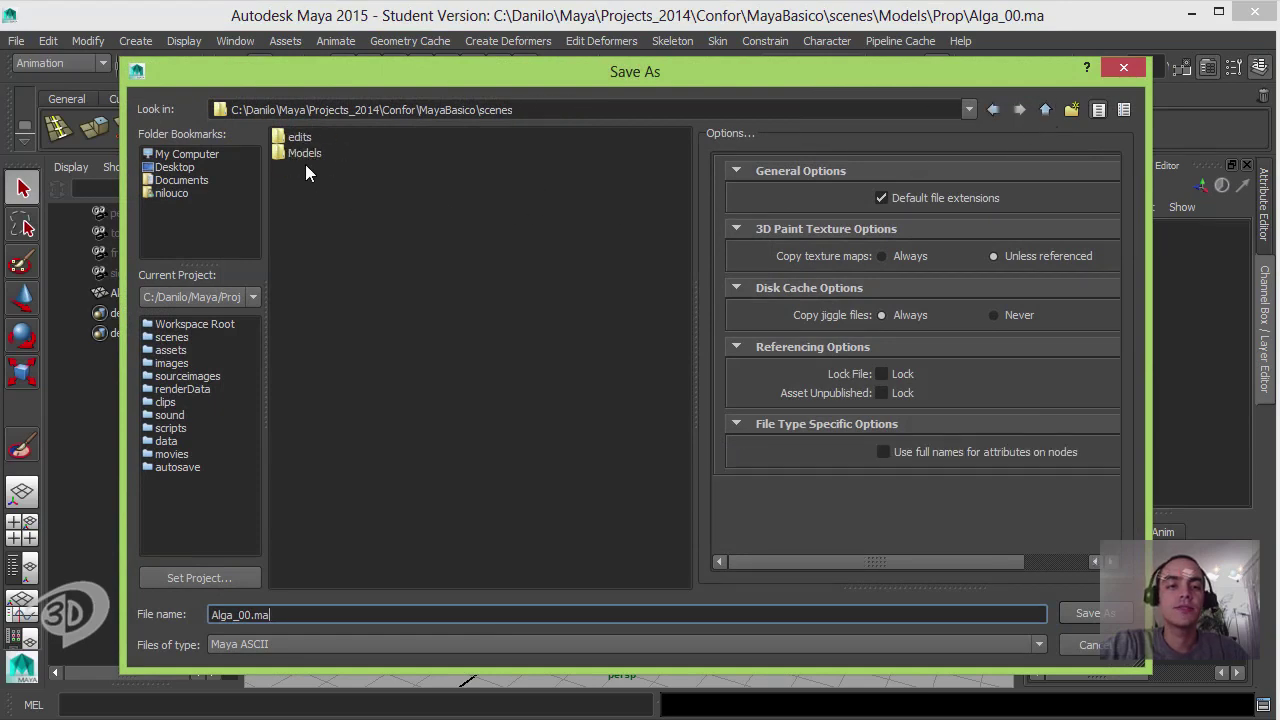
pyautogui.click(1072, 110)
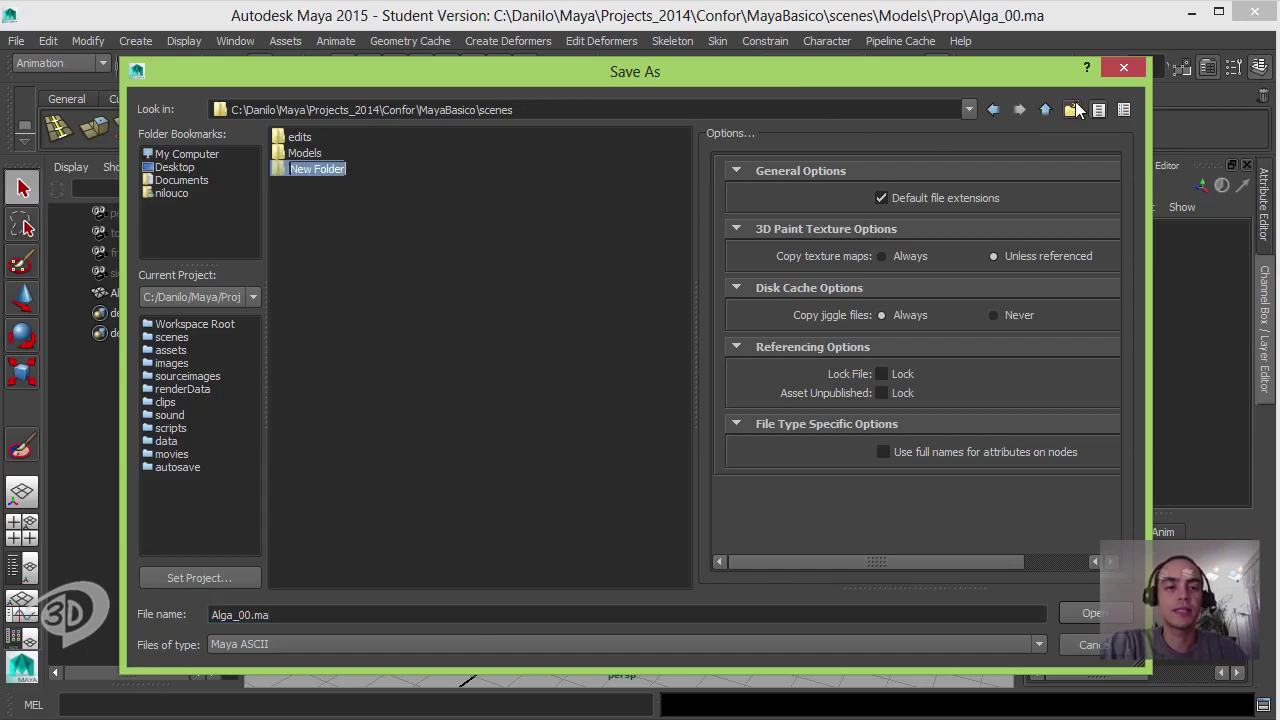
pyautogui.write('Ri')
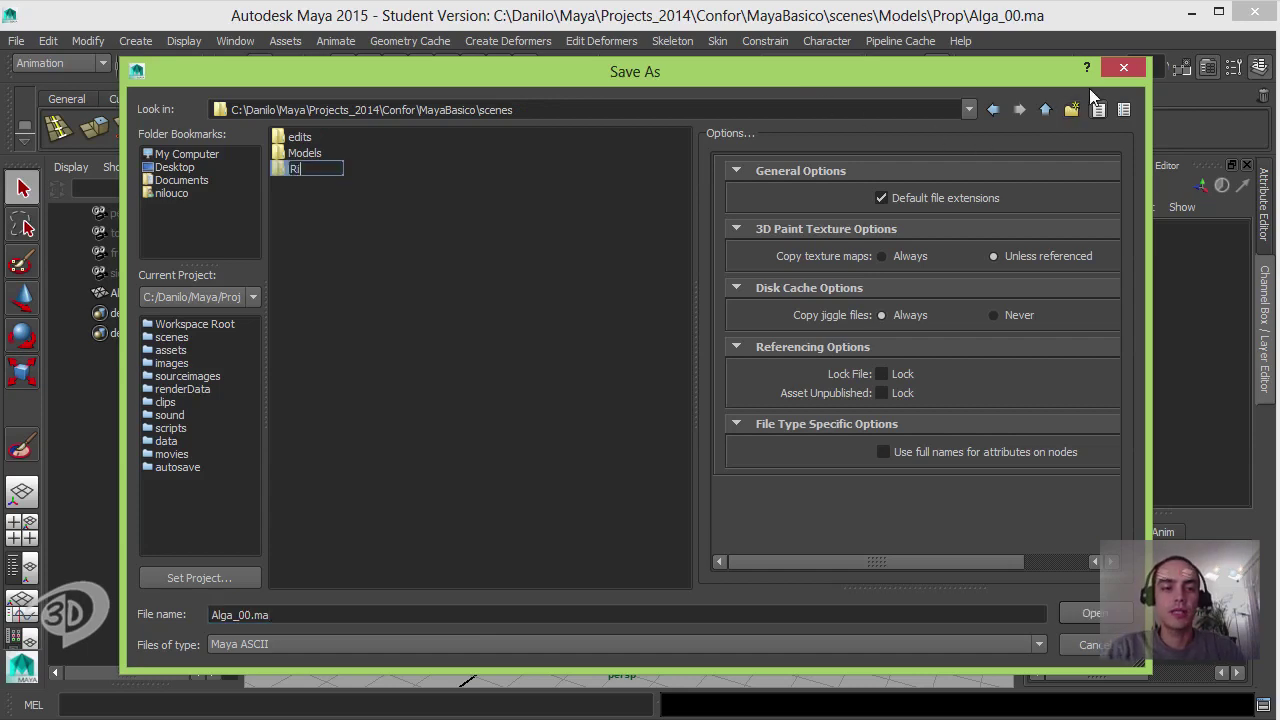
pyautogui.write('gging')
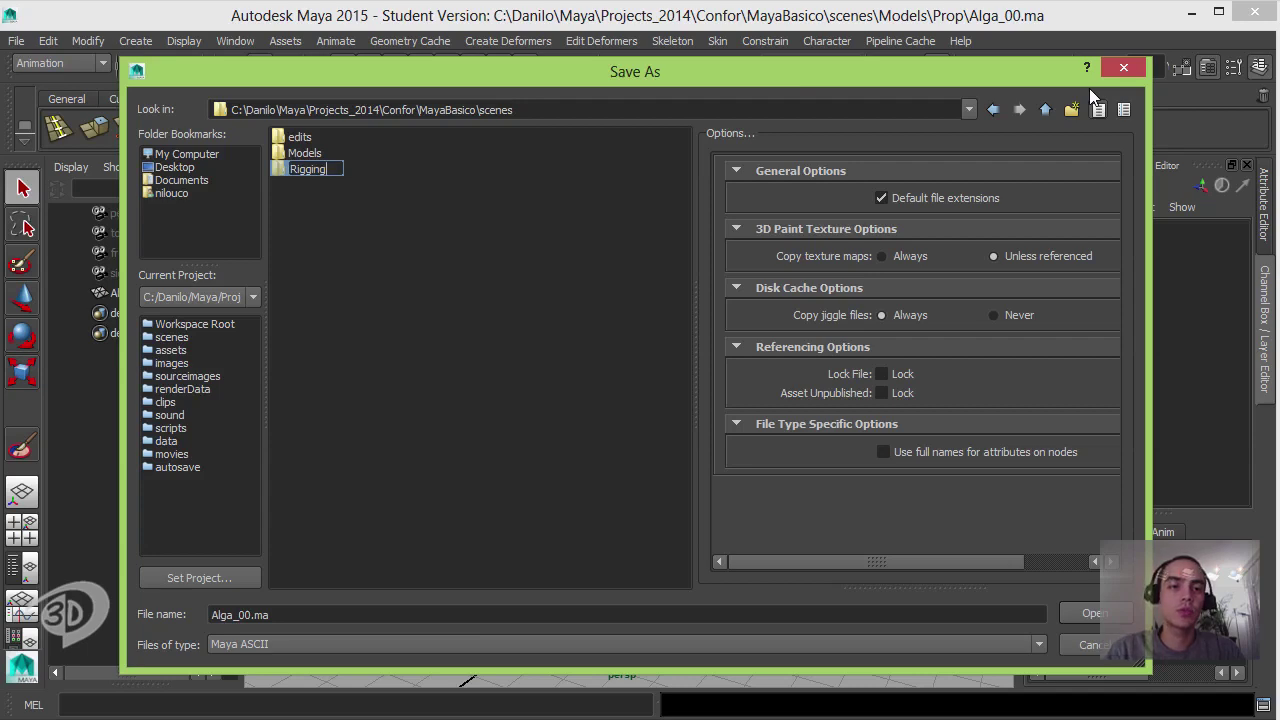
pyautogui.press('BackSpace')
pyautogui.press('BackSpace')
pyautogui.press('BackSpace')
pyautogui.press('BackSpace')
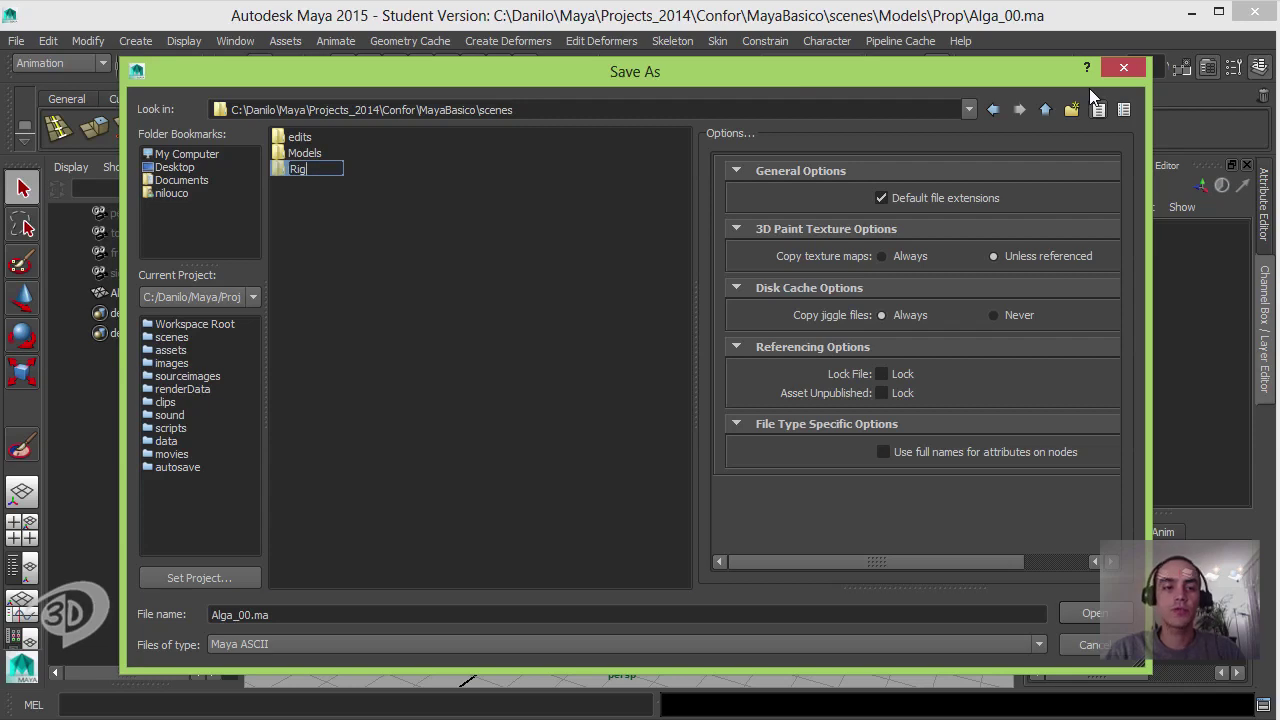
pyautogui.press('Return')
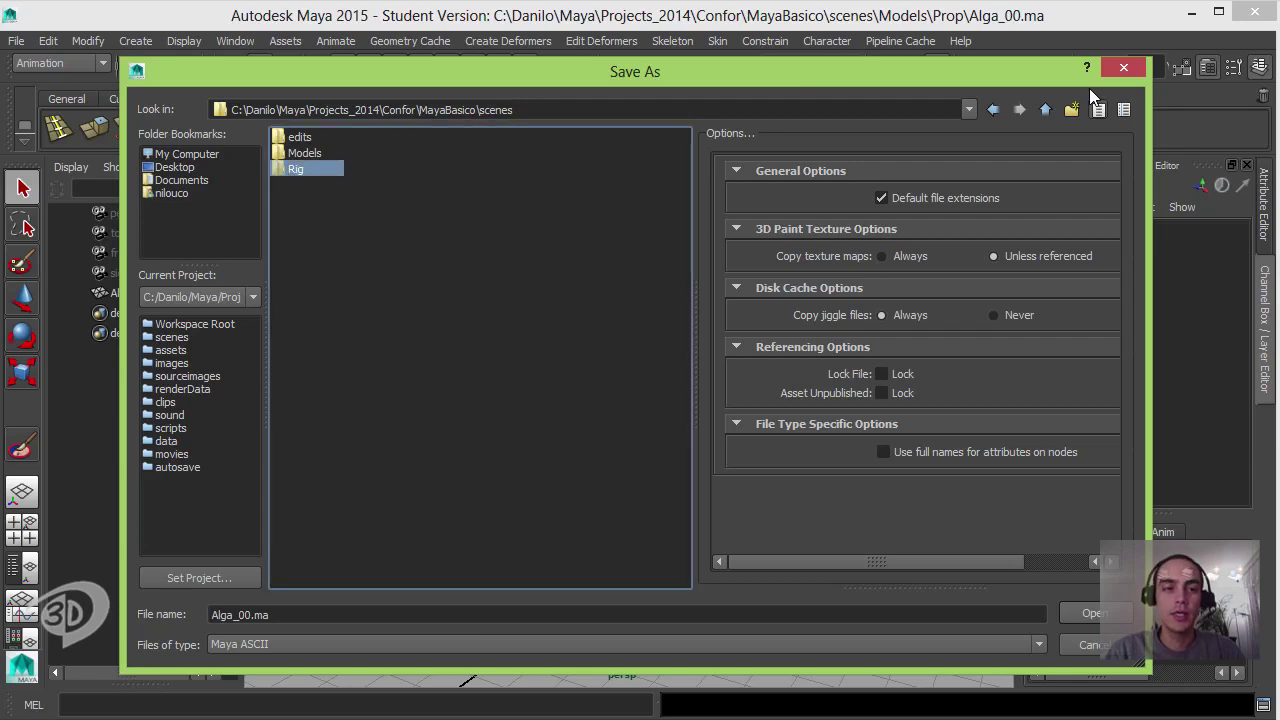
pyautogui.press('Return')
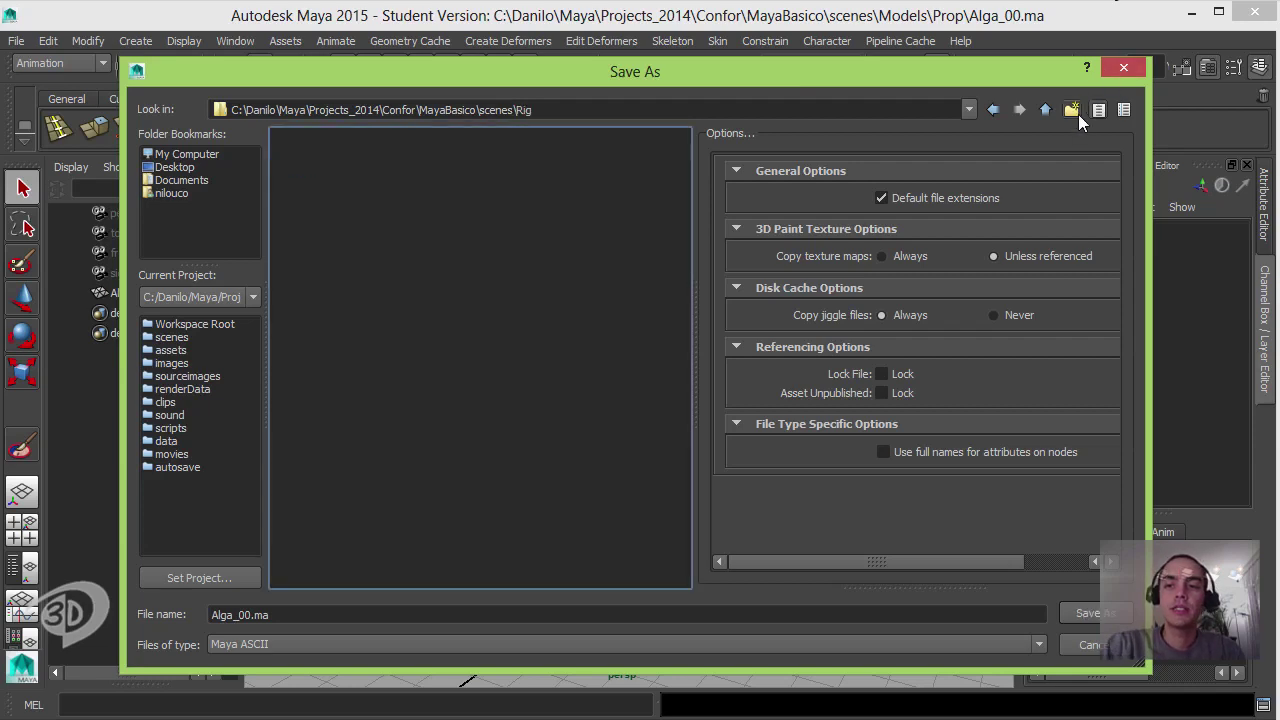
# Step: Create and enter a Prop folder inside Rig, with the cursor at the file name's start
pyautogui.click(1077, 113)
pyautogui.write('Prop')
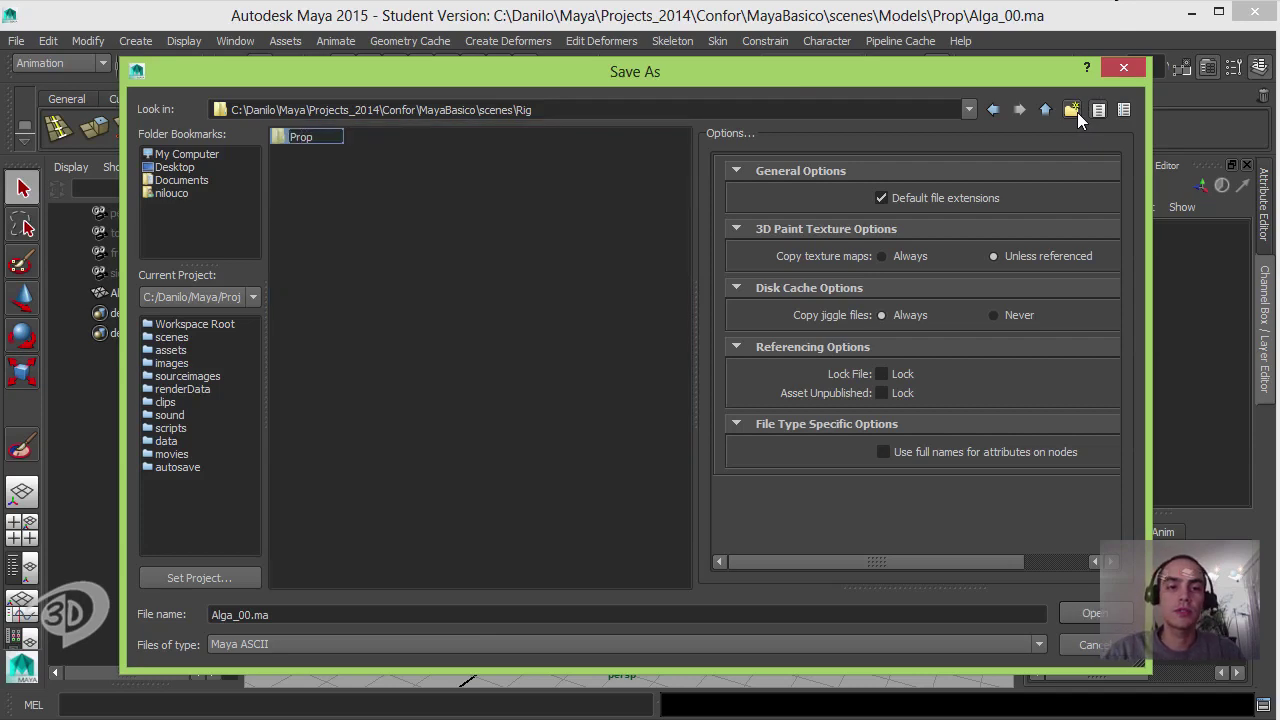
pyautogui.press('Return')
pyautogui.press('Return')
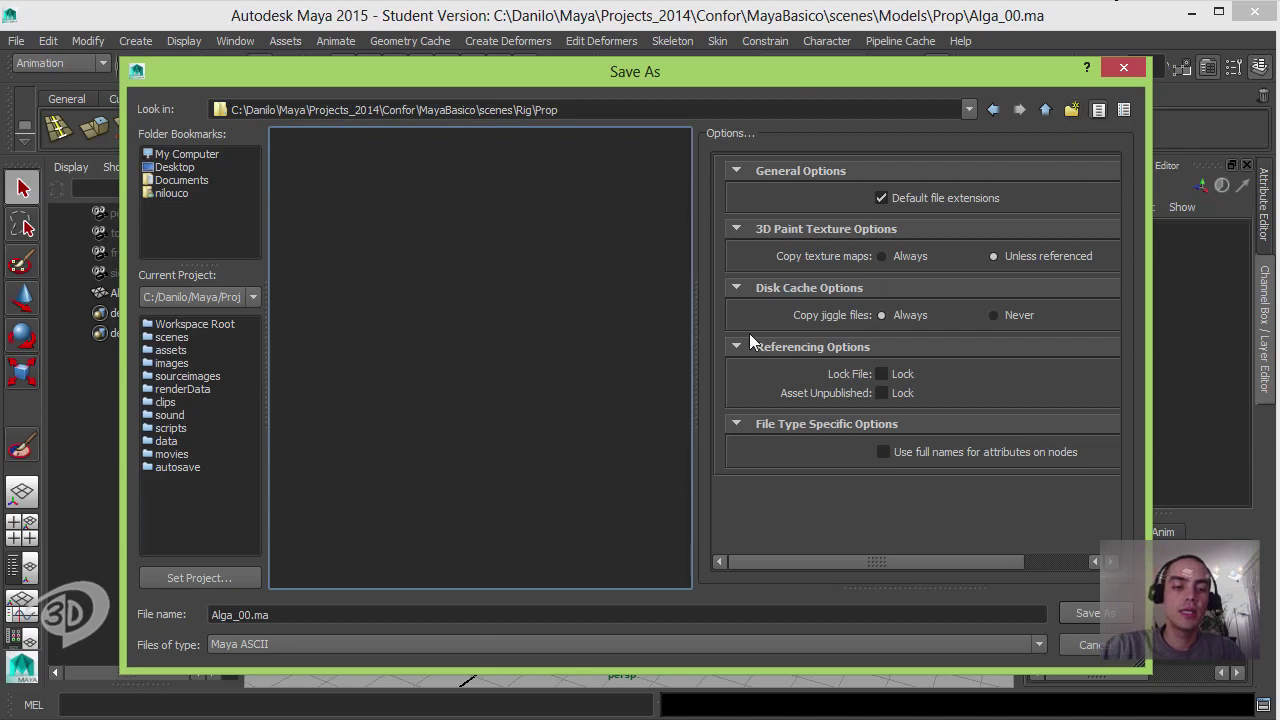
pyautogui.click(322, 610)
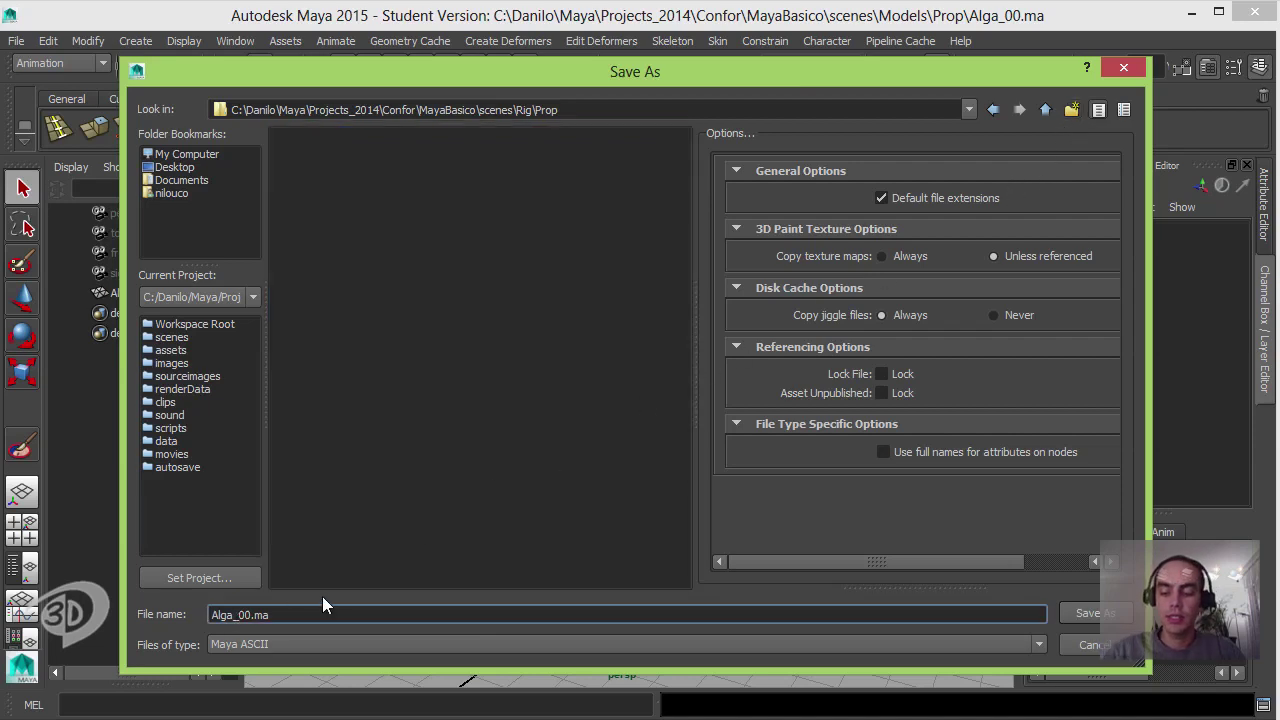
pyautogui.press('Left')
pyautogui.press('Left')
pyautogui.press('Left')
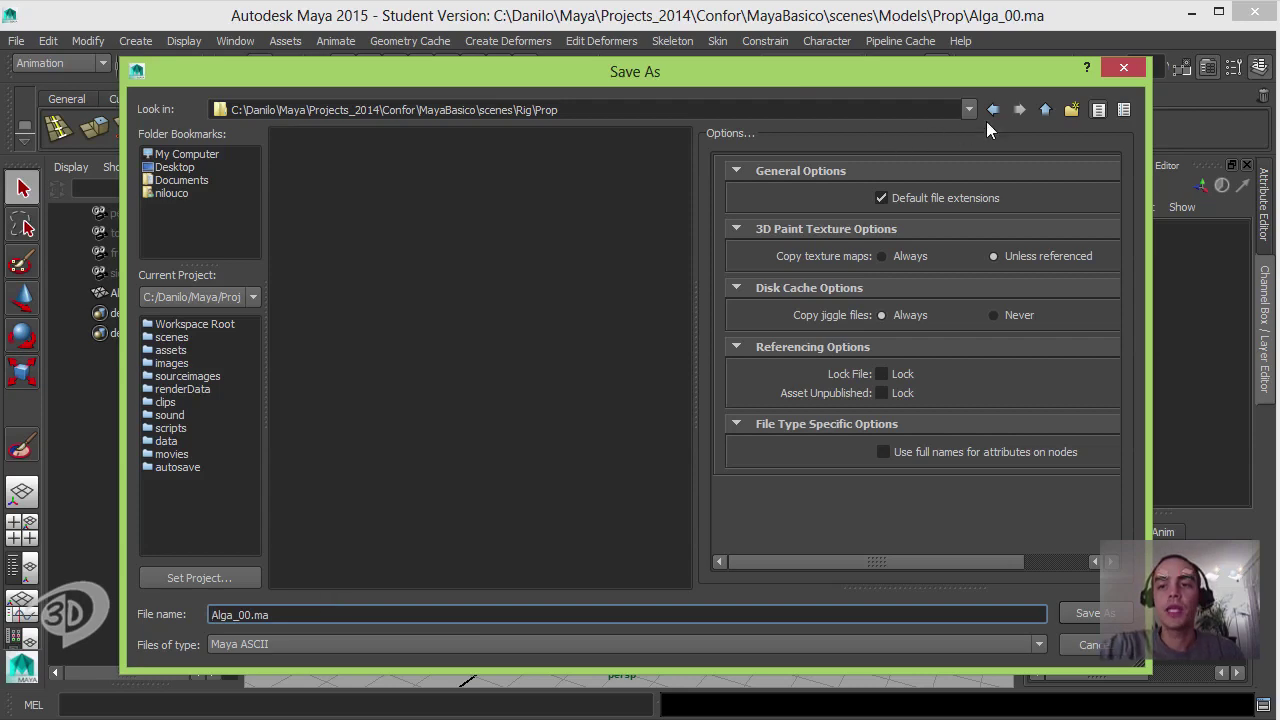
# Step: Create a WIP folder inside Rig\Prop and enter it
pyautogui.click(1072, 110)
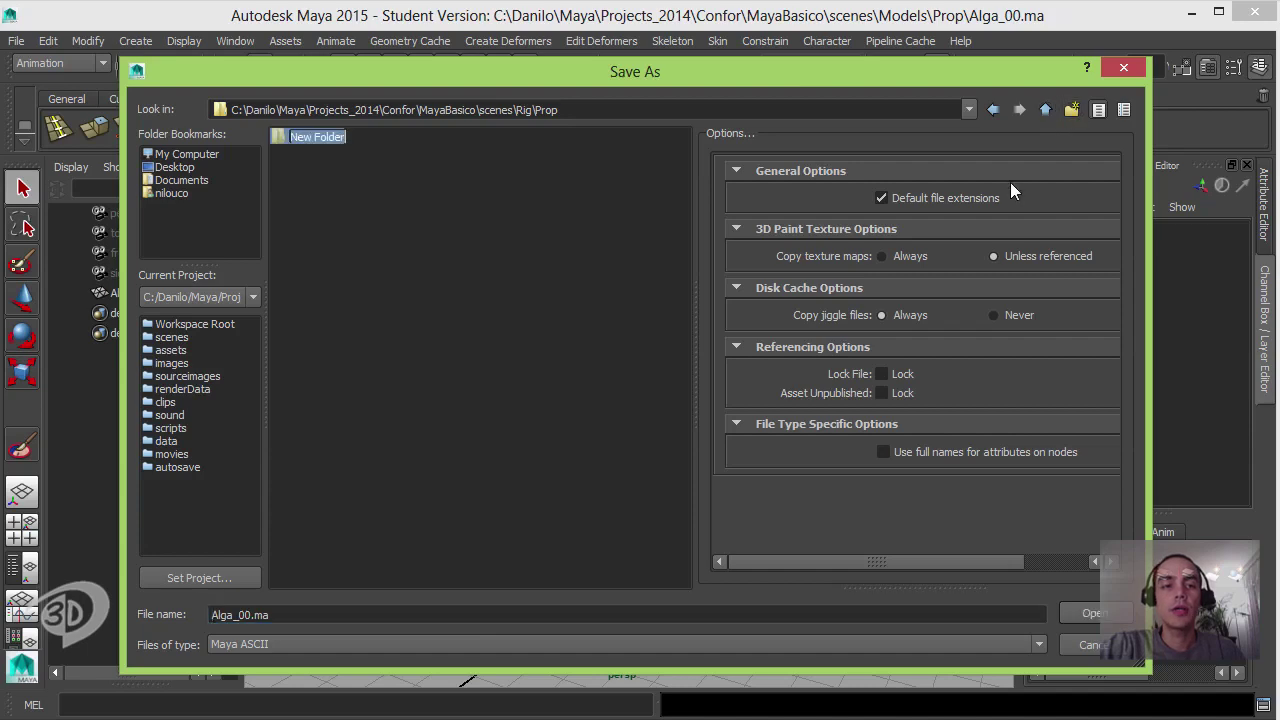
pyautogui.write('W')
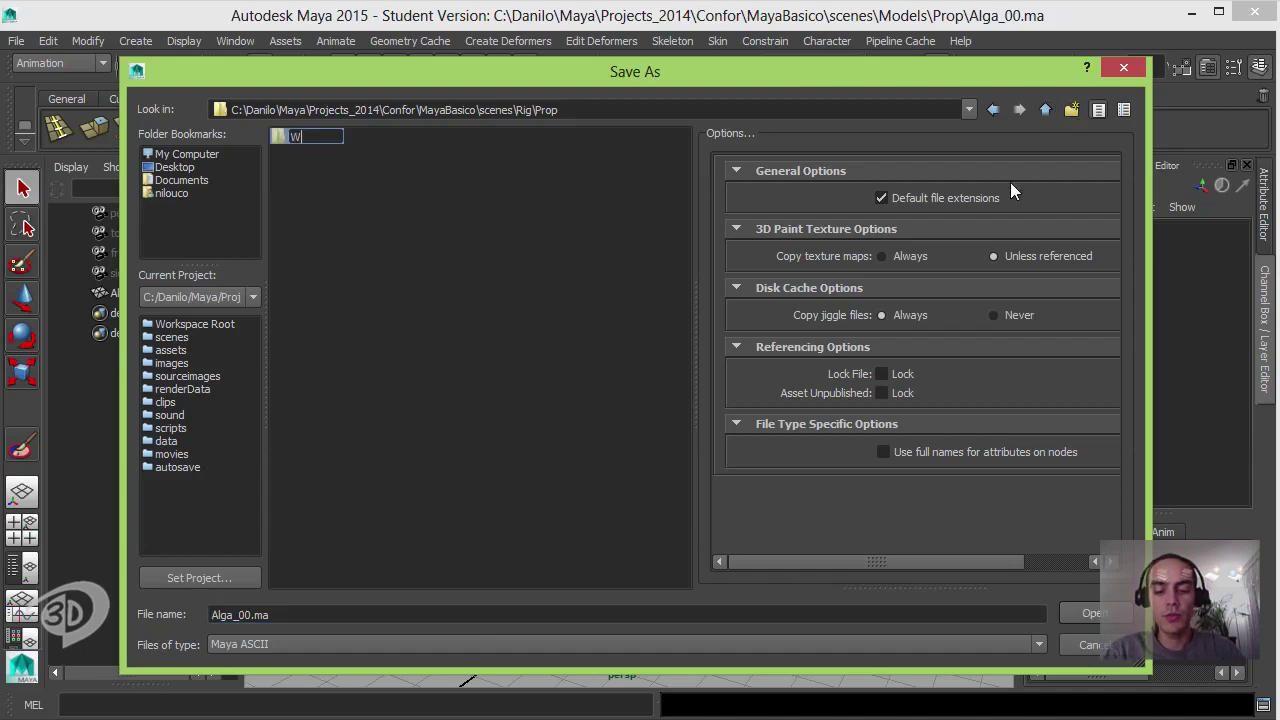
pyautogui.write('IP')
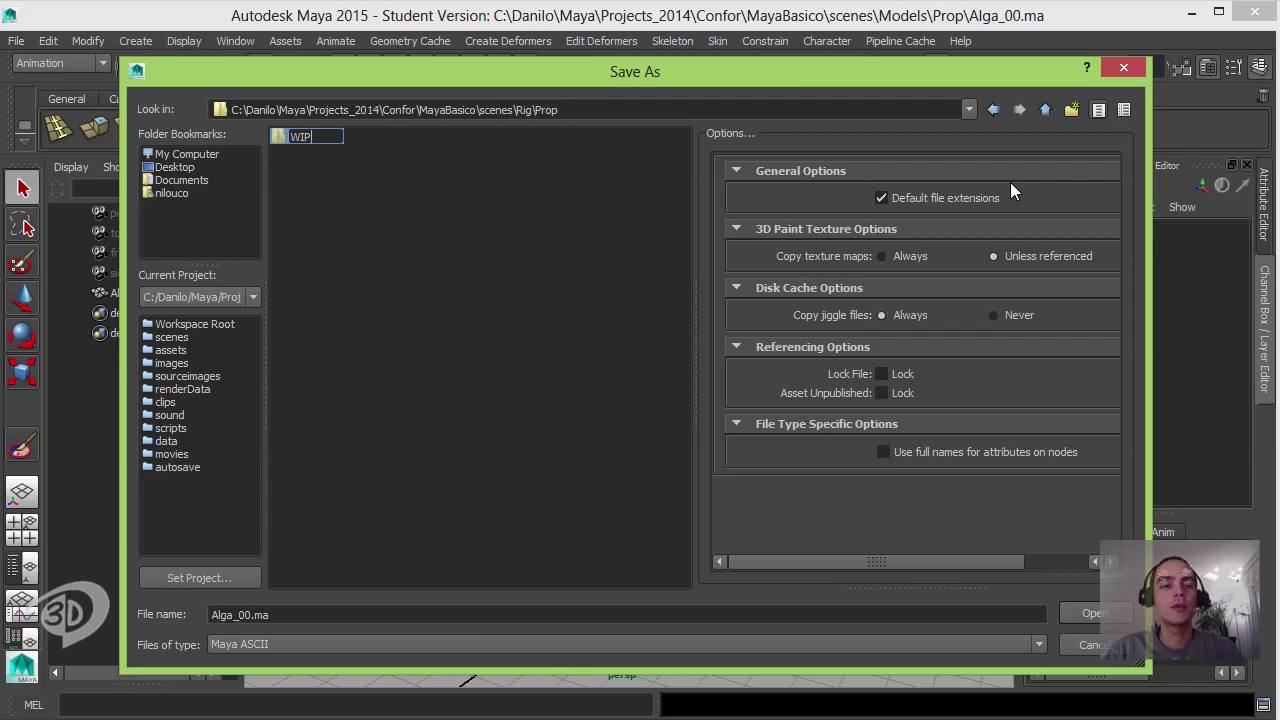
pyautogui.press('Return')
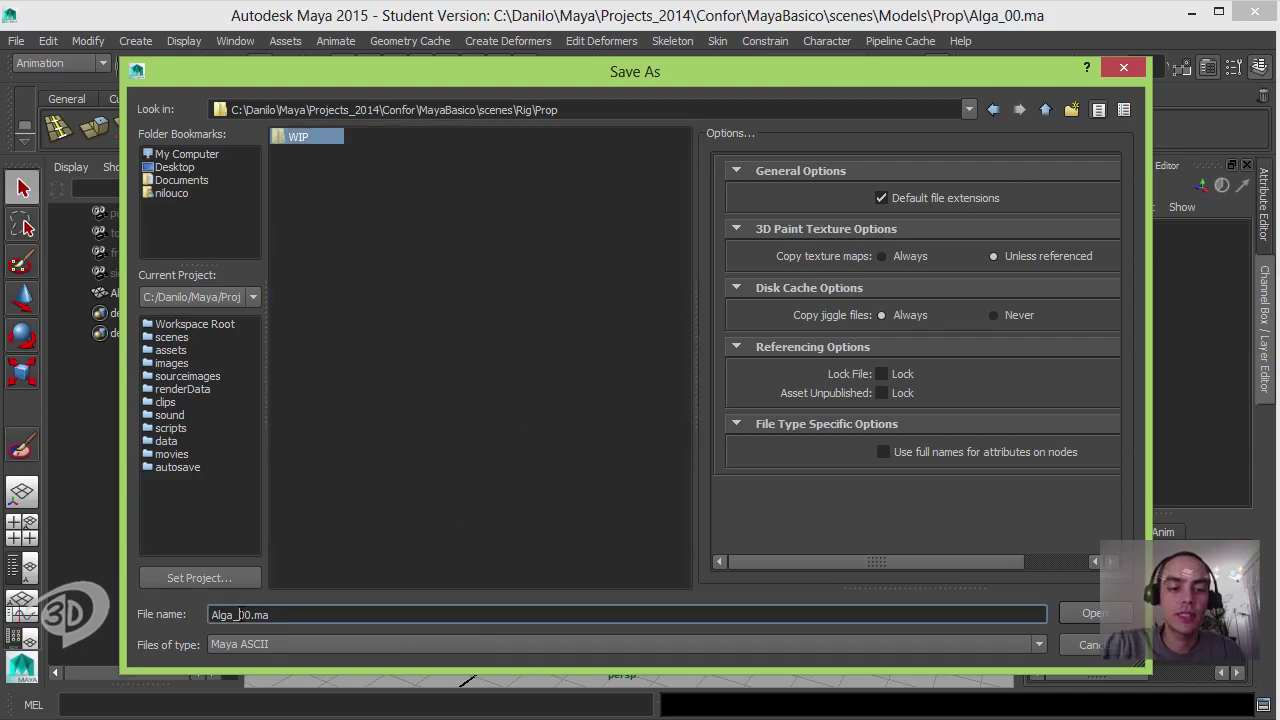
pyautogui.doubleClick(300, 136)
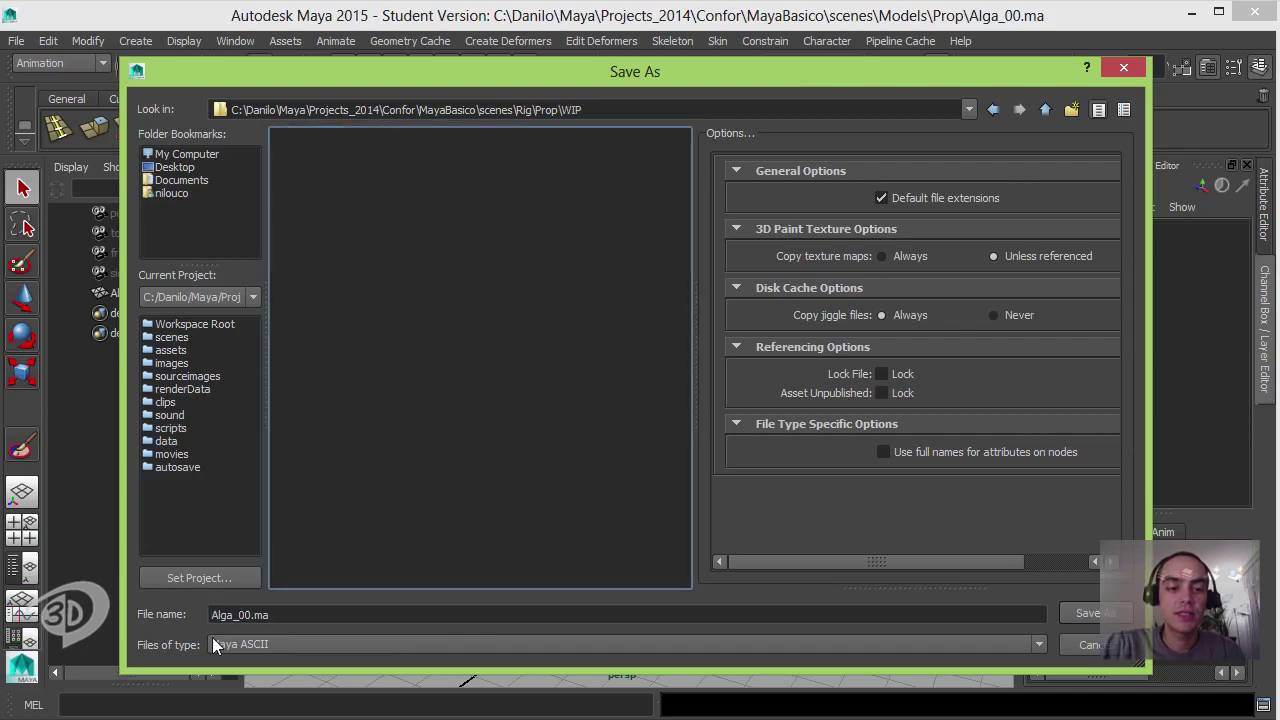
# Step: Save the scene as wip_rig_Alga_00.ma
pyautogui.click(297, 616)
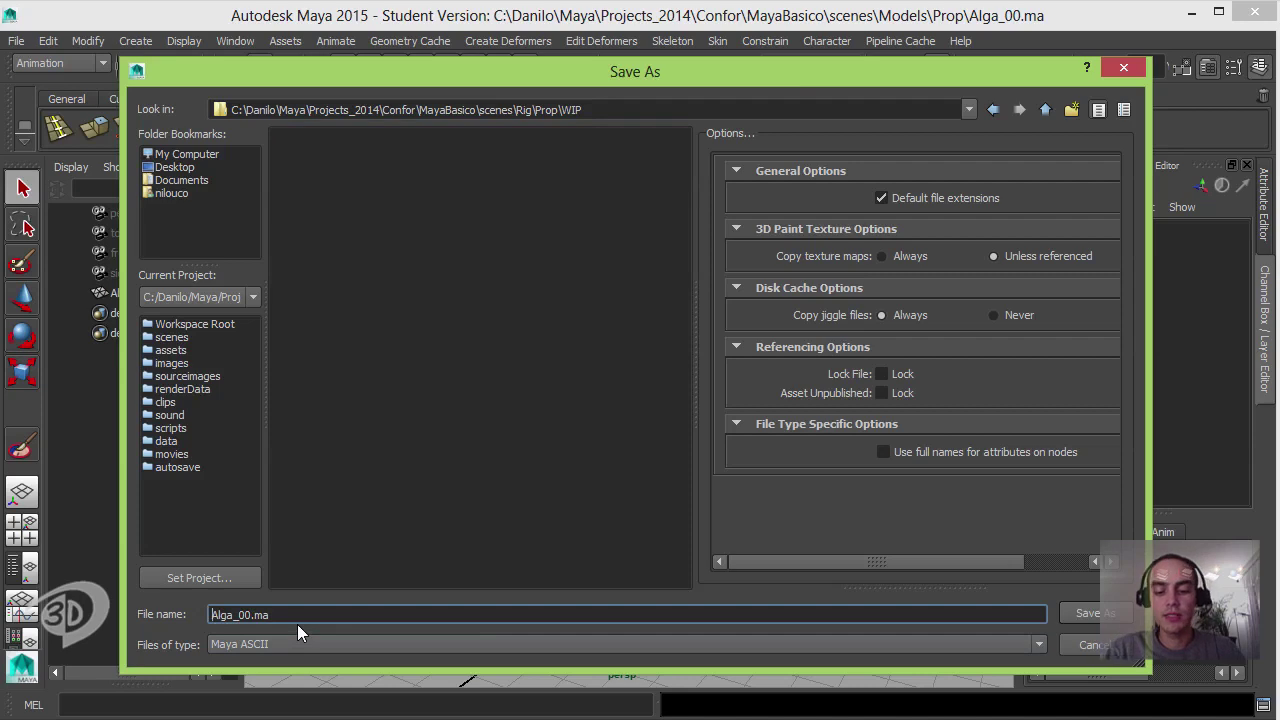
pyautogui.write('wip_rig')
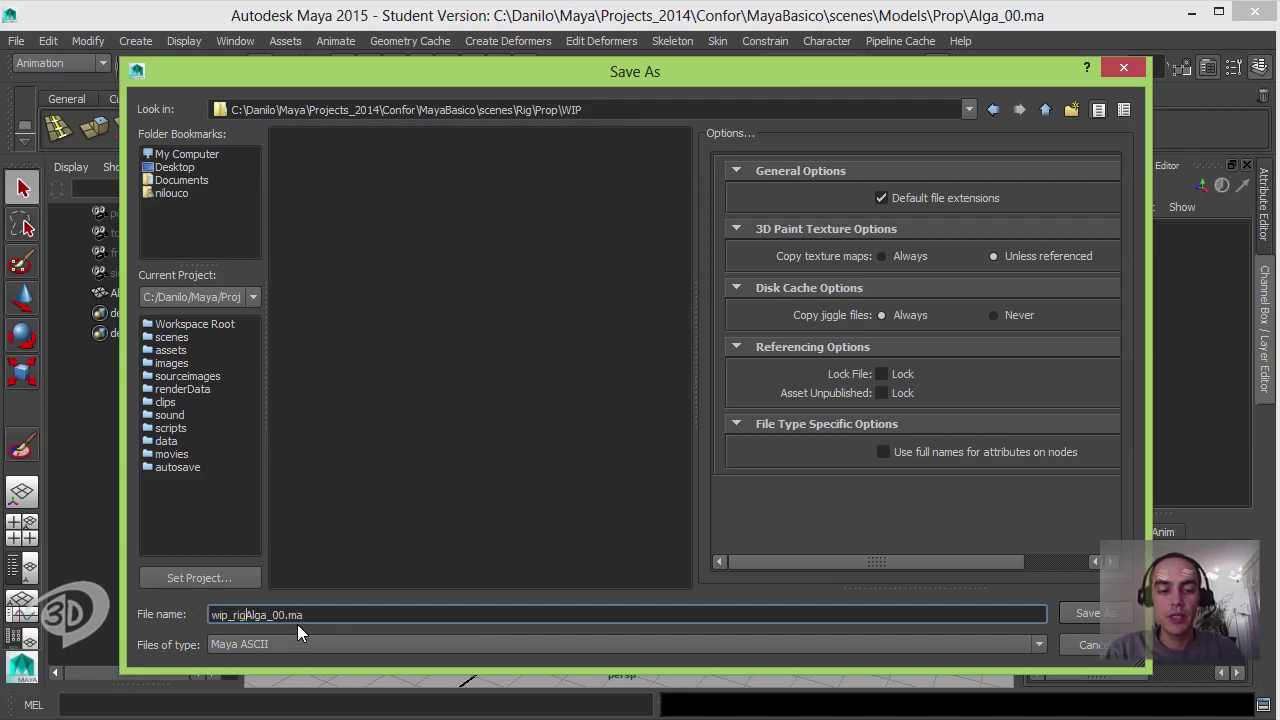
pyautogui.write('_')
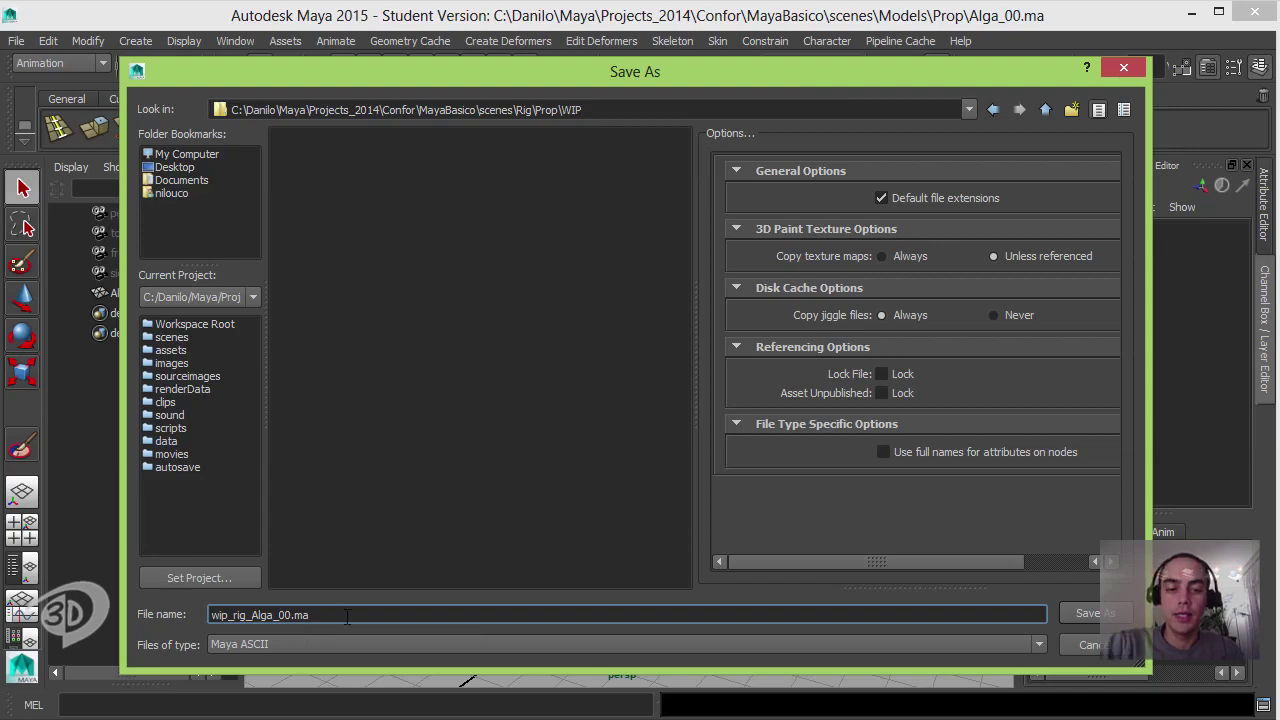
pyautogui.click(1082, 614)
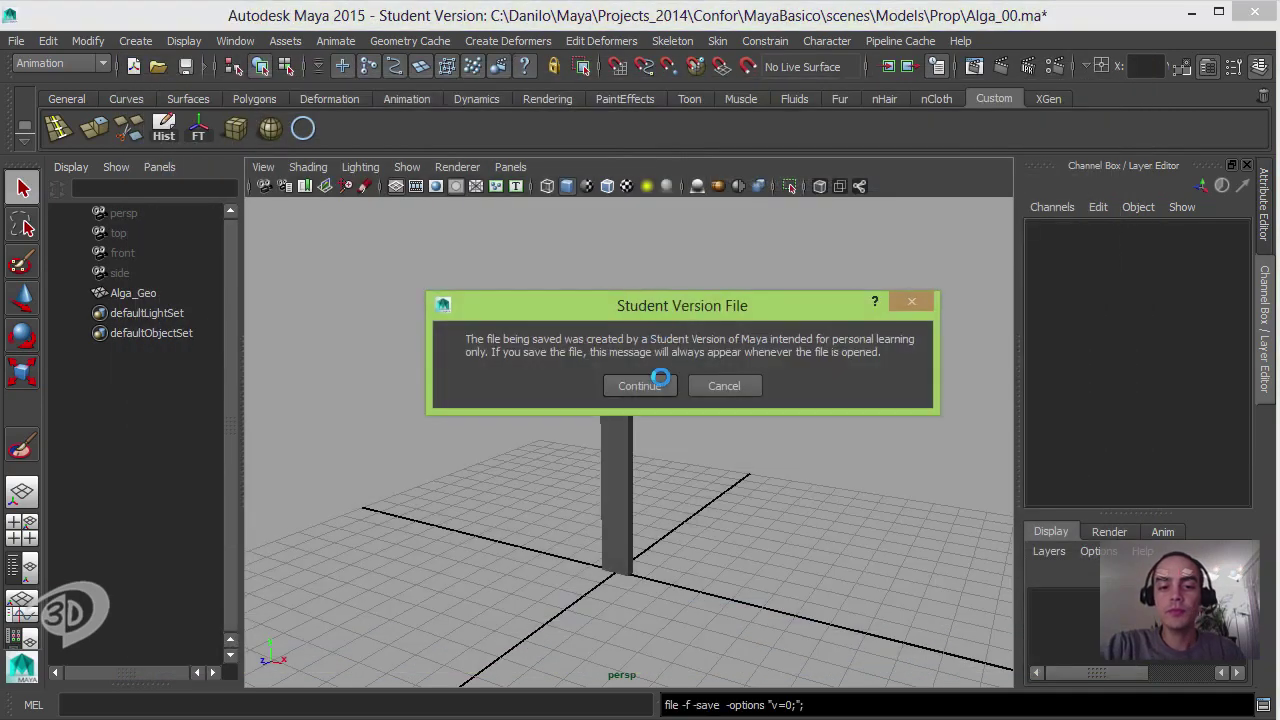
# Step: Accept the Student Version notice and freeze transformations on Alga_Geo
pyautogui.click(648, 383)
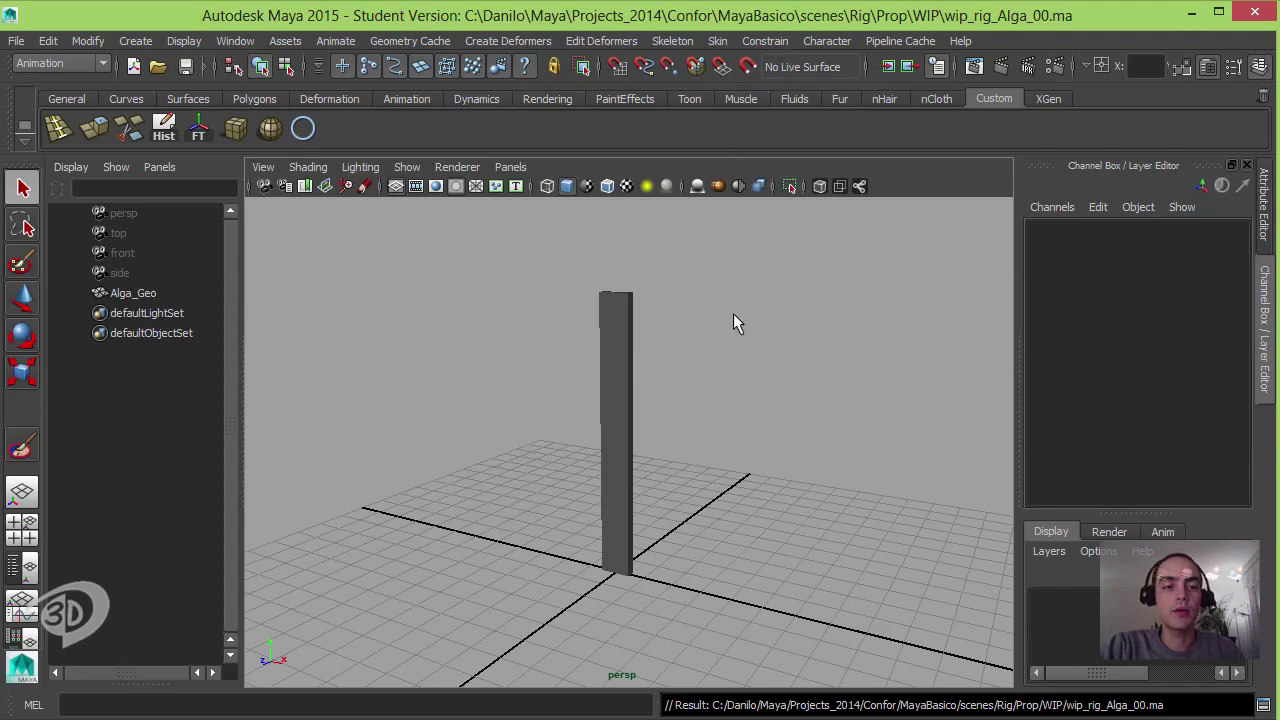
pyautogui.moveTo(726, 247); pyautogui.dragTo(592, 383)
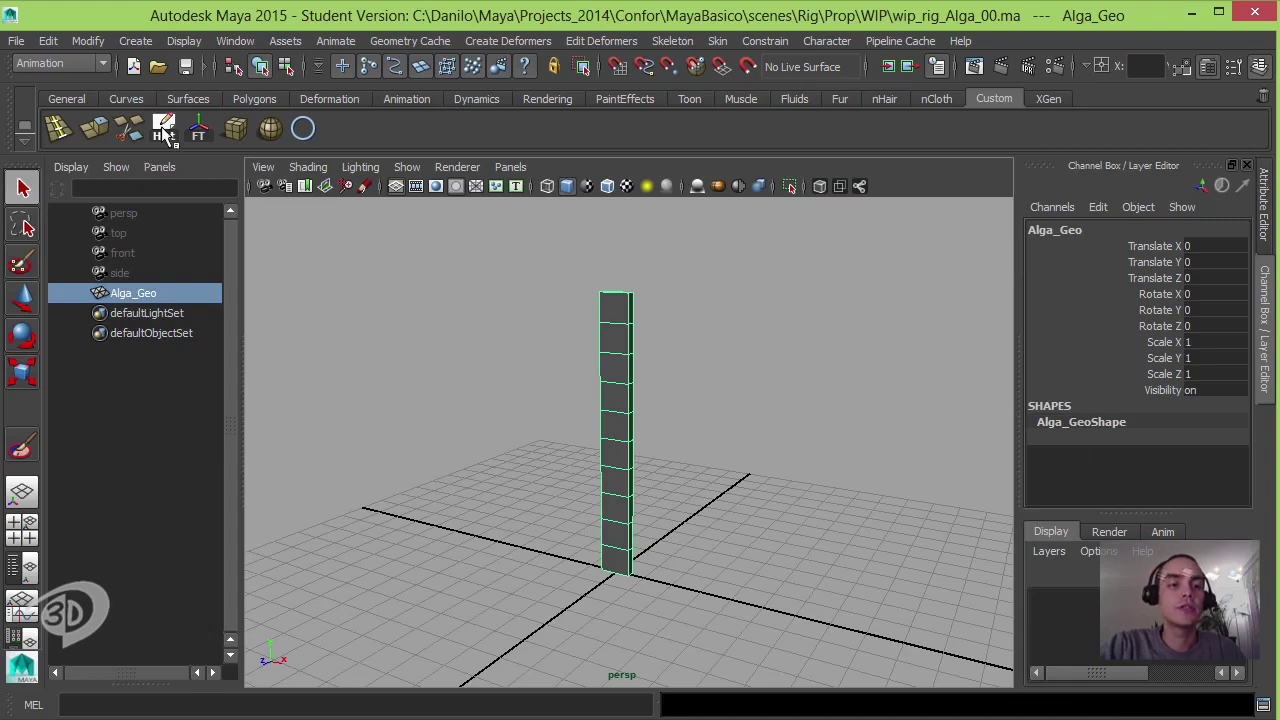
pyautogui.click(197, 132)
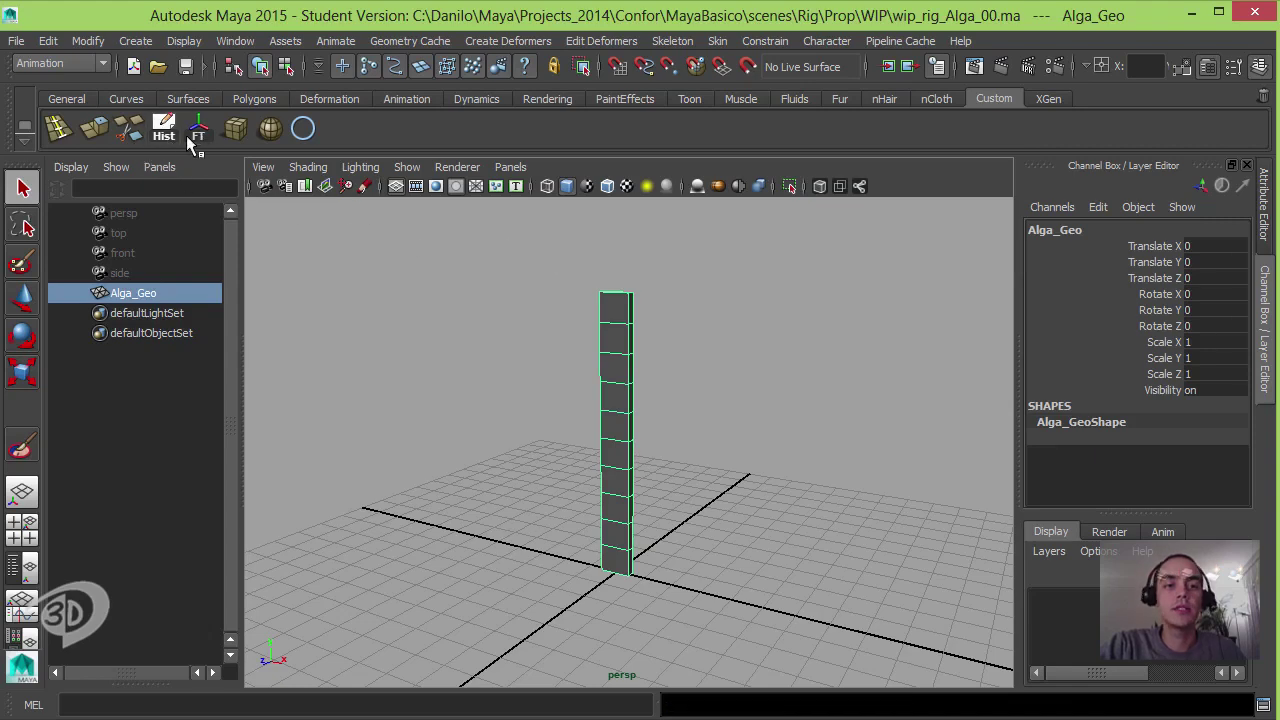
# Step: Group Alga_Geo with Ctrl+G and rename the group Modelos_Grp
pyautogui.moveTo(467, 273); pyautogui.dragTo(700, 320)
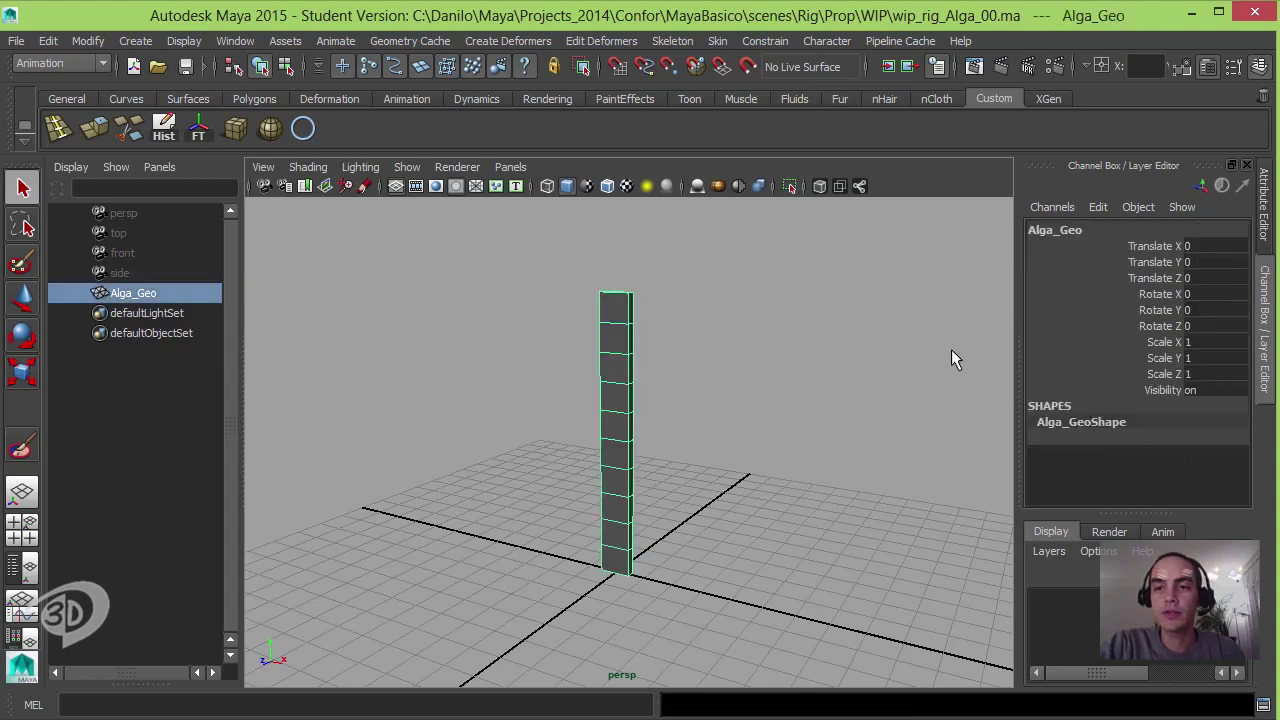
pyautogui.moveTo(764, 290); pyautogui.dragTo(460, 392)
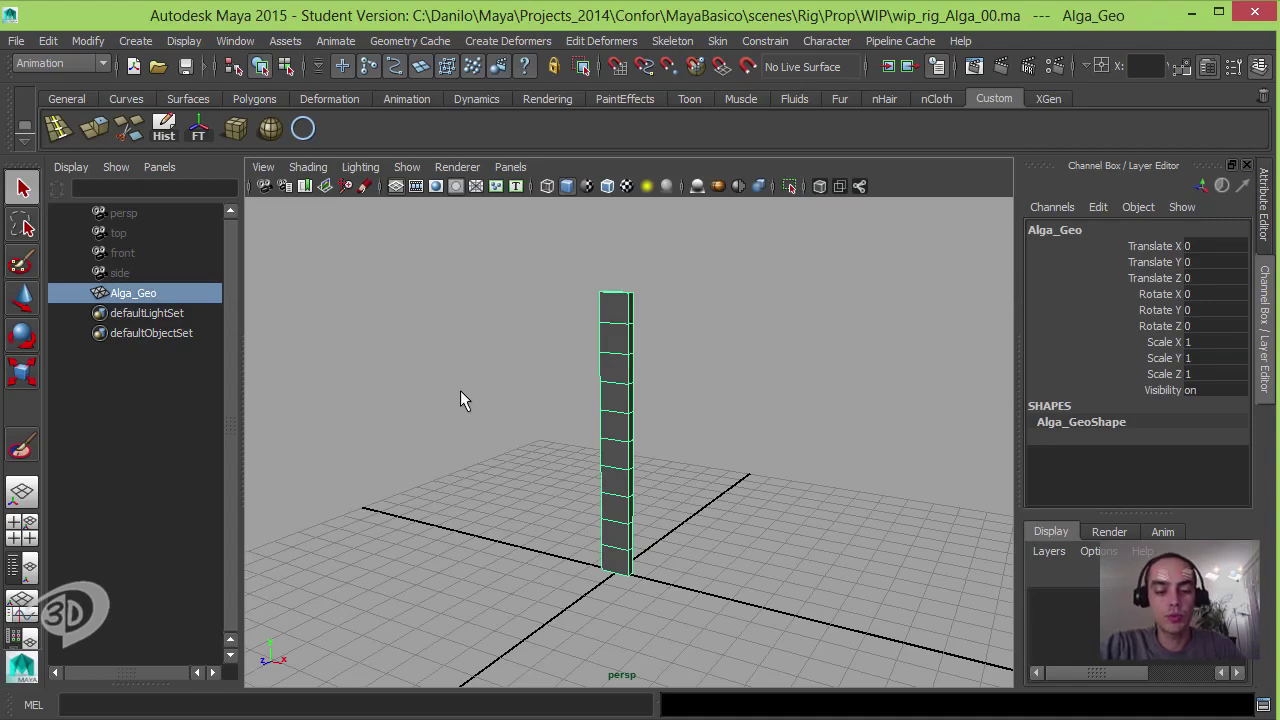
pyautogui.hotkey('ctrl', 'g')
pyautogui.click(72, 293)
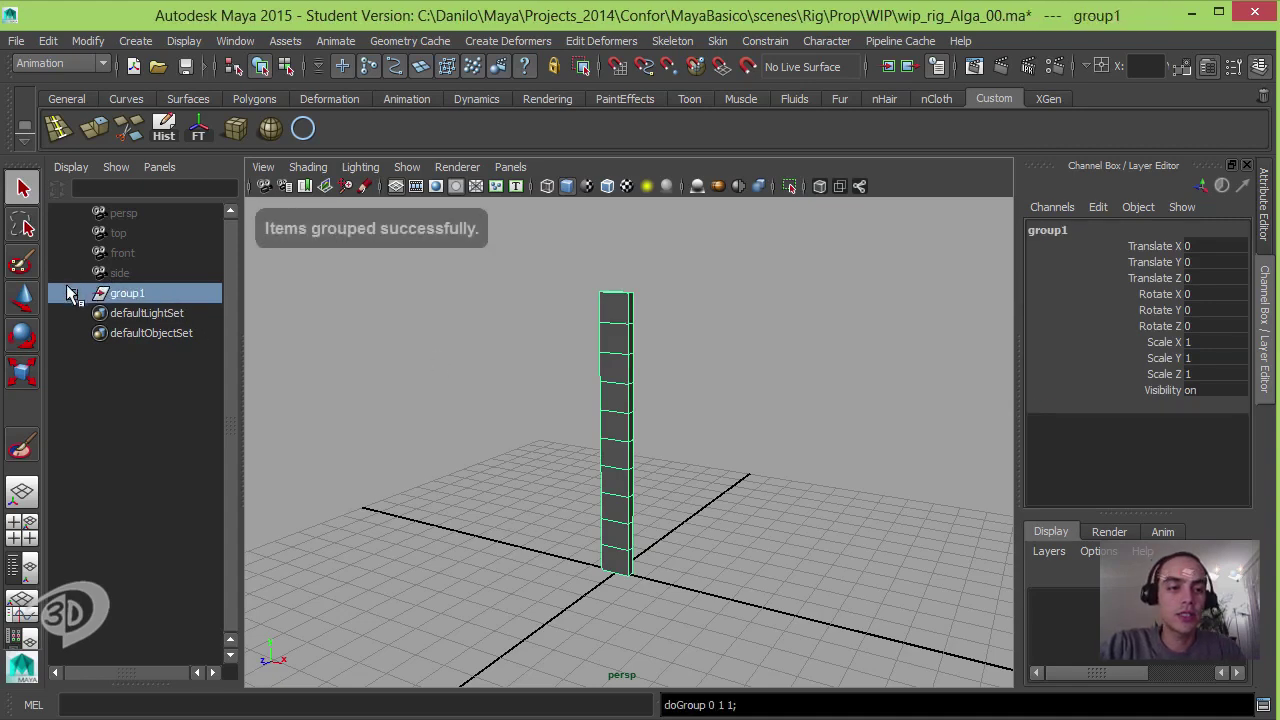
pyautogui.doubleClick(157, 294)
pyautogui.write('Mo')
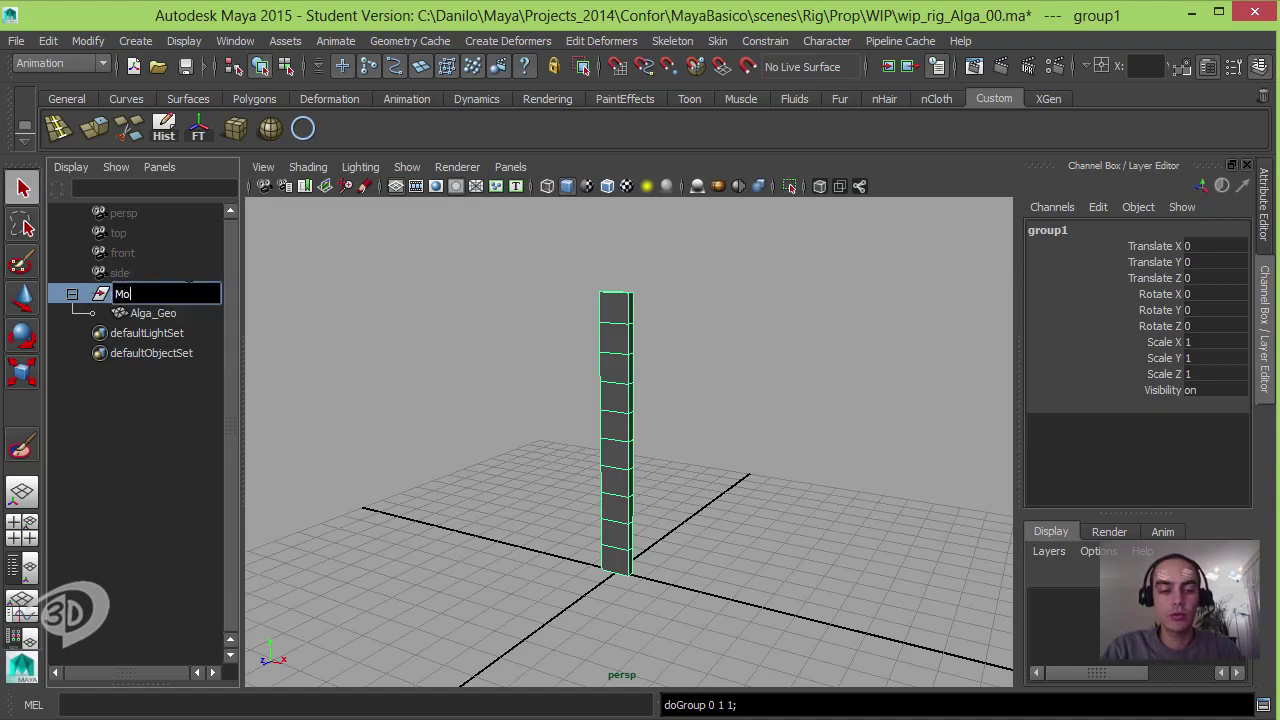
pyautogui.write('del')
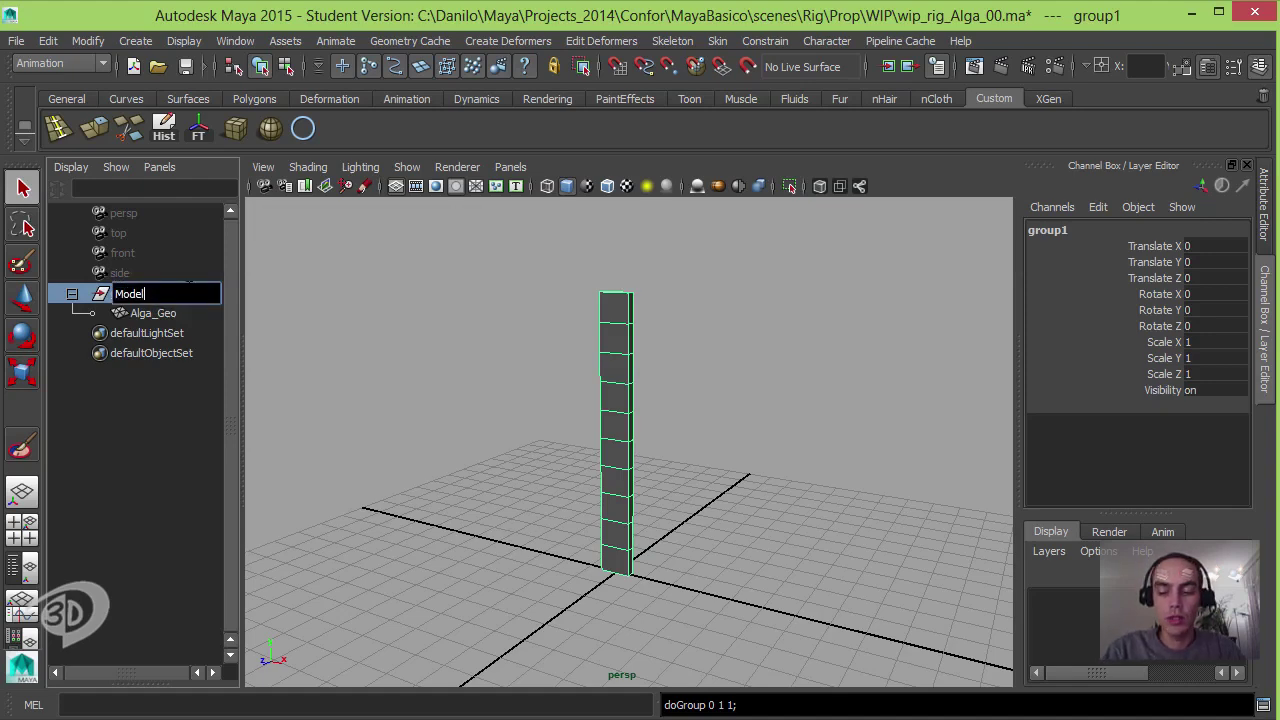
pyautogui.write('sos_')
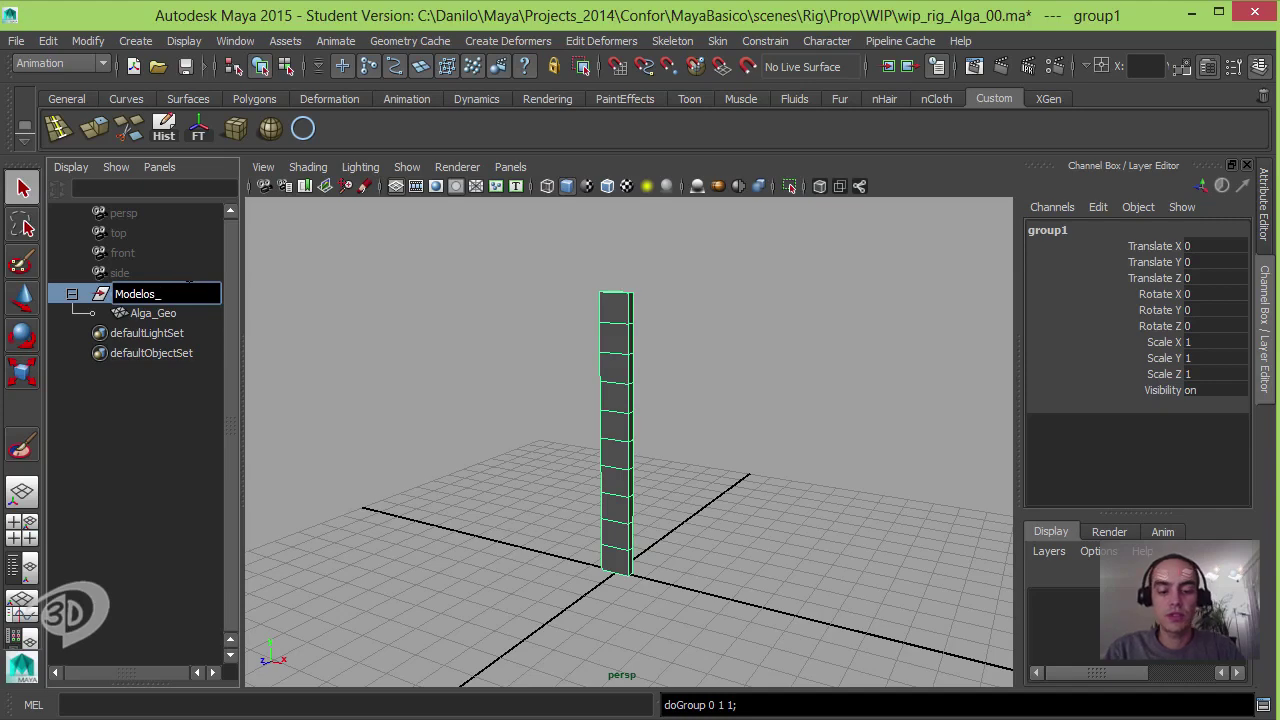
pyautogui.write('Grp')
pyautogui.press('Return')
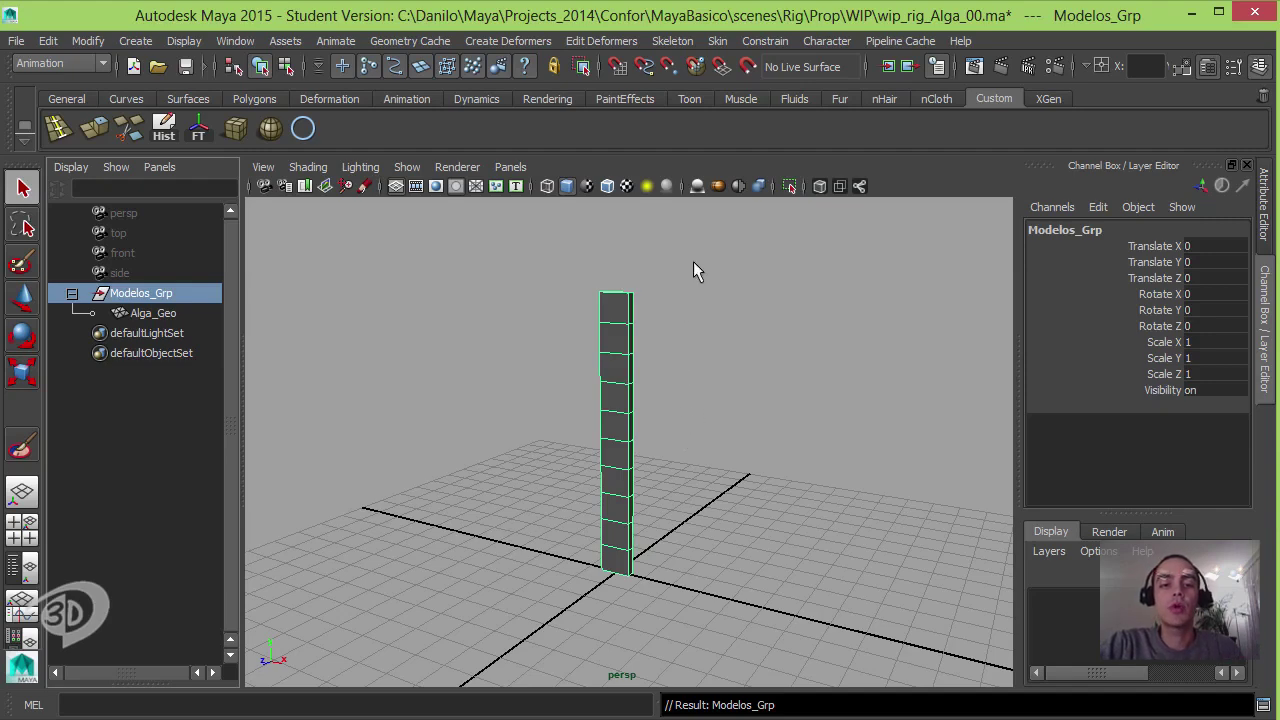
pyautogui.press('Down')
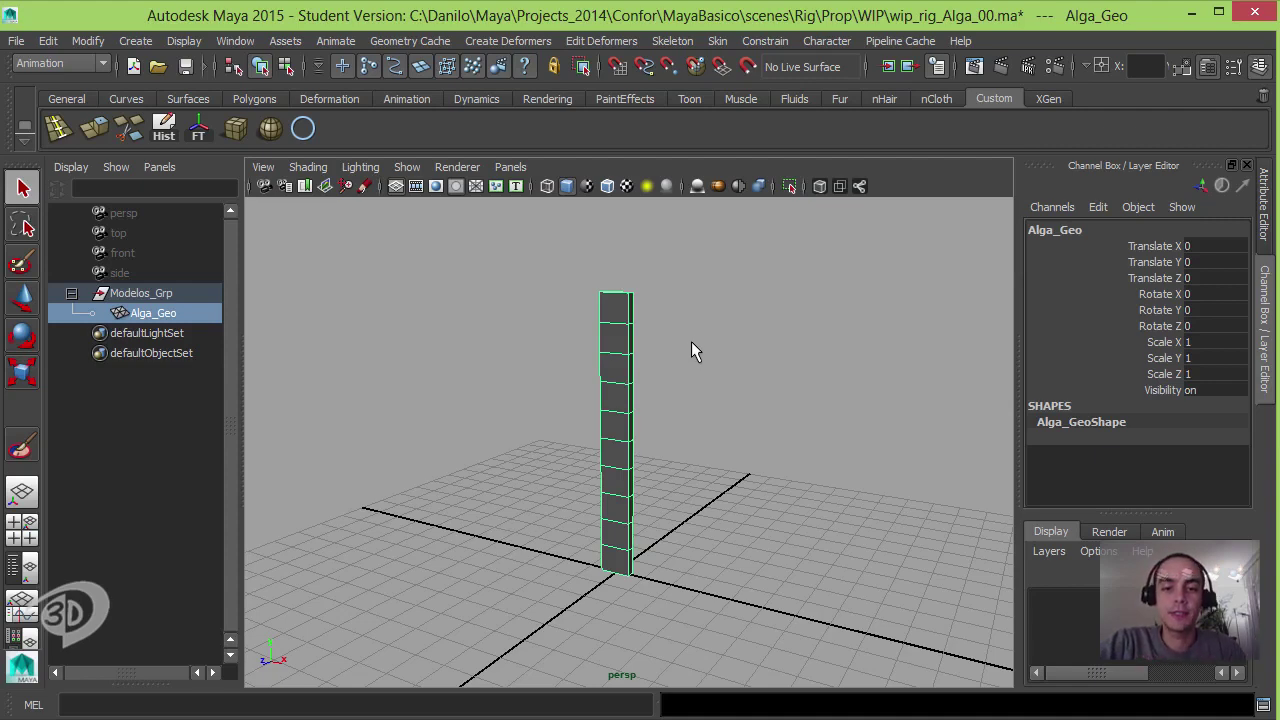
# Step: Add a Nonlinear Sine deformer to the Alga_Geo column
pyautogui.click(708, 281)
pyautogui.moveTo(710, 245); pyautogui.dragTo(585, 292)
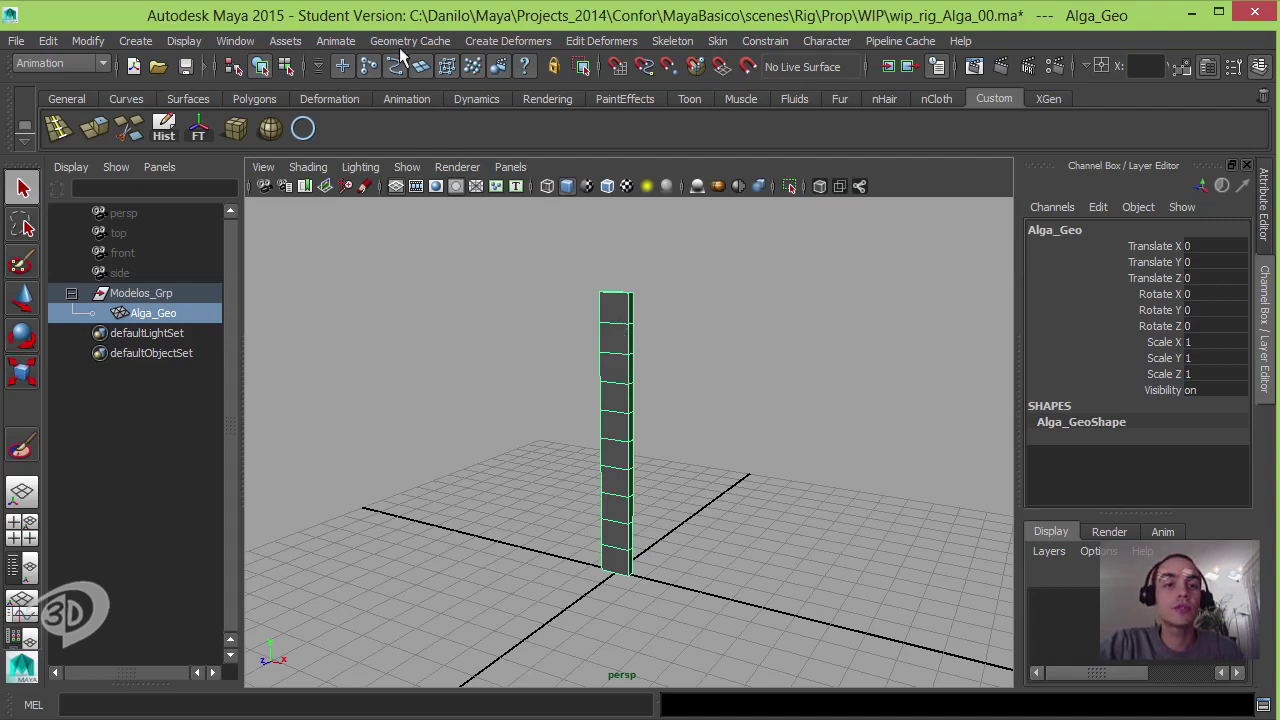
pyautogui.click(507, 41)
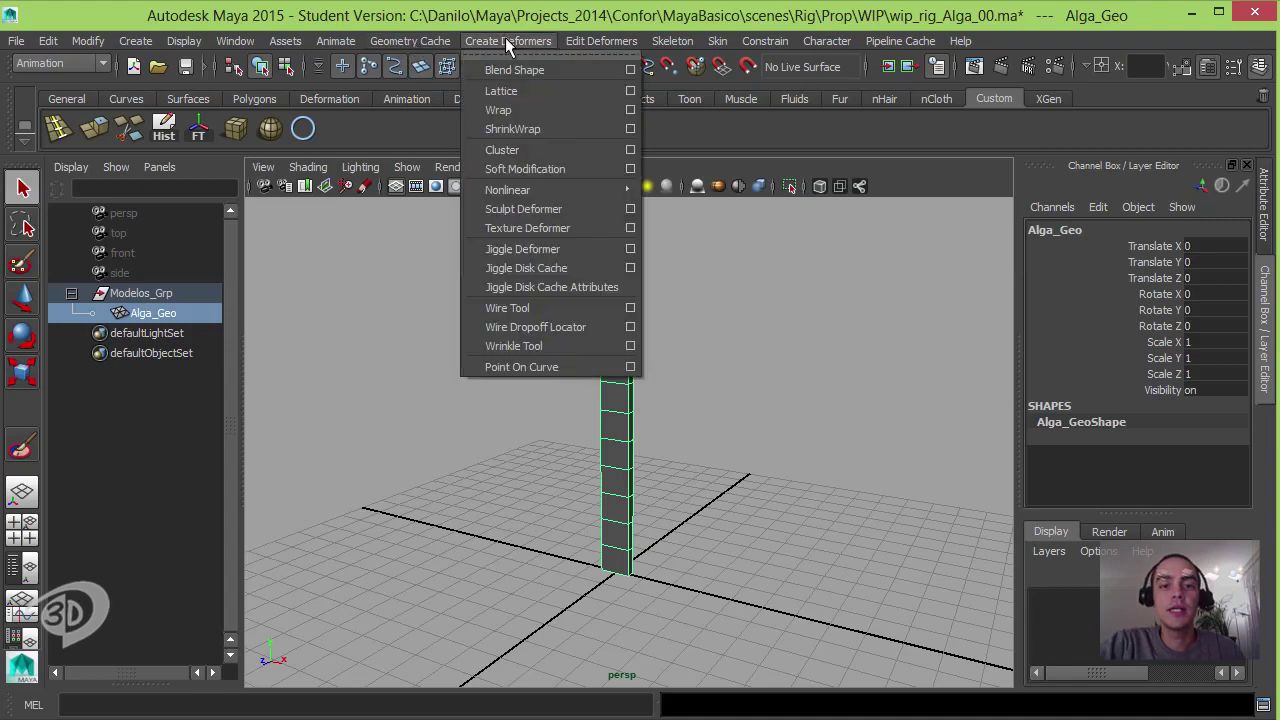
pyautogui.moveTo(508, 190)
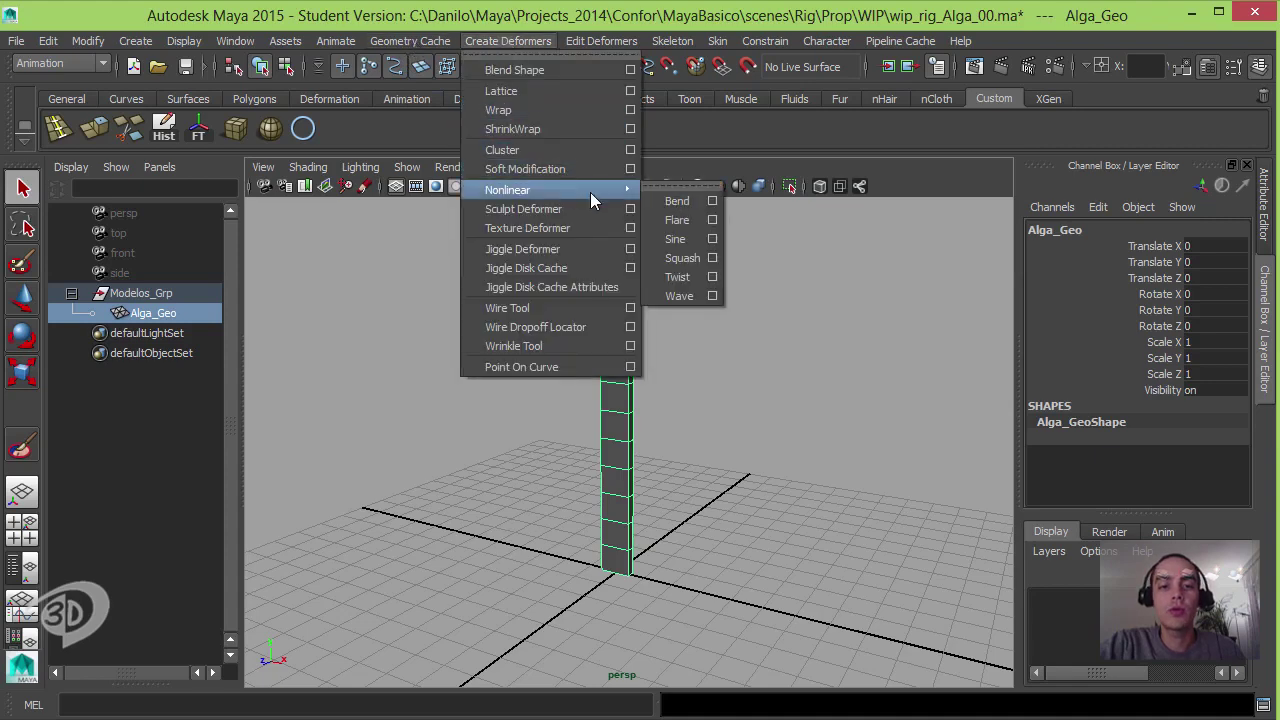
pyautogui.click(676, 239)
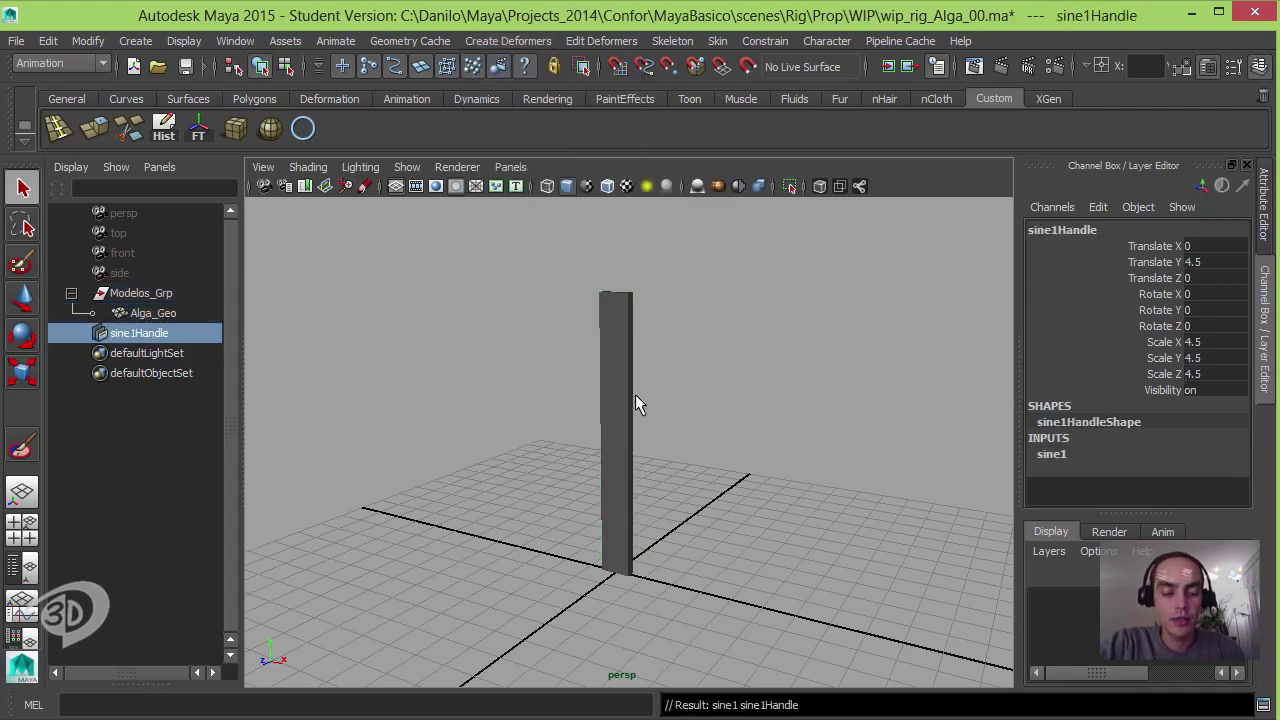
# Step: Switch to wireframe and expand sine1's attributes in the Channel Box, selecting Amplitude
pyautogui.press('4')
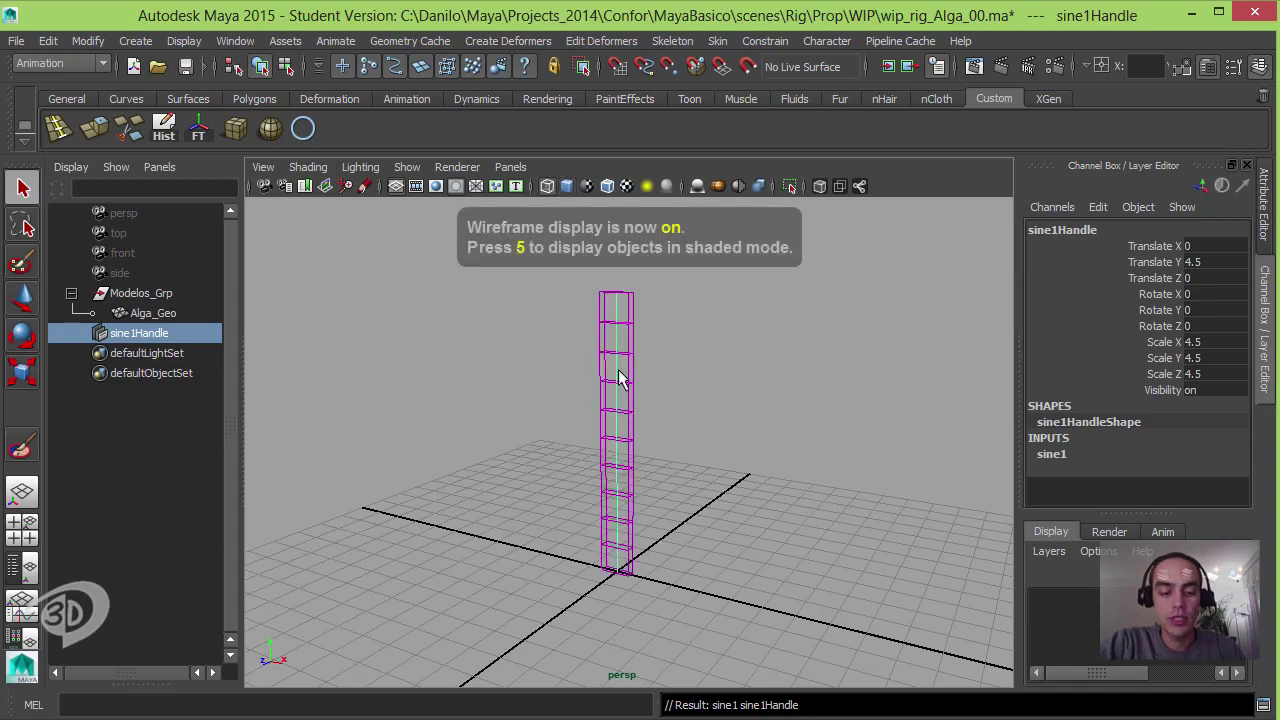
pyautogui.moveTo(635, 394)
pyautogui.keyDown('alt'); pyautogui.mouseDown()
pyautogui.moveTo(691, 377)
pyautogui.moveTo(778, 386)
pyautogui.moveTo(760, 408)
pyautogui.moveTo(661, 304)
pyautogui.mouseUp(); pyautogui.keyUp('alt')
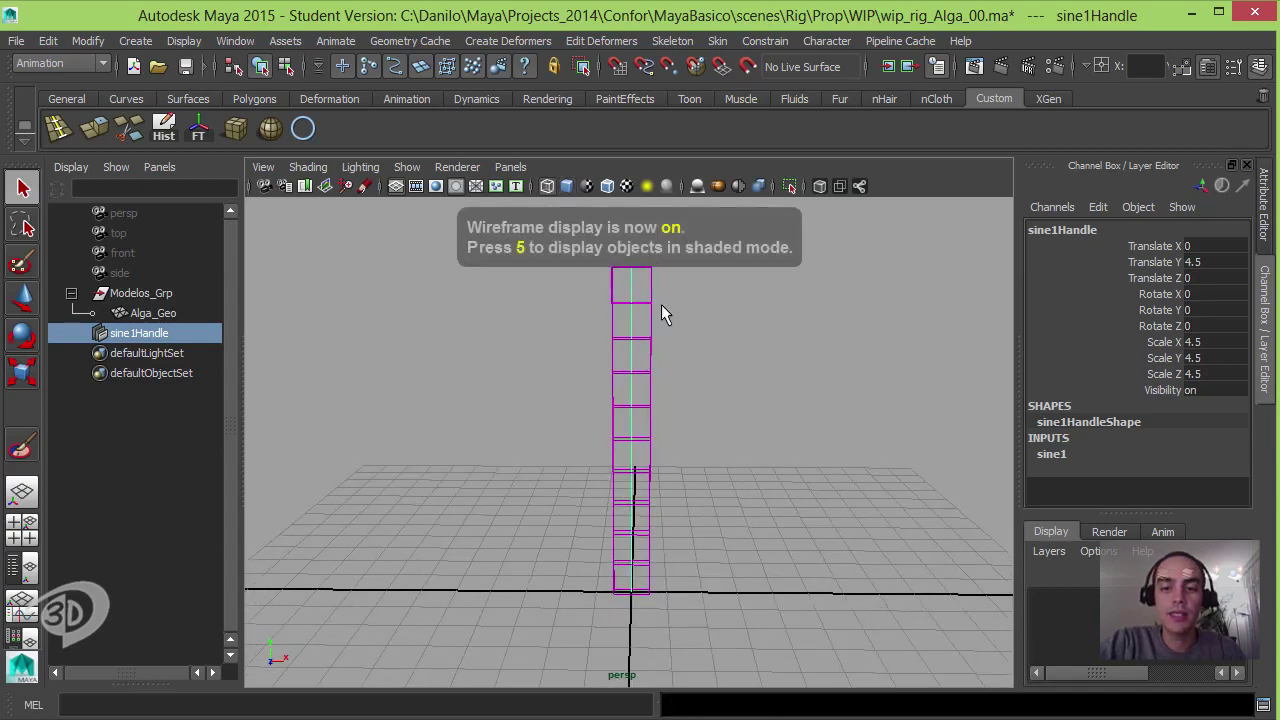
pyautogui.keyDown('alt'); pyautogui.moveTo(672, 385); pyautogui.dragTo(643, 357); pyautogui.keyUp('alt')
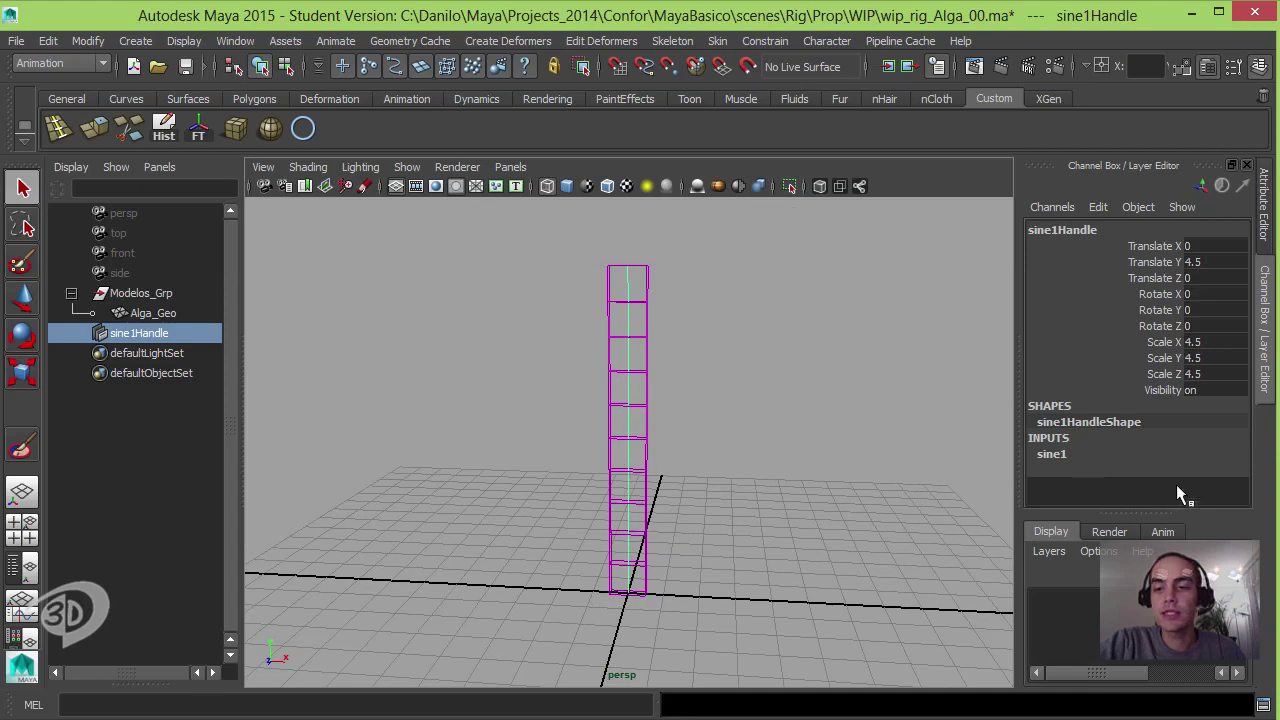
pyautogui.click(1063, 456)
pyautogui.scroll(-1, 1130, 430)
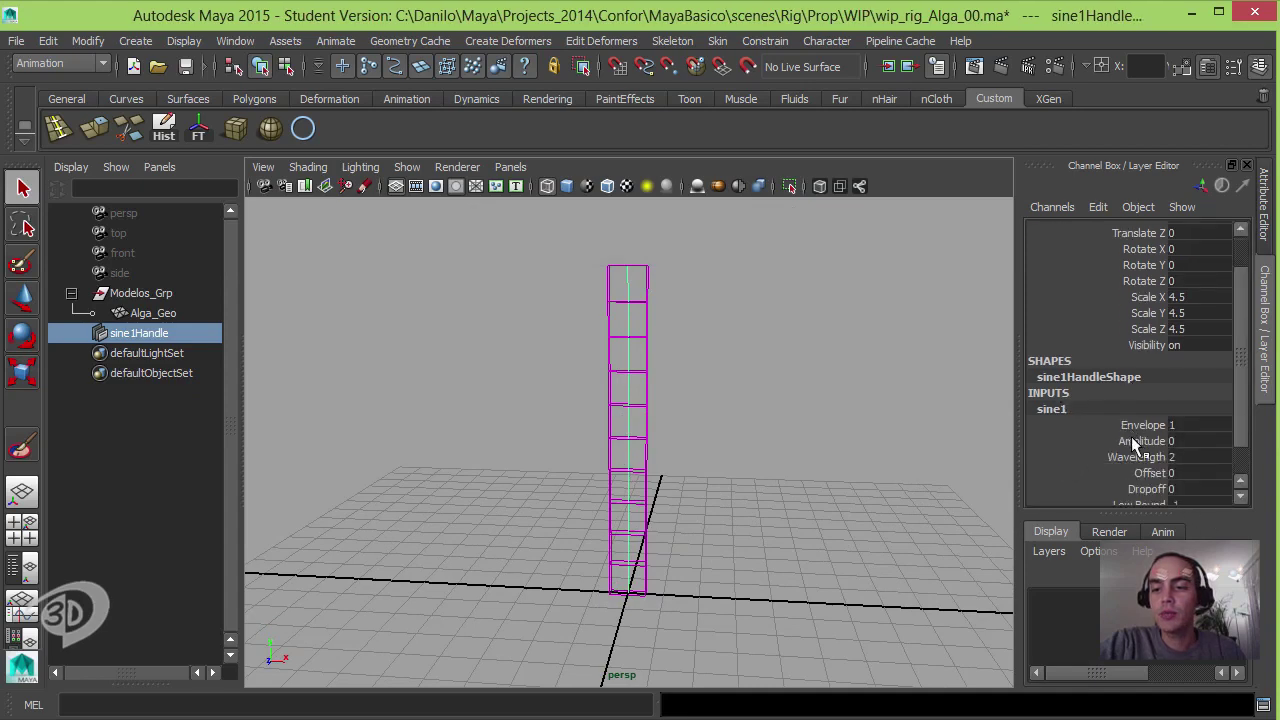
pyautogui.scroll(-1, 1138, 440)
pyautogui.click(1143, 404)
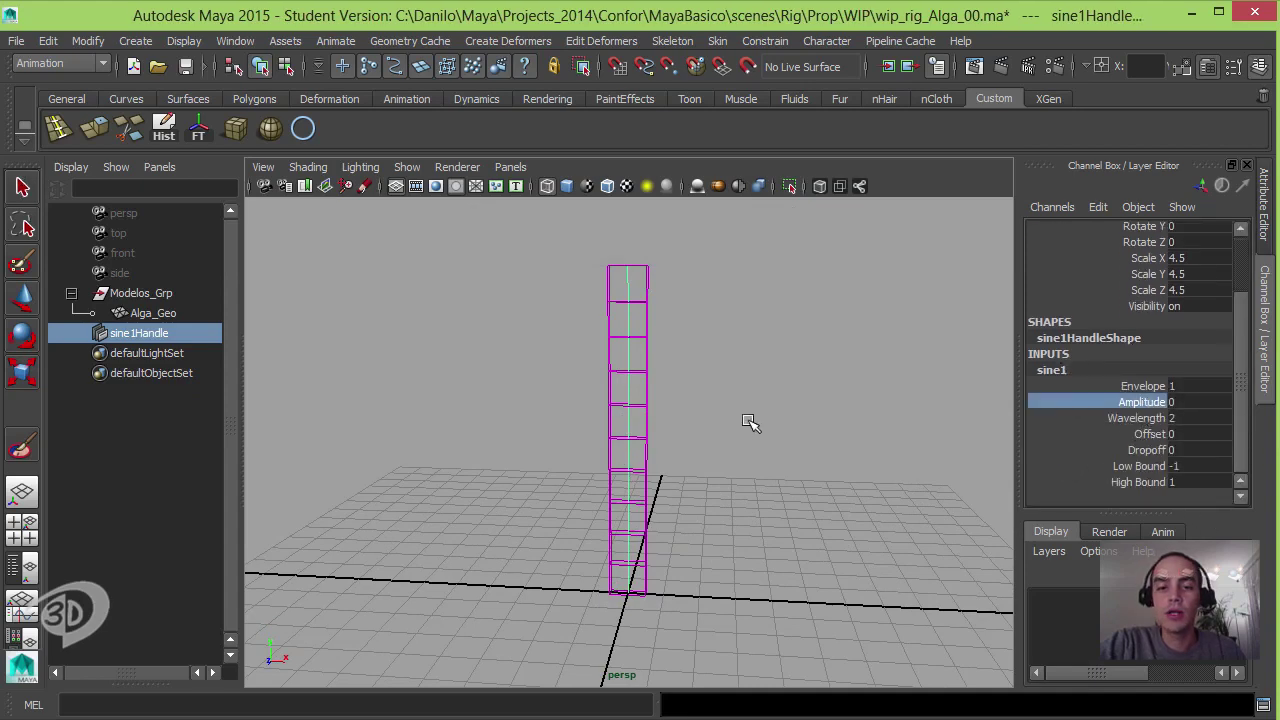
# Step: Set sine1's Amplitude to 0.2 and Wavelength to 0.69
pyautogui.moveTo(750, 422); pyautogui.dragTo(750, 418, button='middle')
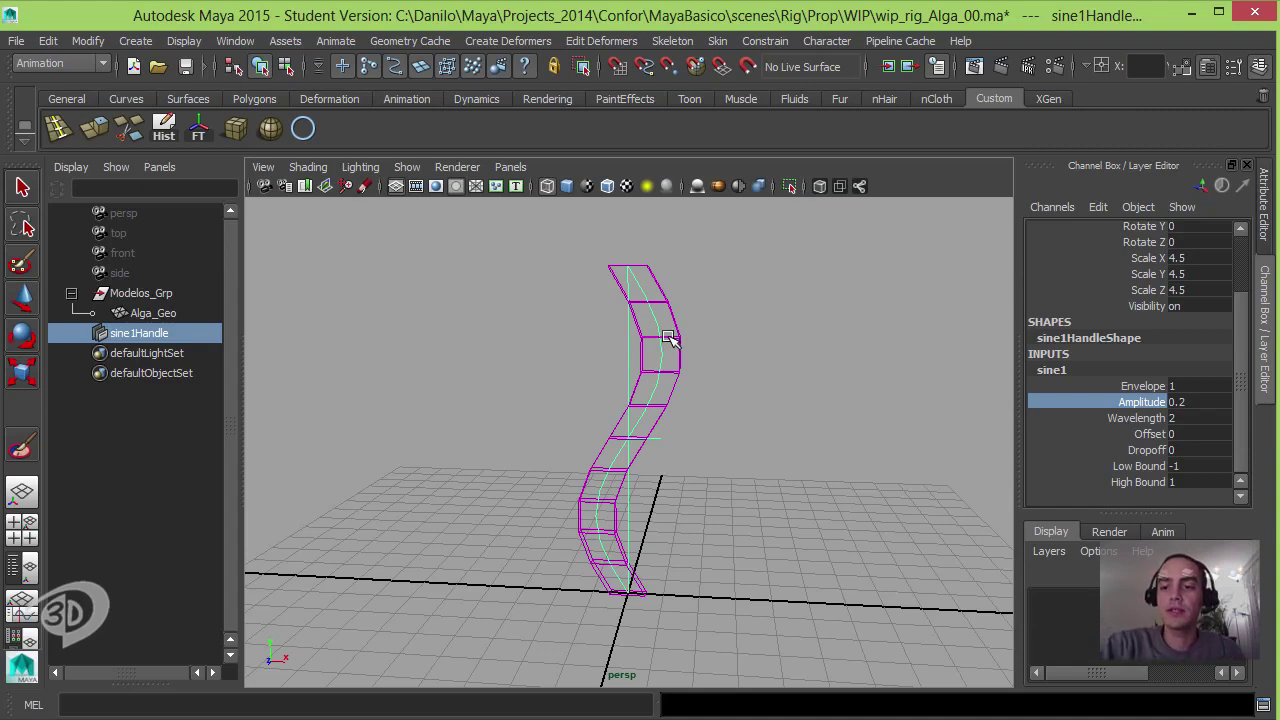
pyautogui.click(1122, 417)
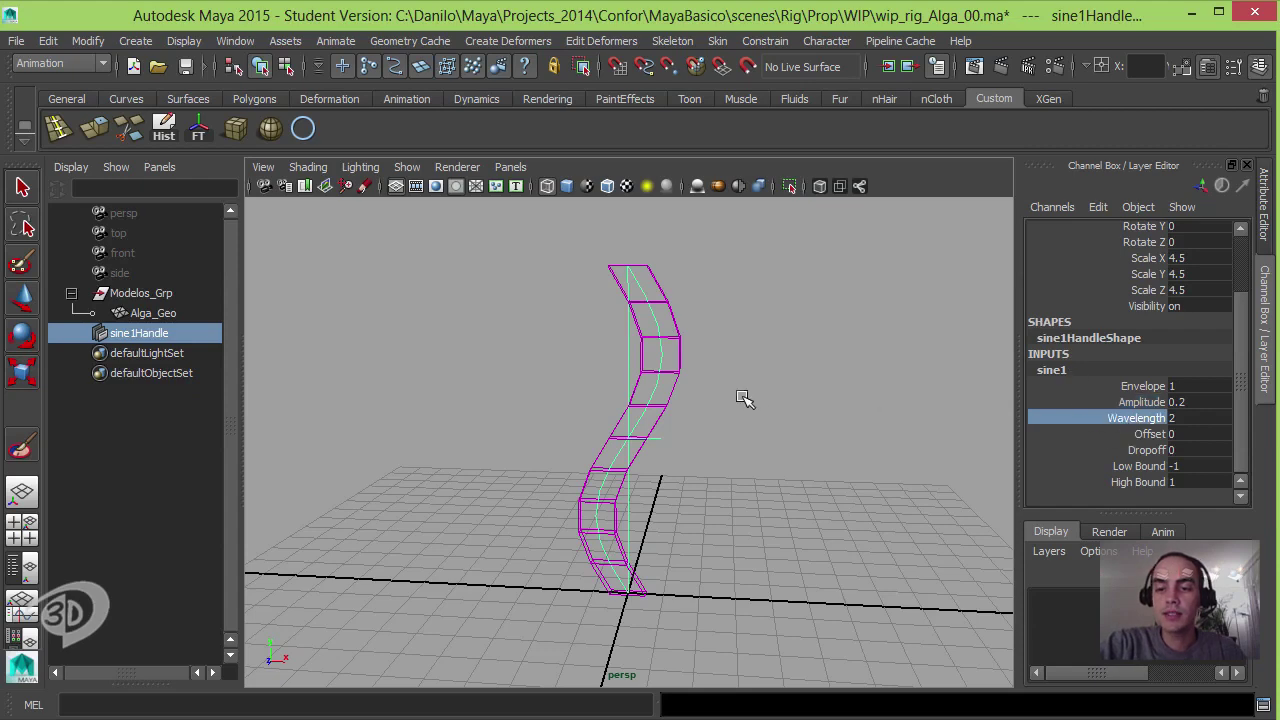
pyautogui.moveTo(738, 389)
pyautogui.mouseDown(button='middle')
pyautogui.moveTo(851, 375)
pyautogui.moveTo(775, 384)
pyautogui.moveTo(578, 446)
pyautogui.moveTo(610, 450)
pyautogui.mouseUp(button='middle')
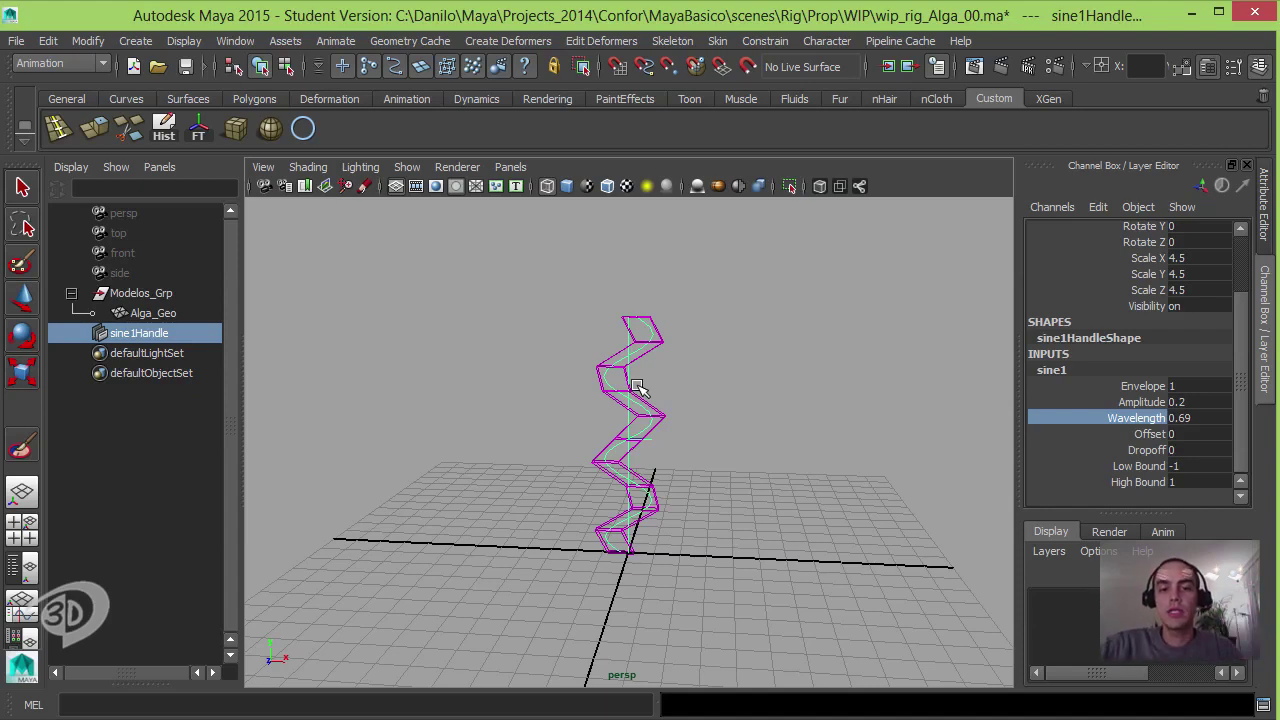
pyautogui.scroll(2, 648, 383)
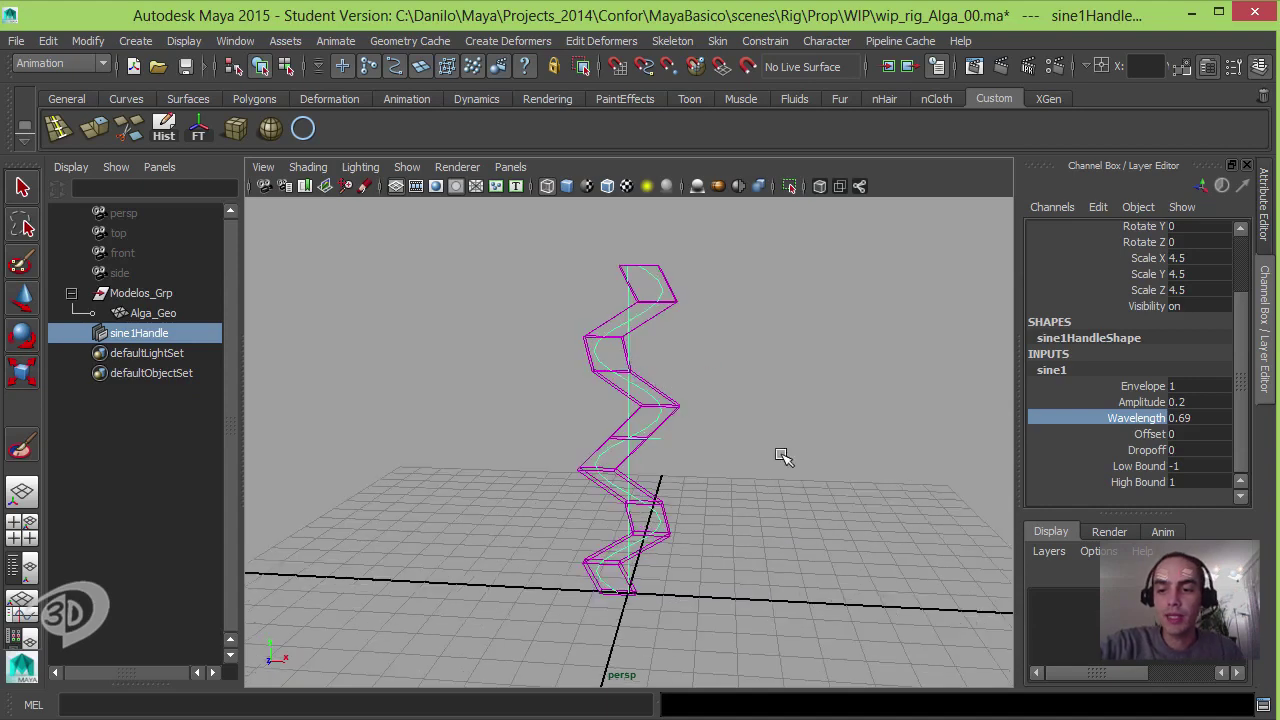
# Step: Set sine1's Dropoff to 1 and Offset to -0.83
pyautogui.click(1142, 436)
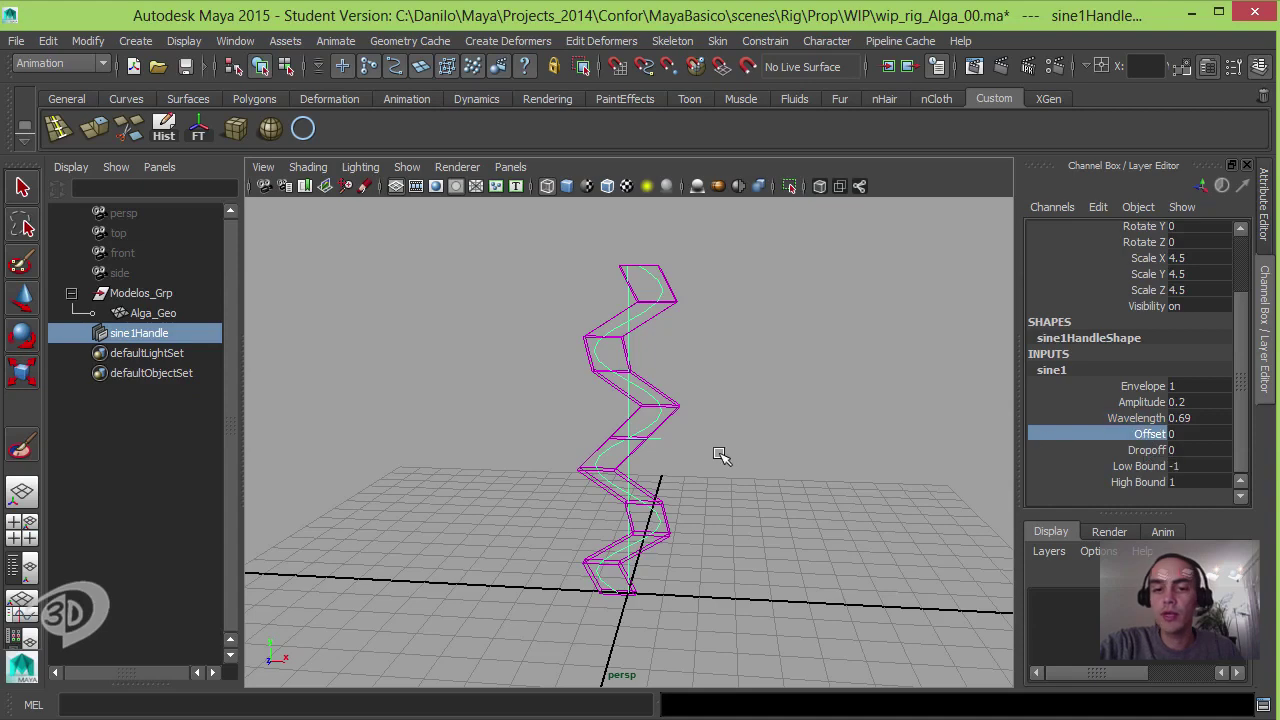
pyautogui.moveTo(730, 443)
pyautogui.mouseDown(button='middle')
pyautogui.moveTo(739, 453)
pyautogui.moveTo(540, 386)
pyautogui.moveTo(608, 392)
pyautogui.mouseUp(button='middle')
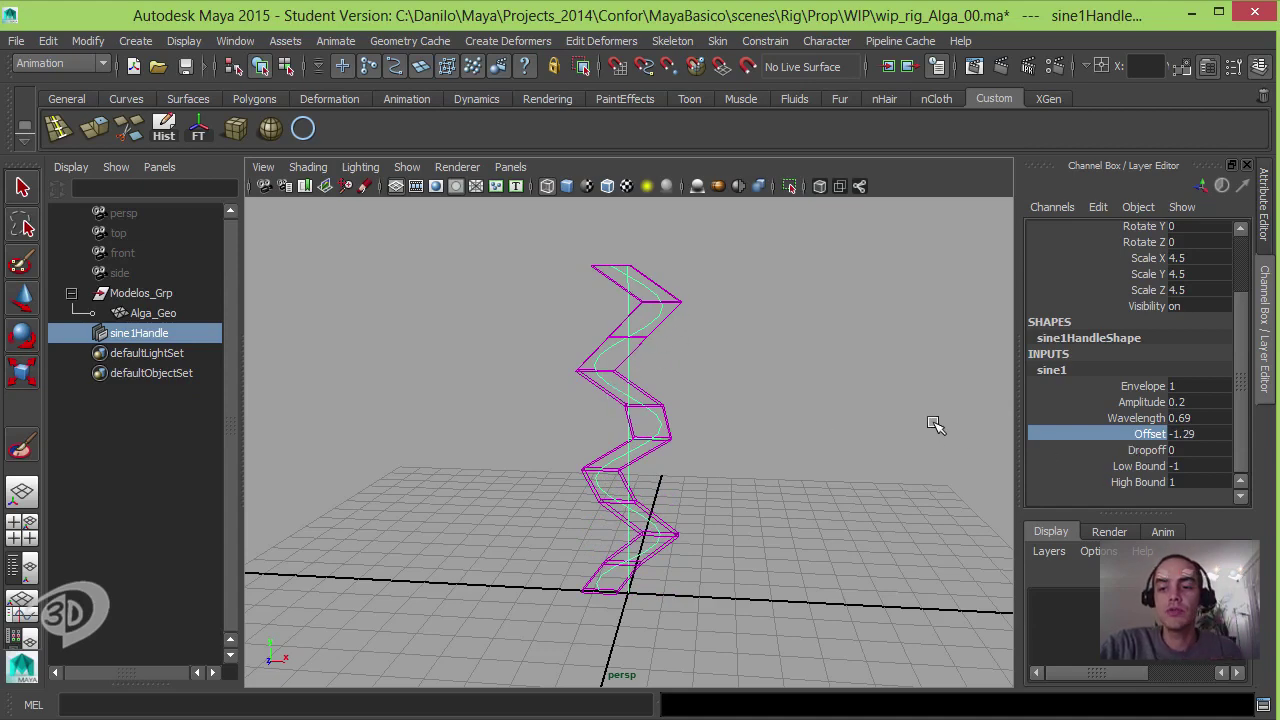
pyautogui.click(1149, 450)
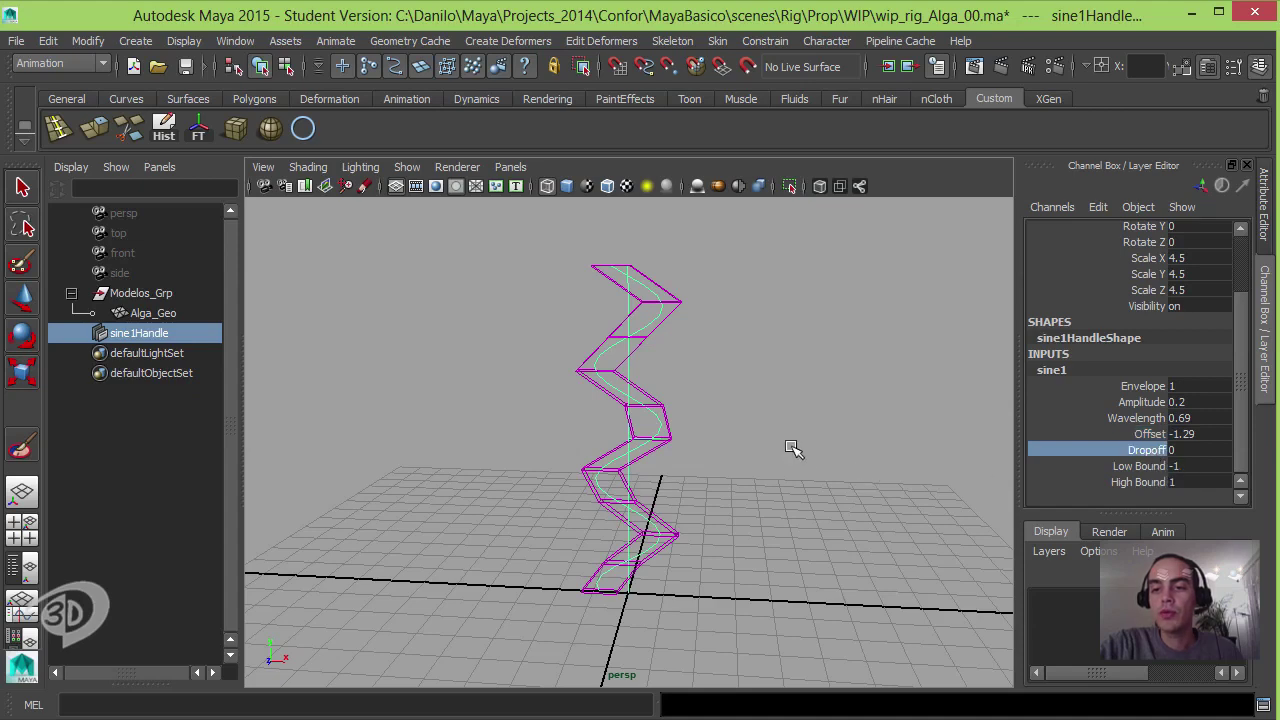
pyautogui.moveTo(782, 428)
pyautogui.mouseDown(button='middle')
pyautogui.moveTo(814, 414)
pyautogui.moveTo(932, 411)
pyautogui.mouseUp(button='middle')
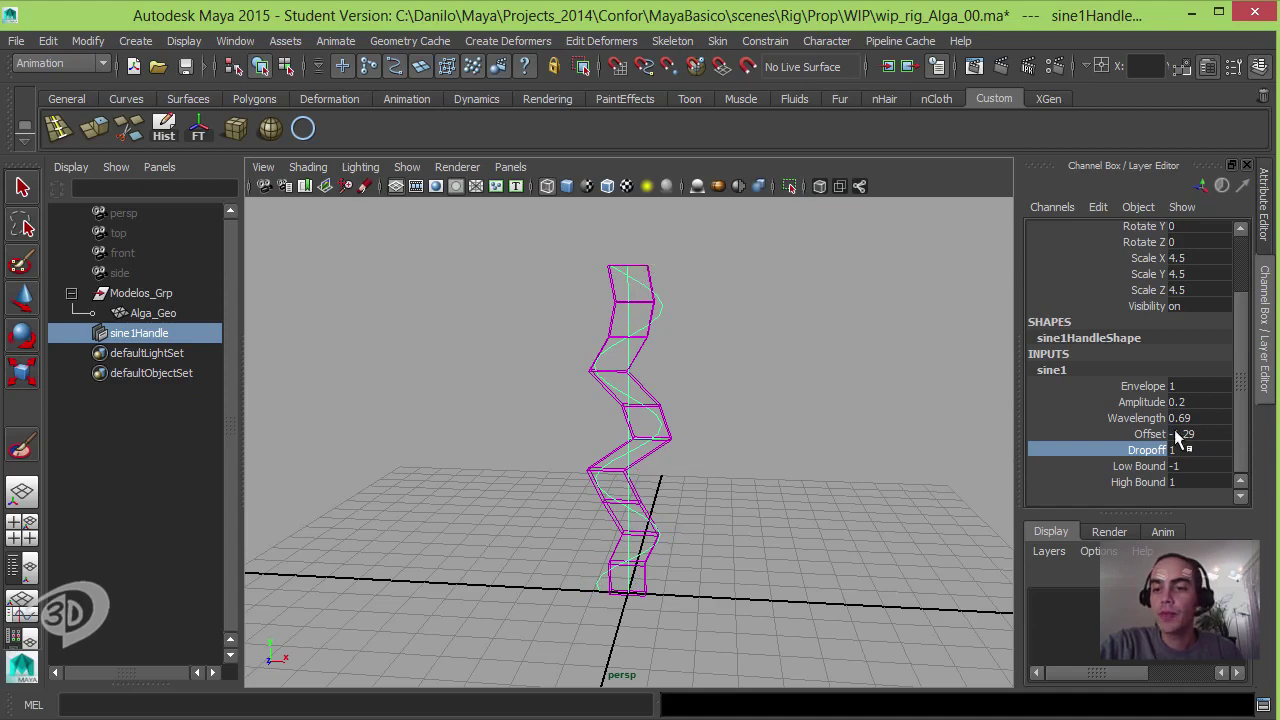
pyautogui.click(1152, 434)
pyautogui.moveTo(748, 428)
pyautogui.mouseDown(button='middle')
pyautogui.moveTo(937, 429)
pyautogui.moveTo(688, 458)
pyautogui.moveTo(886, 409)
pyautogui.moveTo(788, 430)
pyautogui.mouseUp(button='middle')
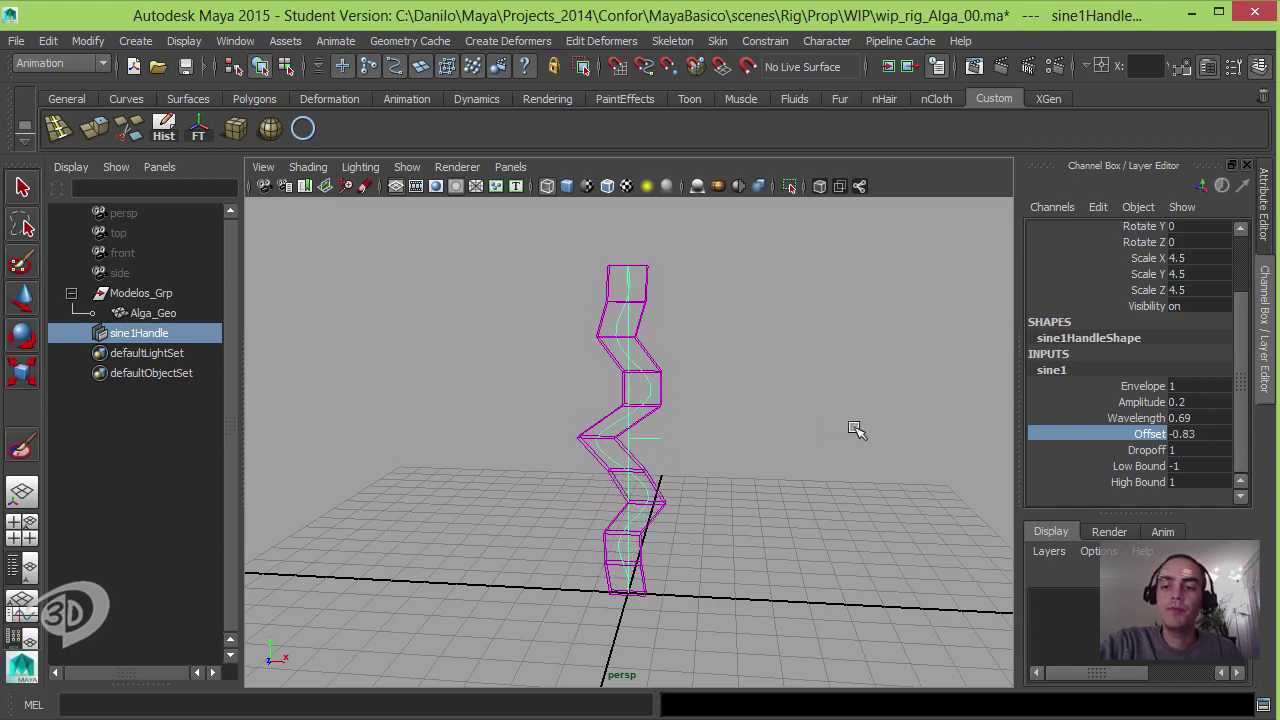
# Step: Raise sine1's High Bound to 2.53 and begin sliding the wave with Offset
pyautogui.click(1132, 480)
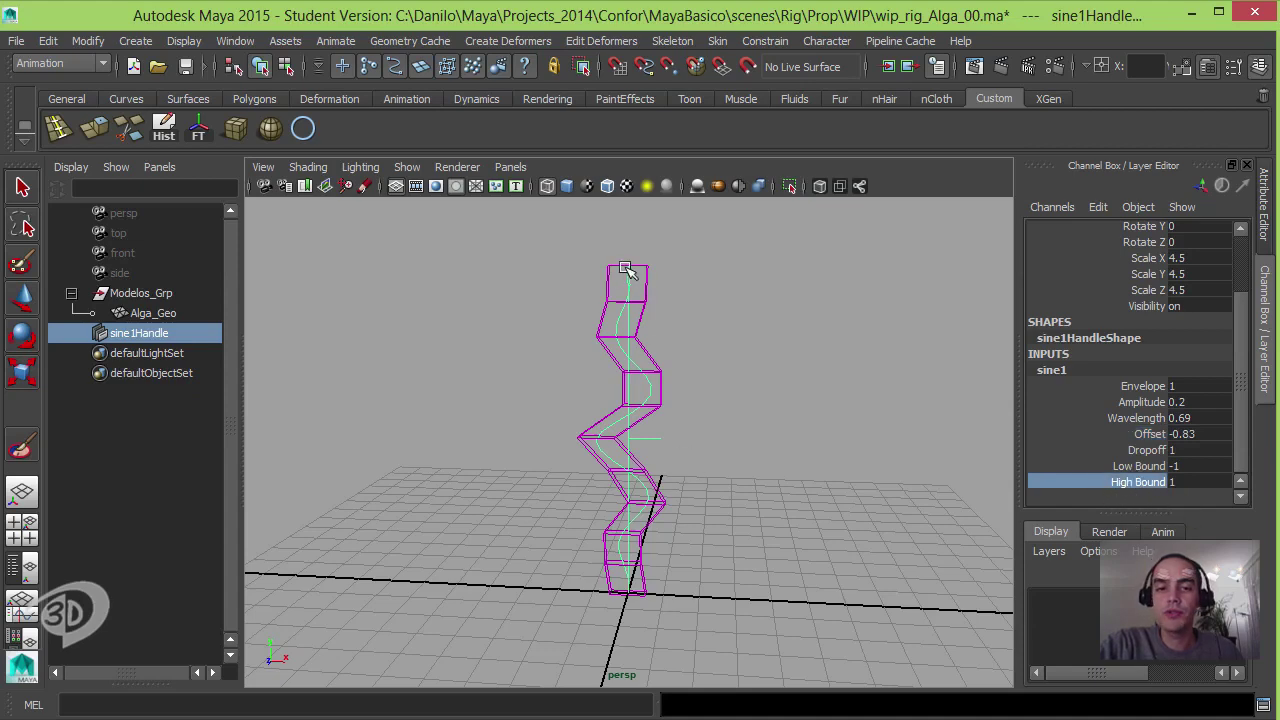
pyautogui.moveTo(712, 393); pyautogui.dragTo(805, 398, button='middle')
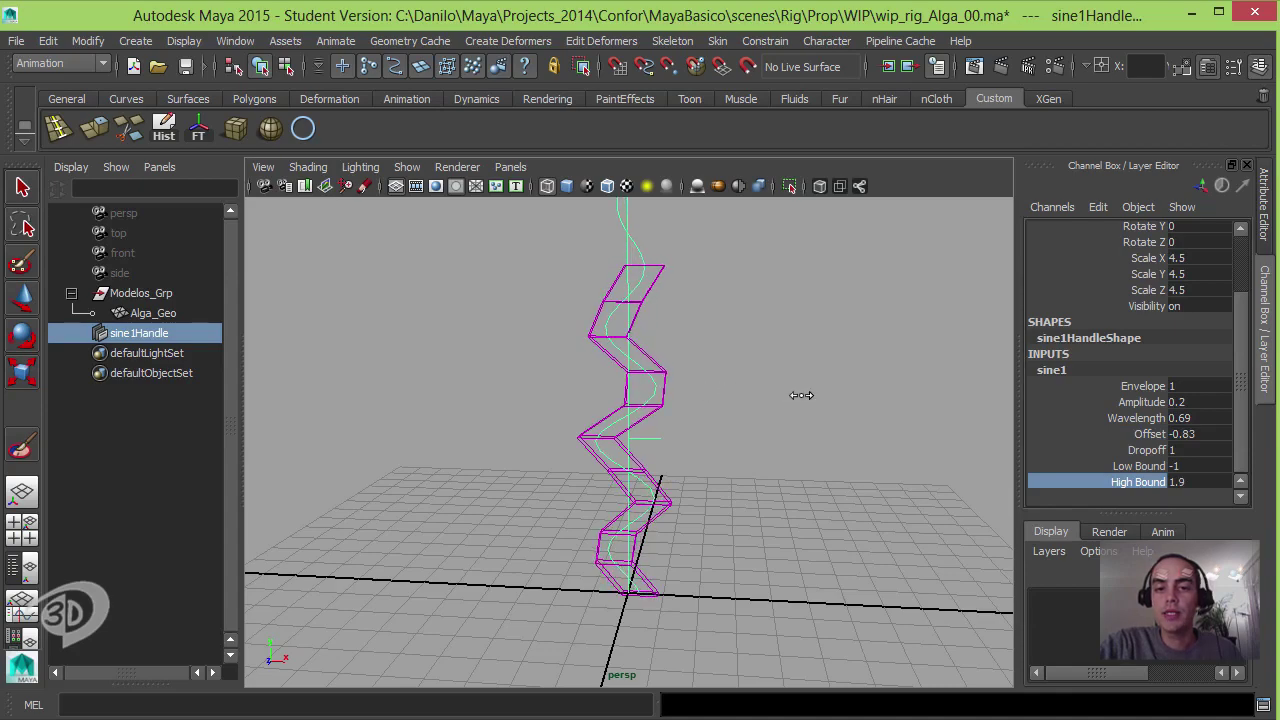
pyautogui.moveTo(801, 395)
pyautogui.keyDown('alt'); pyautogui.mouseDown(button='right')
pyautogui.moveTo(769, 463)
pyautogui.moveTo(577, 409)
pyautogui.mouseUp(button='right'); pyautogui.keyUp('alt')
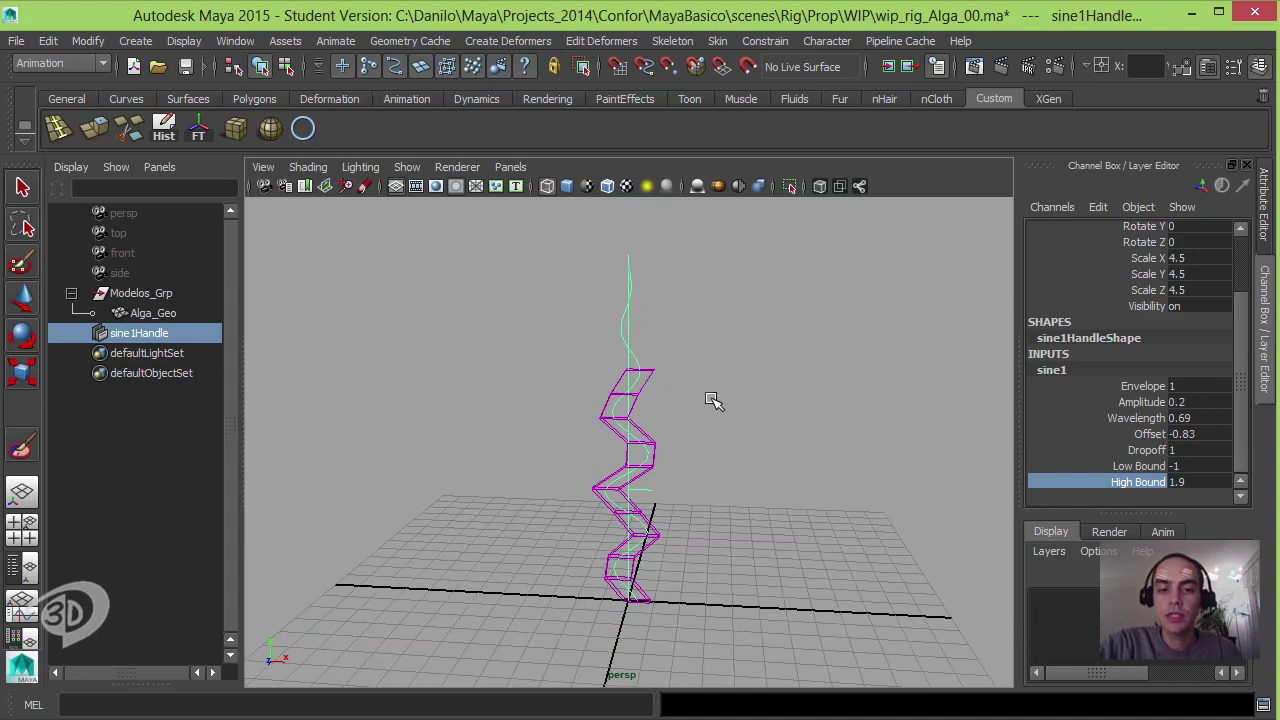
pyautogui.moveTo(707, 395)
pyautogui.mouseDown(button='middle')
pyautogui.moveTo(829, 391)
pyautogui.moveTo(786, 394)
pyautogui.mouseUp(button='middle')
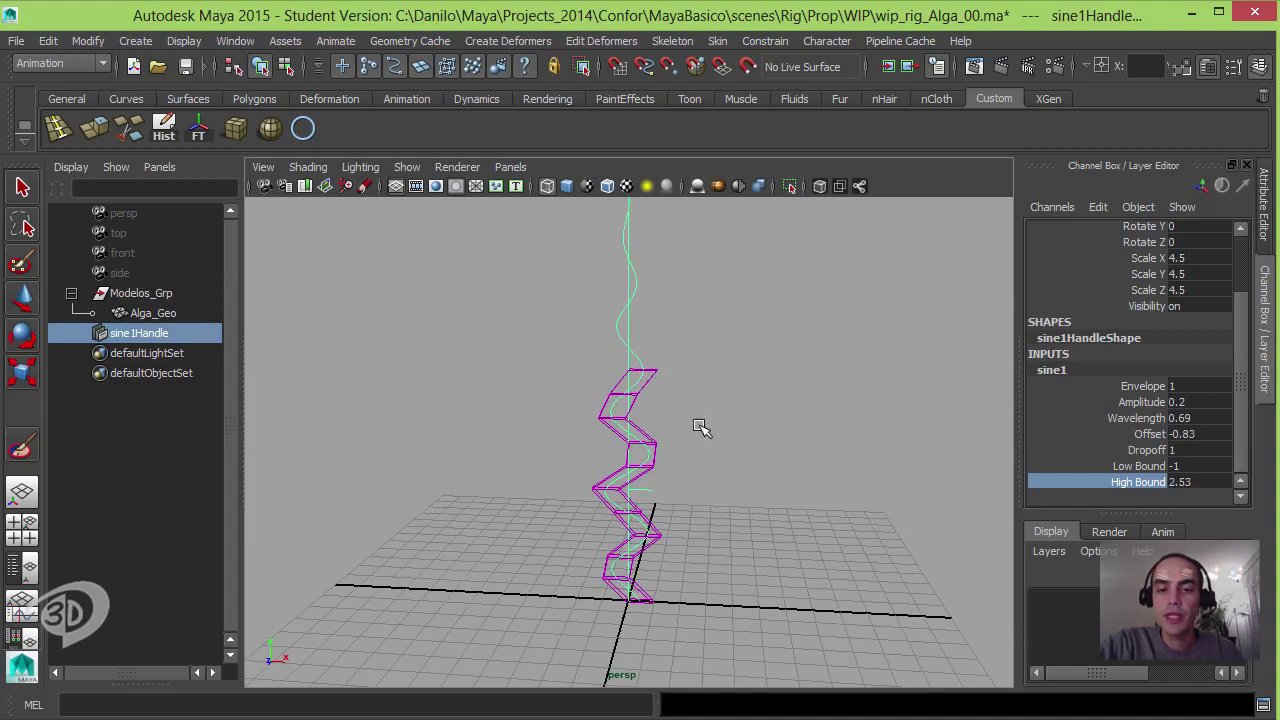
pyautogui.click(1145, 433)
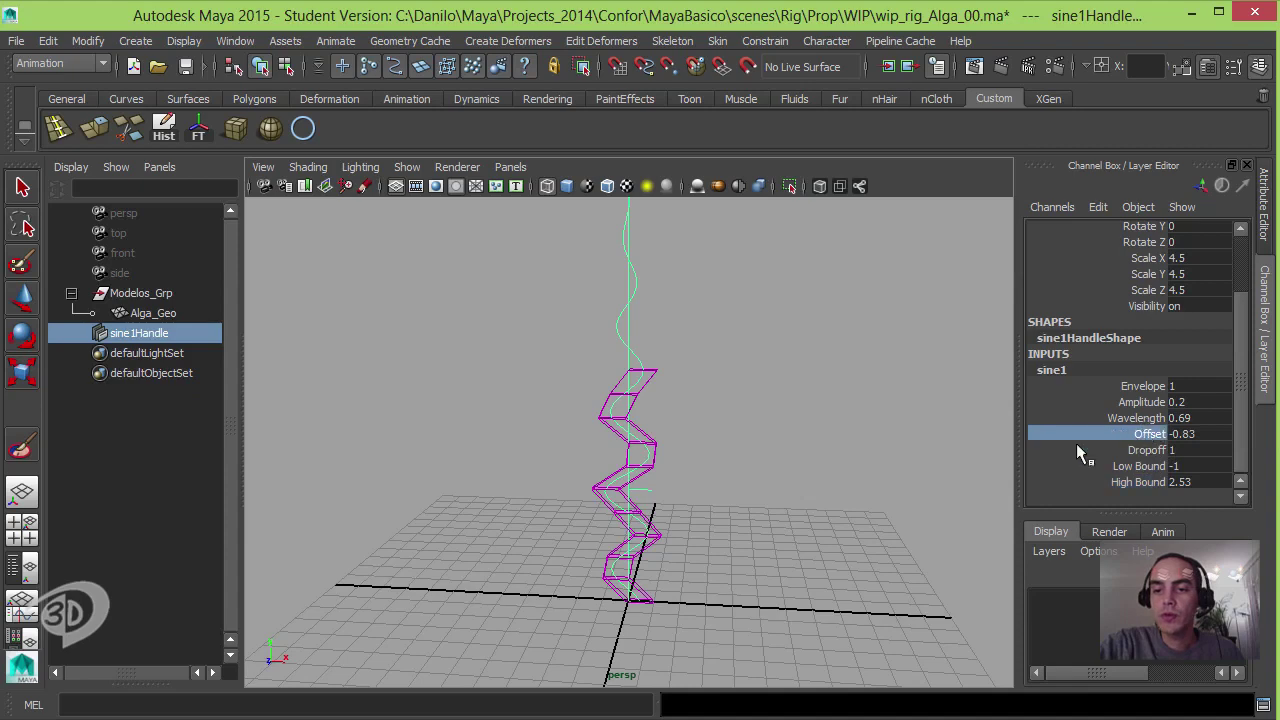
pyautogui.moveTo(732, 452)
pyautogui.keyDown('alt'); pyautogui.mouseDown(button='middle')
pyautogui.moveTo(721, 488)
pyautogui.moveTo(734, 491)
pyautogui.moveTo(650, 500)
pyautogui.moveTo(666, 503)
pyautogui.mouseUp(button='middle'); pyautogui.keyUp('alt')
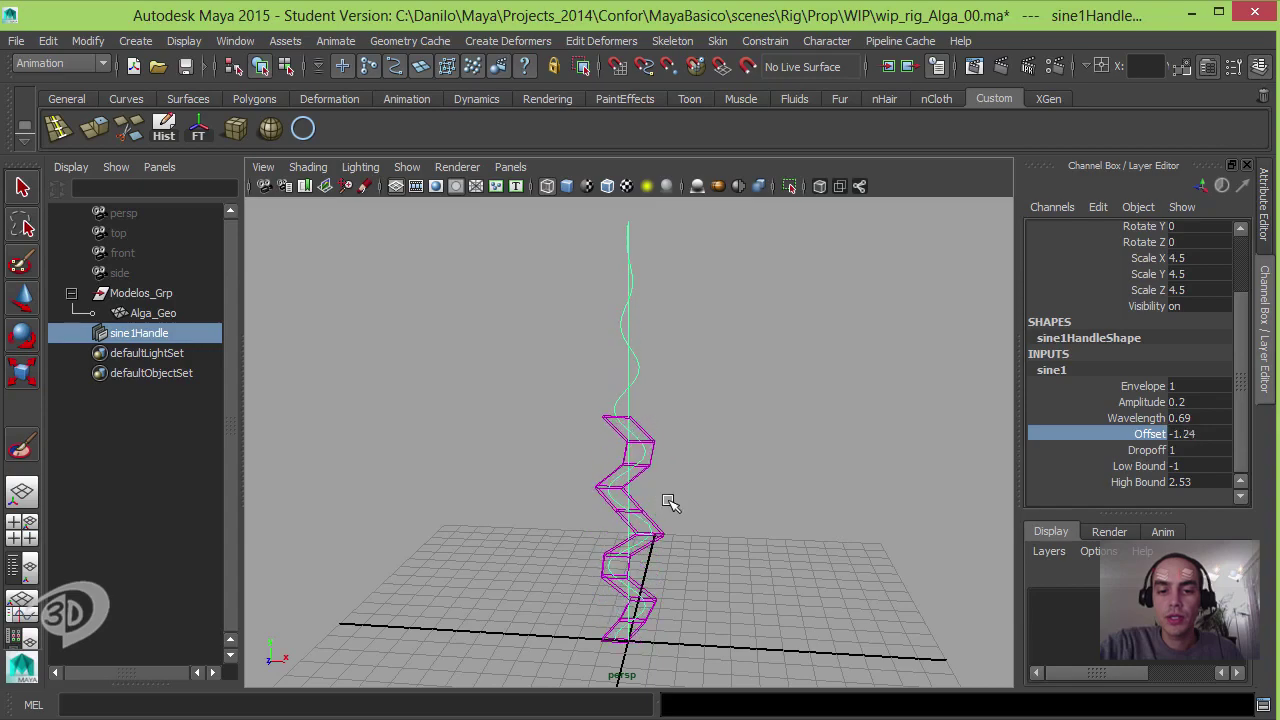
pyautogui.moveTo(666, 503)
pyautogui.keyDown('alt'); pyautogui.mouseDown(button='right')
pyautogui.moveTo(697, 443)
pyautogui.moveTo(746, 457)
pyautogui.moveTo(672, 590)
pyautogui.mouseUp(button='right'); pyautogui.keyUp('alt')
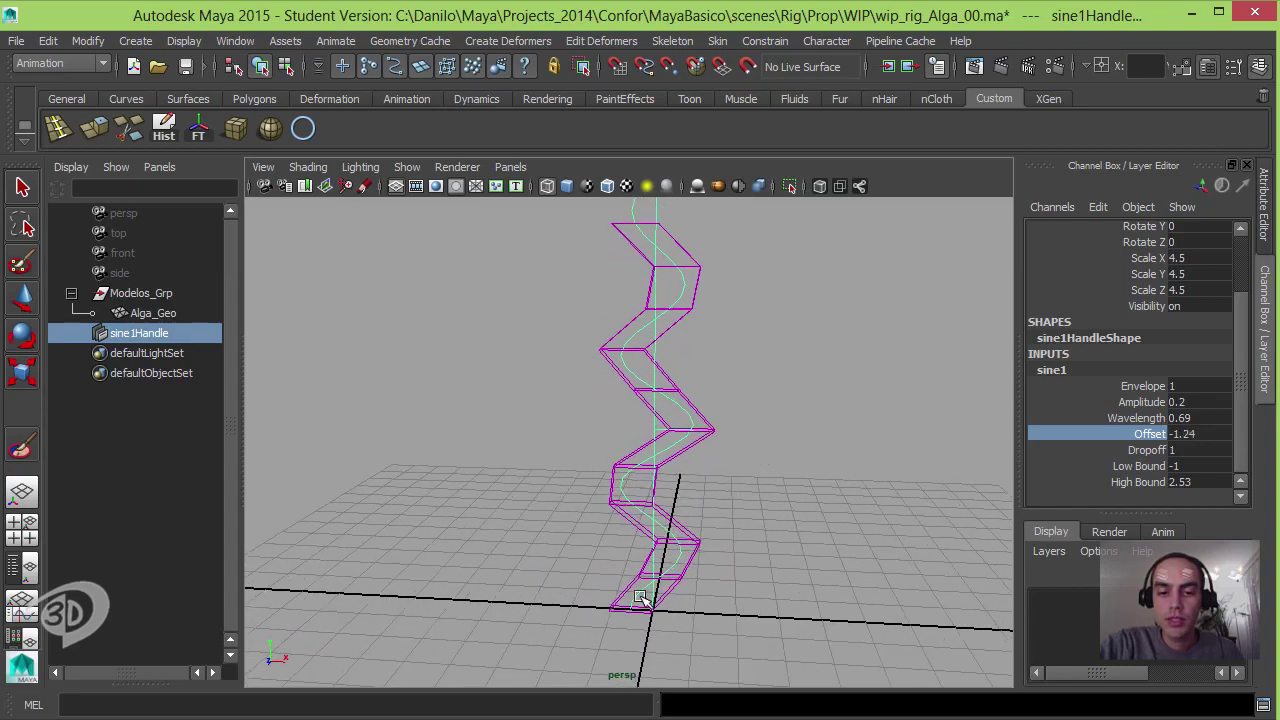
pyautogui.moveTo(740, 576)
pyautogui.keyDown('alt'); pyautogui.mouseDown()
pyautogui.moveTo(771, 517)
pyautogui.moveTo(740, 514)
pyautogui.moveTo(740, 526)
pyautogui.mouseUp(); pyautogui.keyUp('alt')
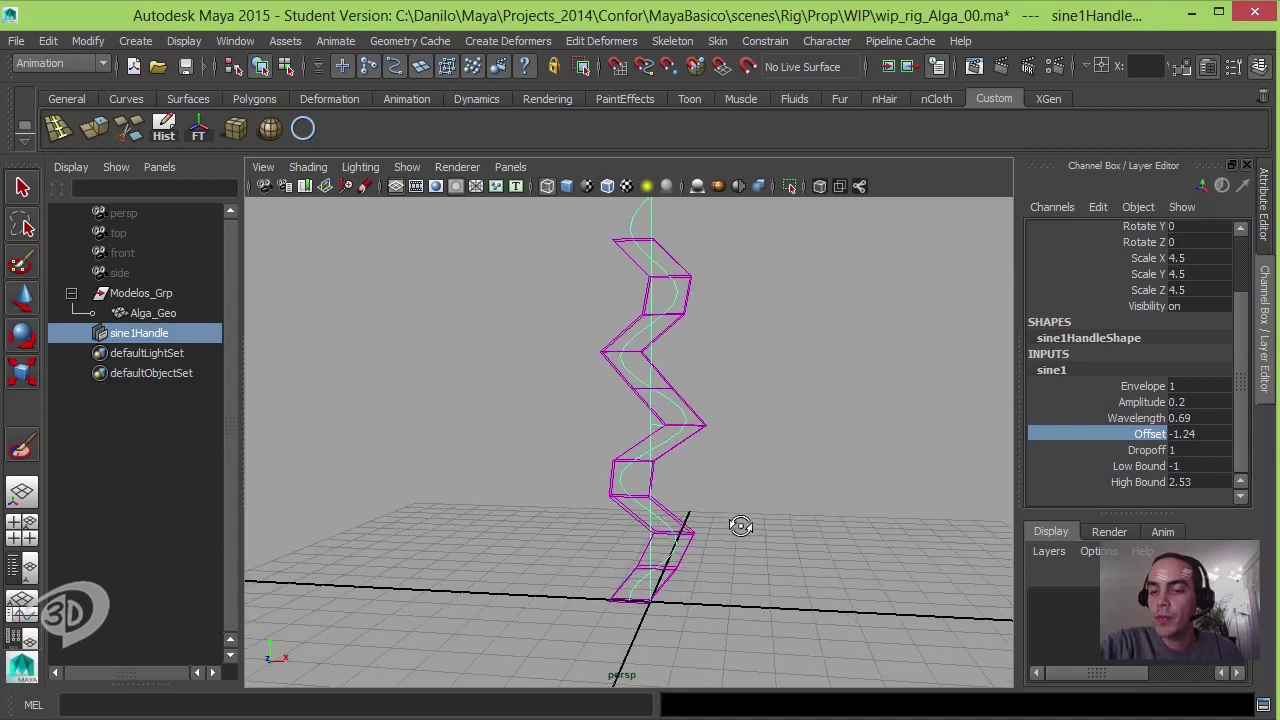
# Step: Set sine1's Low Bound to -0.82 and Offset to -2.4, then inspect the wave
pyautogui.click(1137, 466)
pyautogui.moveTo(720, 518)
pyautogui.mouseDown(button='middle')
pyautogui.moveTo(759, 508)
pyautogui.moveTo(739, 509)
pyautogui.mouseUp(button='middle')
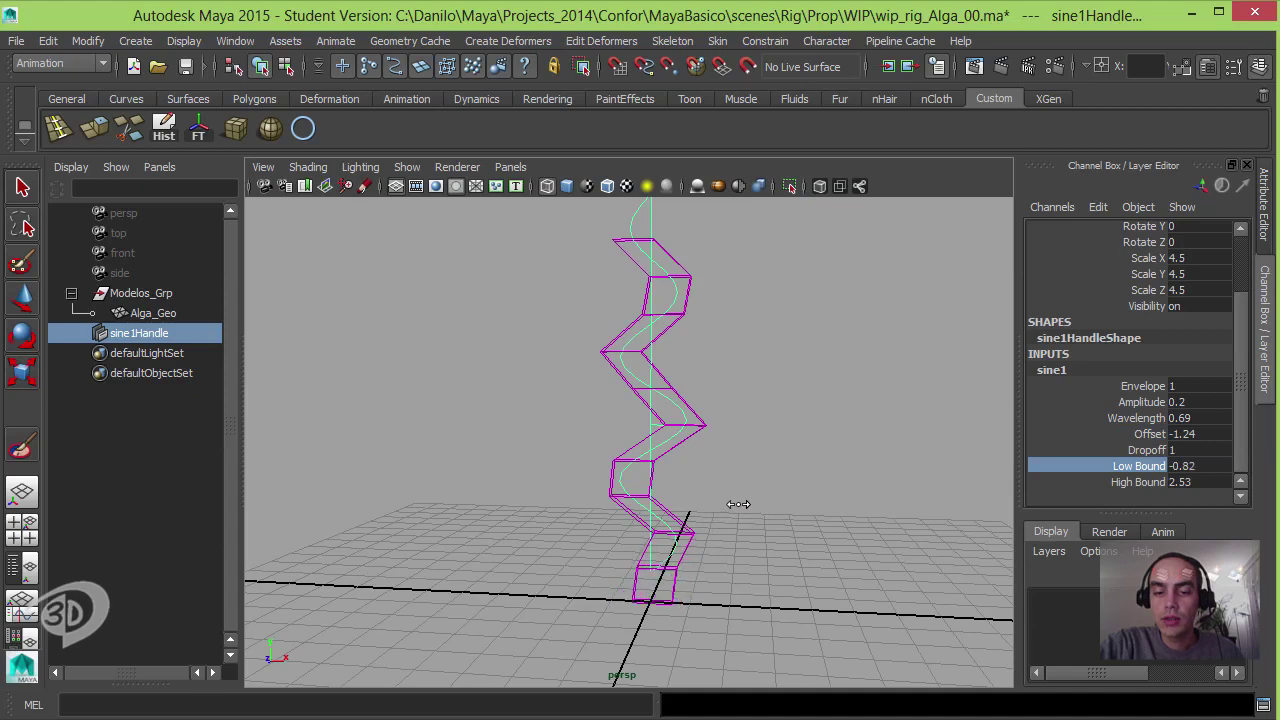
pyautogui.click(1140, 450)
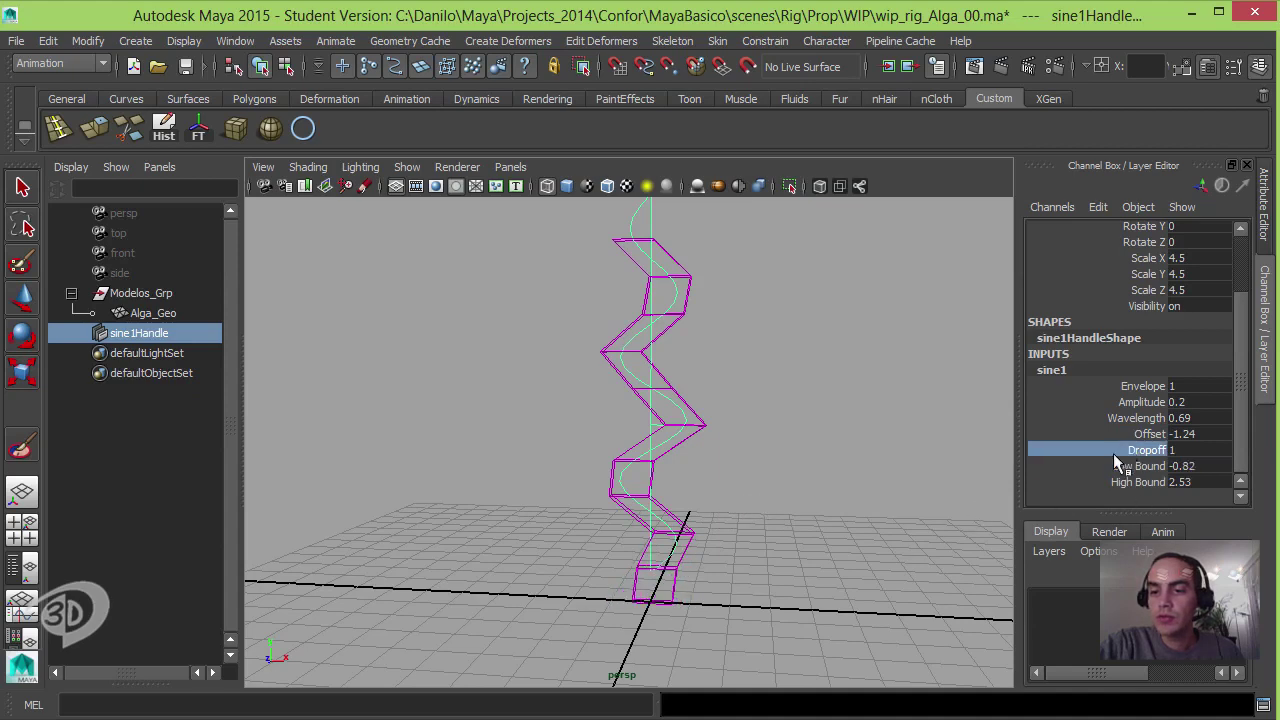
pyautogui.click(1150, 434)
pyautogui.moveTo(750, 514); pyautogui.dragTo(580, 560, button='middle')
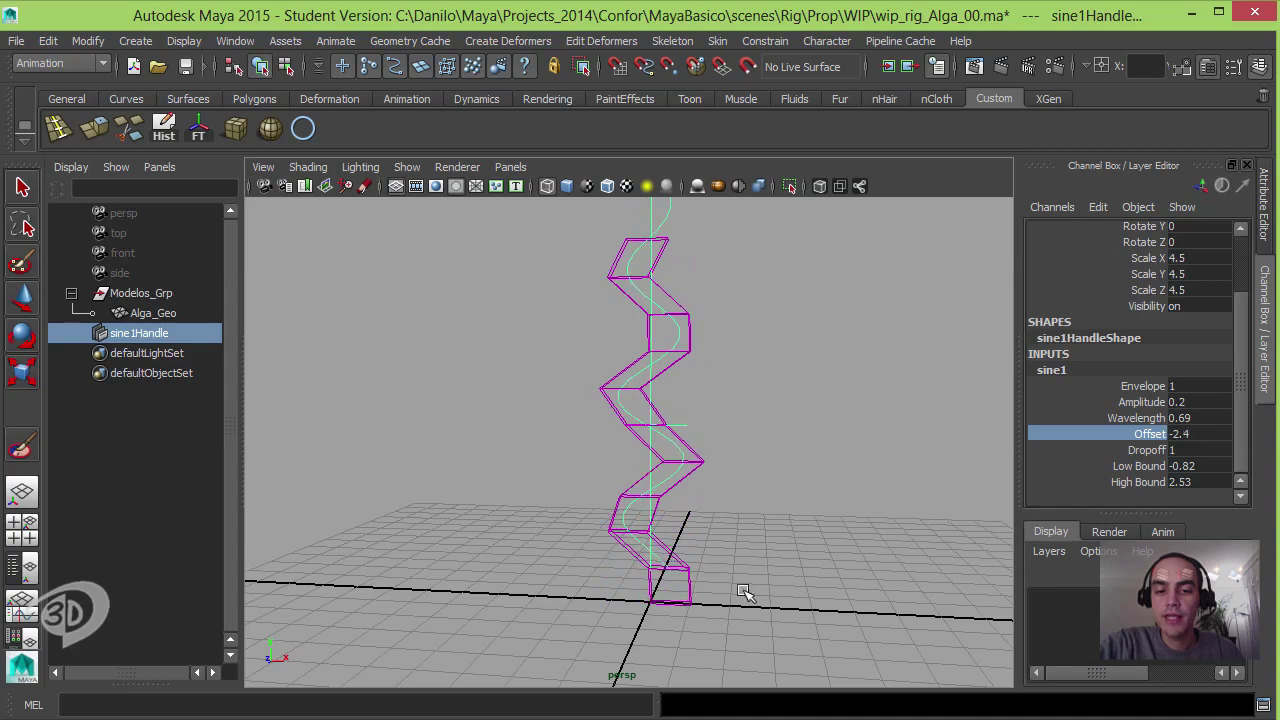
pyautogui.moveTo(693, 598)
pyautogui.keyDown('alt'); pyautogui.mouseDown()
pyautogui.moveTo(731, 557)
pyautogui.moveTo(771, 600)
pyautogui.moveTo(734, 534)
pyautogui.moveTo(704, 558)
pyautogui.moveTo(740, 583)
pyautogui.moveTo(694, 557)
pyautogui.moveTo(692, 571)
pyautogui.moveTo(729, 569)
pyautogui.moveTo(611, 551)
pyautogui.mouseUp(); pyautogui.keyUp('alt')
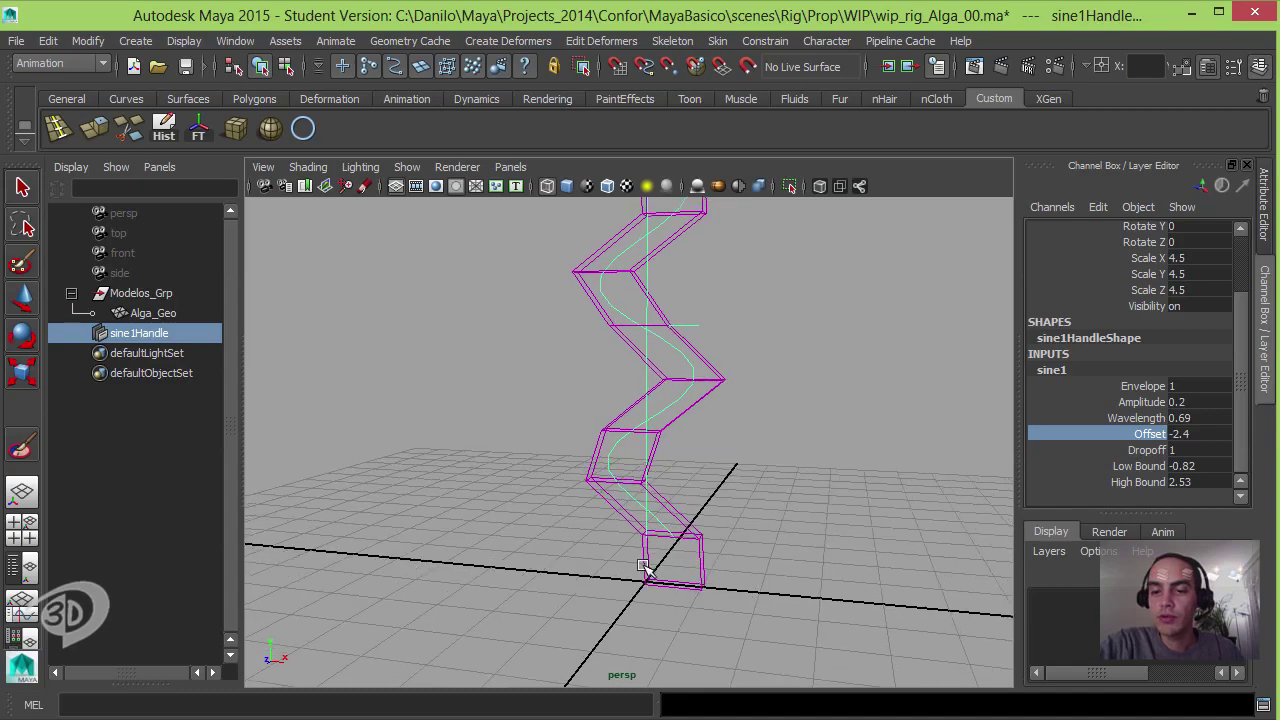
pyautogui.moveTo(788, 491)
pyautogui.keyDown('alt'); pyautogui.mouseDown()
pyautogui.moveTo(789, 523)
pyautogui.moveTo(697, 516)
pyautogui.moveTo(717, 509)
pyautogui.moveTo(706, 506)
pyautogui.moveTo(731, 571)
pyautogui.mouseUp(); pyautogui.keyUp('alt')
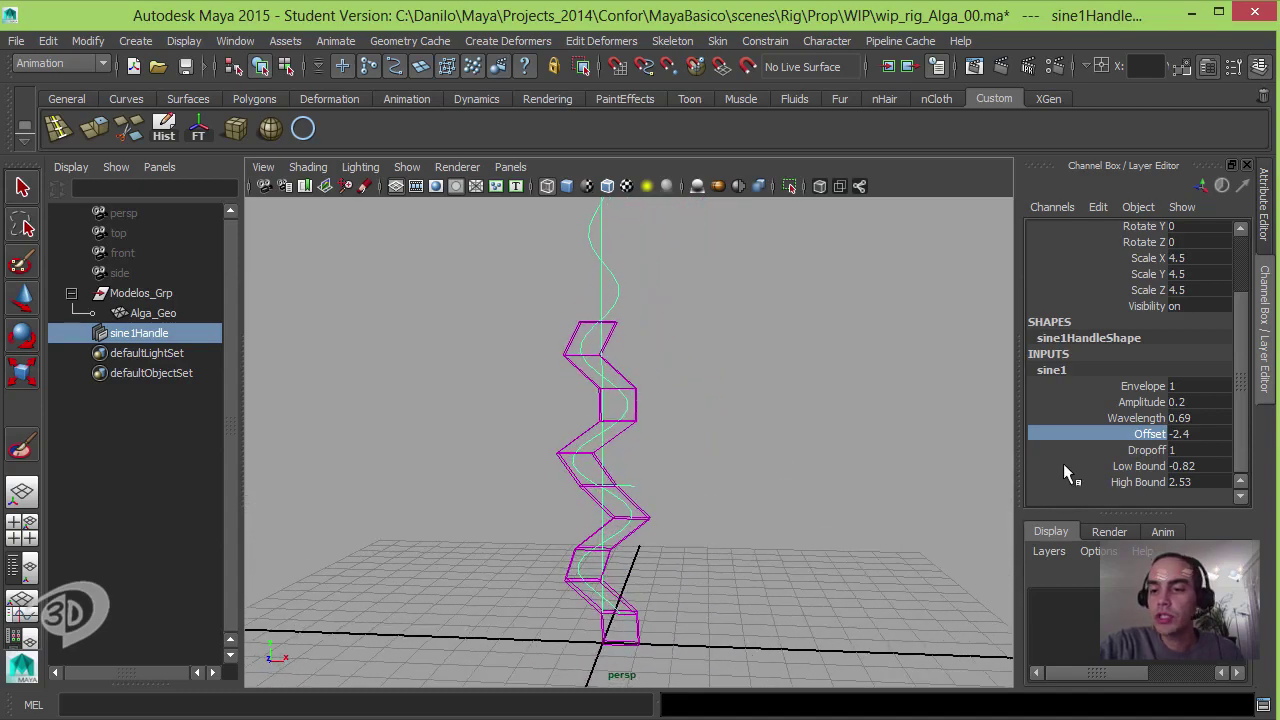
pyautogui.keyDown('alt'); pyautogui.moveTo(747, 513); pyautogui.dragTo(643, 463); pyautogui.keyUp('alt')
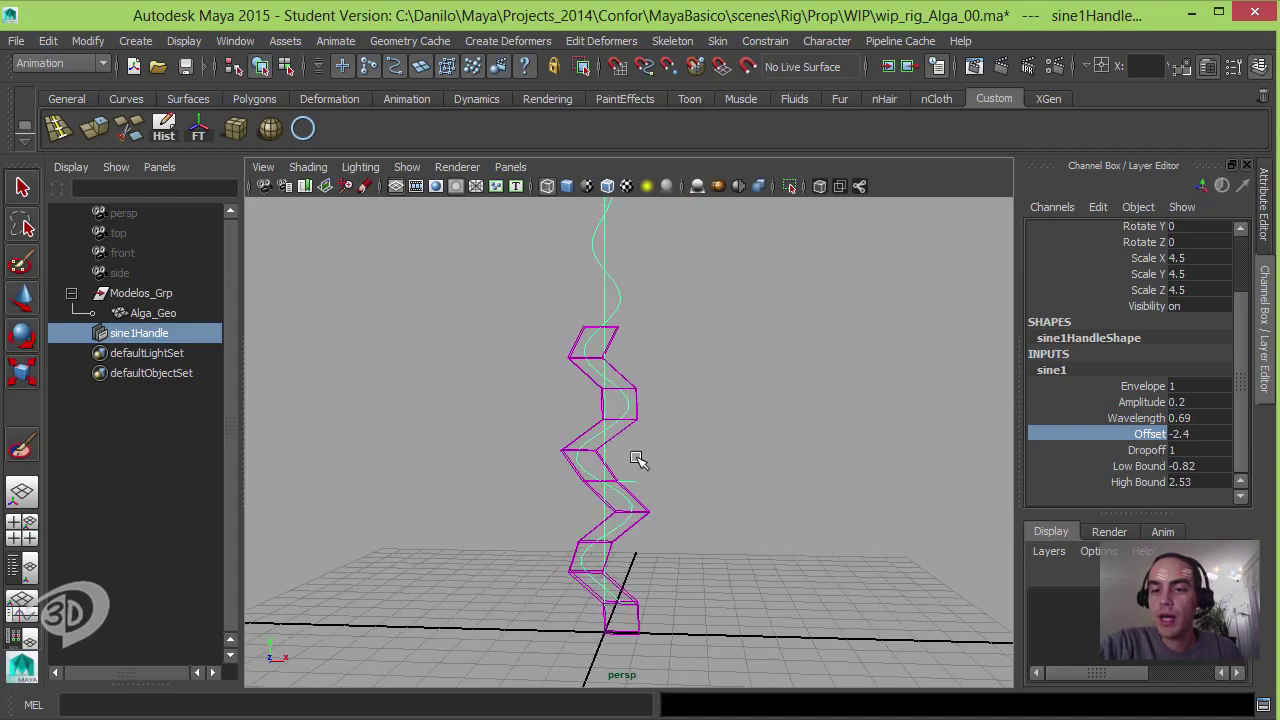
# Step: Set sine1's bounds to Low Bound 0 and High Bound 2
pyautogui.click(1148, 466)
pyautogui.click(1195, 466)
pyautogui.write('-1')
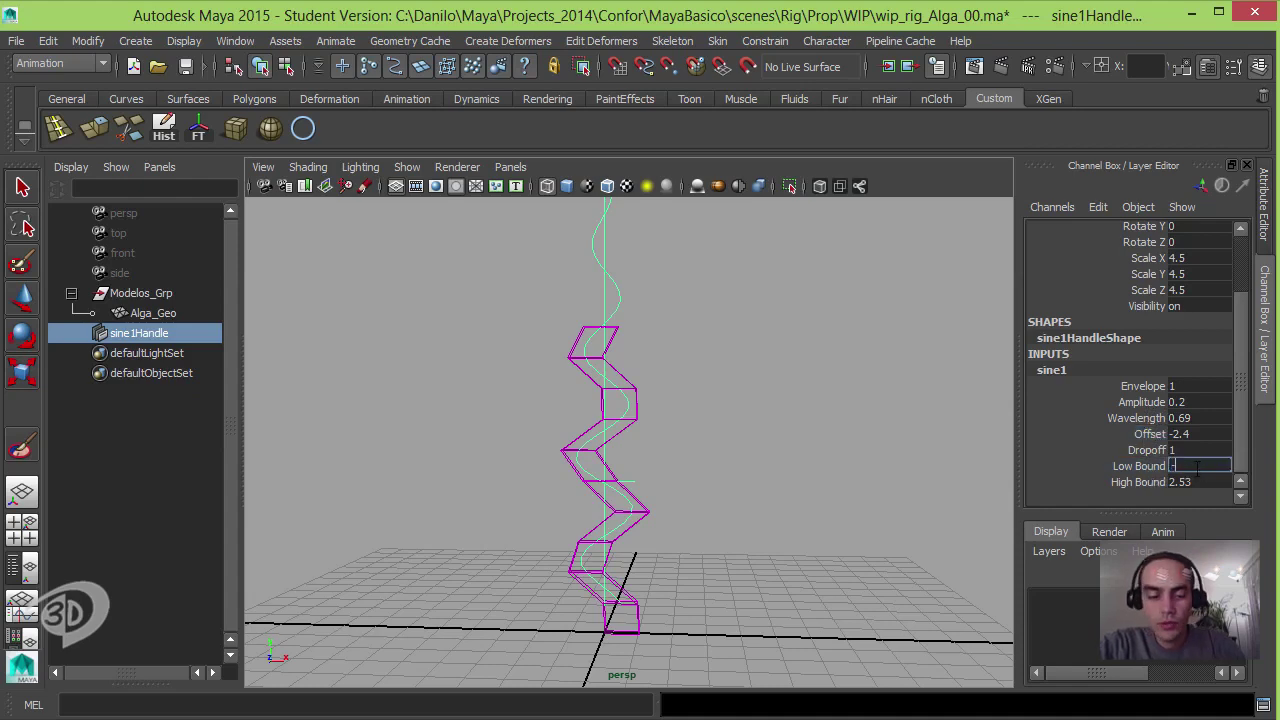
pyautogui.click(1146, 481)
pyautogui.moveTo(850, 523)
pyautogui.mouseDown(button='middle')
pyautogui.moveTo(881, 523)
pyautogui.moveTo(700, 545)
pyautogui.moveTo(788, 517)
pyautogui.moveTo(772, 512)
pyautogui.mouseUp(button='middle')
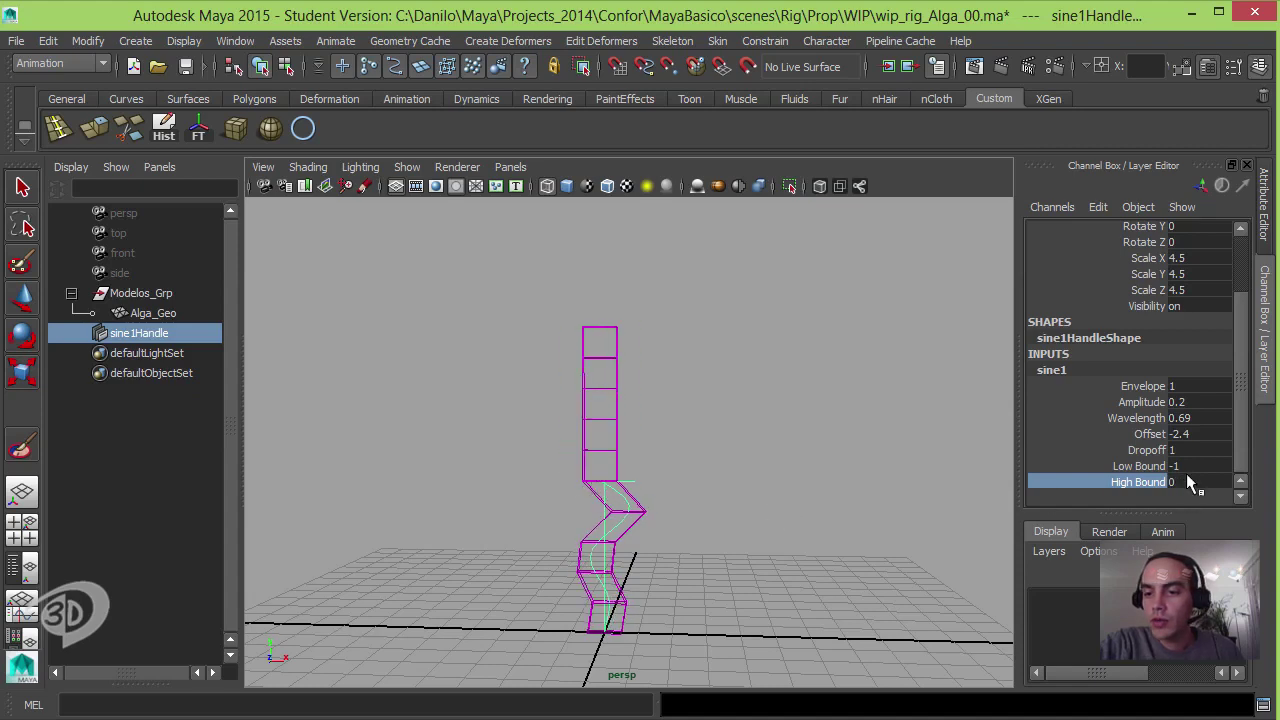
pyautogui.moveTo(780, 505); pyautogui.dragTo(826, 486, button='middle')
pyautogui.click(1140, 466)
pyautogui.keyDown('alt'); pyautogui.moveTo(826, 486); pyautogui.dragTo(963, 463, button='right'); pyautogui.keyUp('alt')
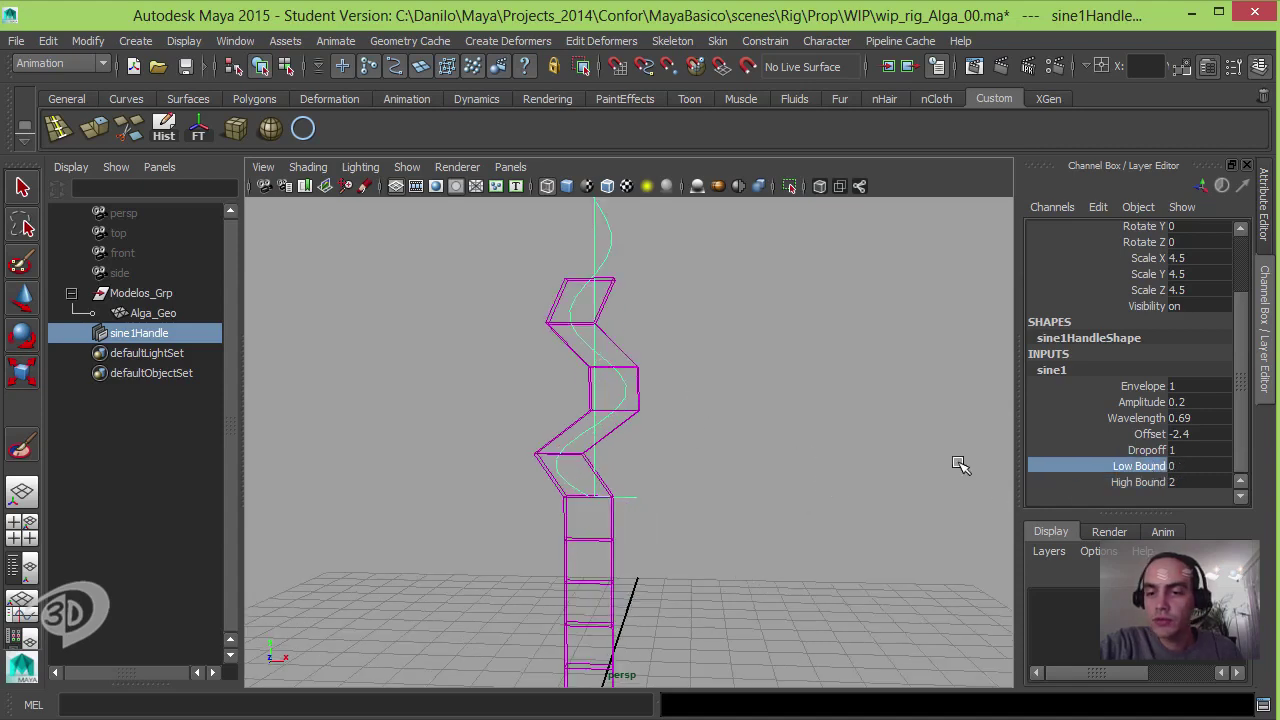
# Step: Lower sine1Handle along the column and slide the Offset to about -2.76
pyautogui.press('w')
pyautogui.moveTo(594, 405); pyautogui.dragTo(593, 490)
pyautogui.keyDown('alt'); pyautogui.moveTo(741, 384); pyautogui.dragTo(788, 380, button='middle'); pyautogui.keyUp('alt')
pyautogui.moveTo(788, 380)
pyautogui.keyDown('alt'); pyautogui.mouseDown(button='right')
pyautogui.moveTo(737, 343)
pyautogui.moveTo(668, 440)
pyautogui.mouseUp(button='right'); pyautogui.keyUp('alt')
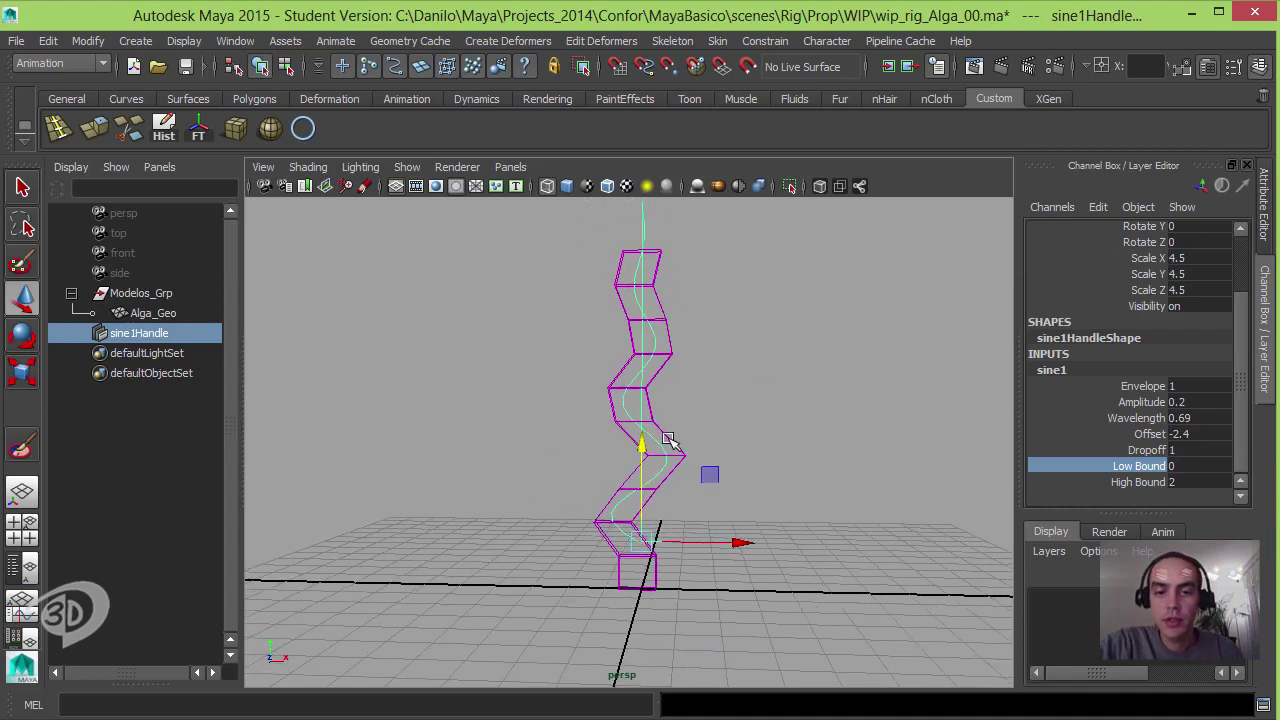
pyautogui.moveTo(645, 453); pyautogui.dragTo(650, 485)
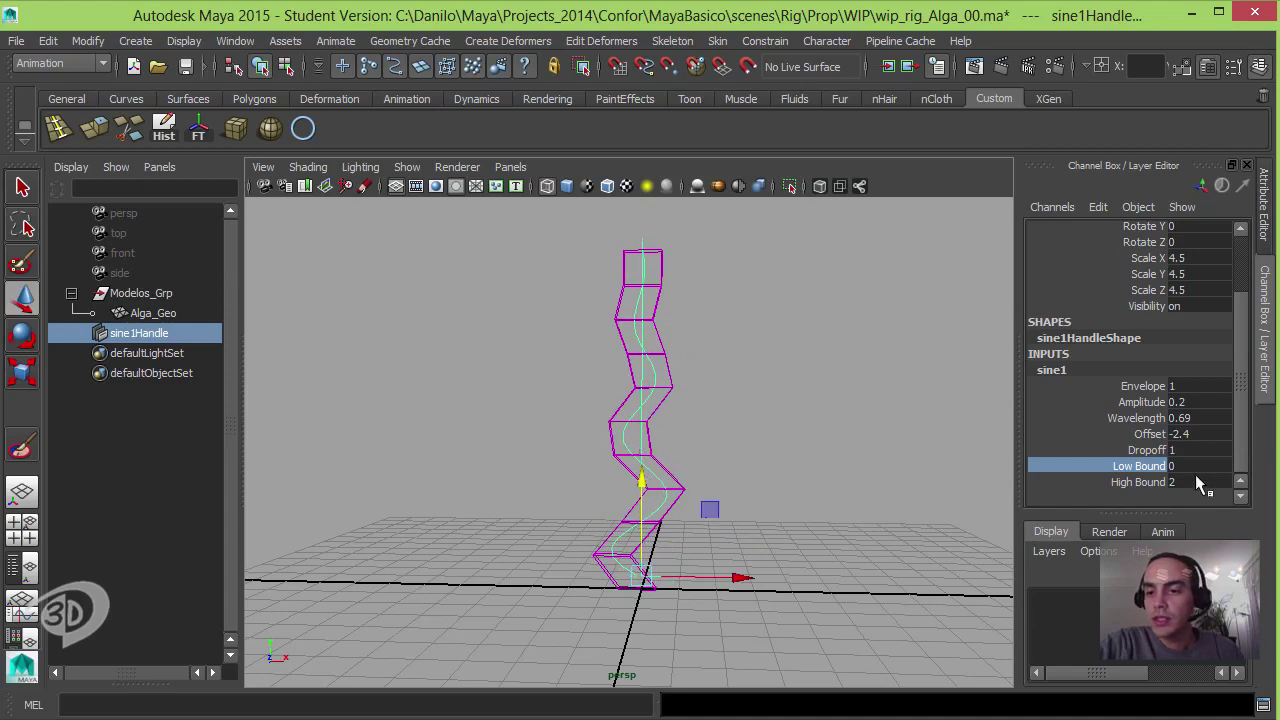
pyautogui.click(1155, 449)
pyautogui.click(1150, 434)
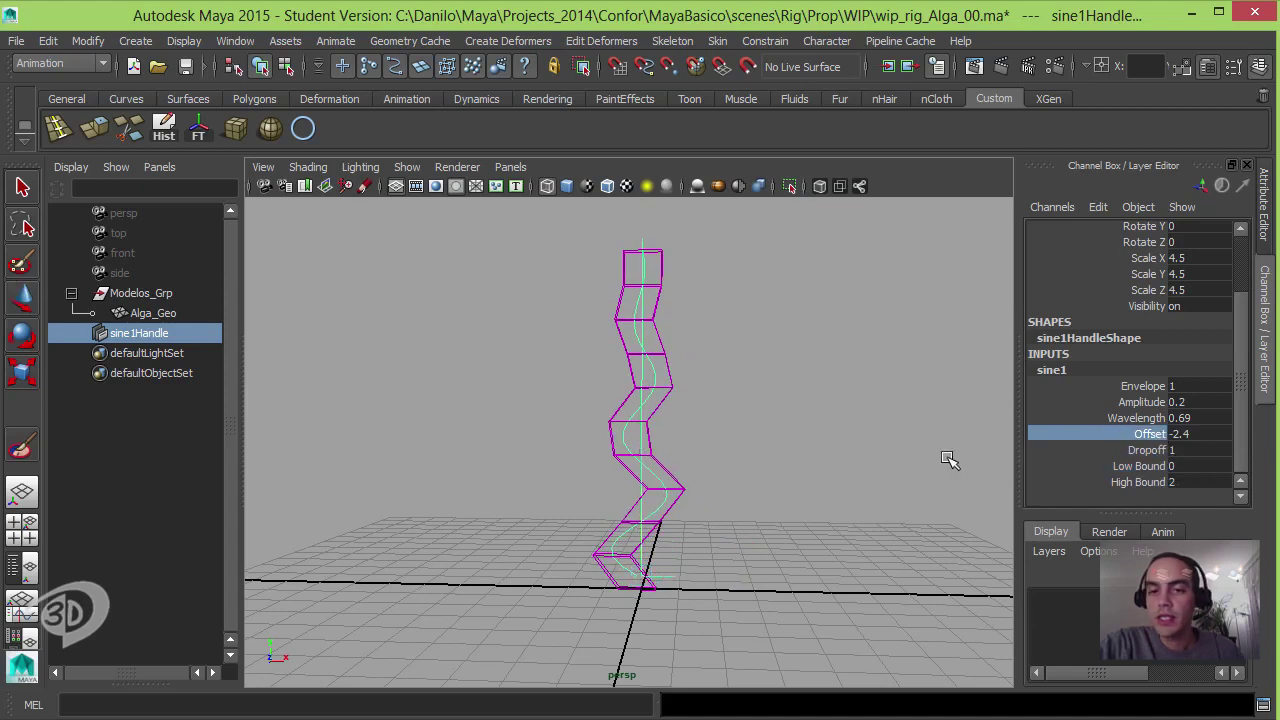
pyautogui.moveTo(951, 457)
pyautogui.mouseDown(button='middle')
pyautogui.moveTo(857, 443)
pyautogui.moveTo(896, 446)
pyautogui.mouseUp(button='middle')
pyautogui.moveTo(890, 445)
pyautogui.mouseDown(button='middle')
pyautogui.moveTo(800, 469)
pyautogui.moveTo(823, 480)
pyautogui.mouseUp(button='middle')
# Step: Enter Low Bound -1 and High Bound 0, then raise sine1Handle up the column
pyautogui.click(1188, 465)
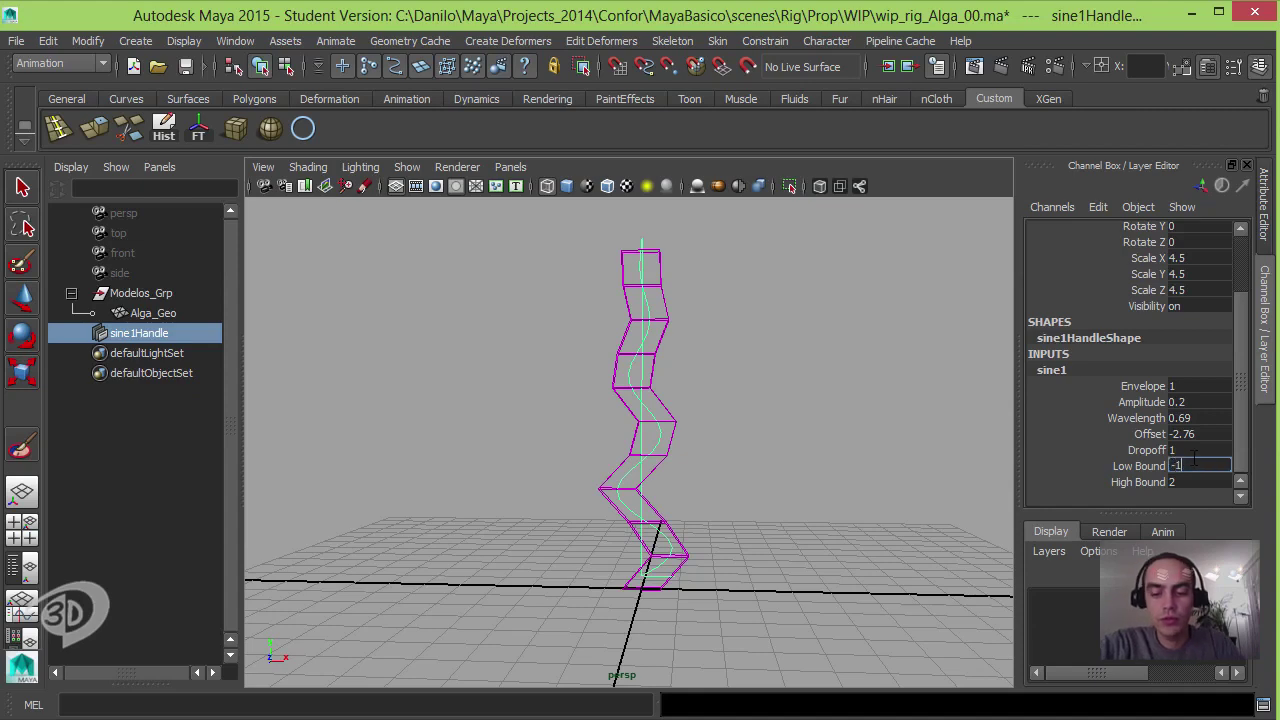
pyautogui.write('-1')
pyautogui.press('Return')
pyautogui.click(1186, 482)
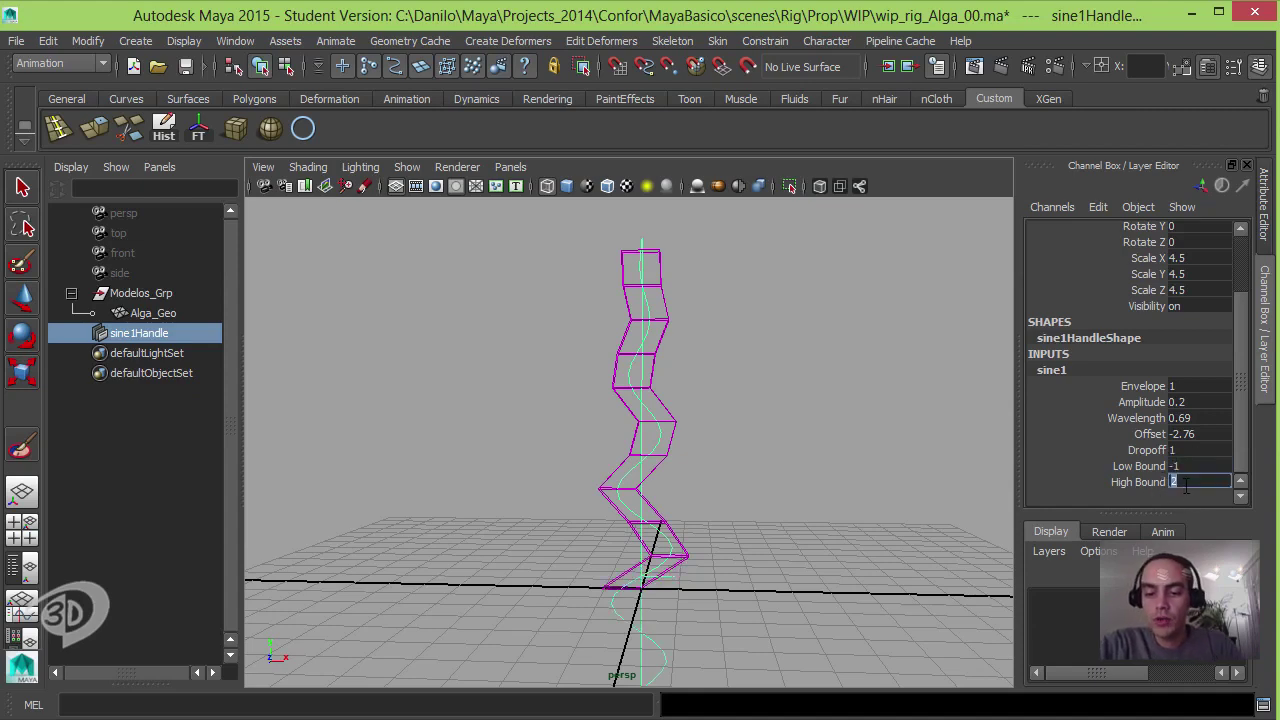
pyautogui.write('0')
pyautogui.press('Return')
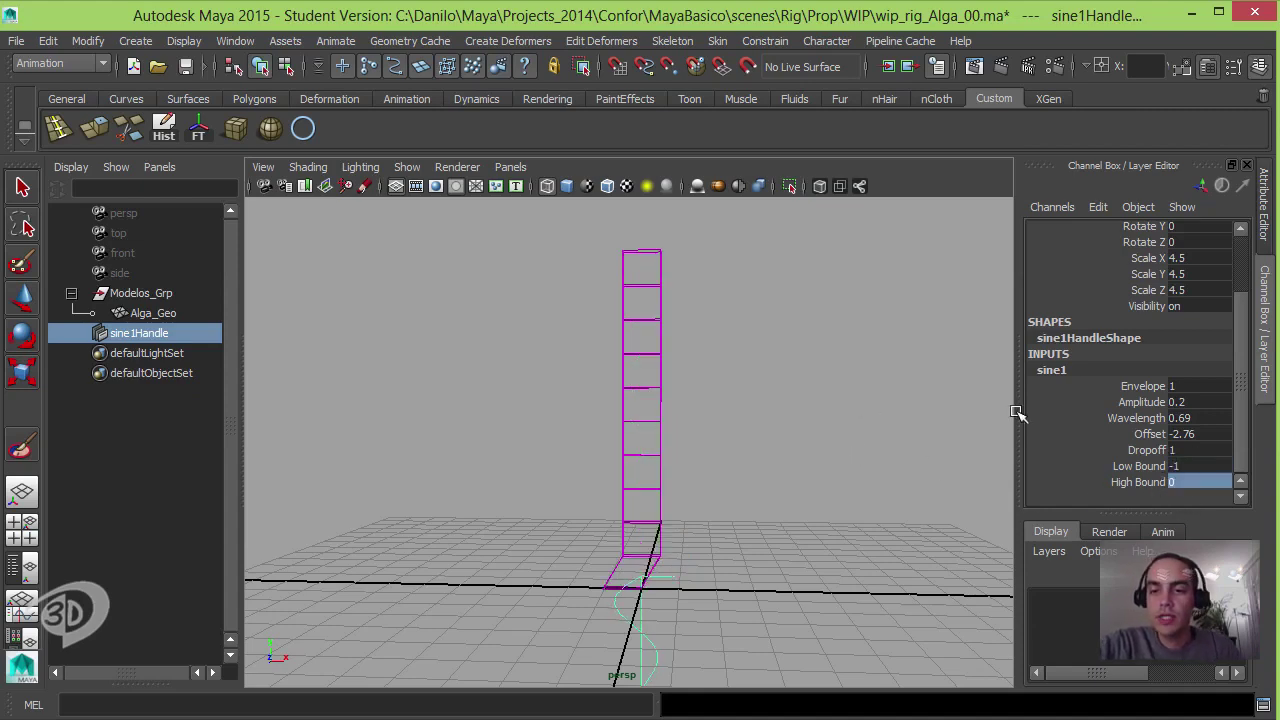
pyautogui.press('w')
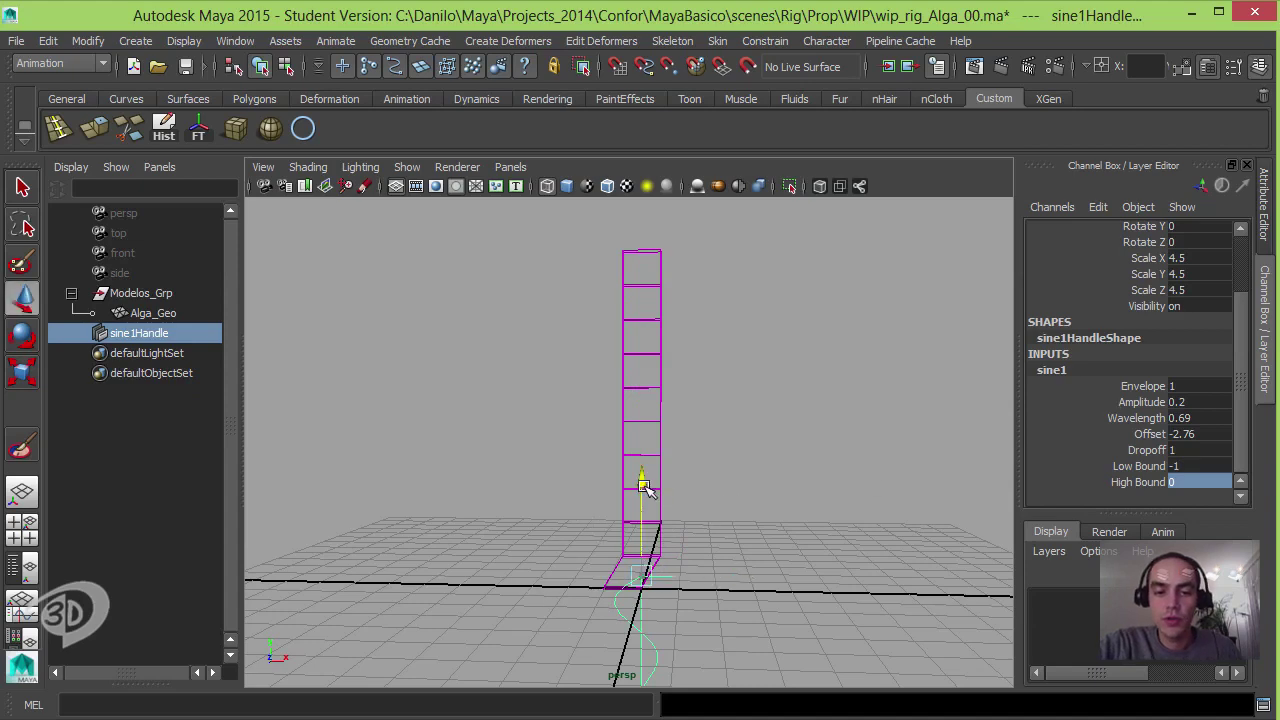
pyautogui.moveTo(642, 480)
pyautogui.mouseDown()
pyautogui.moveTo(648, 197)
pyautogui.moveTo(660, 225)
pyautogui.mouseUp()
# Step: Lower sine1's Low Bound to -2.29 and raise the handle higher up the column
pyautogui.click(1140, 466)
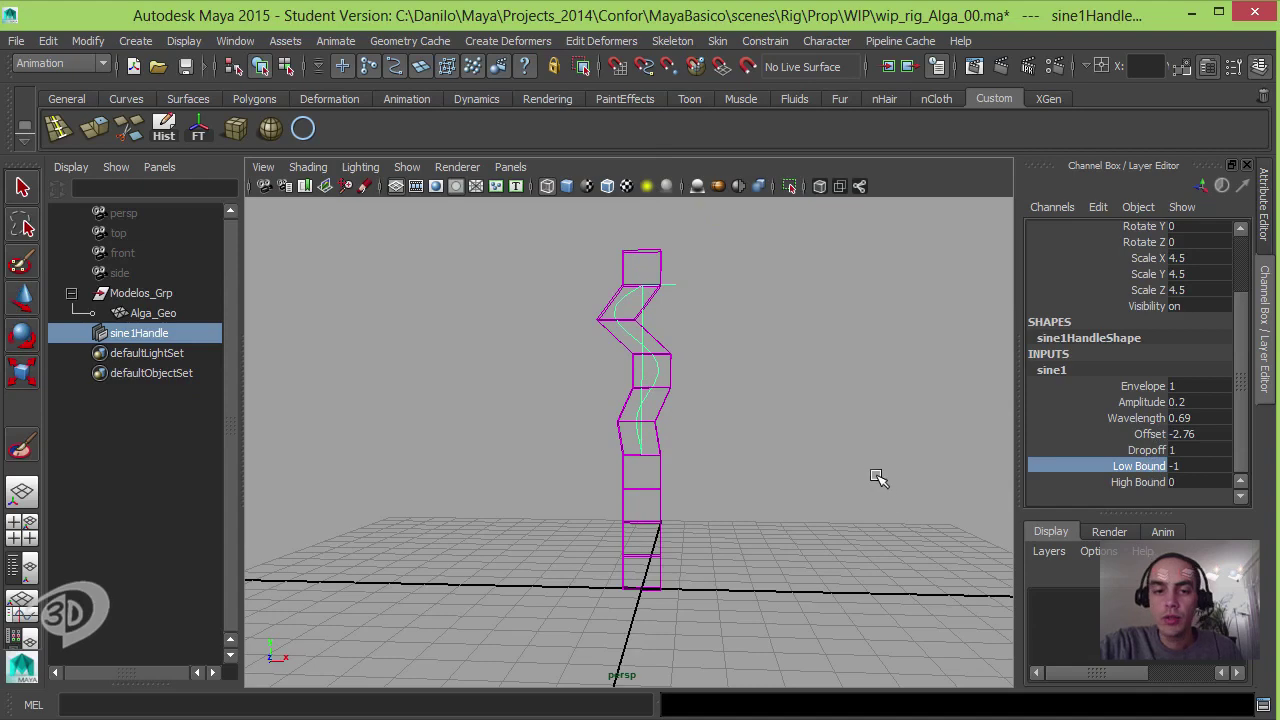
pyautogui.moveTo(874, 477); pyautogui.dragTo(792, 439, button='middle')
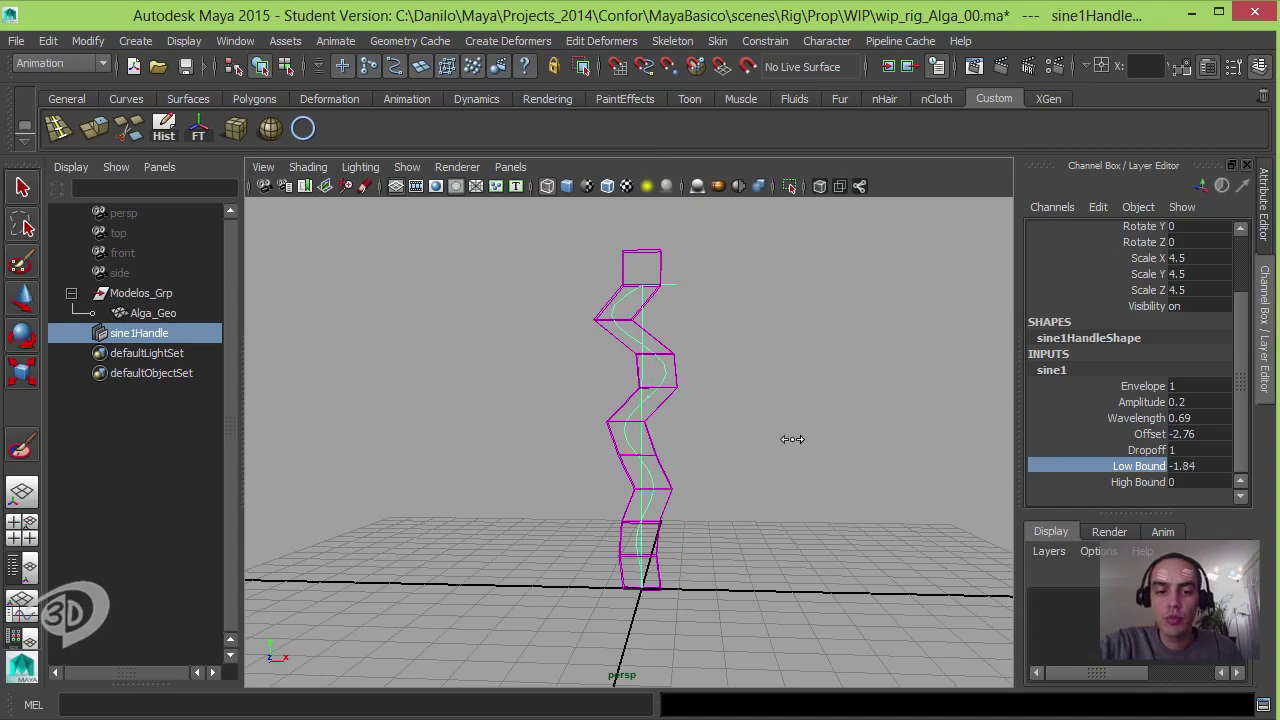
pyautogui.scroll(-2, 822, 402)
pyautogui.scroll(-2, 808, 403)
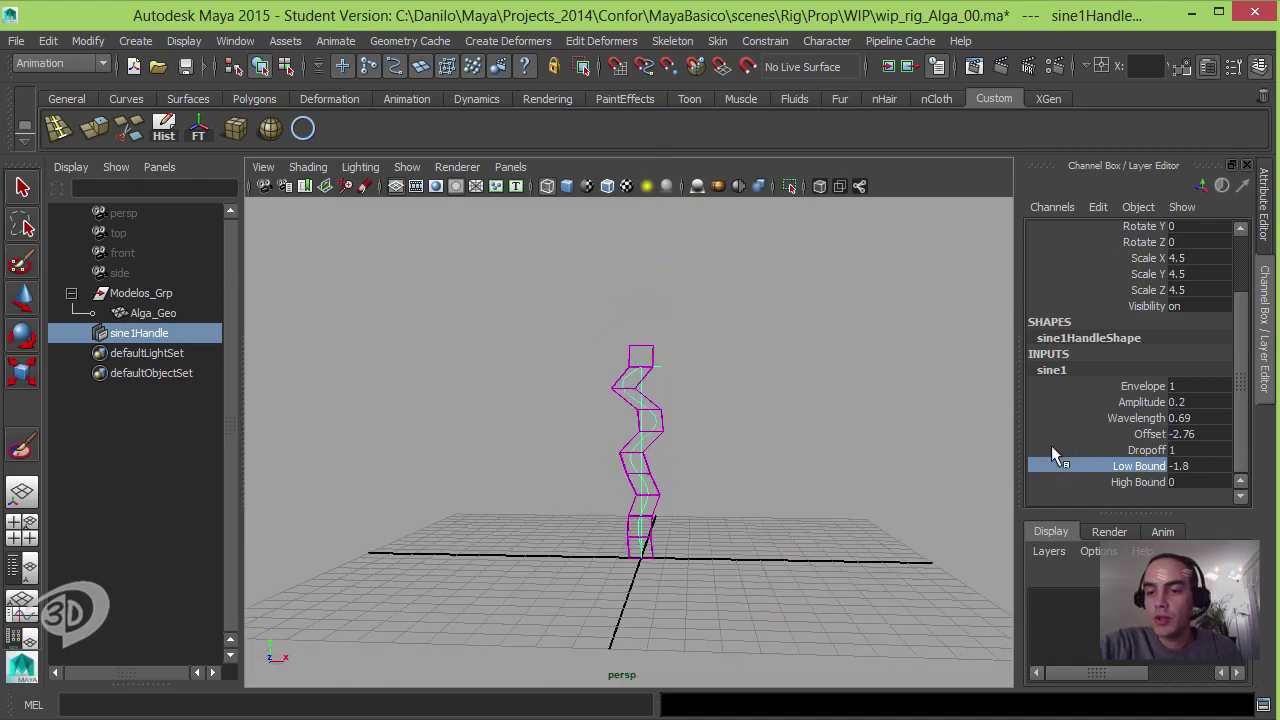
pyautogui.press('w')
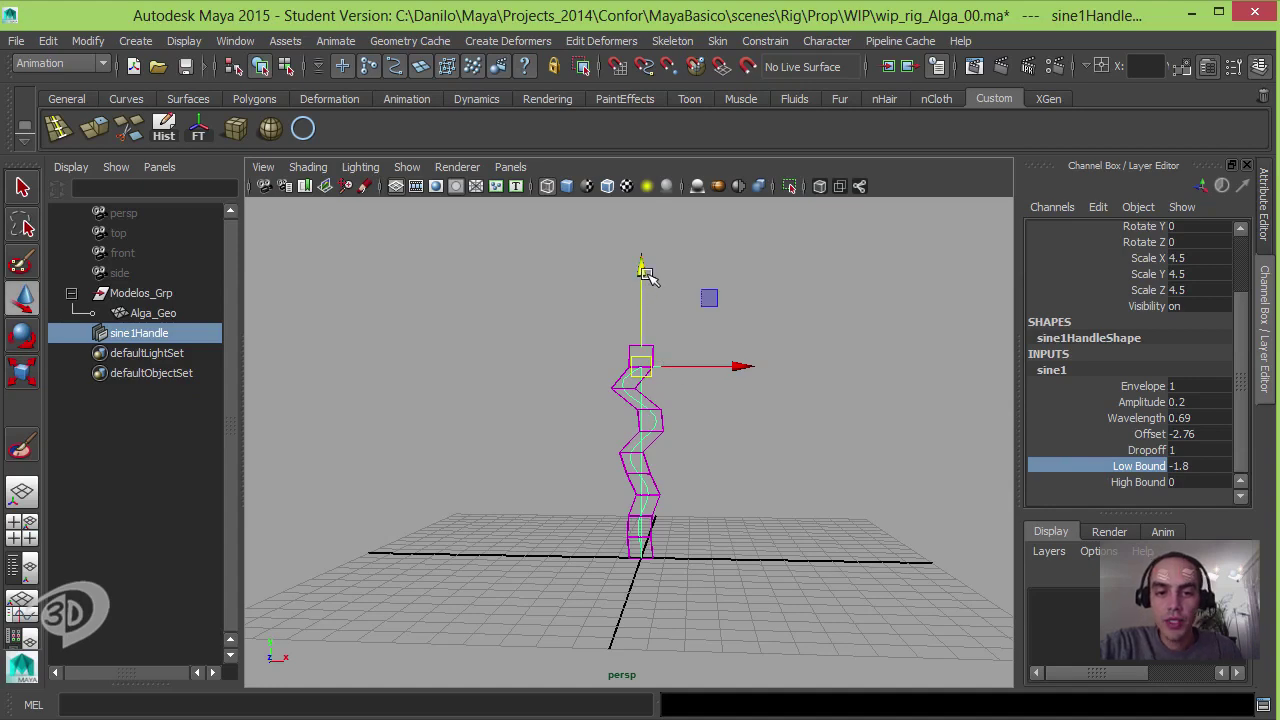
pyautogui.moveTo(645, 272); pyautogui.dragTo(656, 225)
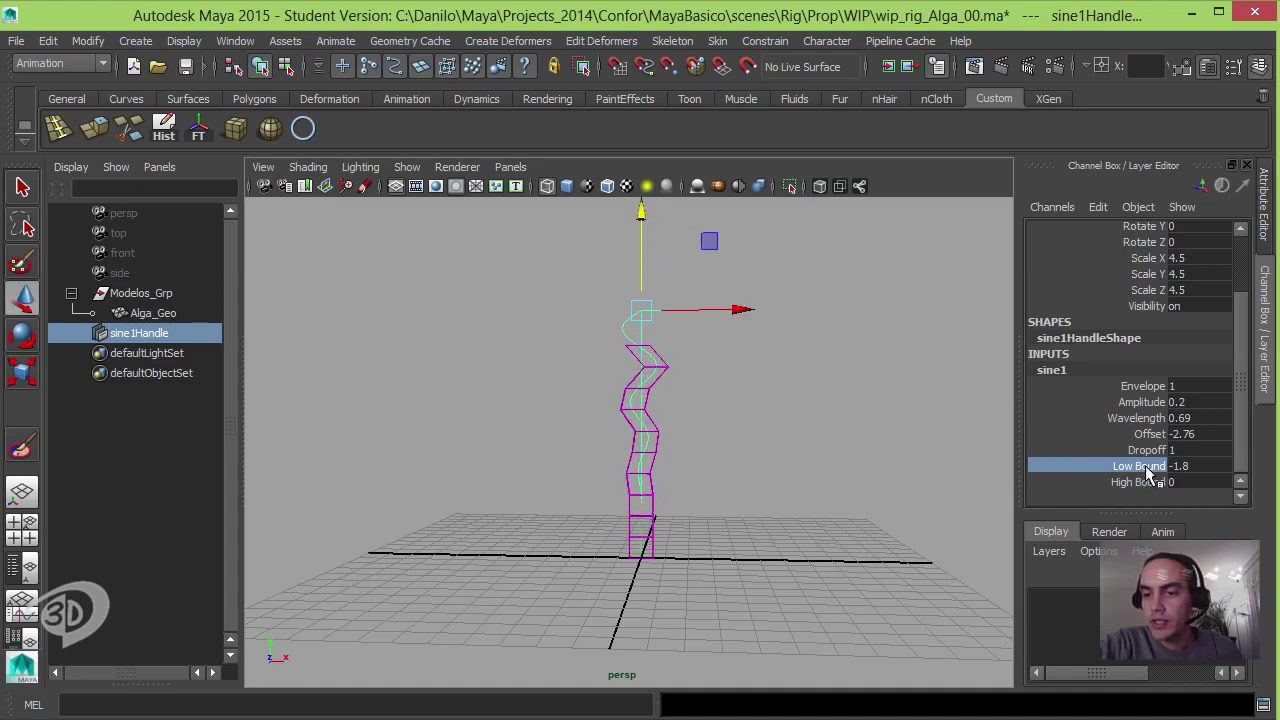
pyautogui.press('q')
pyautogui.moveTo(860, 488); pyautogui.dragTo(843, 484, button='middle')
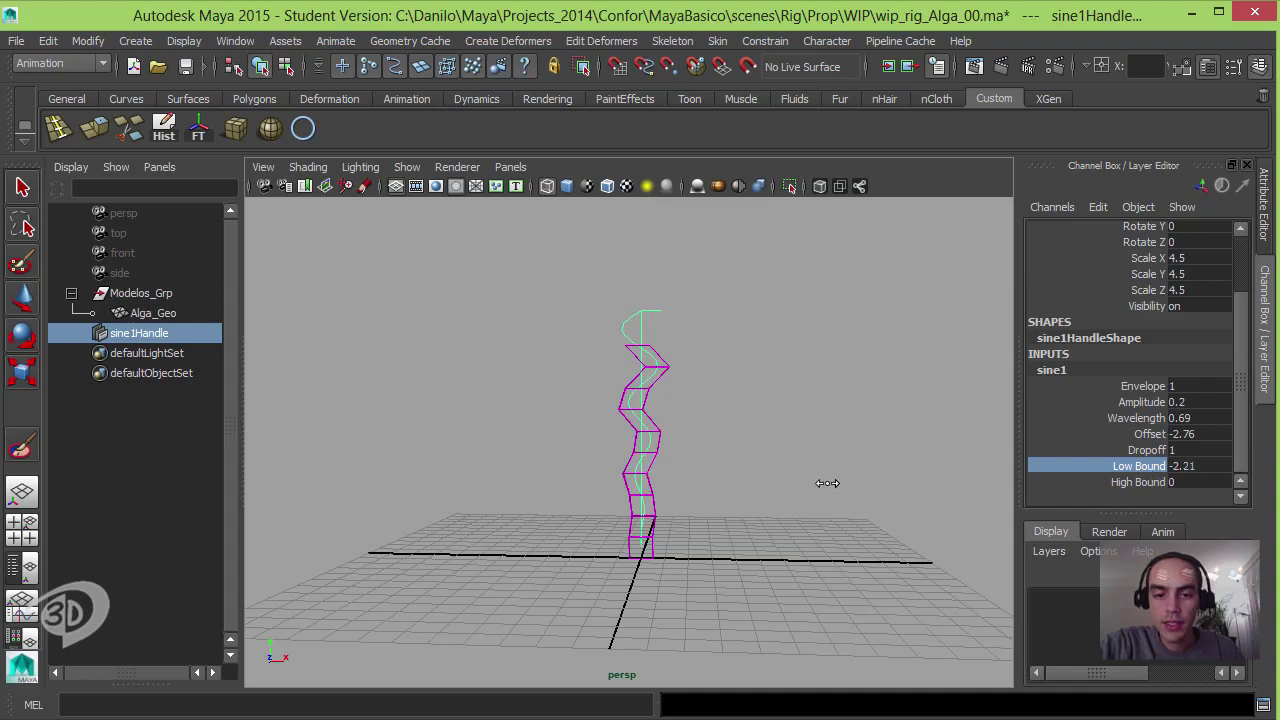
pyautogui.scroll(2, 797, 443)
pyautogui.scroll(3, 822, 540)
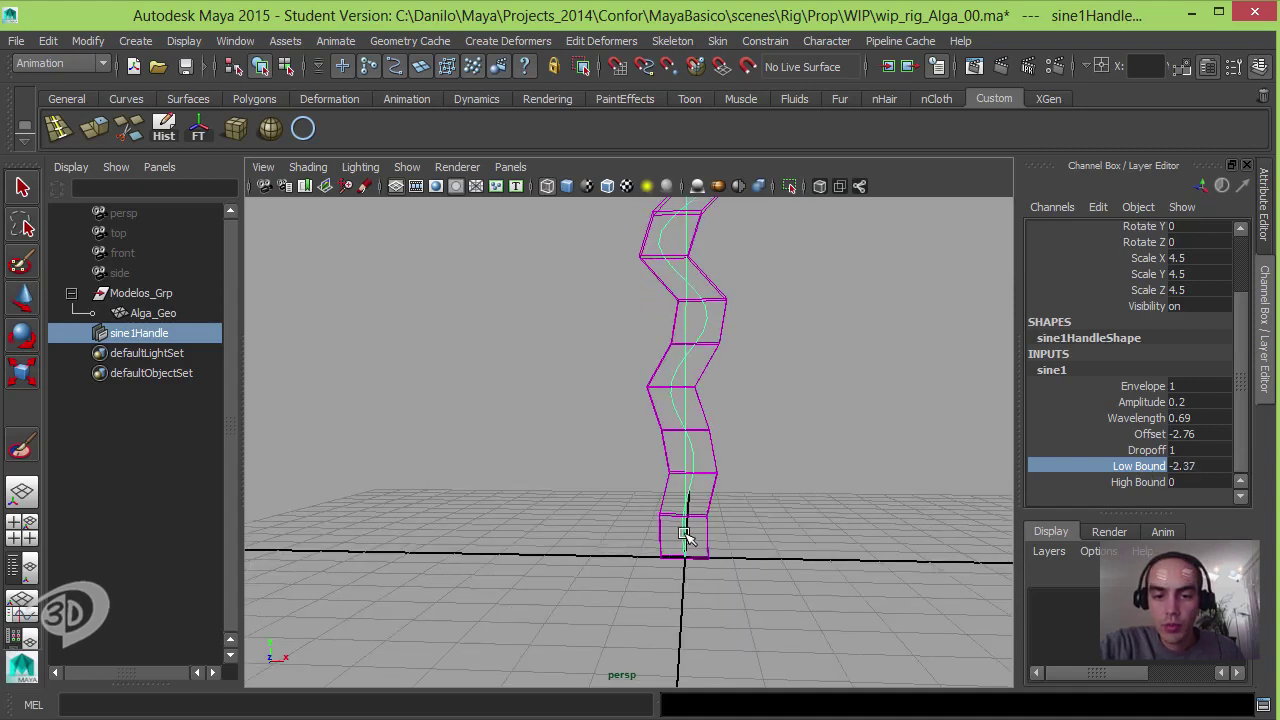
pyautogui.moveTo(685, 535)
pyautogui.keyDown('alt'); pyautogui.mouseDown()
pyautogui.moveTo(700, 520)
pyautogui.moveTo(692, 537)
pyautogui.mouseUp(); pyautogui.keyUp('alt')
pyautogui.moveTo(767, 490)
pyautogui.mouseDown(button='middle')
pyautogui.moveTo(746, 477)
pyautogui.moveTo(806, 486)
pyautogui.moveTo(776, 461)
pyautogui.mouseUp(button='middle')
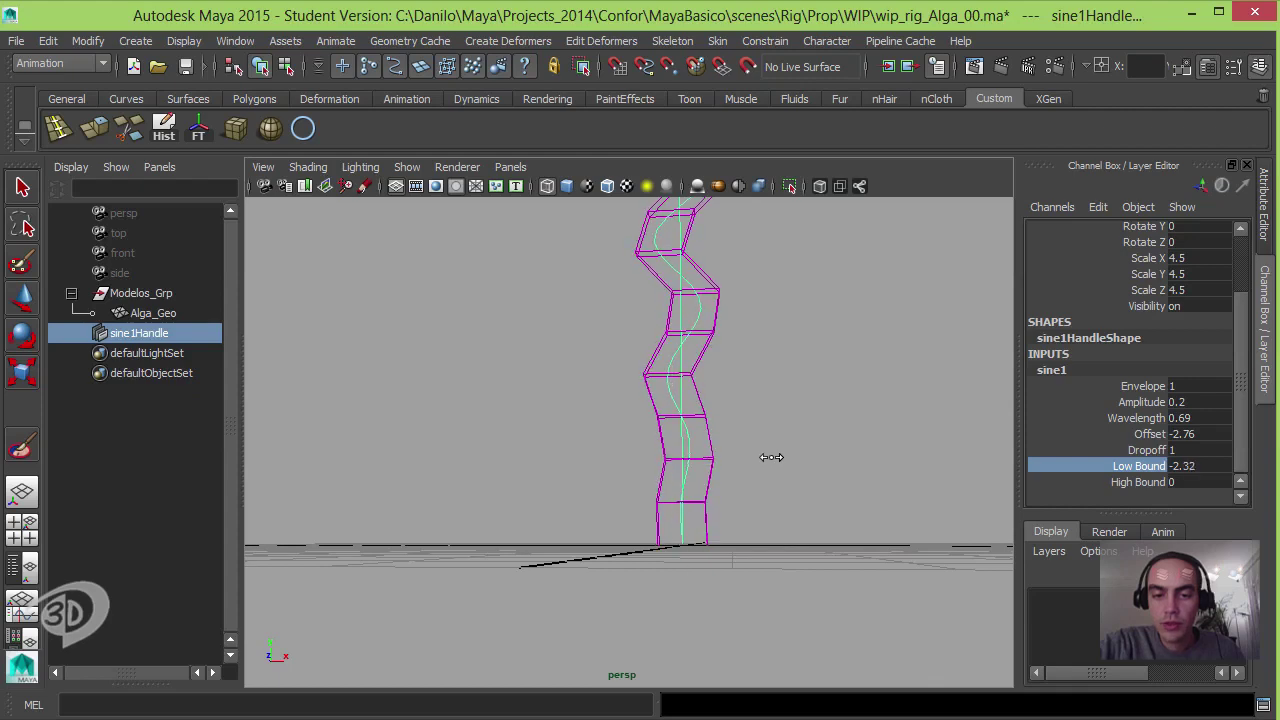
pyautogui.moveTo(772, 457)
pyautogui.keyDown('alt'); pyautogui.mouseDown()
pyautogui.moveTo(757, 600)
pyautogui.moveTo(835, 560)
pyautogui.mouseUp(); pyautogui.keyUp('alt')
# Step: Slide sine1's Offset to -3.56 and orbit around the seaweed
pyautogui.click(1150, 434)
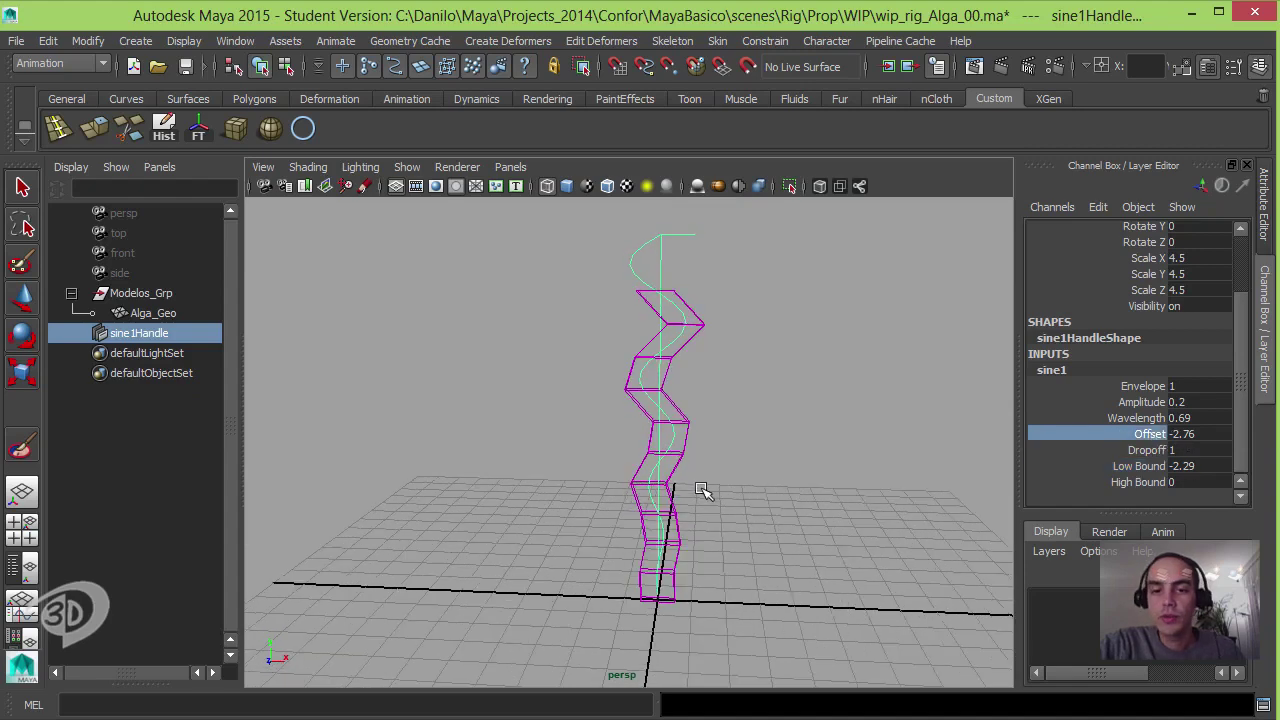
pyautogui.scroll(2, 702, 488)
pyautogui.moveTo(708, 470)
pyautogui.mouseDown(button='middle')
pyautogui.moveTo(731, 486)
pyautogui.moveTo(660, 463)
pyautogui.moveTo(634, 473)
pyautogui.mouseUp(button='middle')
pyautogui.keyDown('alt'); pyautogui.moveTo(634, 473); pyautogui.dragTo(817, 477, button='right'); pyautogui.keyUp('alt')
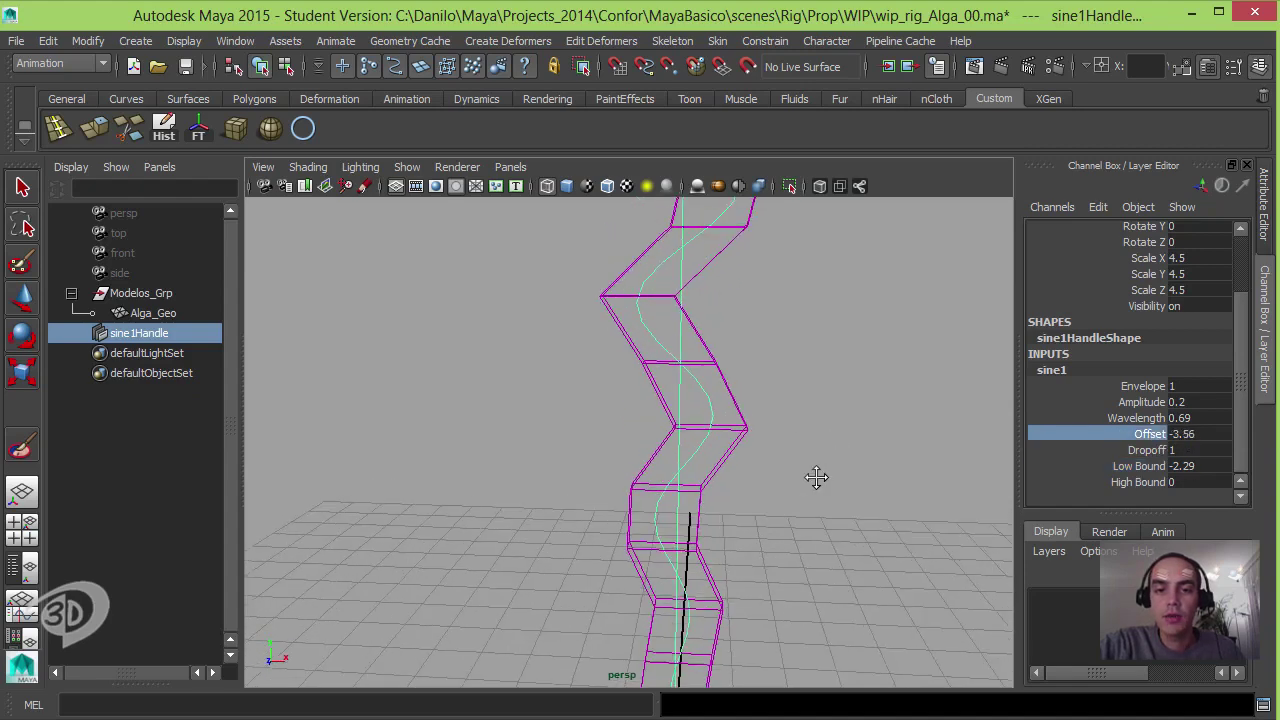
pyautogui.moveTo(817, 477)
pyautogui.keyDown('alt'); pyautogui.mouseDown()
pyautogui.moveTo(689, 449)
pyautogui.moveTo(742, 459)
pyautogui.mouseUp(); pyautogui.keyUp('alt')
# Step: Show the seaweed as shaded geometry and lower the sine Offset to -5.67
pyautogui.press('5')
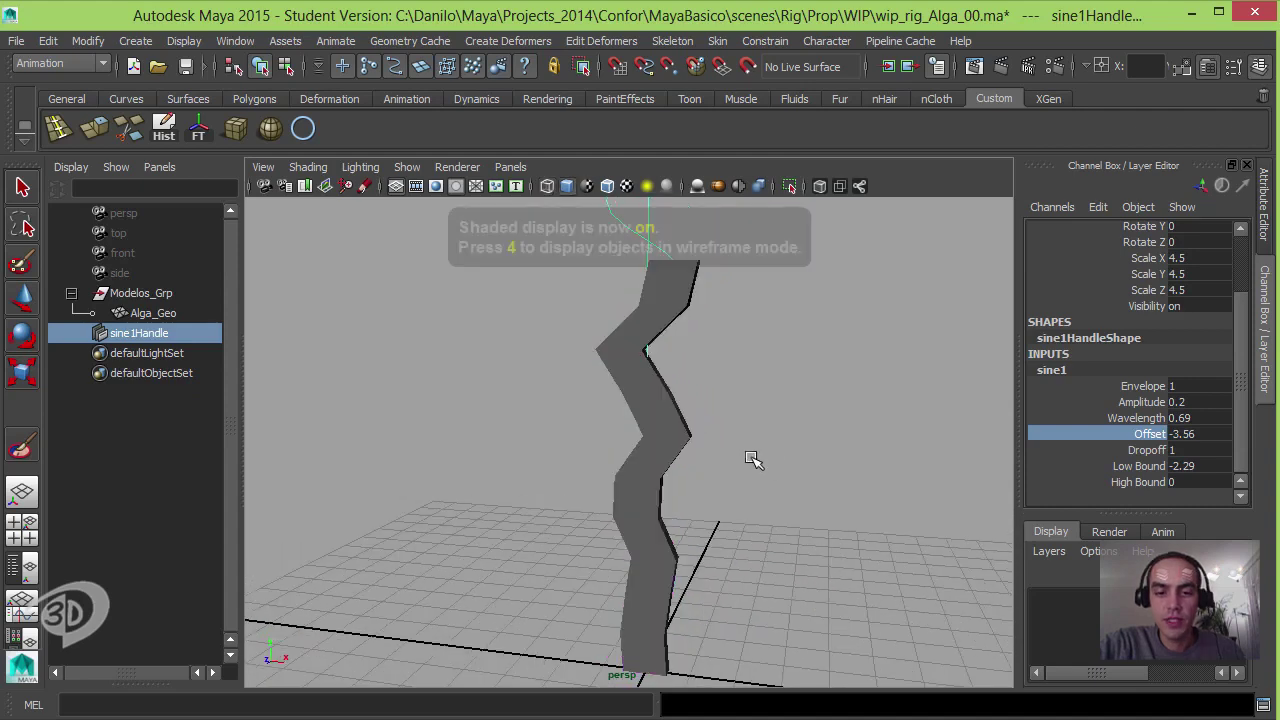
pyautogui.moveTo(823, 480)
pyautogui.mouseDown(button='middle')
pyautogui.moveTo(757, 480)
pyautogui.moveTo(608, 523)
pyautogui.mouseUp(button='middle')
pyautogui.moveTo(717, 523)
pyautogui.keyDown('alt'); pyautogui.mouseDown()
pyautogui.moveTo(627, 497)
pyautogui.moveTo(660, 437)
pyautogui.mouseUp(); pyautogui.keyUp('alt')
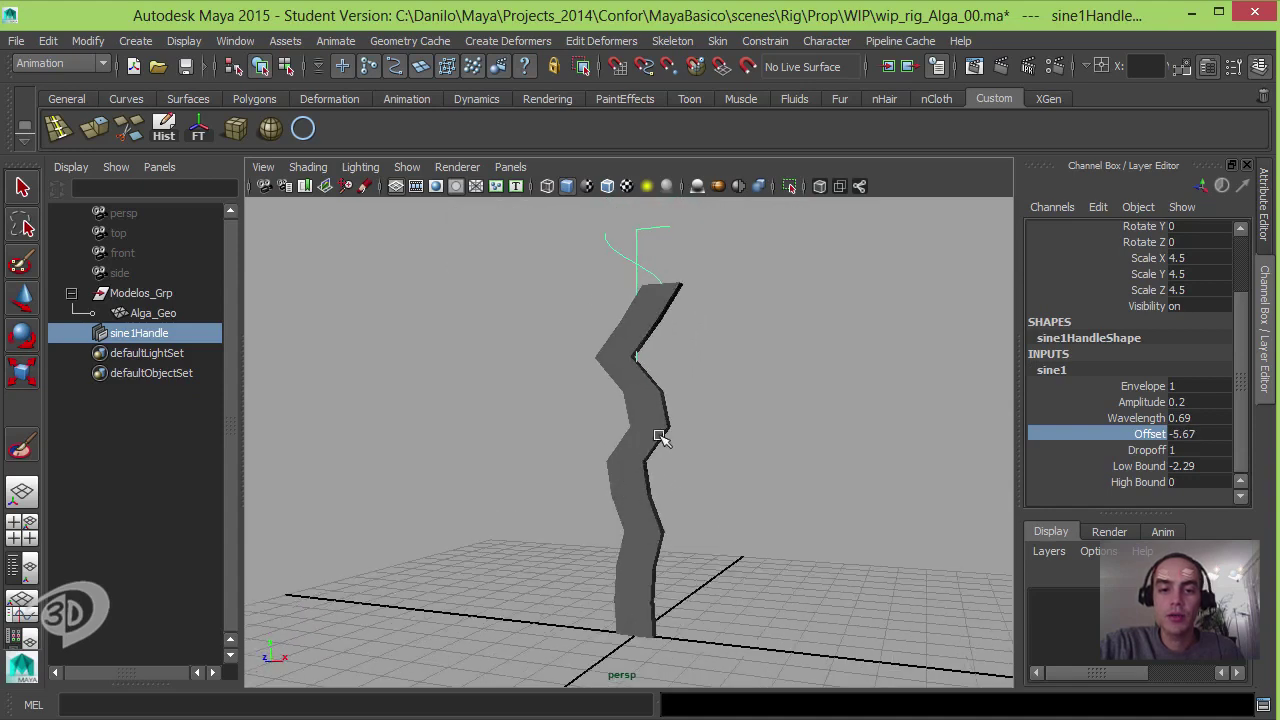
# Step: Preview Alga_Geo as a smoothed mesh, then reselect sine1Handle with sine1's attributes expanded
pyautogui.click(677, 420)
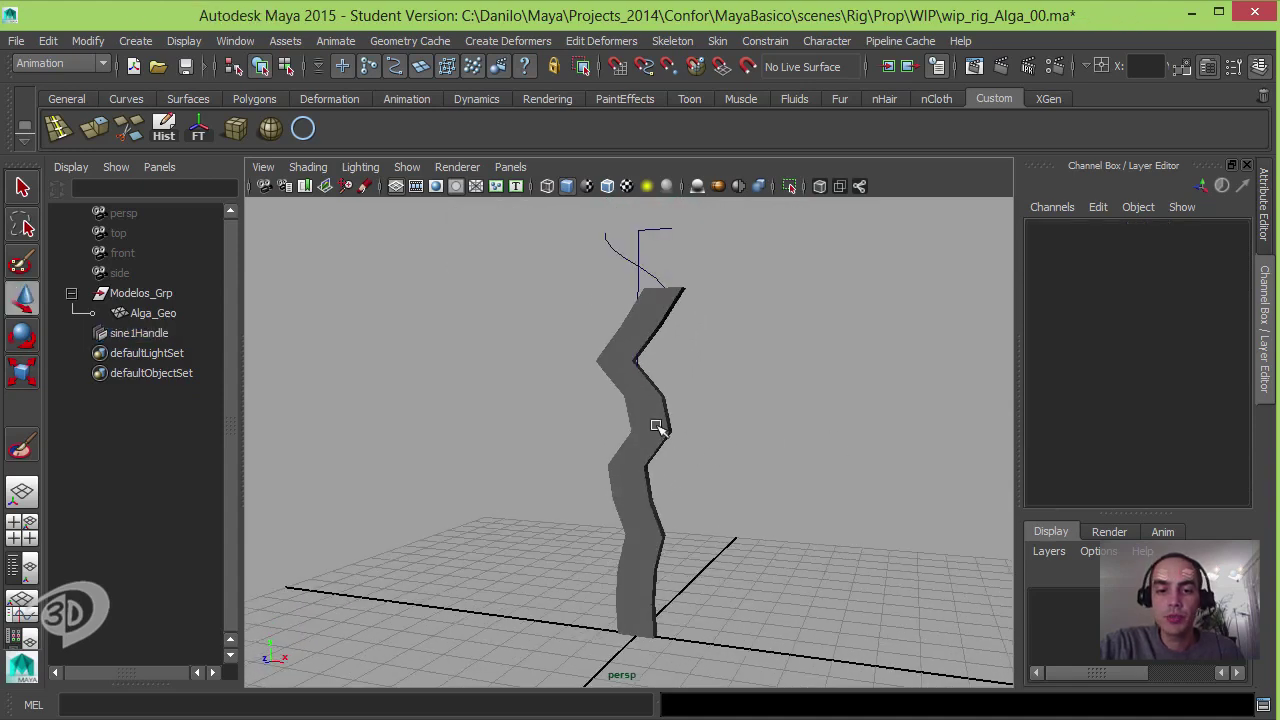
pyautogui.click(654, 429)
pyautogui.press('3')
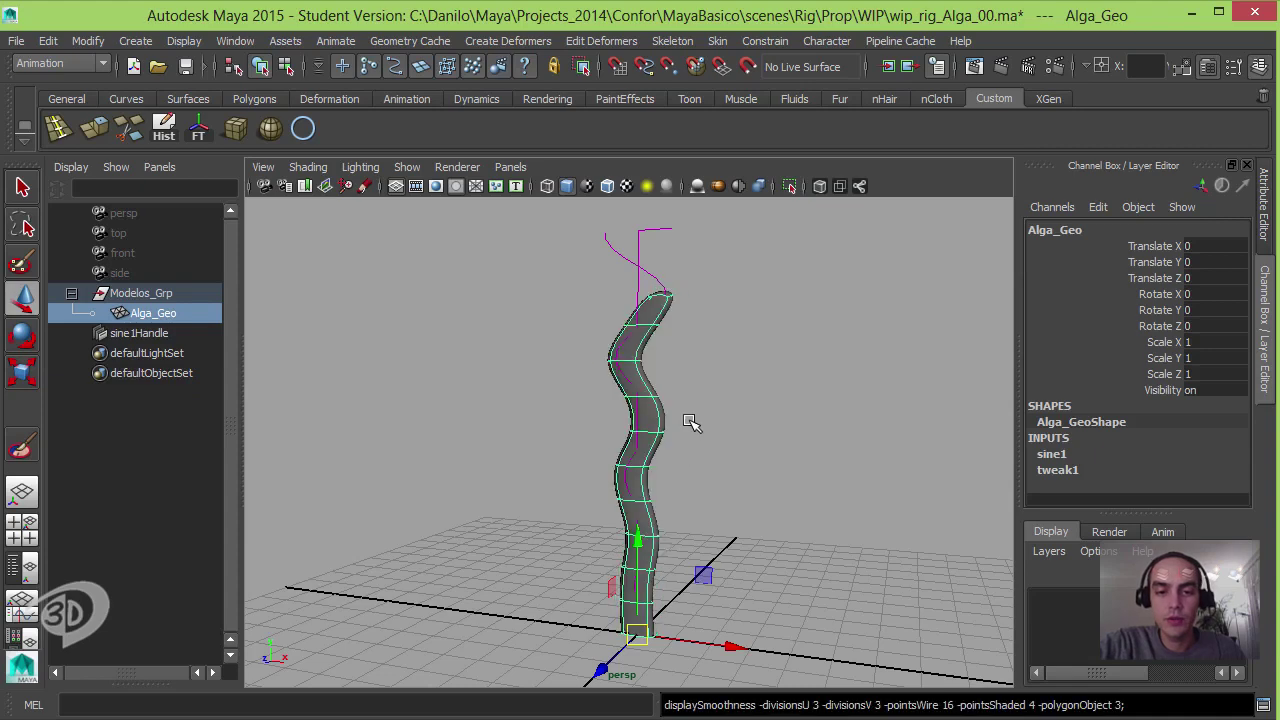
pyautogui.click(647, 276)
pyautogui.click(1062, 456)
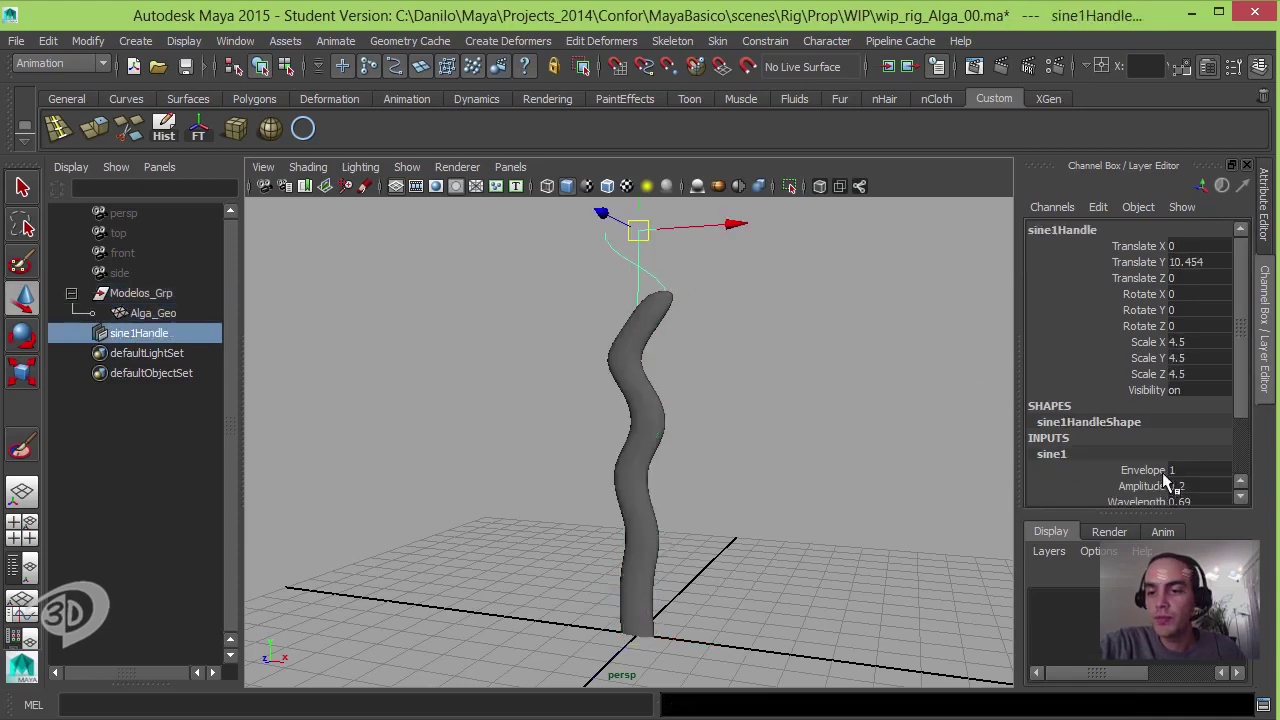
# Step: Experiment with sine1 Offset and Amplitude, settling Amplitude at 0.14 for gentler bends
pyautogui.scroll(-2, 1165, 480)
pyautogui.scroll(-2, 1135, 492)
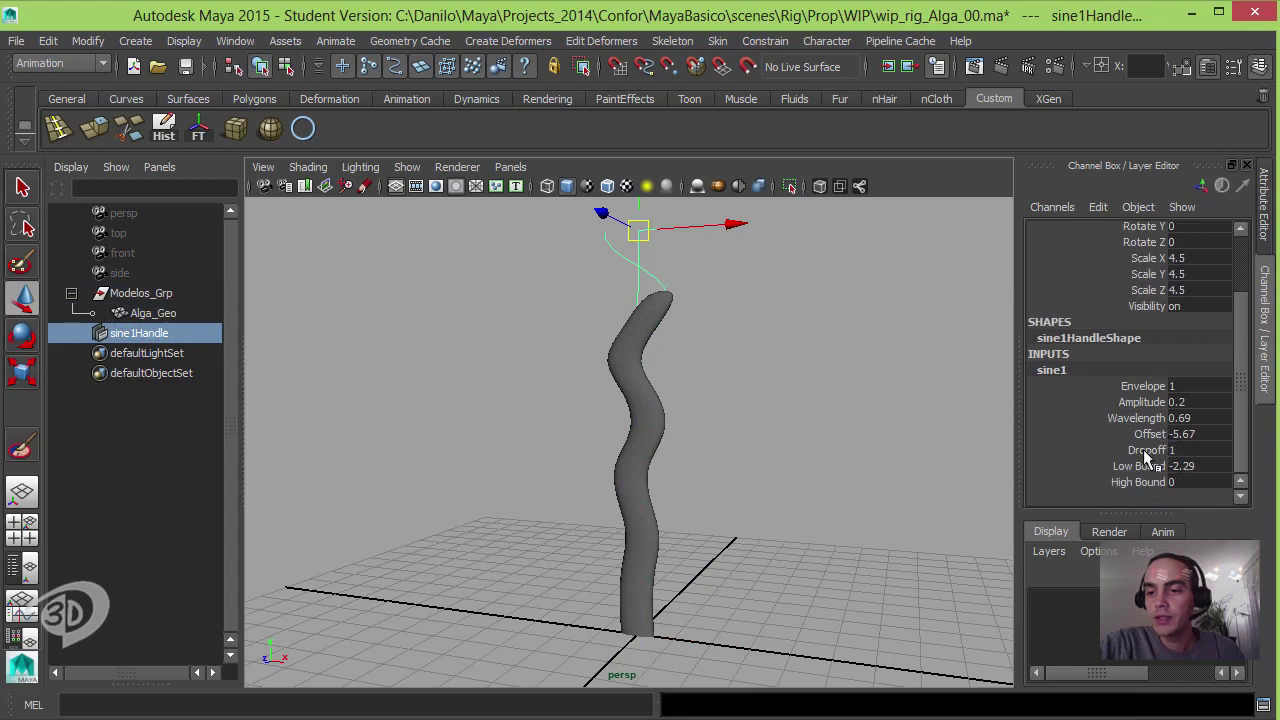
pyautogui.click(1133, 435)
pyautogui.moveTo(763, 535)
pyautogui.mouseDown(button='middle')
pyautogui.moveTo(677, 545)
pyautogui.moveTo(554, 628)
pyautogui.moveTo(461, 622)
pyautogui.moveTo(440, 640)
pyautogui.mouseUp(button='middle')
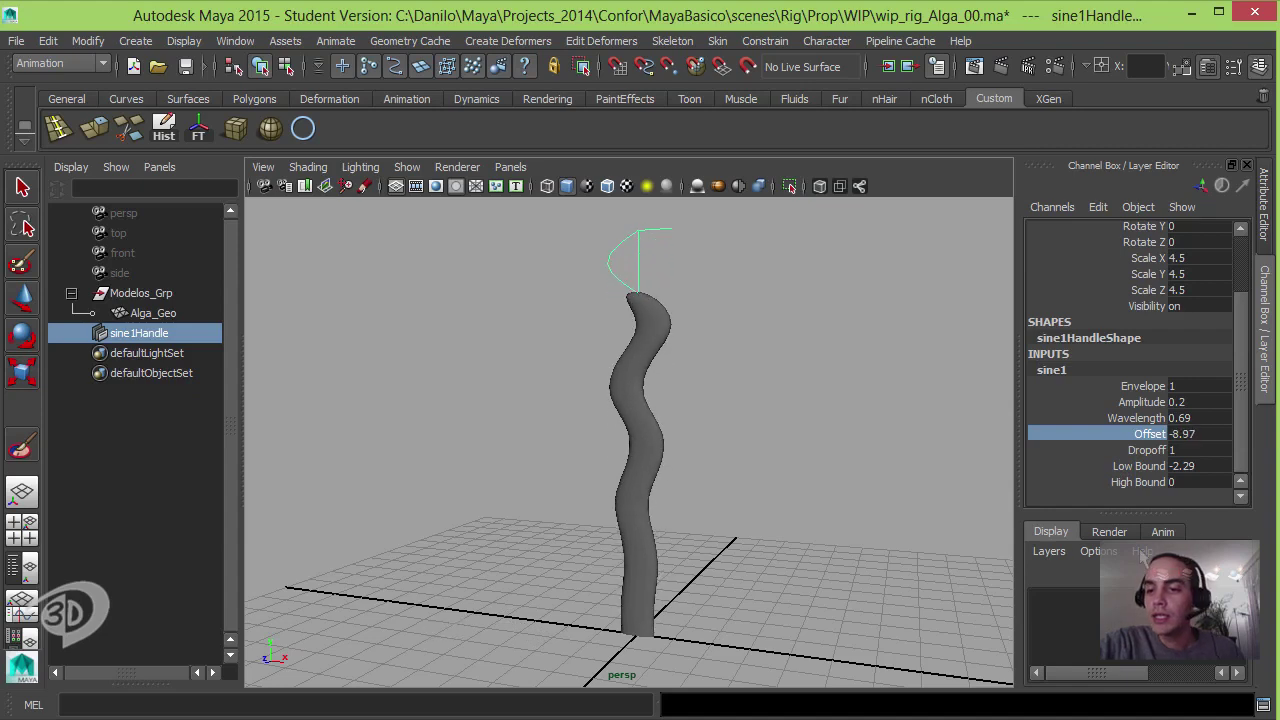
pyautogui.click(1142, 401)
pyautogui.moveTo(737, 549)
pyautogui.mouseDown(button='middle')
pyautogui.moveTo(779, 538)
pyautogui.moveTo(823, 556)
pyautogui.mouseUp(button='middle')
pyautogui.click(1140, 418)
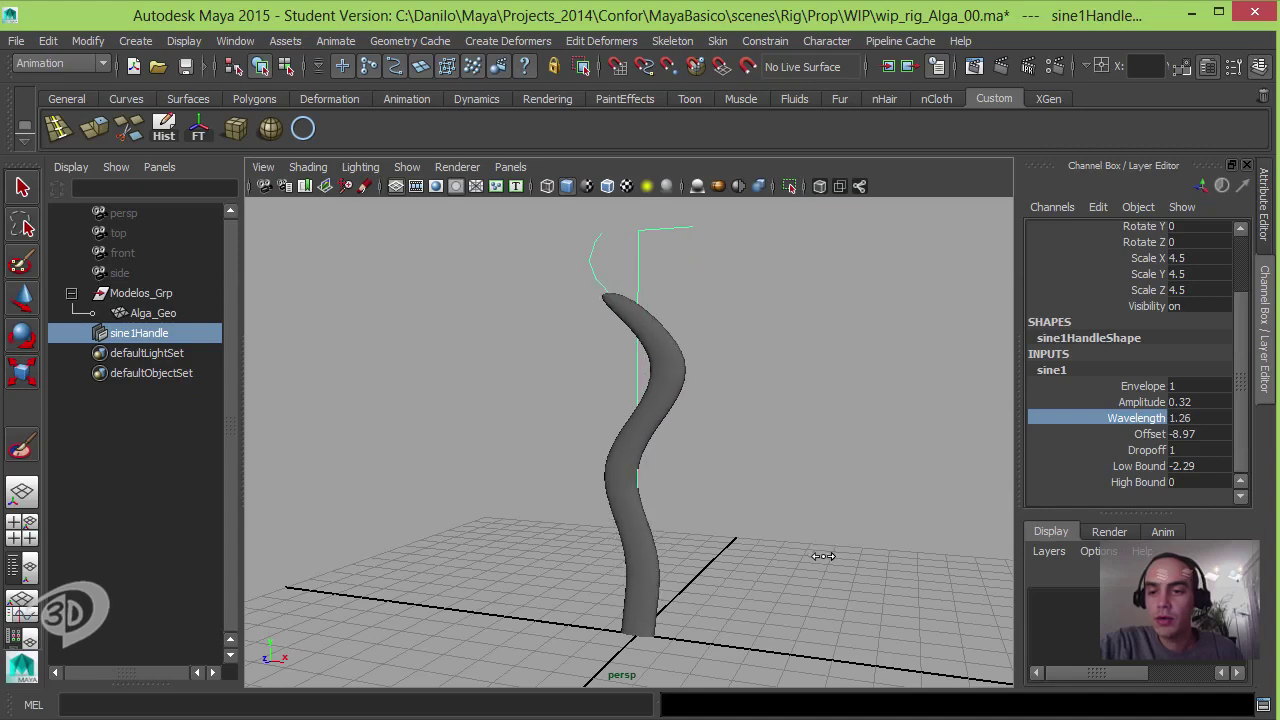
pyautogui.click(1142, 402)
pyautogui.moveTo(902, 512); pyautogui.dragTo(882, 505, button='middle')
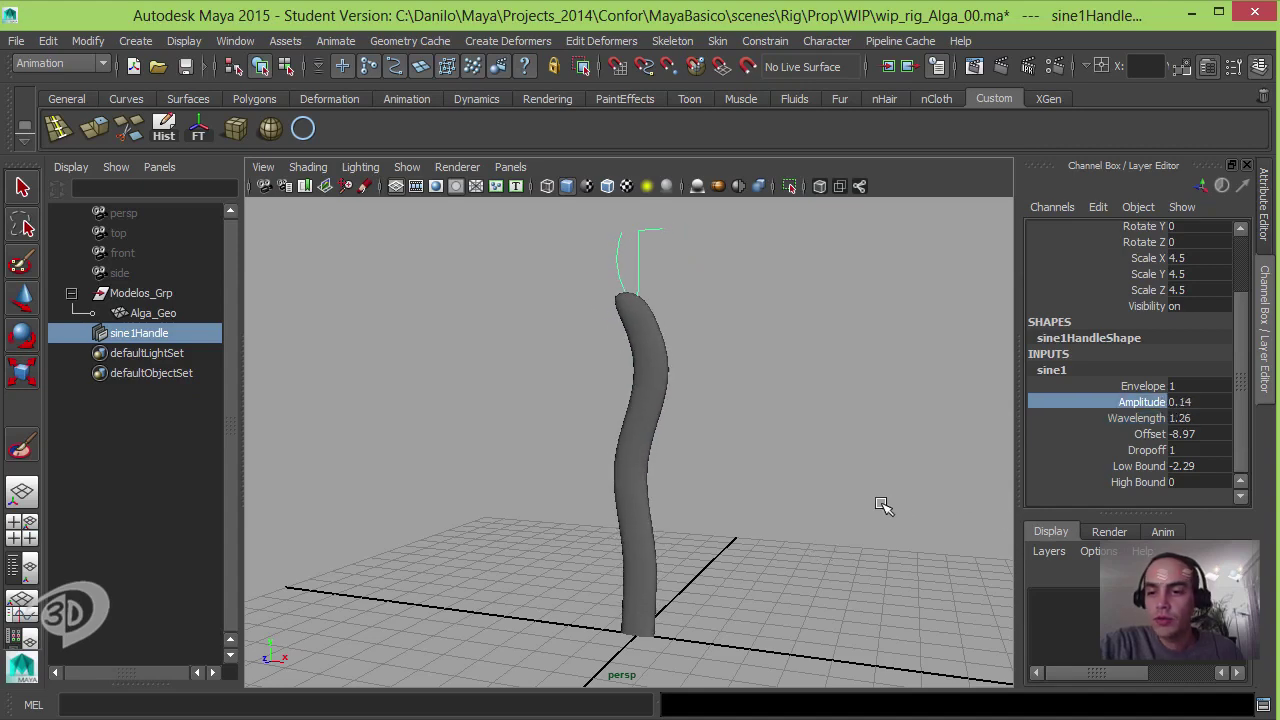
pyautogui.click(1159, 435)
pyautogui.moveTo(805, 543)
pyautogui.mouseDown(button='middle')
pyautogui.moveTo(814, 537)
pyautogui.moveTo(740, 580)
pyautogui.moveTo(580, 627)
pyautogui.mouseUp(button='middle')
pyautogui.moveTo(580, 627)
pyautogui.keyDown('alt'); pyautogui.mouseDown(button='right')
pyautogui.moveTo(826, 524)
pyautogui.moveTo(851, 526)
pyautogui.moveTo(798, 522)
pyautogui.mouseUp(button='right'); pyautogui.keyUp('alt')
# Step: Reset sine1 Offset to 0, slide it to -1.98, and undo a trial Amplitude change
pyautogui.click(1193, 437)
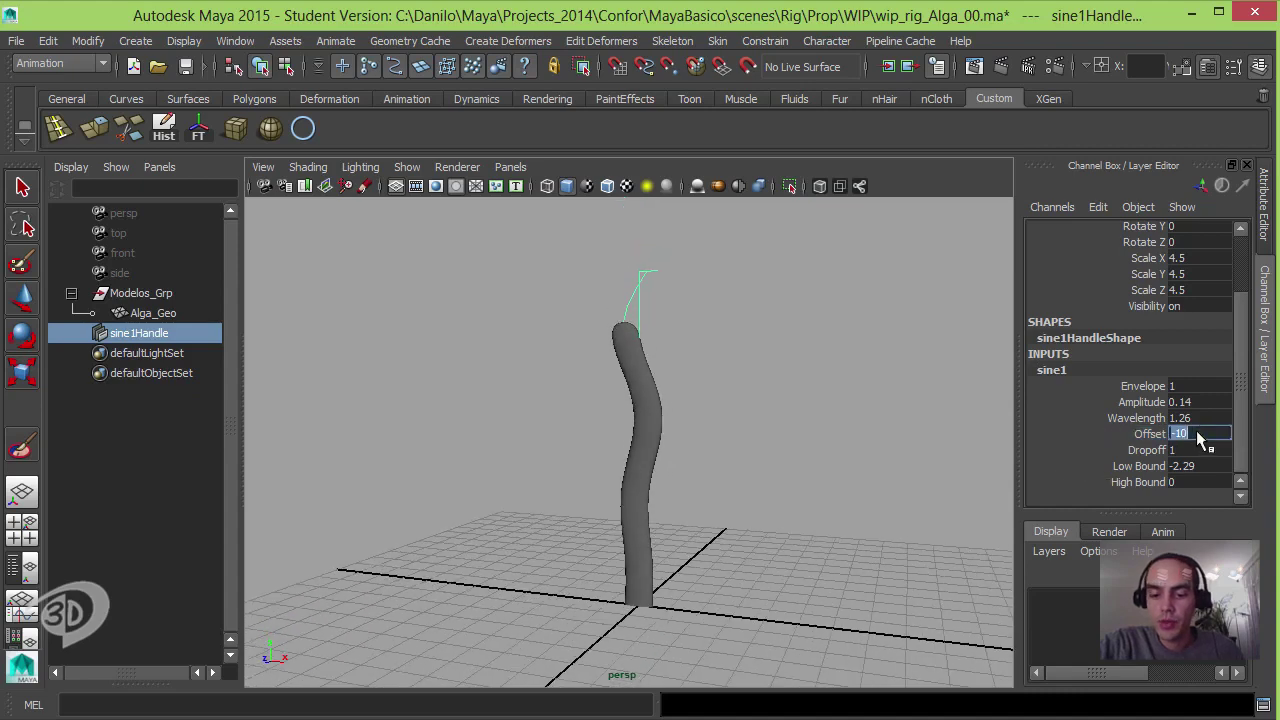
pyautogui.write('0')
pyautogui.press('Return')
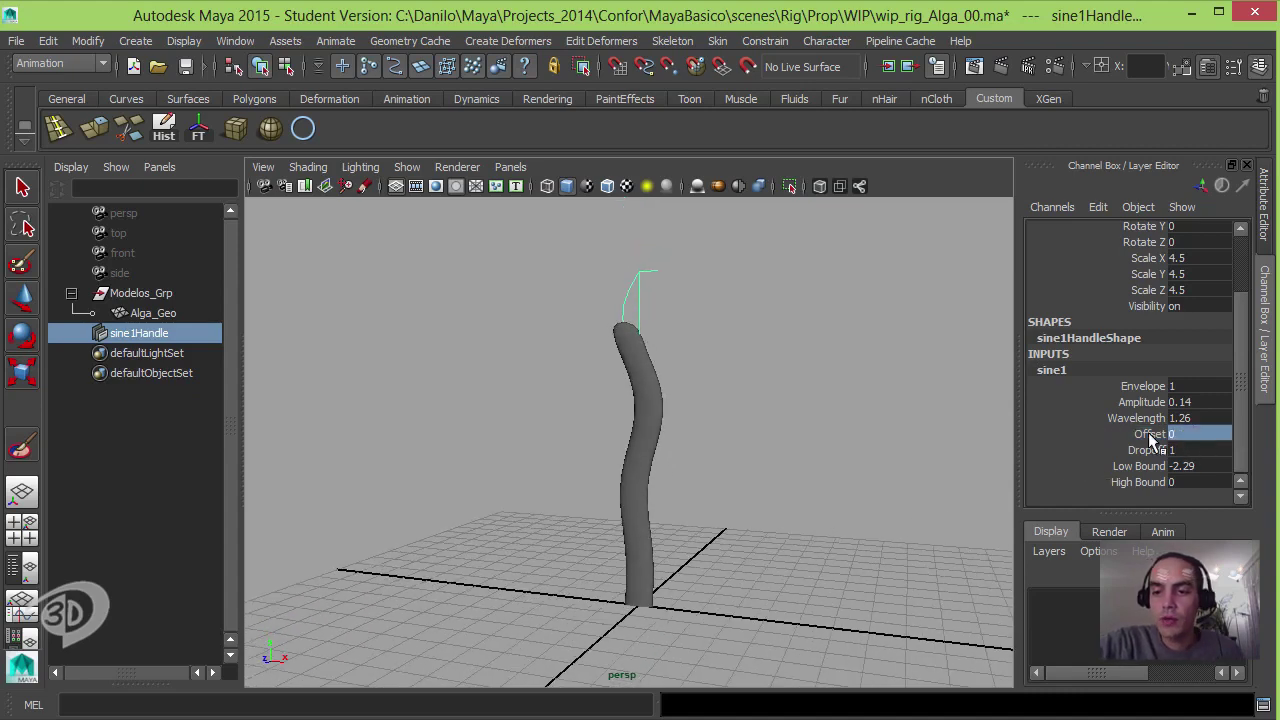
pyautogui.click(1150, 437)
pyautogui.moveTo(835, 509)
pyautogui.mouseDown(button='middle')
pyautogui.moveTo(737, 514)
pyautogui.moveTo(469, 639)
pyautogui.mouseUp(button='middle')
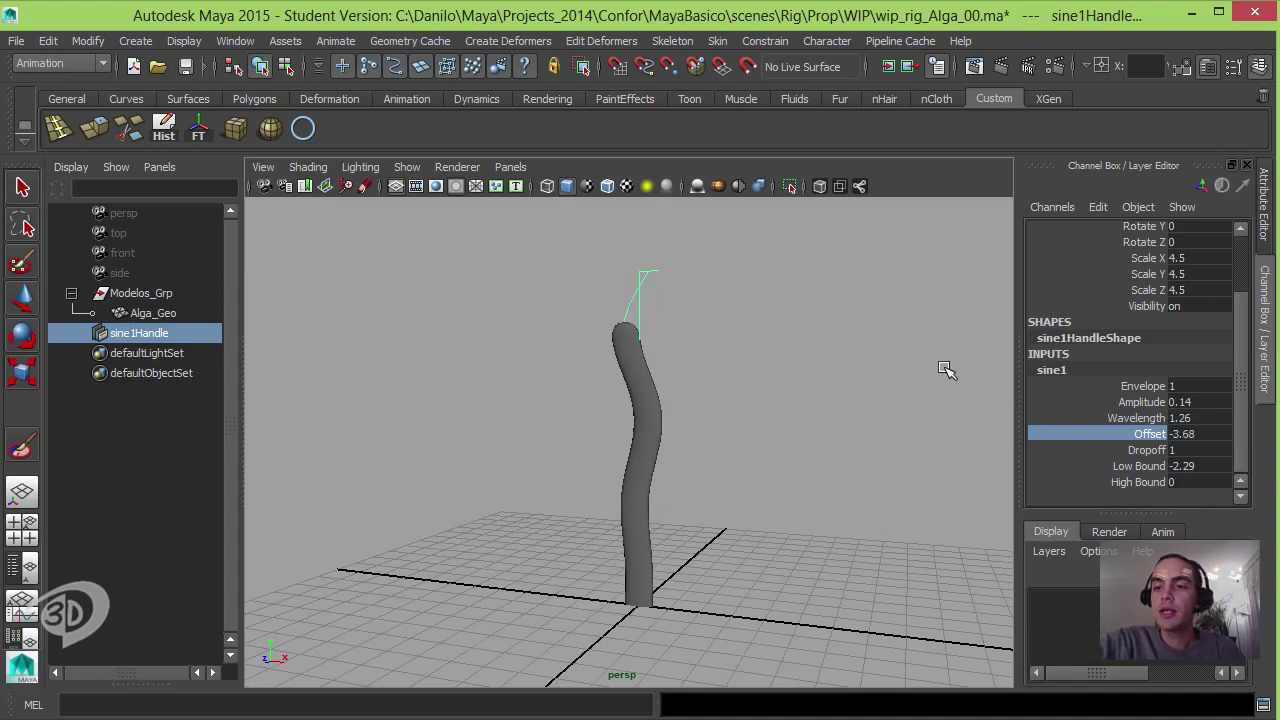
pyautogui.click(1097, 404)
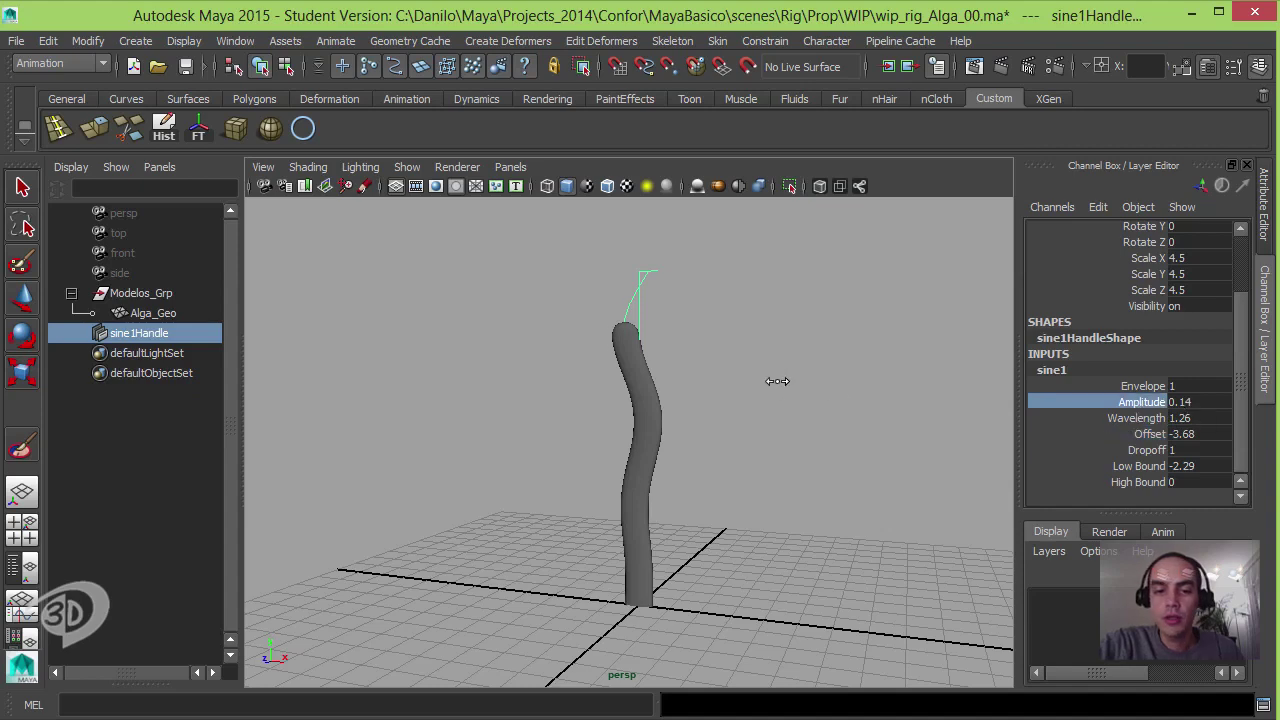
pyautogui.moveTo(777, 381); pyautogui.dragTo(789, 371, button='middle')
pyautogui.hotkey('ctrl', 'z')
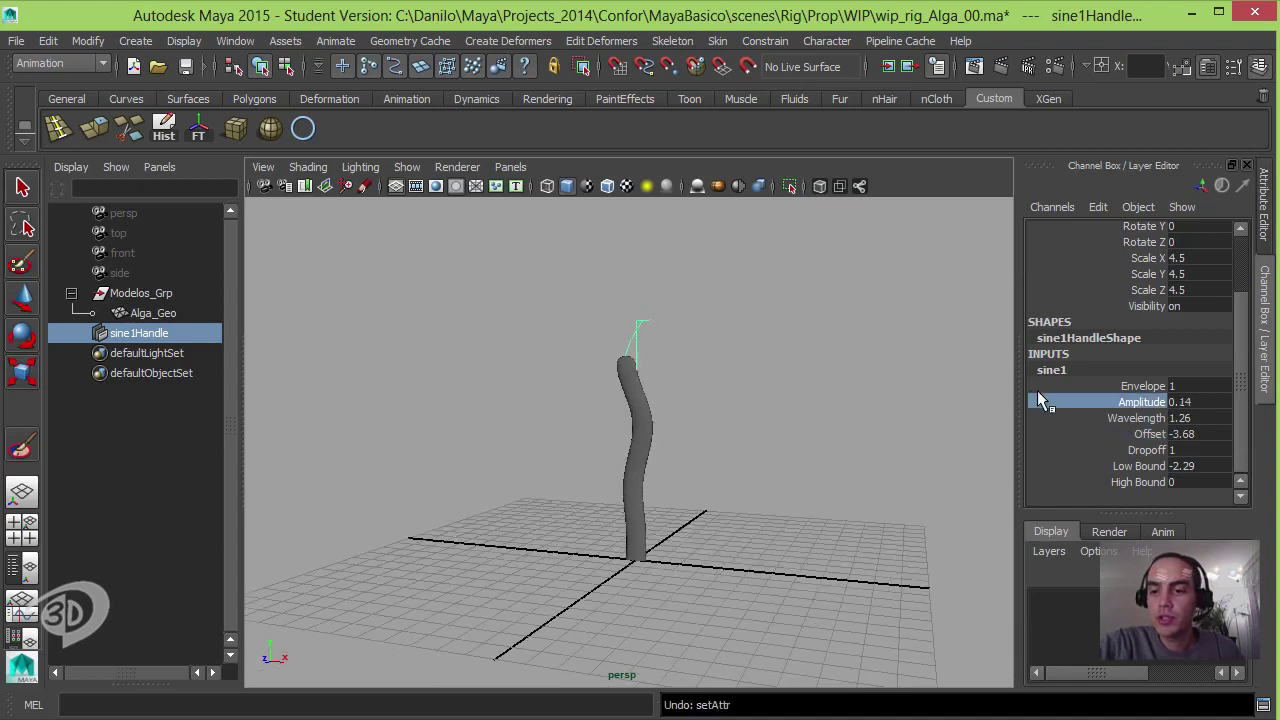
# Step: Adjust sine1 Wavelength to 1.75 and set Offset to -5.06
pyautogui.scroll(2, 1040, 398)
pyautogui.click(1125, 448)
pyautogui.moveTo(914, 457)
pyautogui.mouseDown(button='middle')
pyautogui.moveTo(851, 427)
pyautogui.moveTo(878, 430)
pyautogui.moveTo(849, 402)
pyautogui.moveTo(697, 423)
pyautogui.mouseUp(button='middle')
pyautogui.scroll(-2, 1180, 455)
pyautogui.click(1148, 436)
pyautogui.keyDown('alt'); pyautogui.moveTo(697, 423); pyautogui.dragTo(709, 391, button='right'); pyautogui.keyUp('alt')
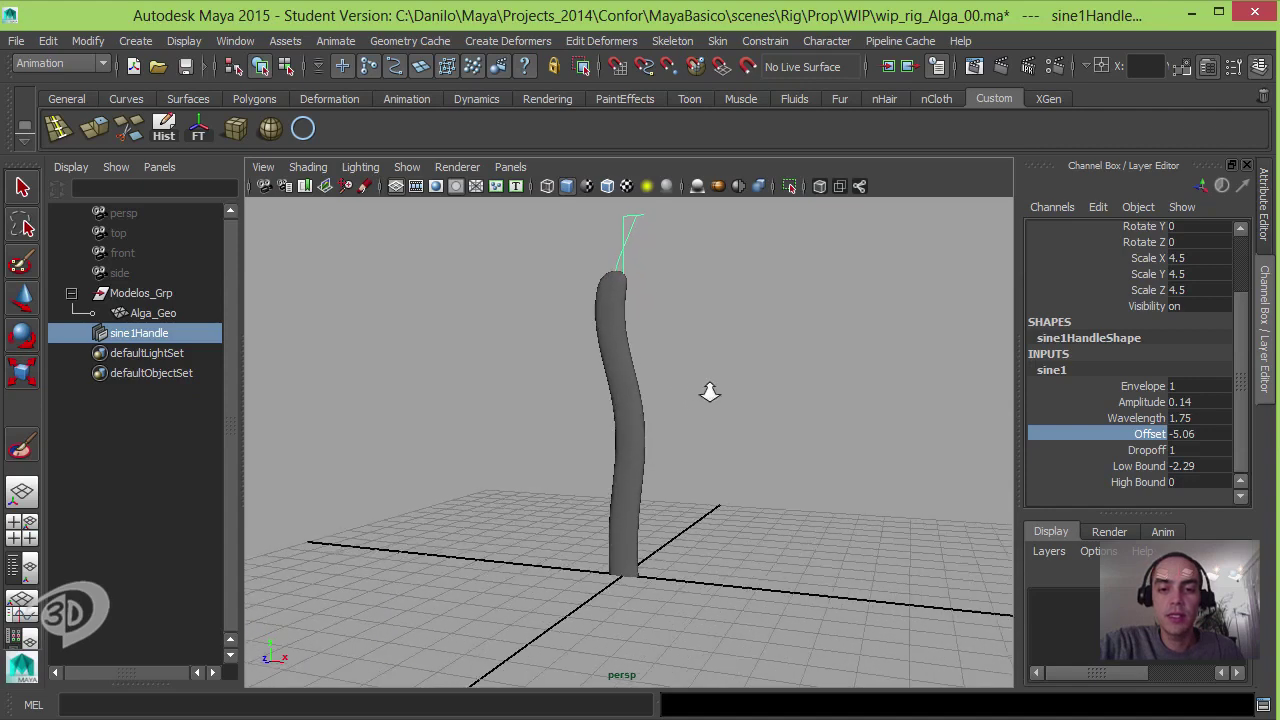
pyautogui.keyDown('alt'); pyautogui.moveTo(709, 391); pyautogui.dragTo(716, 432, button='middle'); pyautogui.keyUp('alt')
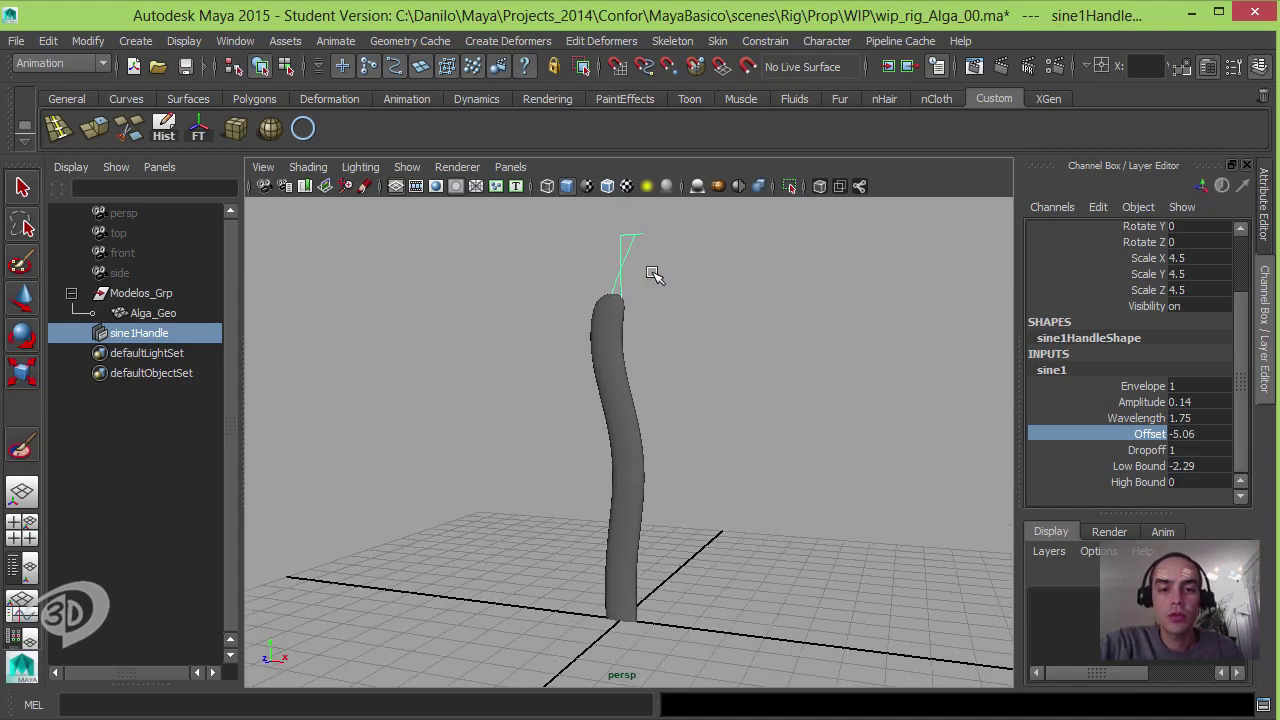
# Step: Return Alga_Geo to unsmoothed display, review sine1's attributes, then clear the selection
pyautogui.click(610, 343)
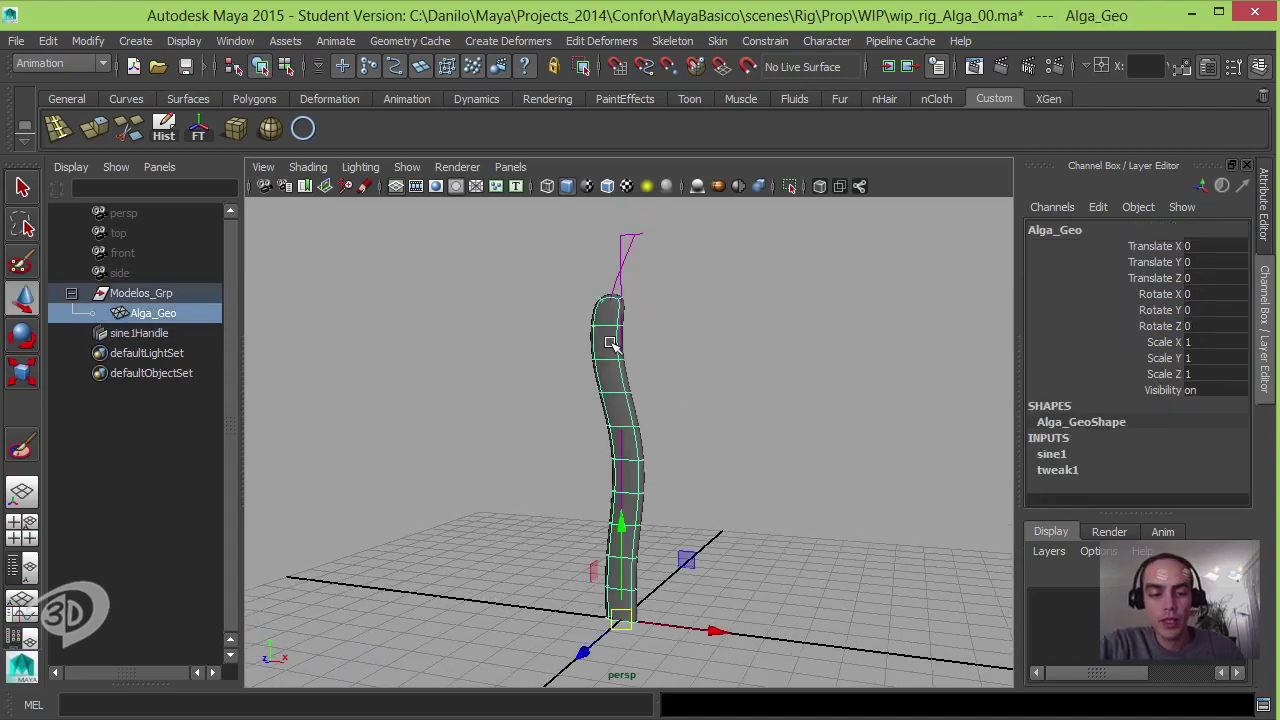
pyautogui.press('1')
pyautogui.click(670, 352)
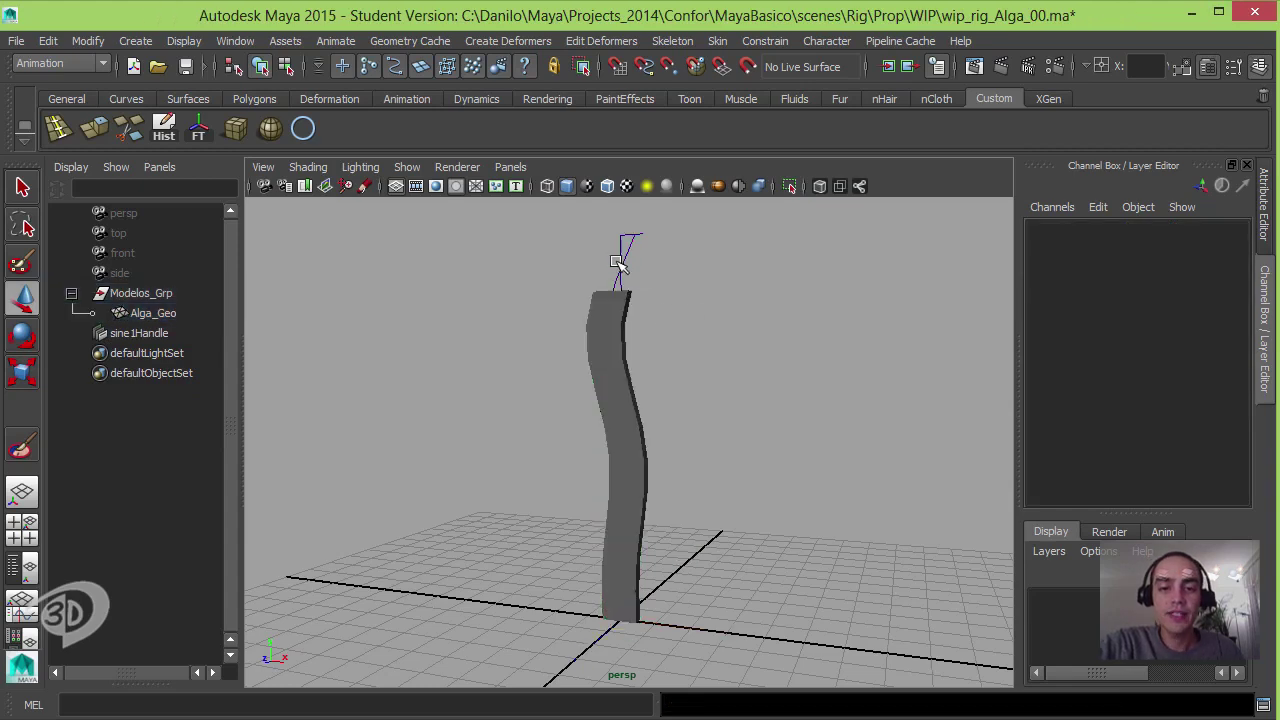
pyautogui.click(663, 251)
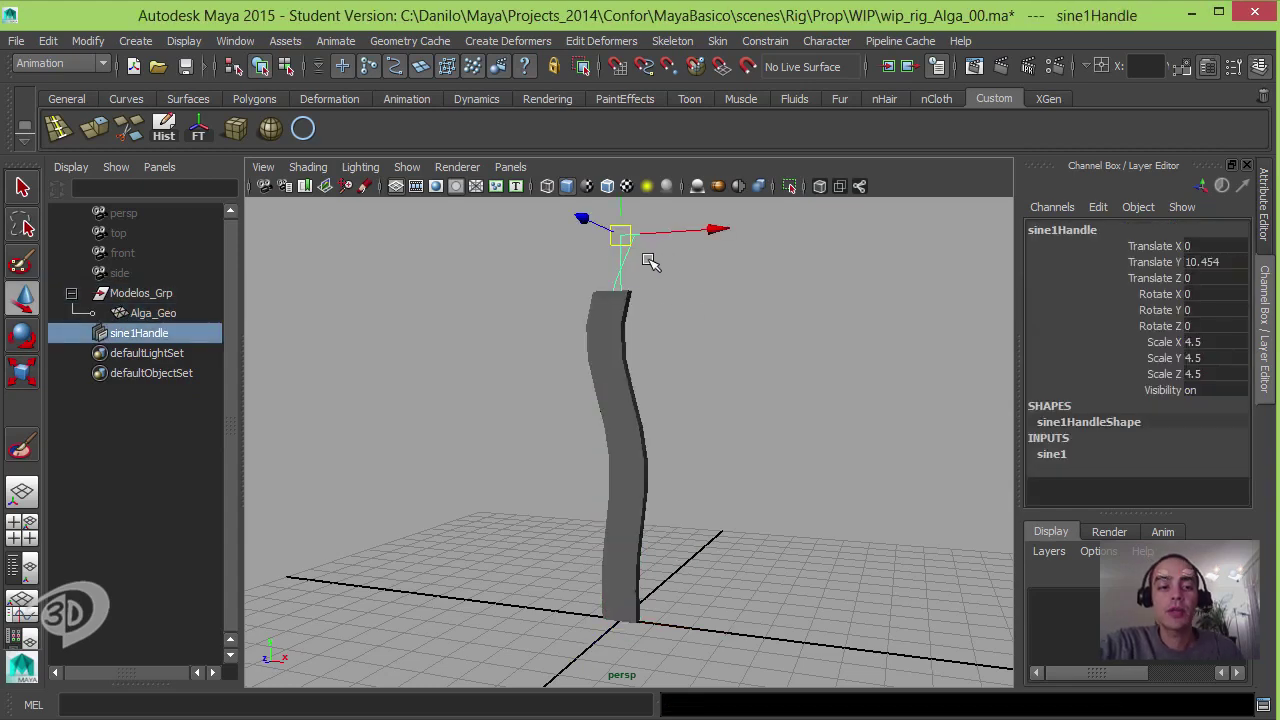
pyautogui.click(1061, 461)
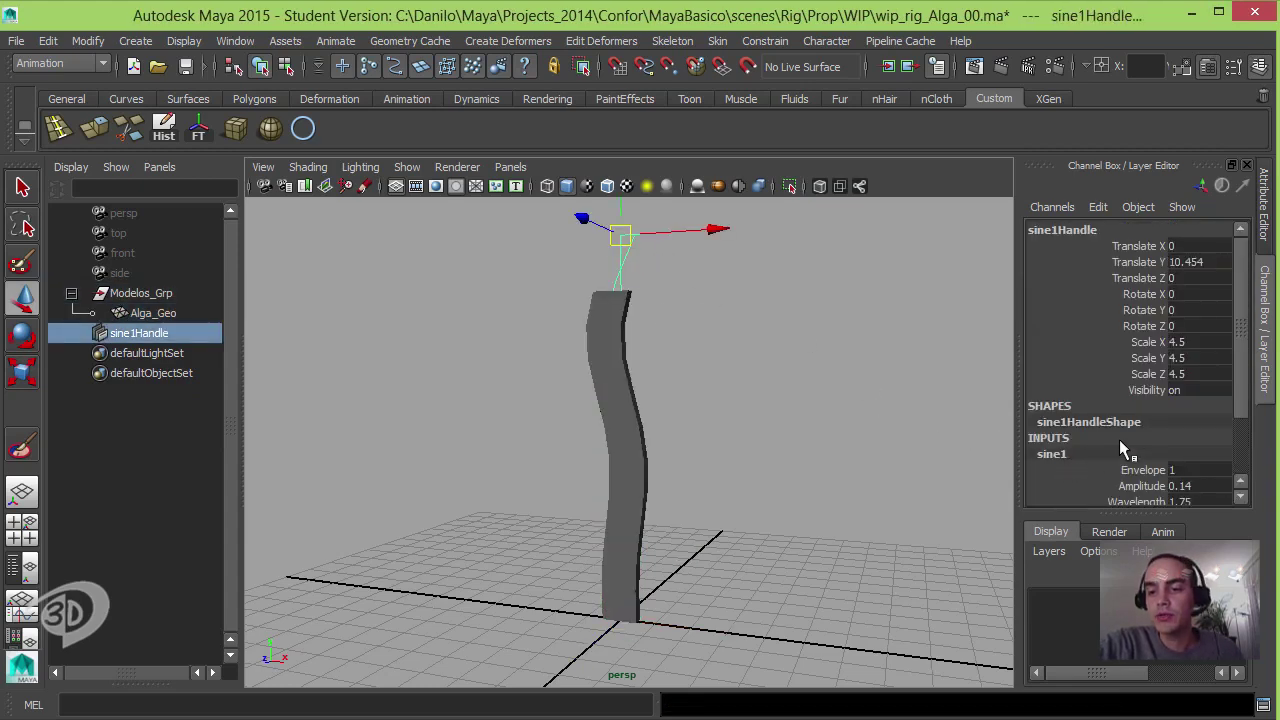
pyautogui.scroll(-3, 1130, 440)
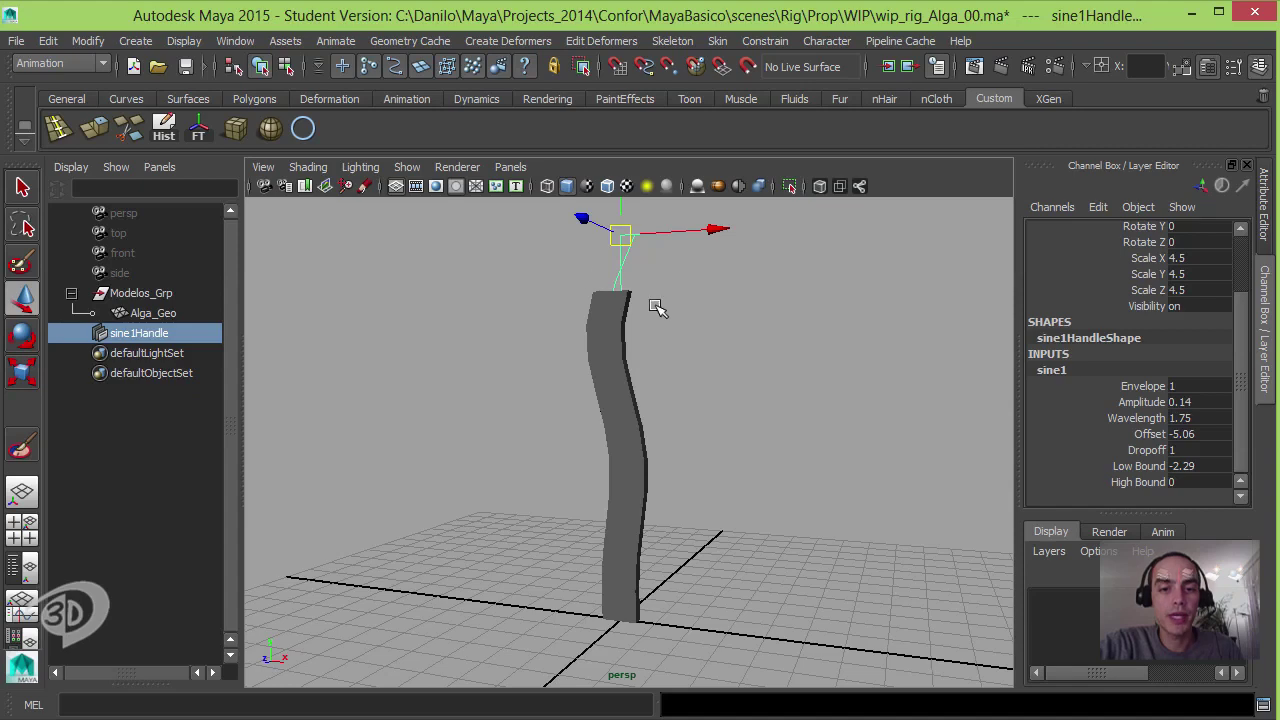
pyautogui.click(698, 378)
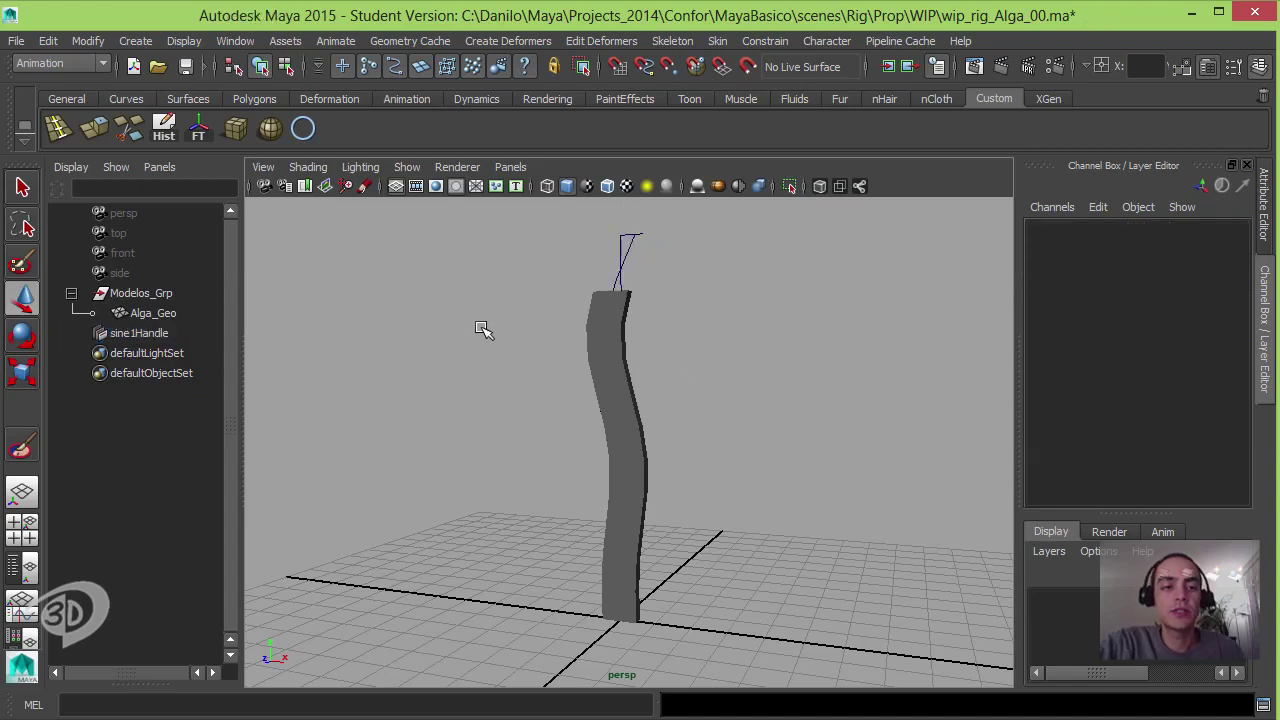
# Step: Create a NURBS circle and raise its control points partway up the seaweed stem
pyautogui.click(303, 130)
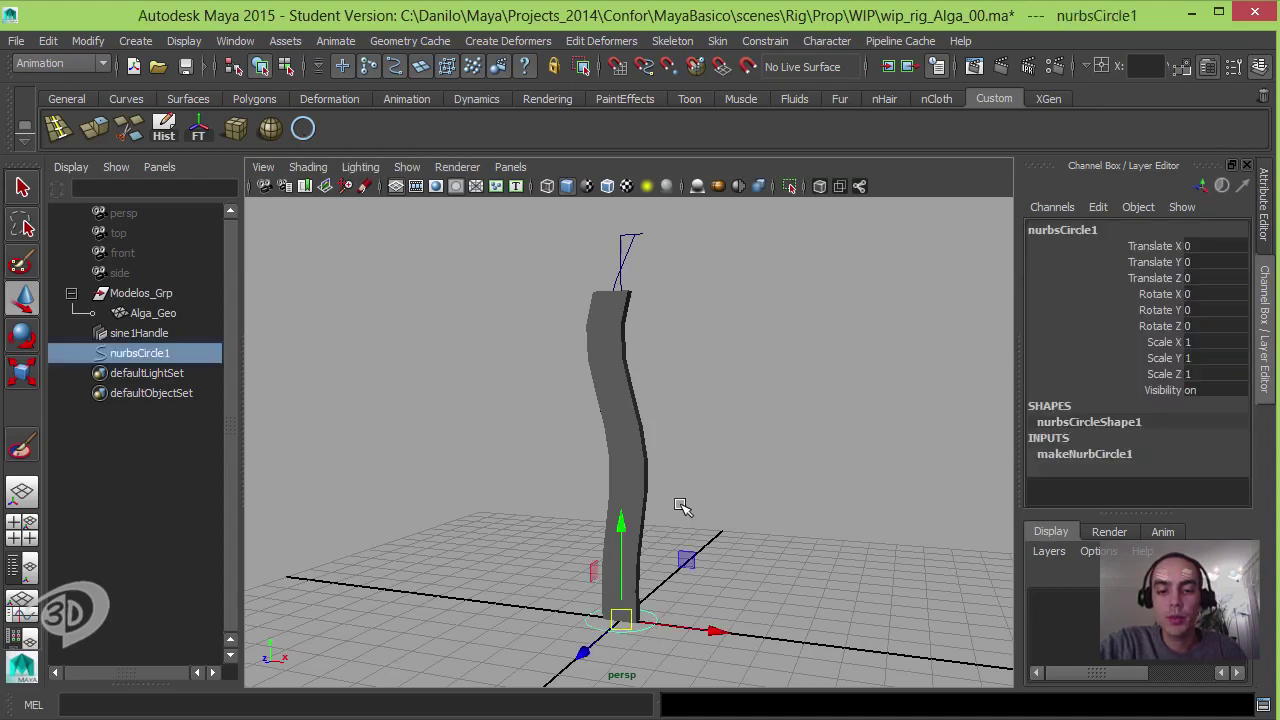
pyautogui.keyDown('alt'); pyautogui.moveTo(686, 509); pyautogui.dragTo(614, 569); pyautogui.keyUp('alt')
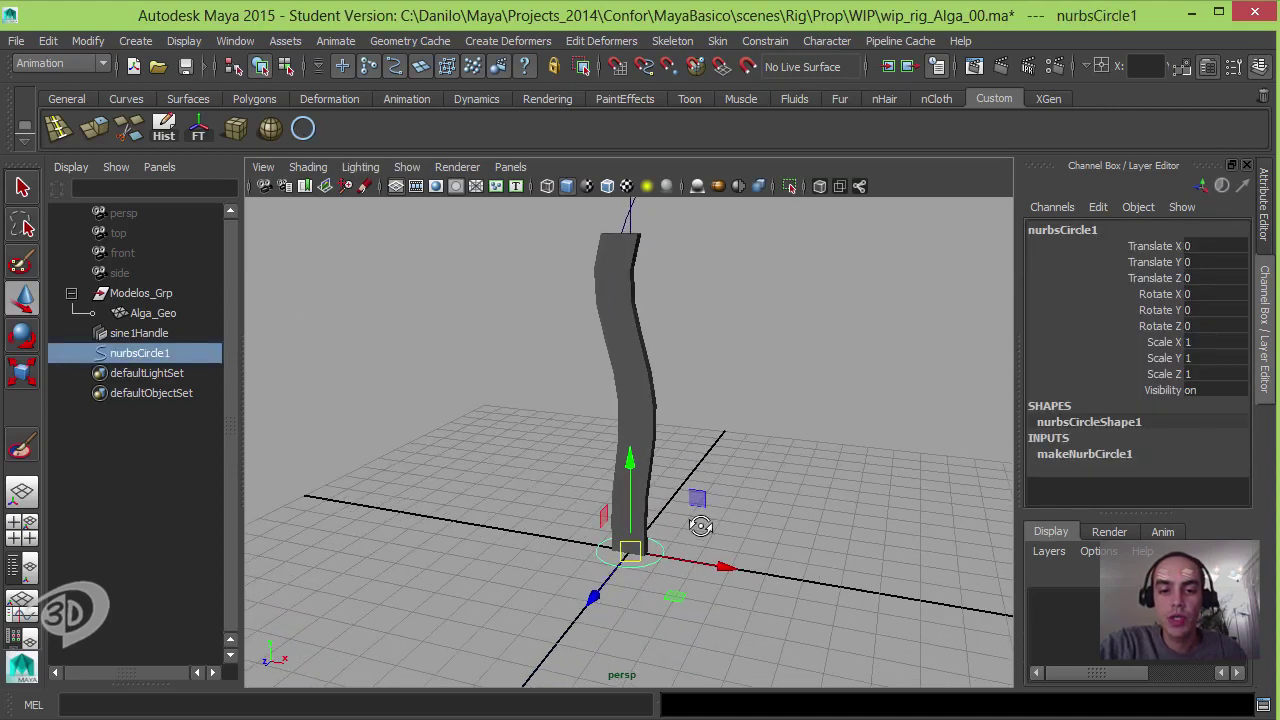
pyautogui.moveTo(700, 525)
pyautogui.keyDown('alt'); pyautogui.mouseDown()
pyautogui.moveTo(685, 507)
pyautogui.moveTo(671, 526)
pyautogui.moveTo(586, 492)
pyautogui.mouseUp(); pyautogui.keyUp('alt')
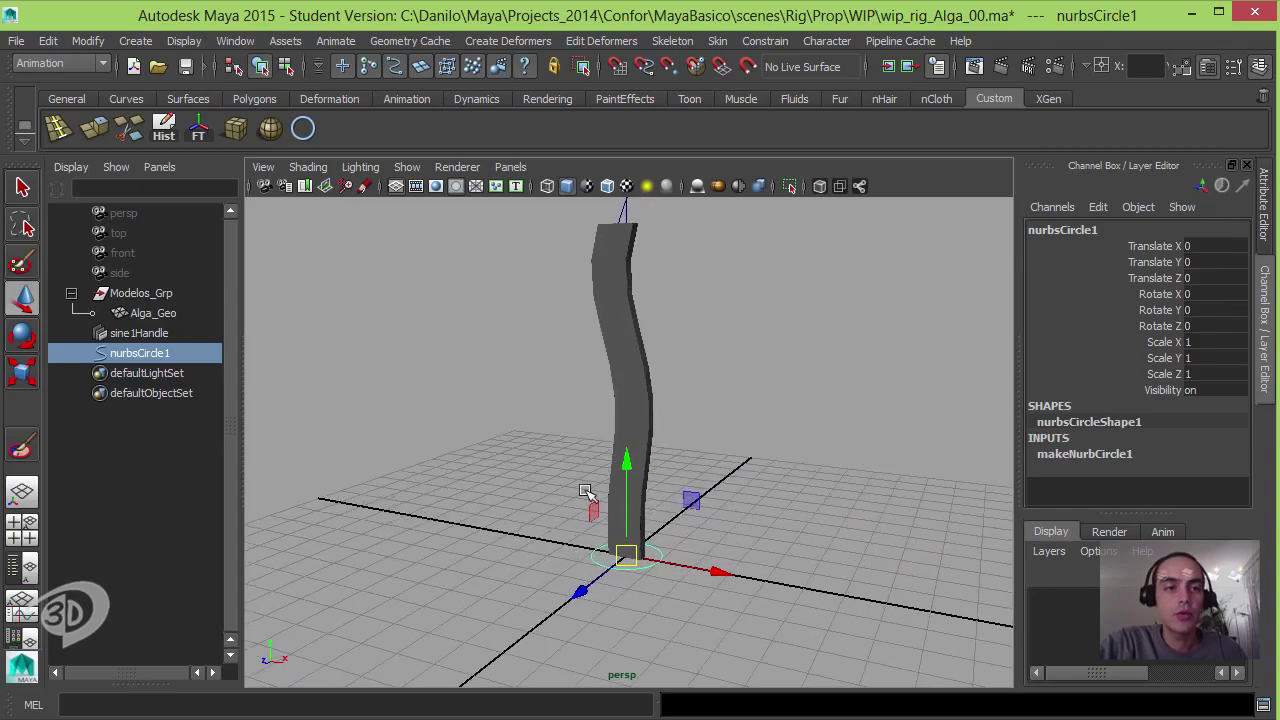
pyautogui.click(285, 65)
pyautogui.moveTo(436, 442); pyautogui.dragTo(745, 680)
pyautogui.moveTo(655, 530); pyautogui.dragTo(575, 590)
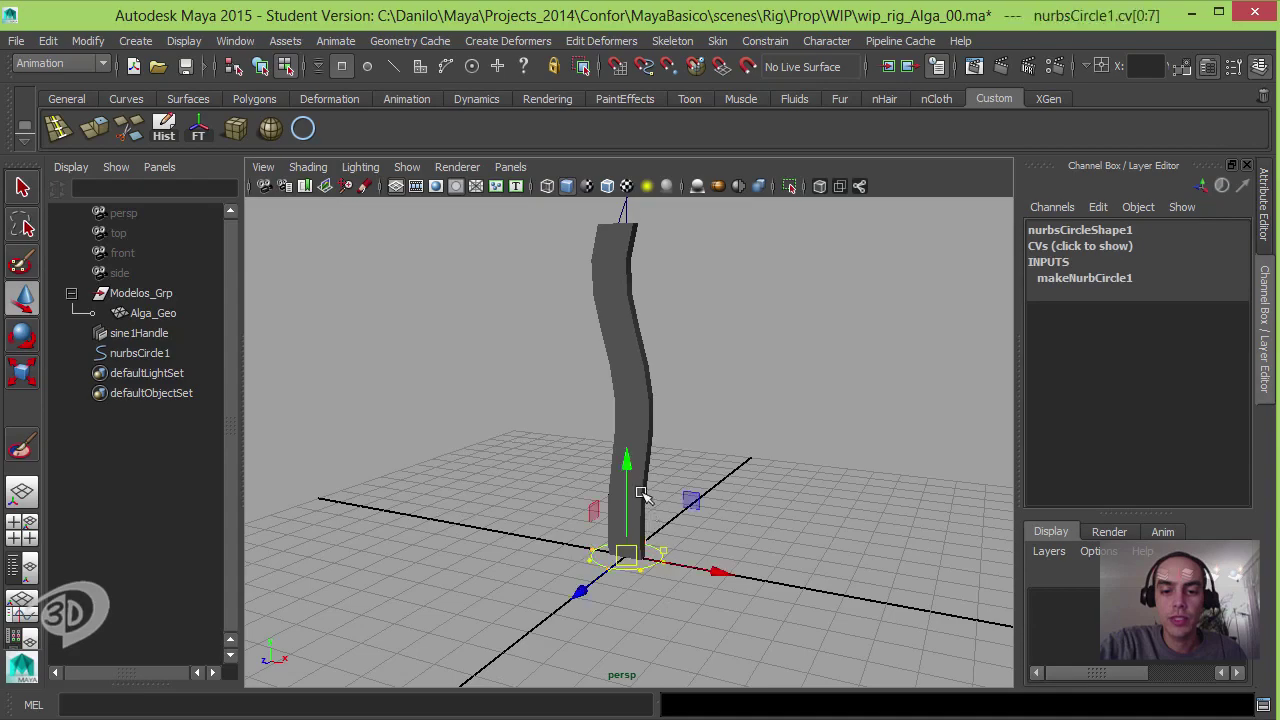
pyautogui.moveTo(627, 460); pyautogui.dragTo(628, 286)
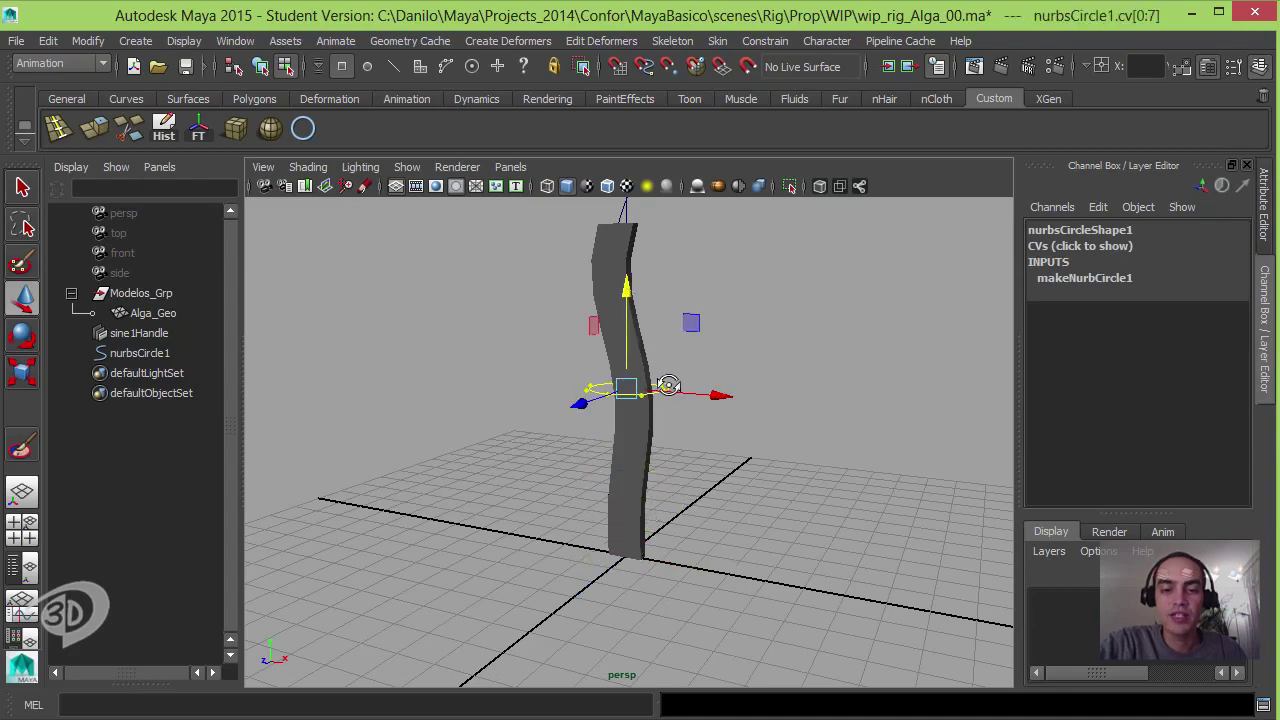
pyautogui.moveTo(668, 385)
pyautogui.keyDown('alt'); pyautogui.mouseDown()
pyautogui.moveTo(693, 389)
pyautogui.moveTo(661, 388)
pyautogui.mouseUp(); pyautogui.keyUp('alt')
pyautogui.click(707, 333)
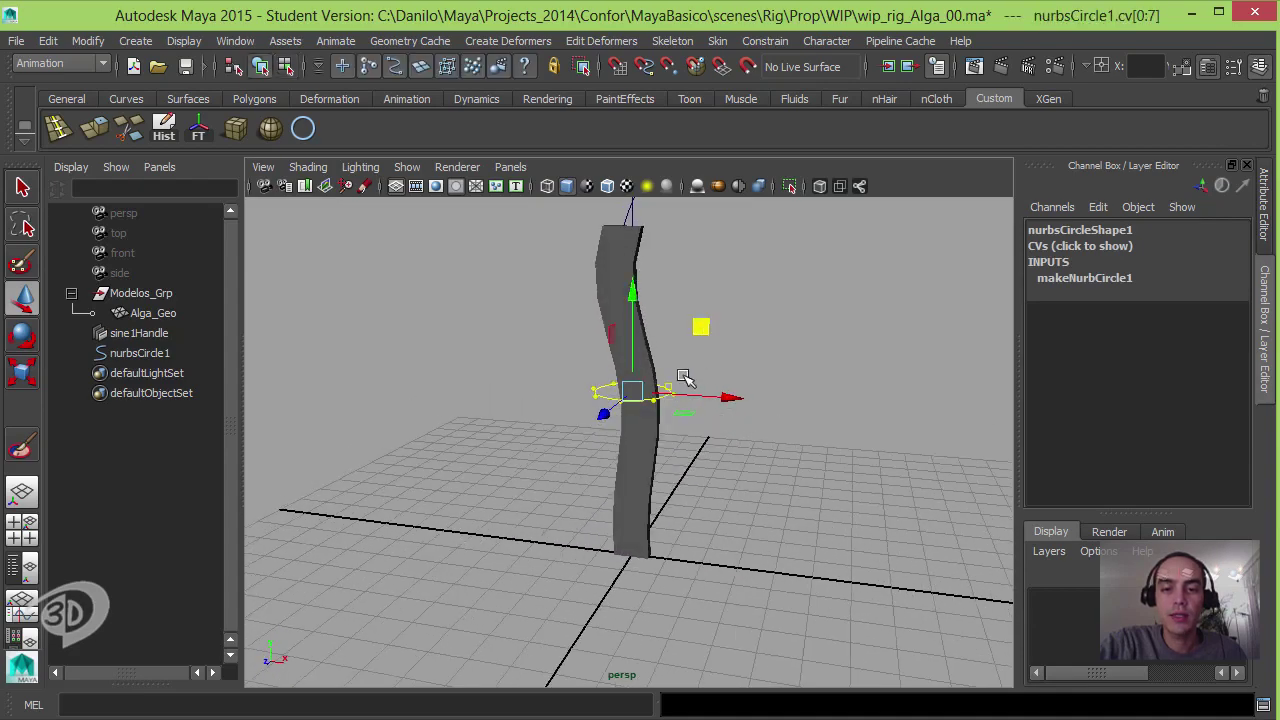
pyautogui.click(641, 383)
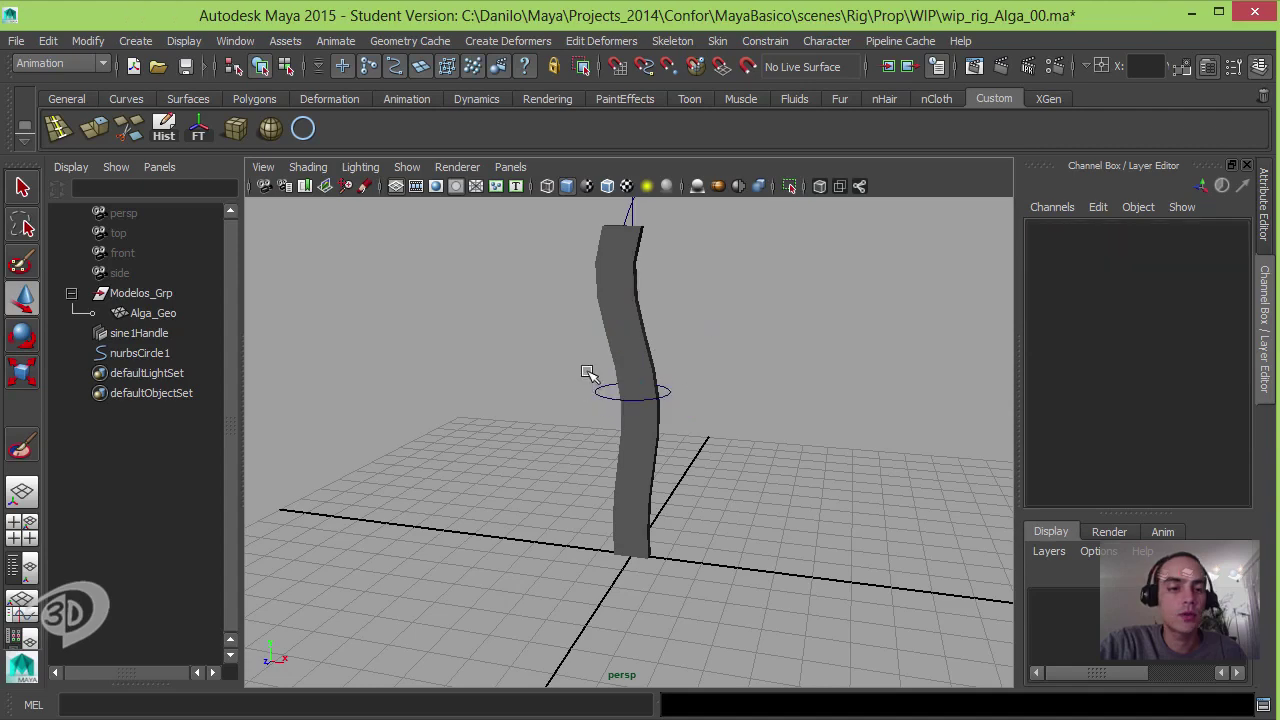
# Step: Rename the circle curve to Alga_Ctrl
pyautogui.click(593, 391)
pyautogui.moveTo(410, 427)
pyautogui.keyDown('alt'); pyautogui.mouseDown()
pyautogui.moveTo(458, 396)
pyautogui.moveTo(398, 398)
pyautogui.mouseUp(); pyautogui.keyUp('alt')
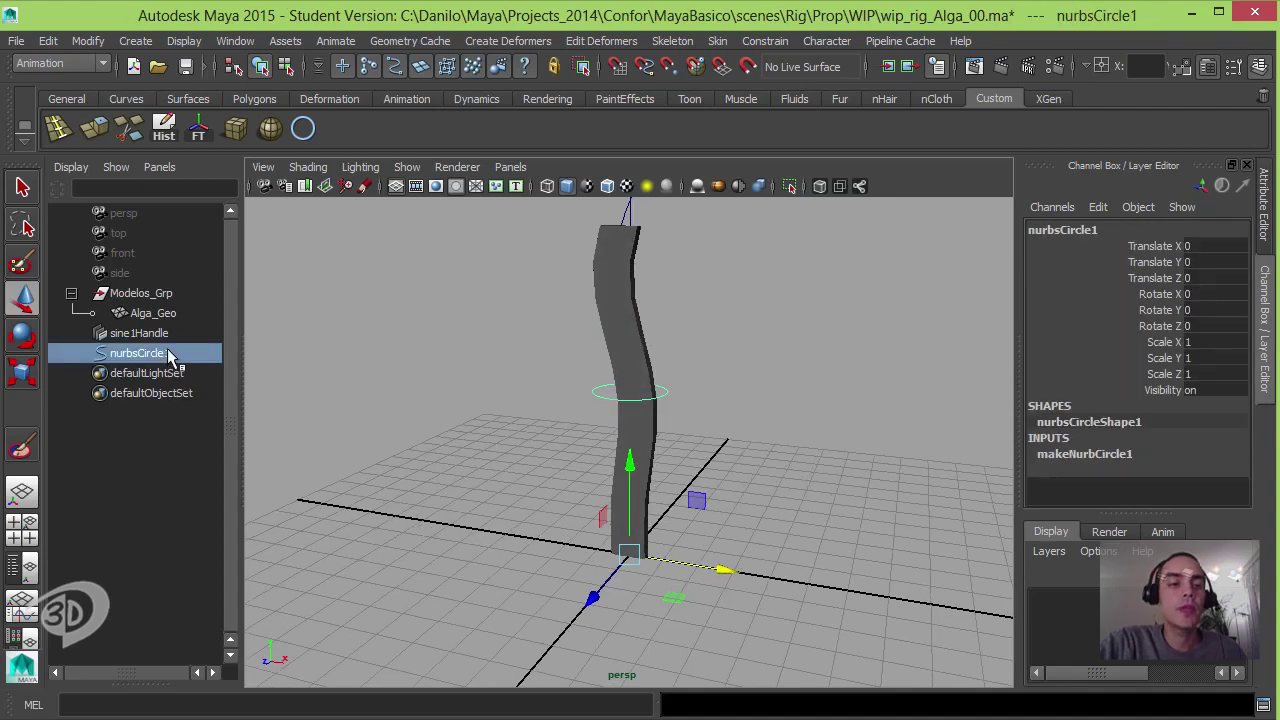
pyautogui.doubleClick(150, 354)
pyautogui.write('Alga_Ctrl')
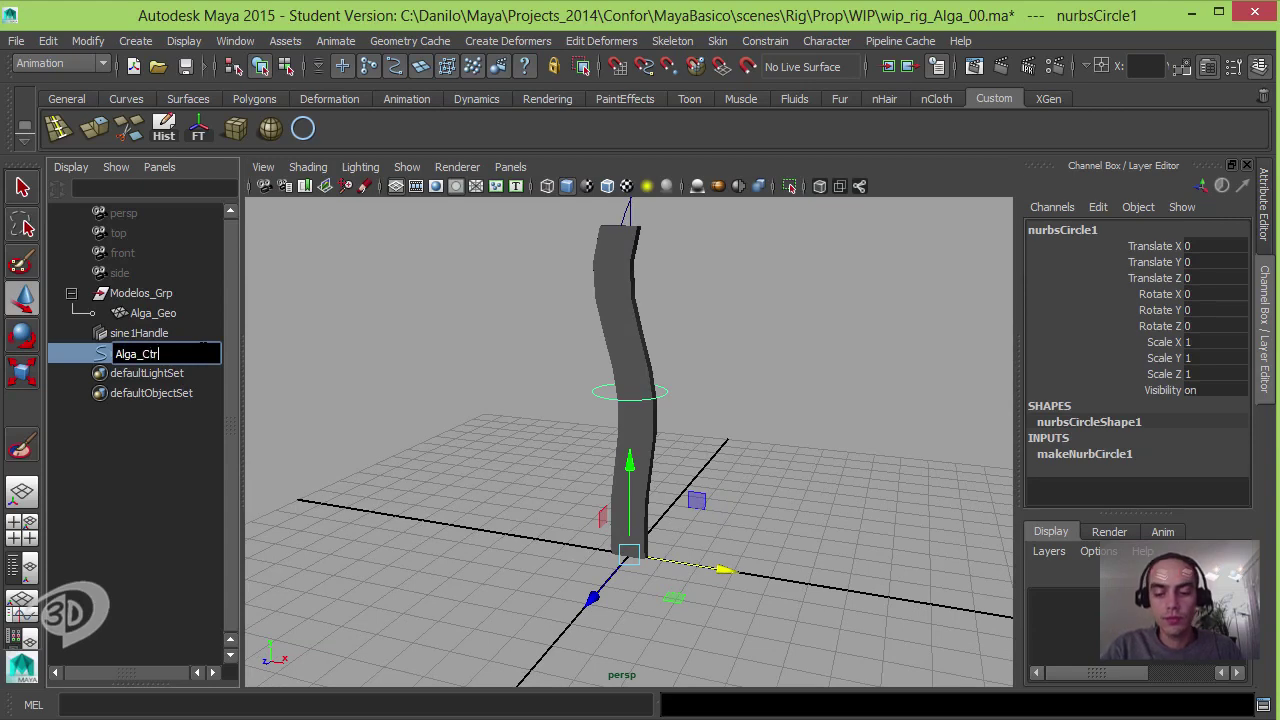
pyautogui.press('Return')
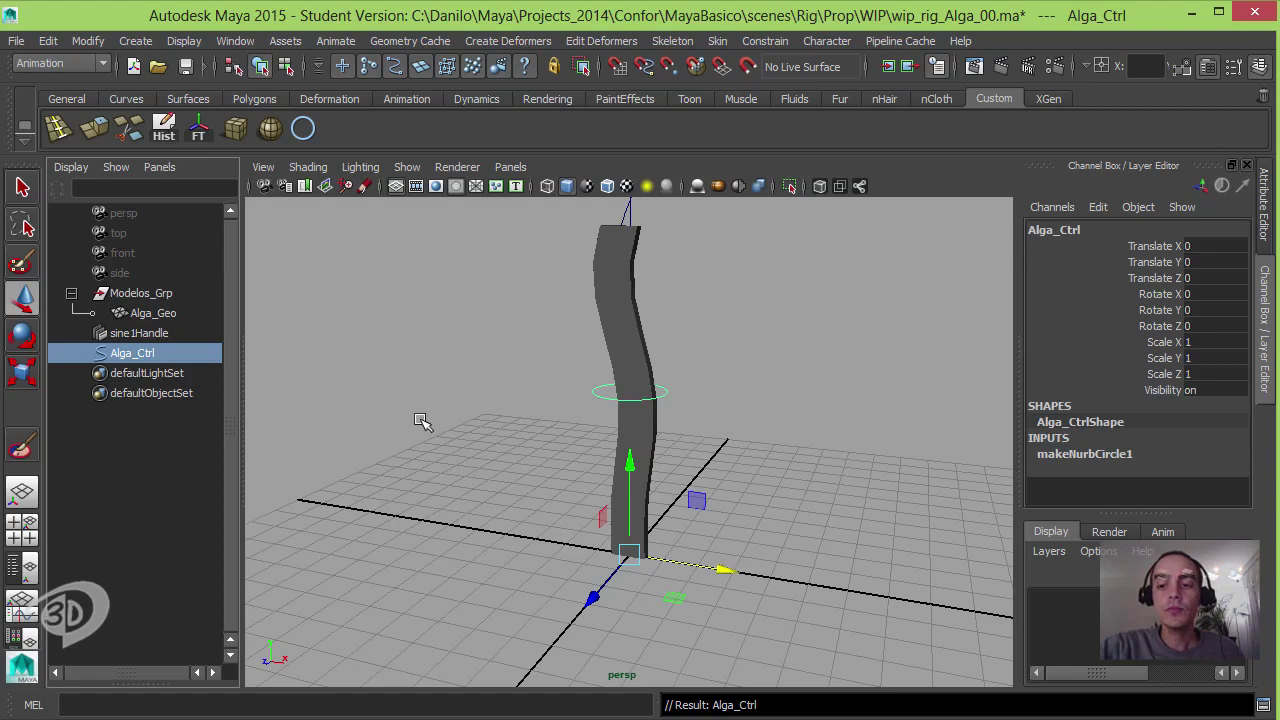
# Step: Freeze transformations and delete construction history on Alga_Ctrl
pyautogui.click(164, 128)
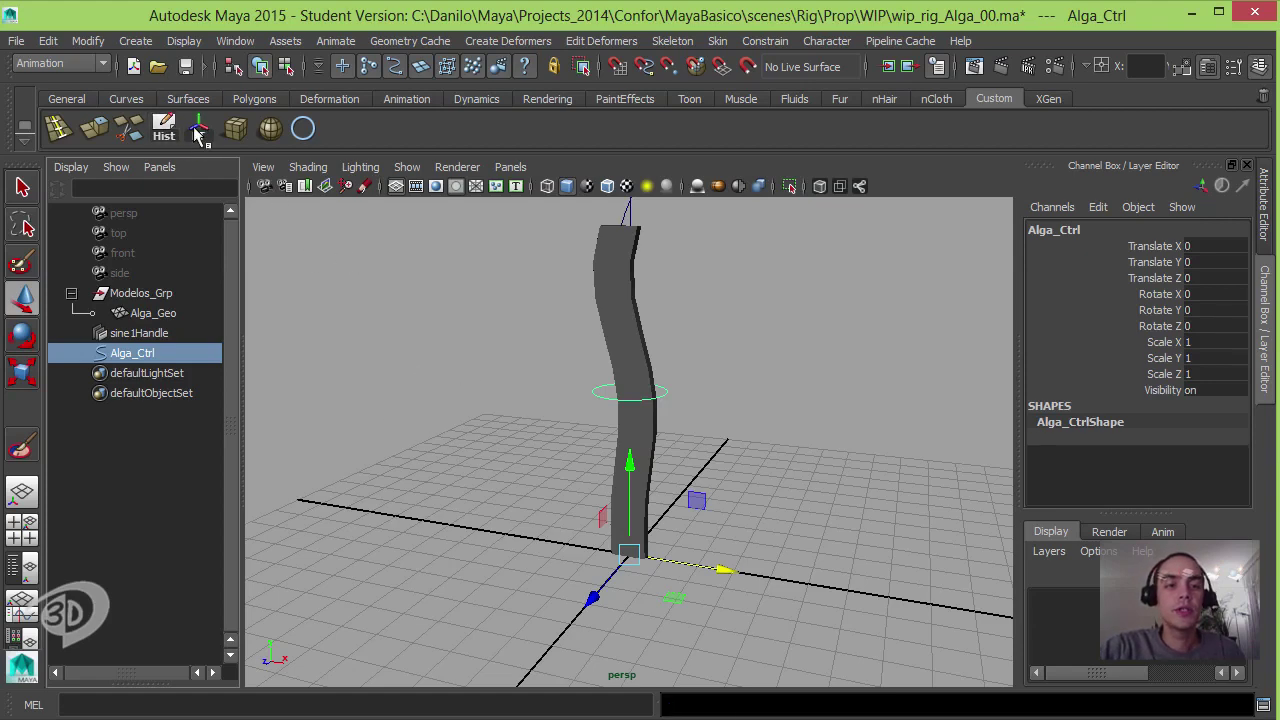
pyautogui.click(199, 132)
pyautogui.keyDown('alt'); pyautogui.moveTo(843, 534); pyautogui.dragTo(563, 457); pyautogui.keyUp('alt')
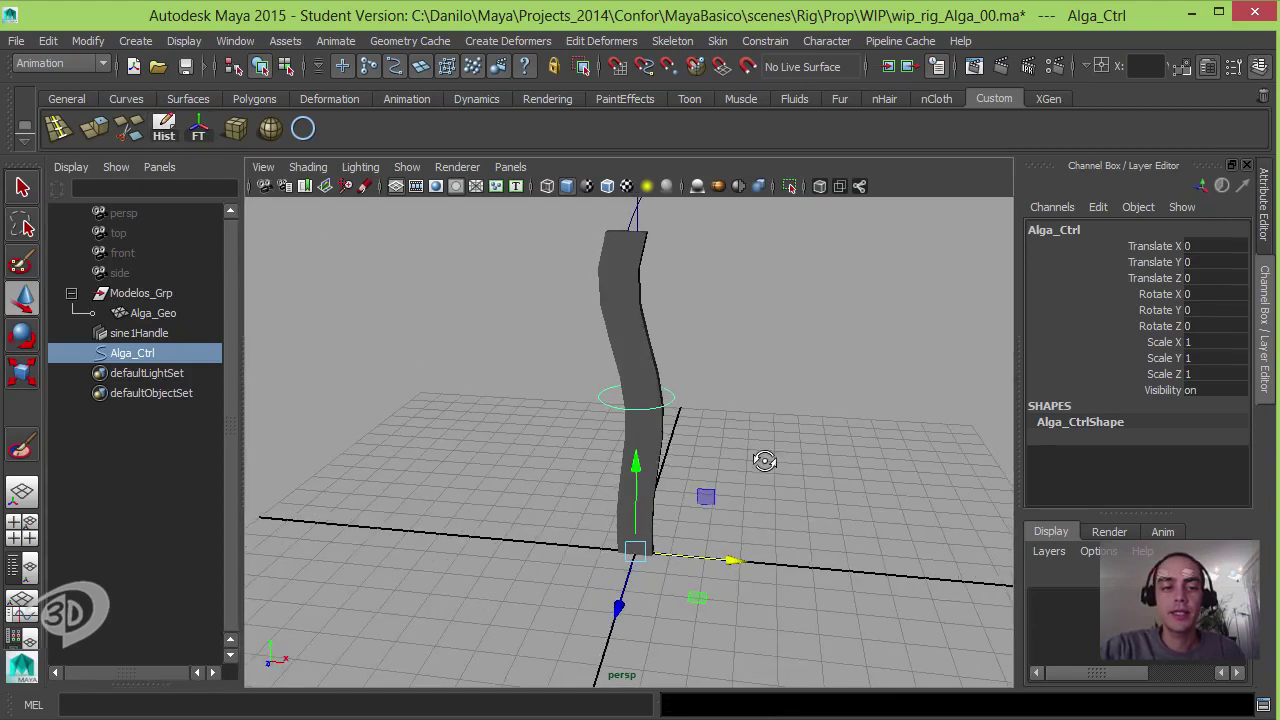
pyautogui.keyDown('alt'); pyautogui.moveTo(763, 460); pyautogui.dragTo(750, 458); pyautogui.keyUp('alt')
# Step: Group Alga_Ctrl into a new group named Controles_Grp
pyautogui.hotkey('ctrl', 'g')
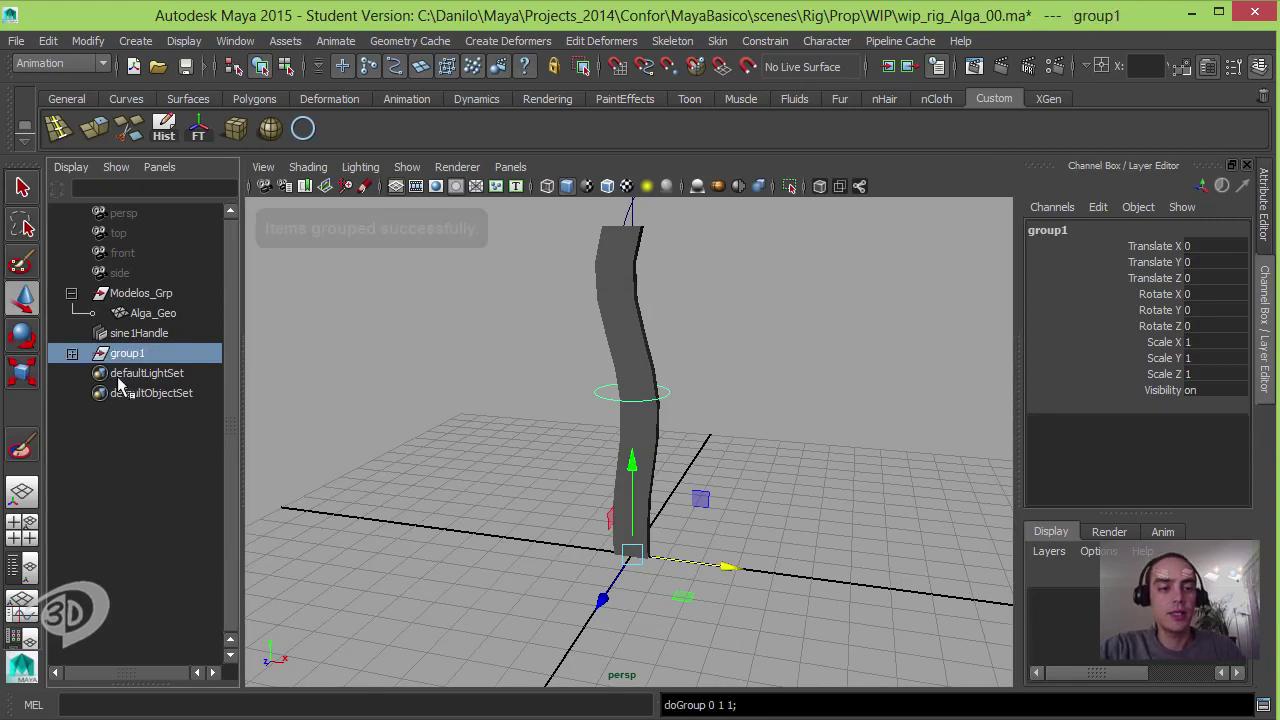
pyautogui.doubleClick(128, 355)
pyautogui.write('Contr')
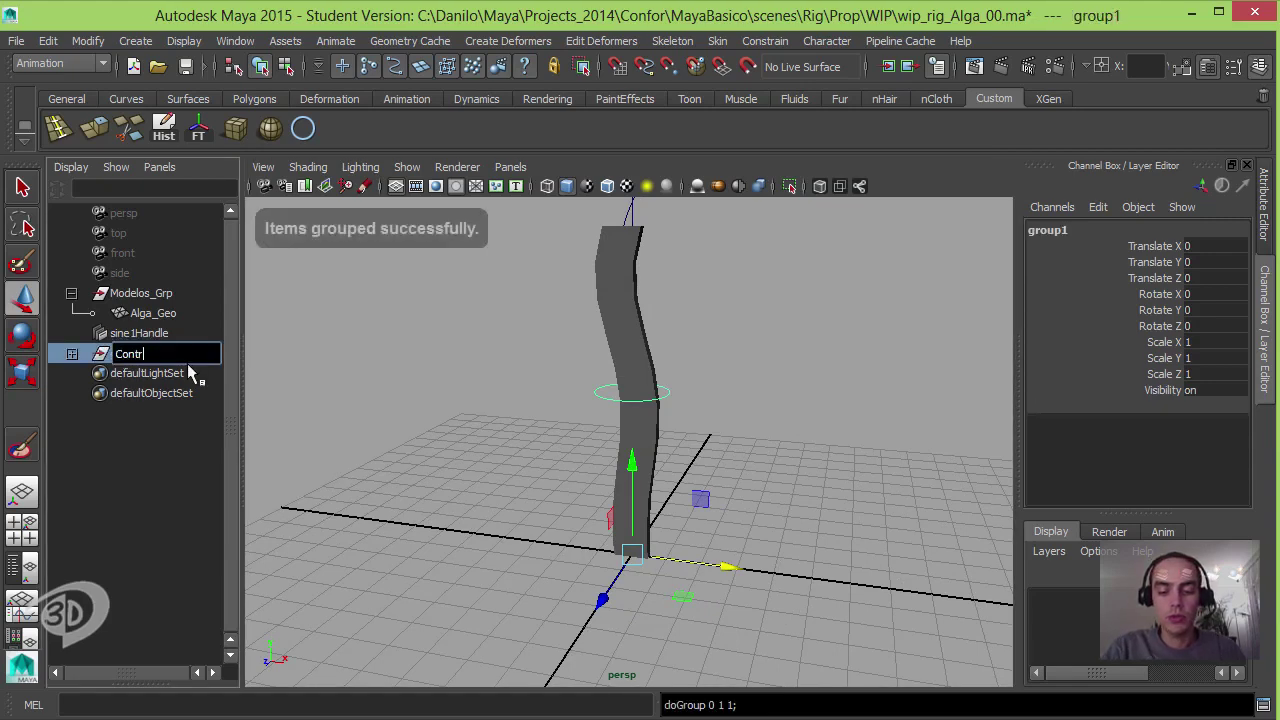
pyautogui.write('oles_Gr')
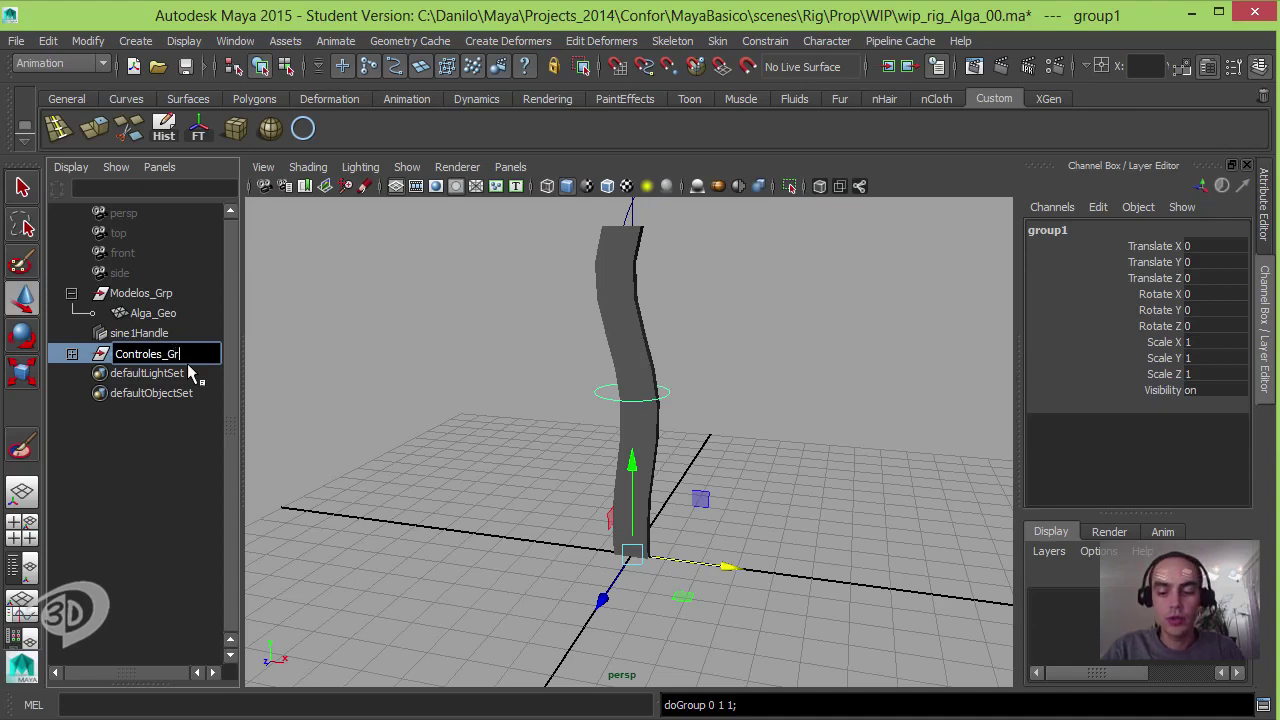
pyautogui.write('p')
pyautogui.press('Return')
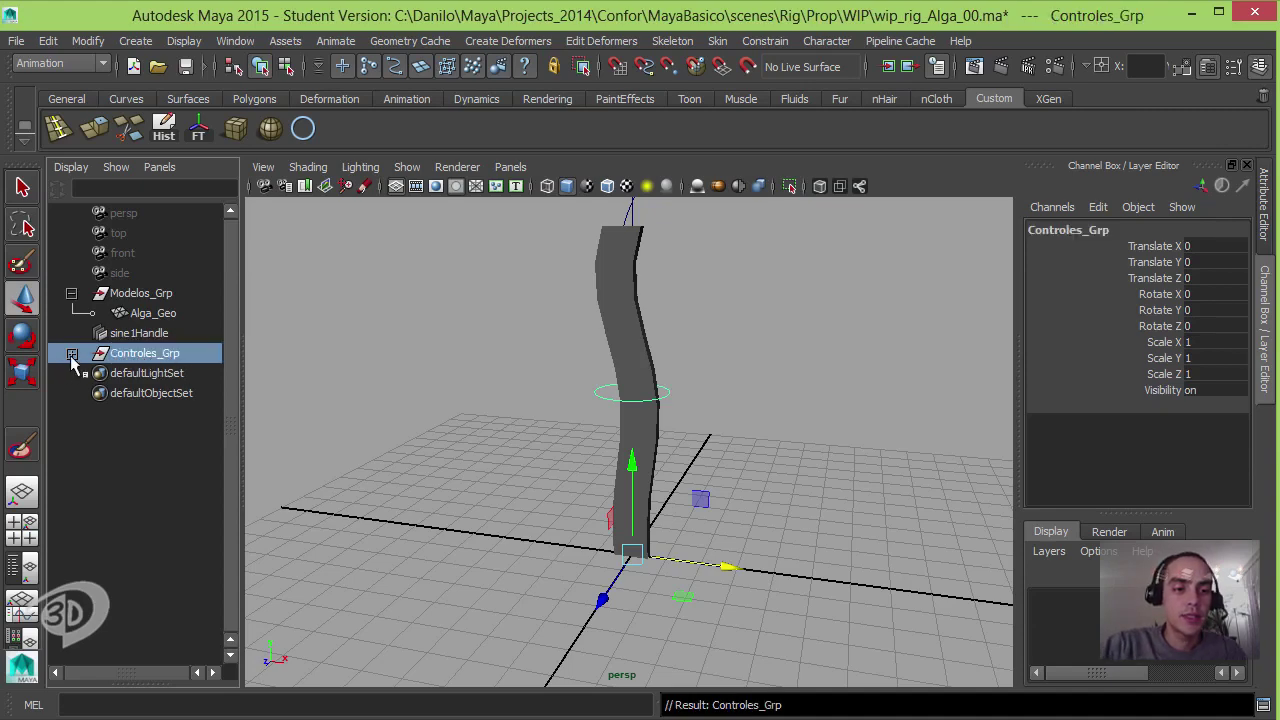
pyautogui.click(72, 354)
# Step: Group sine1Handle into a new group named Data_Grp
pyautogui.click(160, 334)
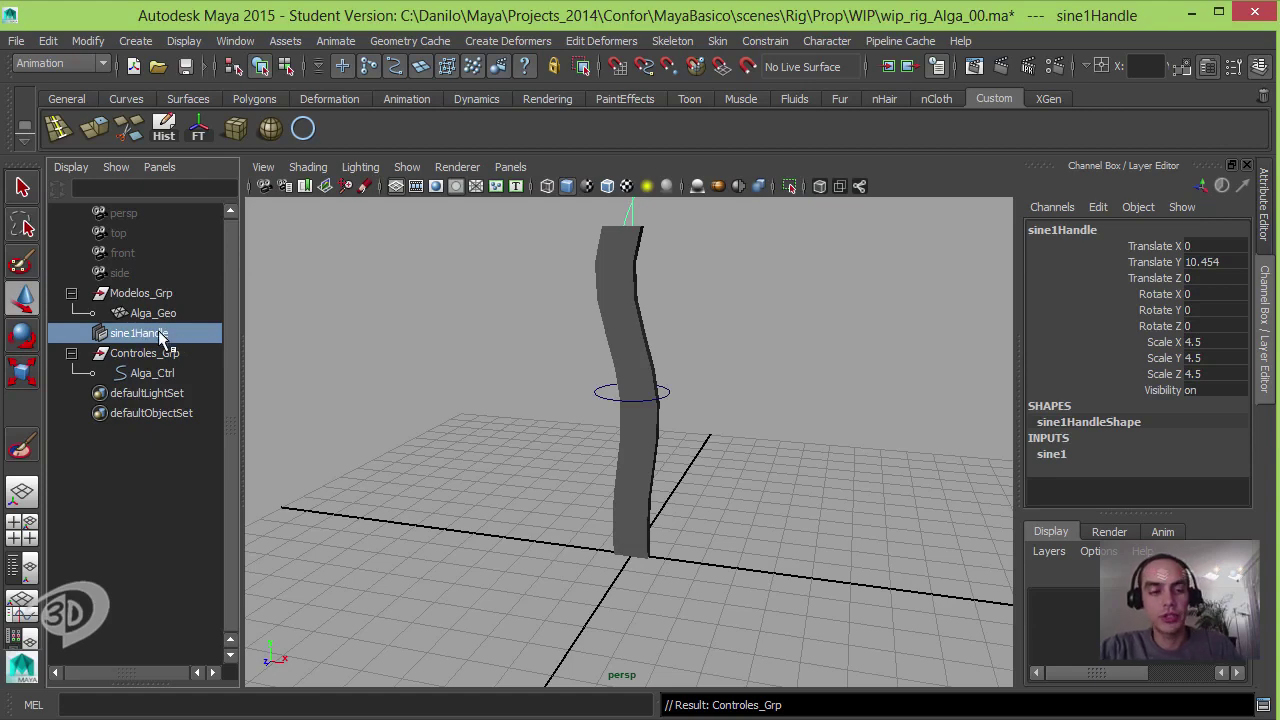
pyautogui.hotkey('ctrl', 'g')
pyautogui.click(72, 374)
pyautogui.doubleClick(148, 375)
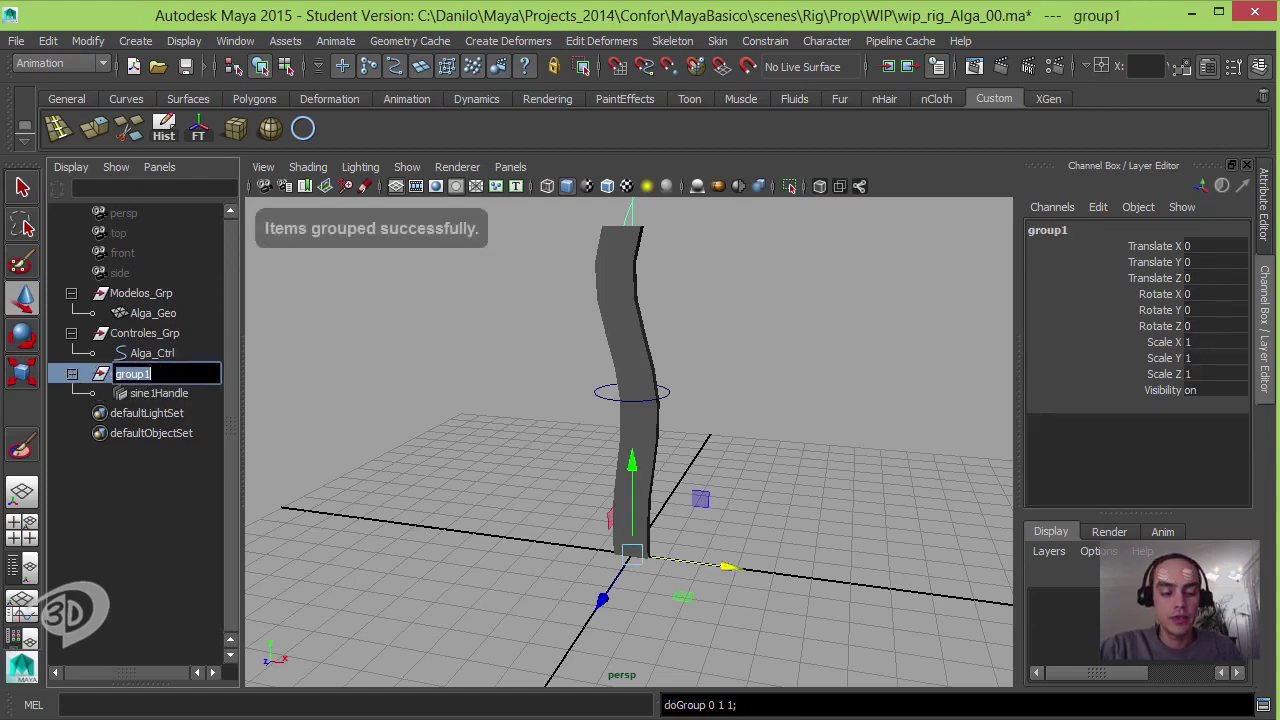
pyautogui.write('Data_Grp')
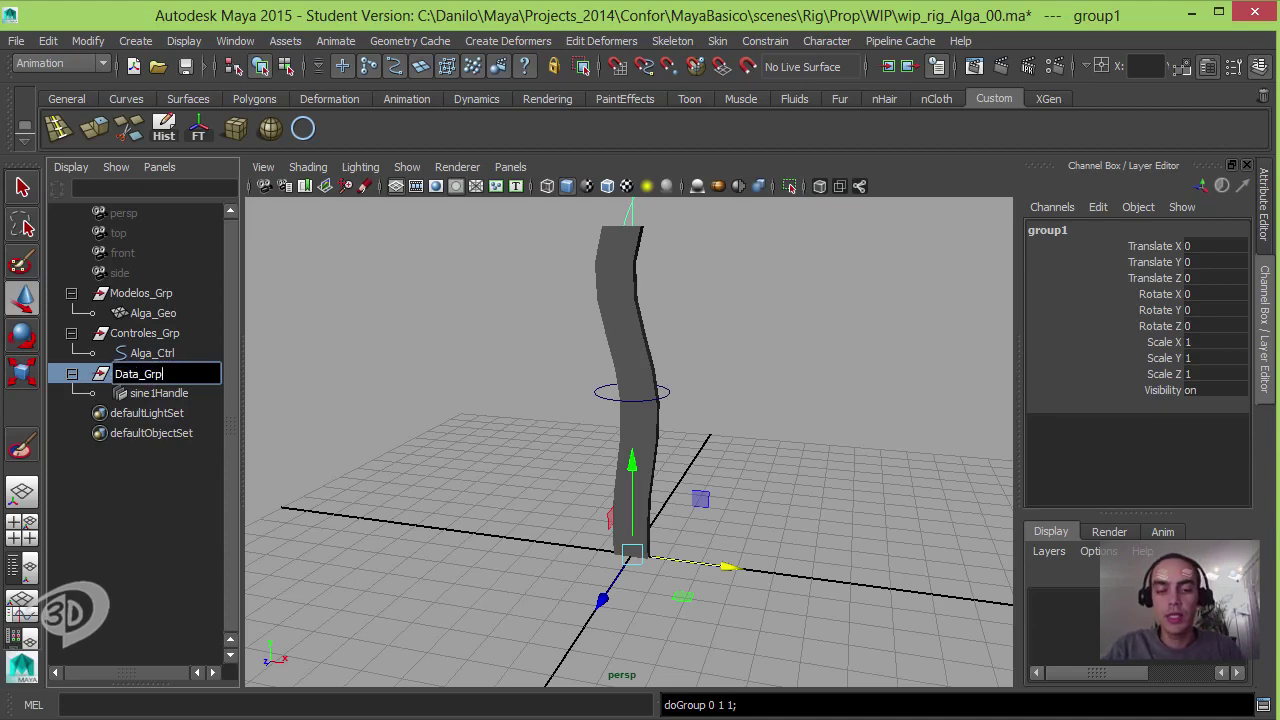
pyautogui.press('Return')
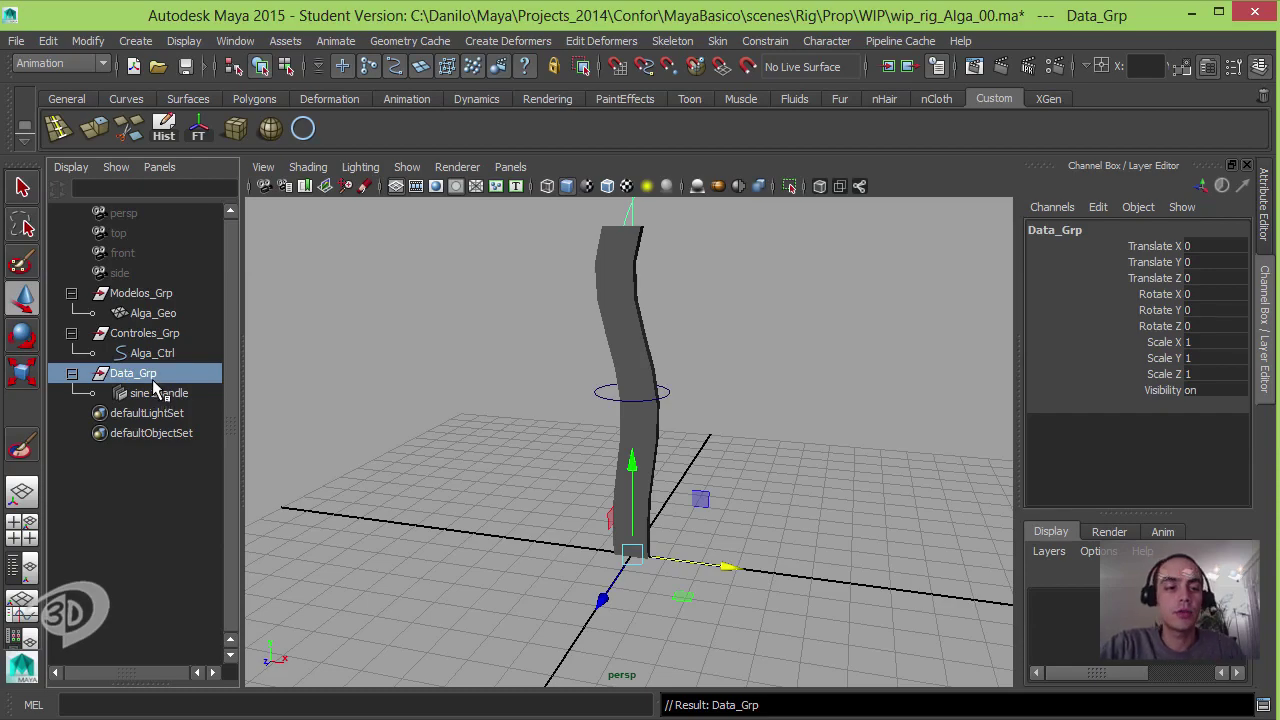
pyautogui.keyDown('alt'); pyautogui.moveTo(552, 370); pyautogui.dragTo(673, 481, button='middle'); pyautogui.keyUp('alt')
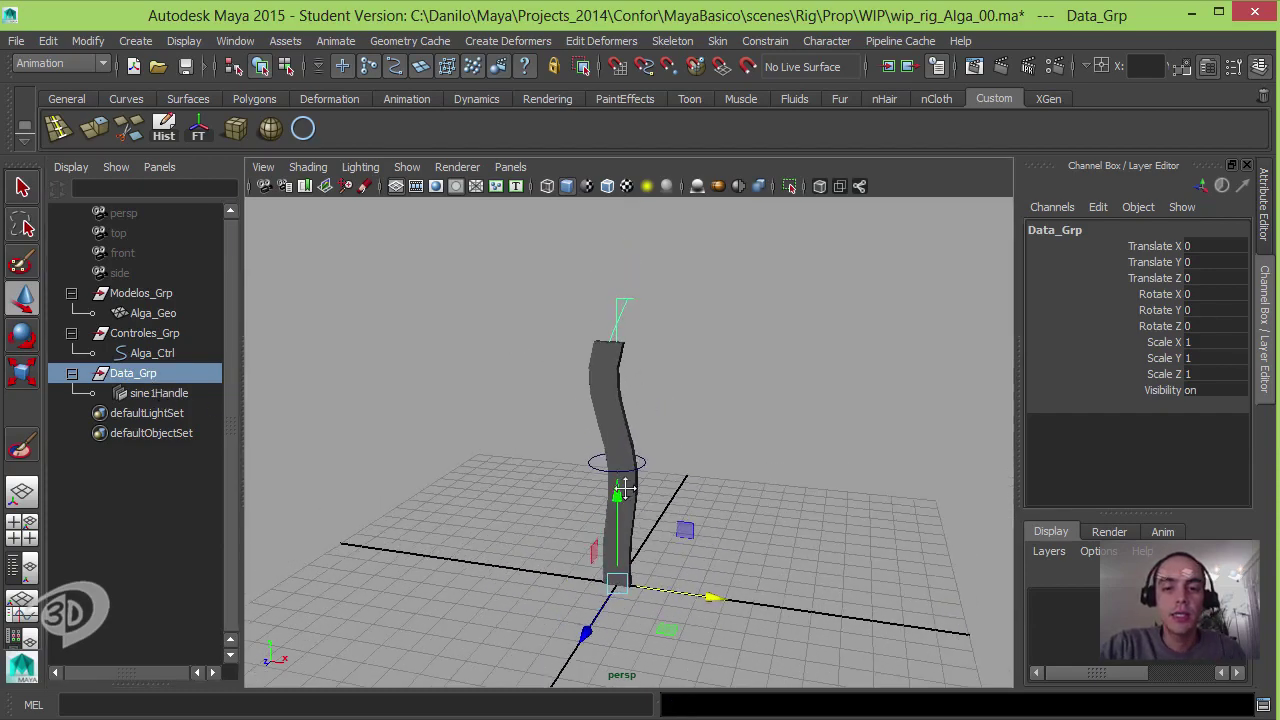
pyautogui.scroll(-1, 686, 486)
pyautogui.scroll(-2, 670, 470)
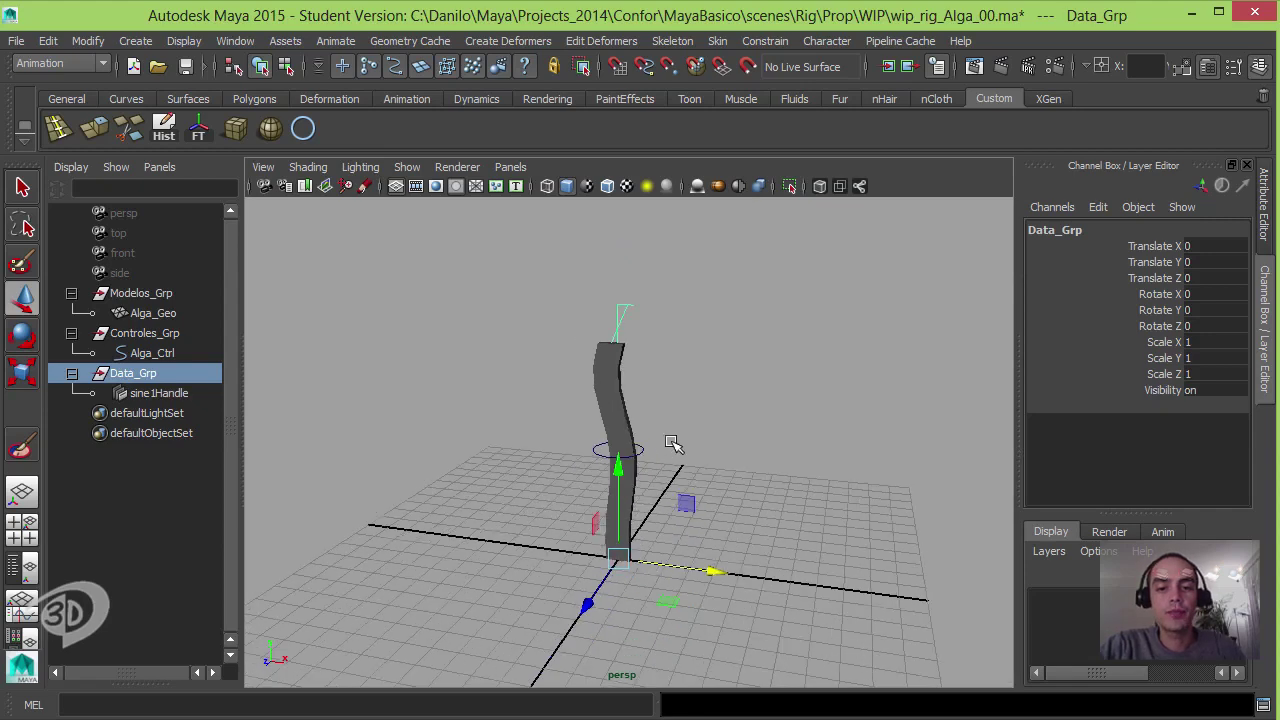
pyautogui.scroll(1, 673, 444)
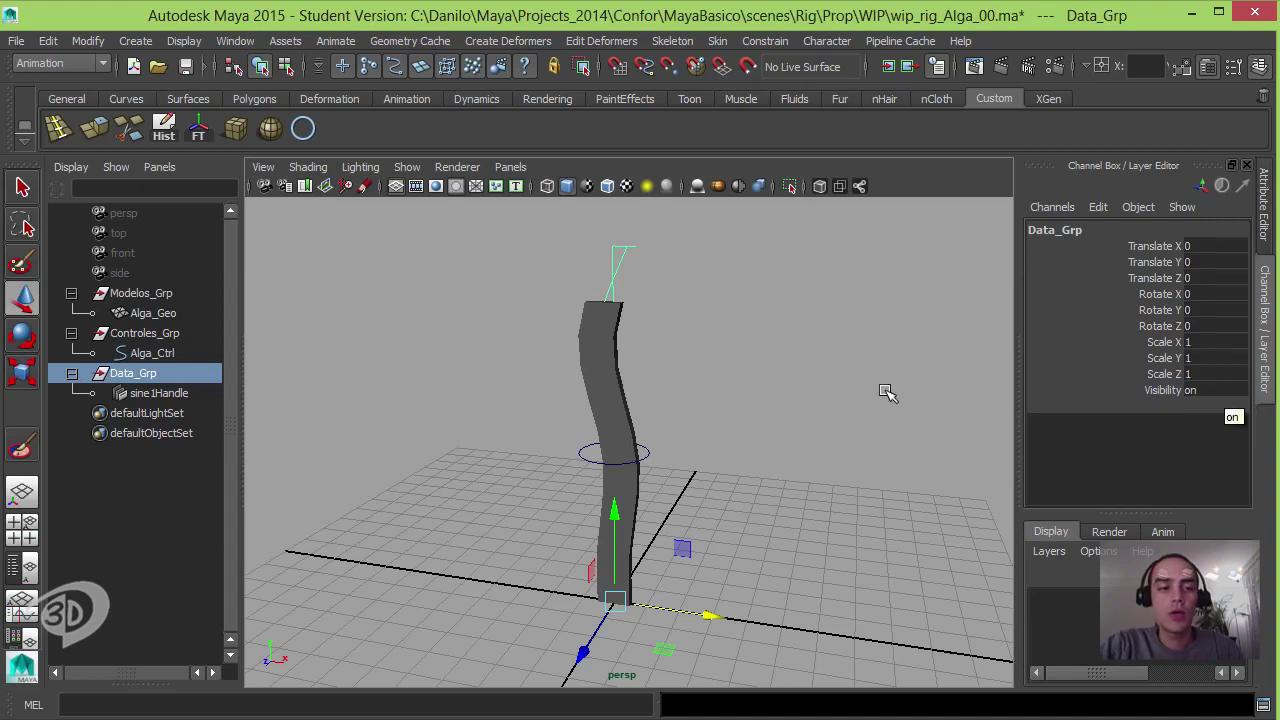
pyautogui.click(581, 461)
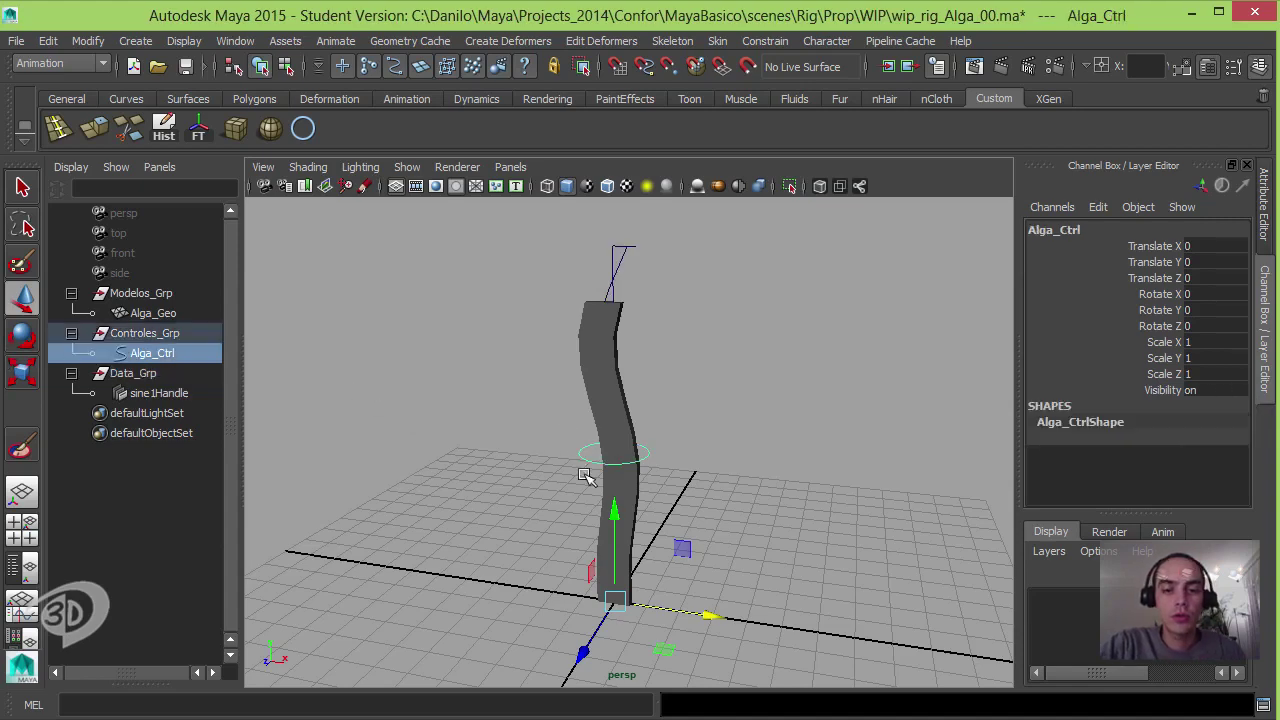
pyautogui.moveTo(615, 605); pyautogui.dragTo(611, 522)
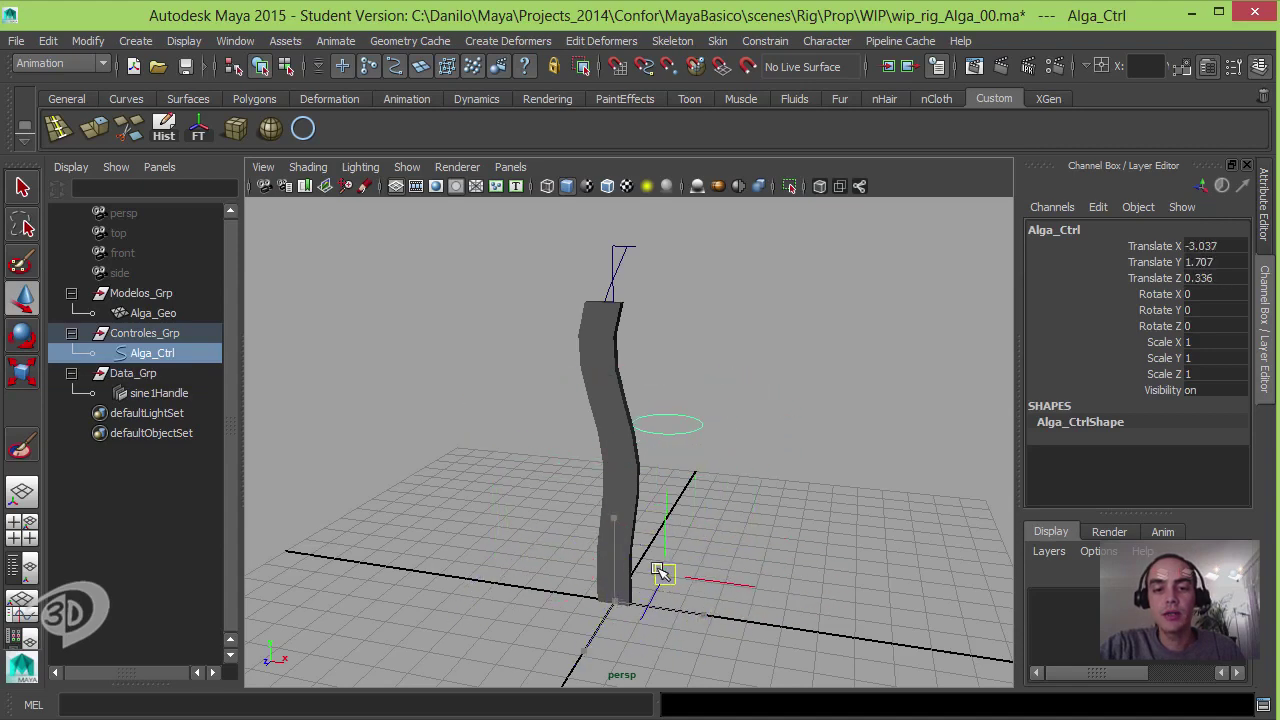
pyautogui.hotkey('ctrl', 'z')
pyautogui.click(150, 380)
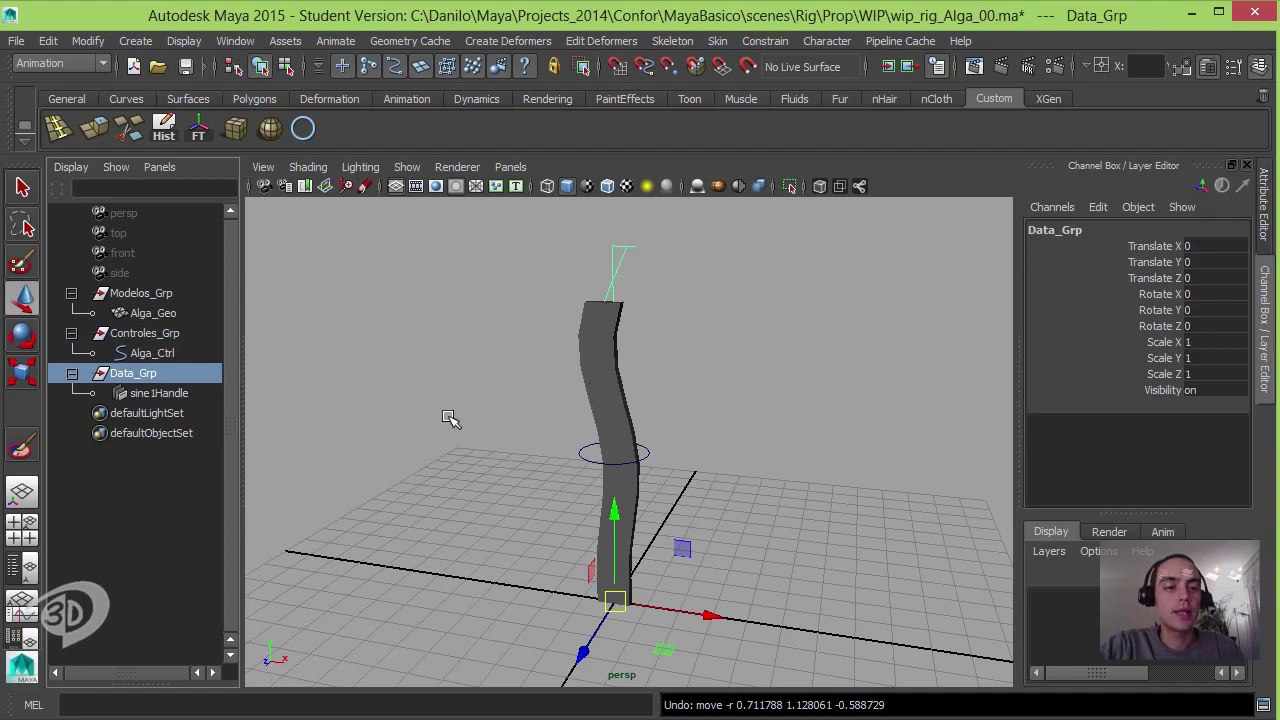
pyautogui.click(160, 355)
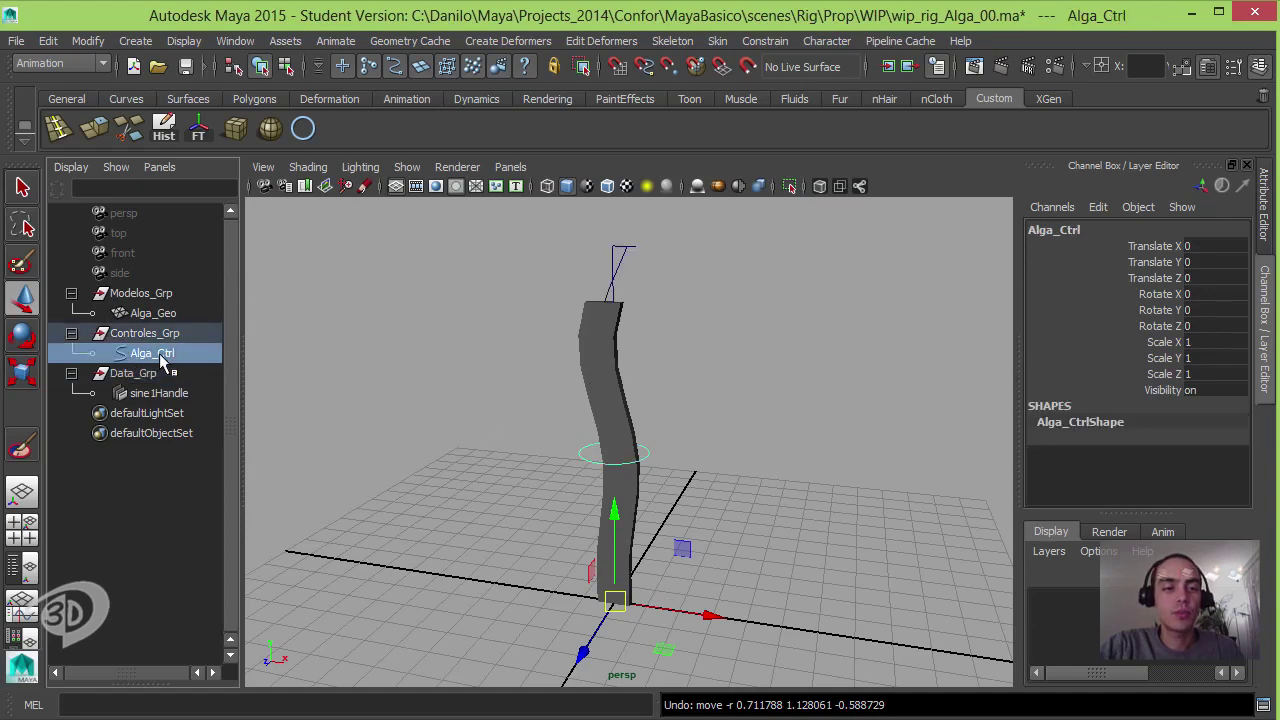
# Step: Parent-constrain and scale-constrain Alga_Geo to Alga_Ctrl, then reselect only Alga_Ctrl
pyautogui.keyDown('ctrl'); pyautogui.click(153, 315); pyautogui.keyUp('ctrl')
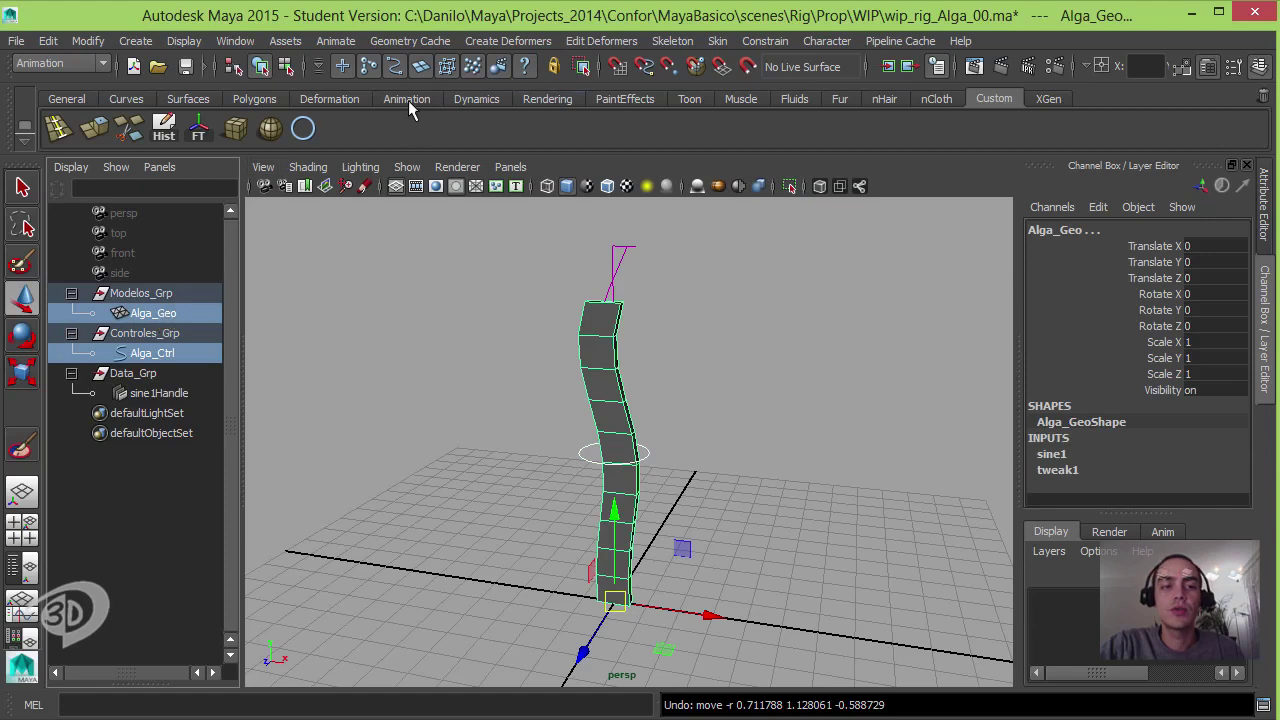
pyautogui.click(762, 44)
pyautogui.click(778, 184)
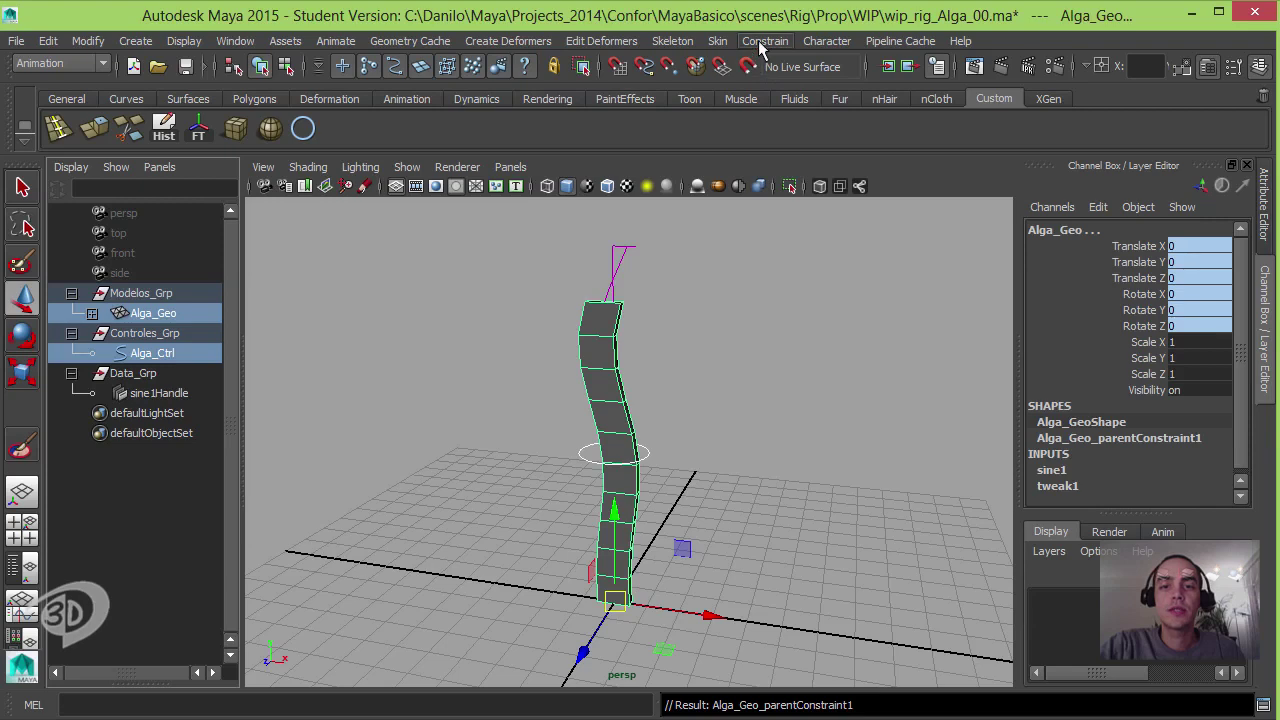
pyautogui.click(765, 41)
pyautogui.click(775, 127)
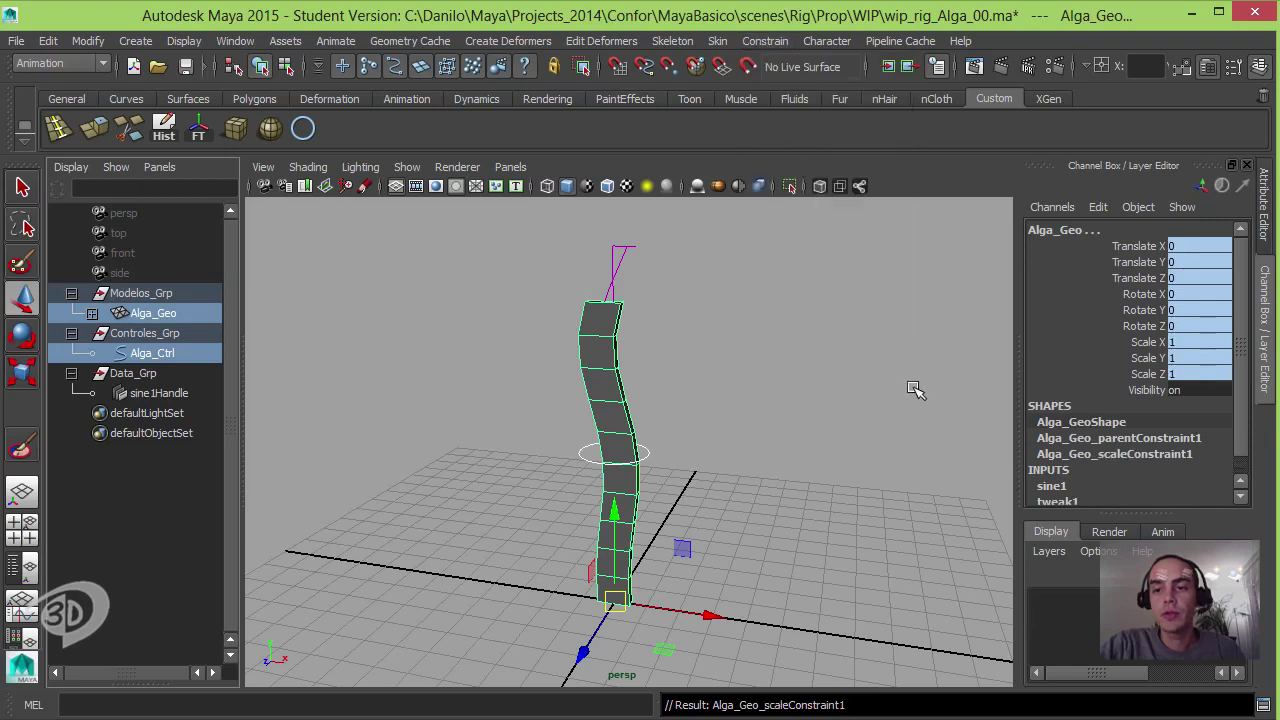
pyautogui.click(160, 353)
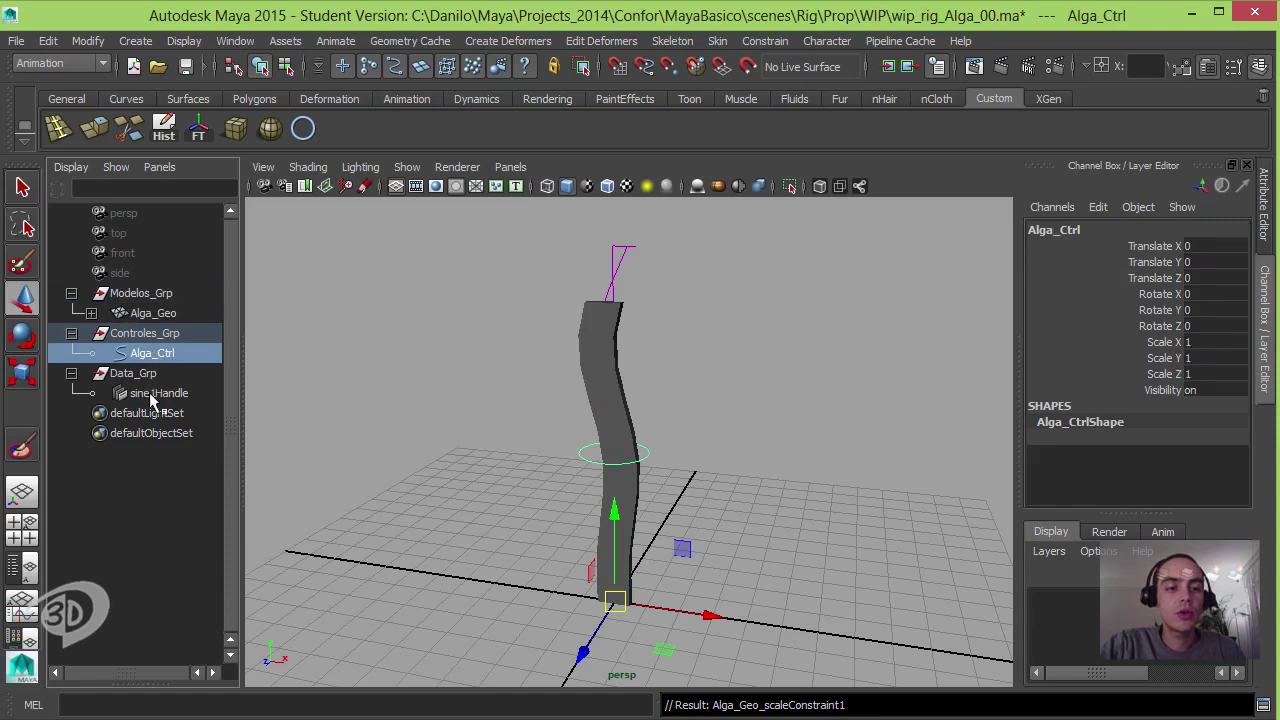
# Step: Add parent and scale constraints from Alga_Ctrl to sine1Handle, then reselect Alga_Ctrl
pyautogui.keyDown('ctrl'); pyautogui.click(152, 395); pyautogui.keyUp('ctrl')
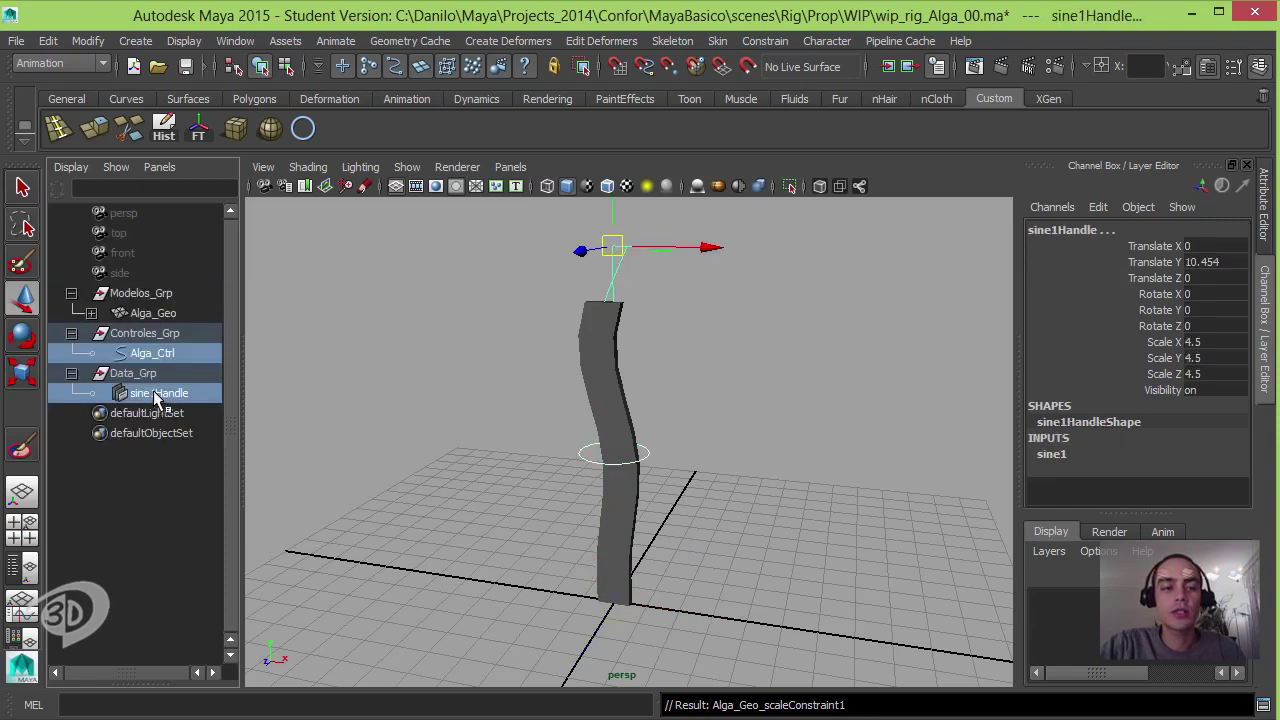
pyautogui.click(750, 46)
pyautogui.click(788, 146)
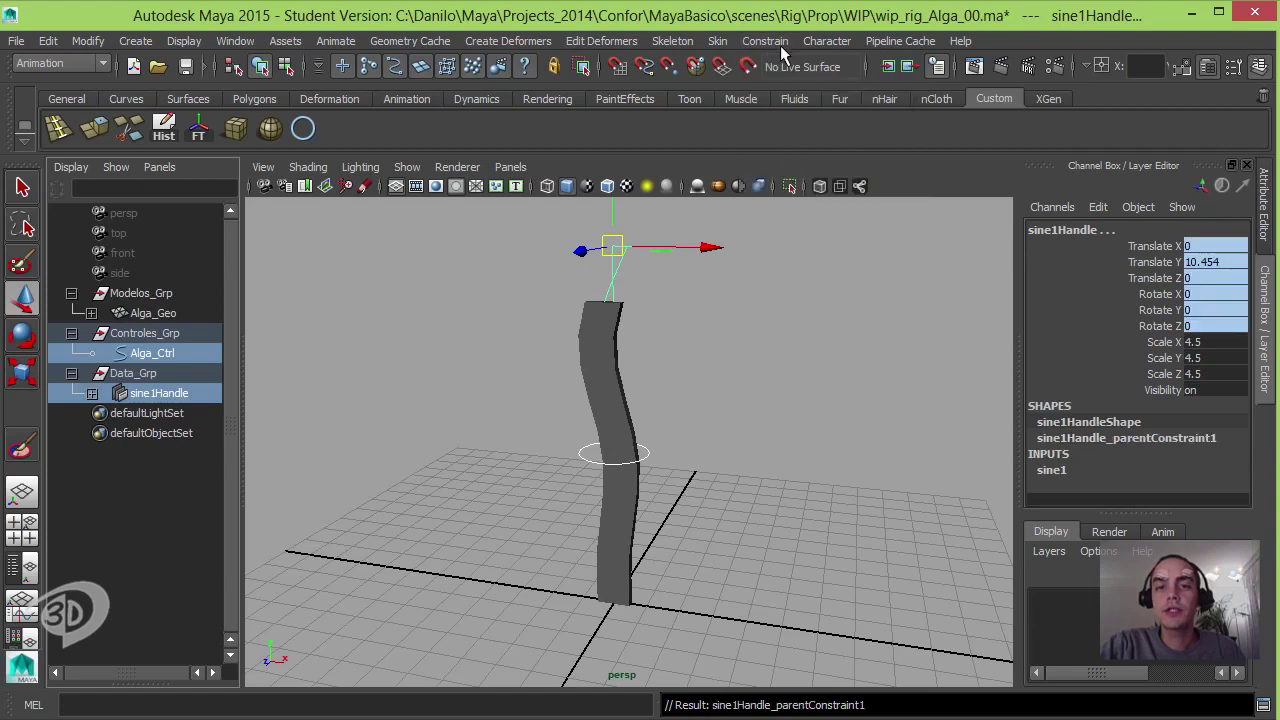
pyautogui.click(781, 47)
pyautogui.click(790, 129)
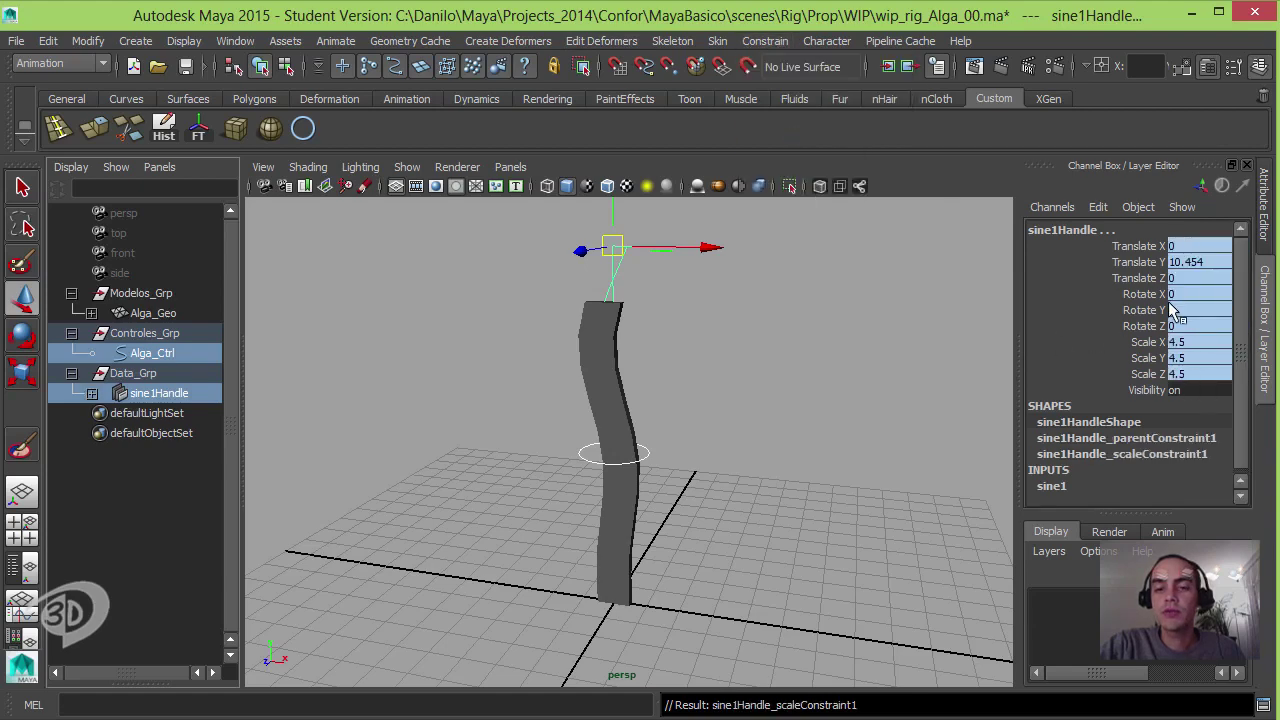
pyautogui.click(735, 441)
pyautogui.click(648, 455)
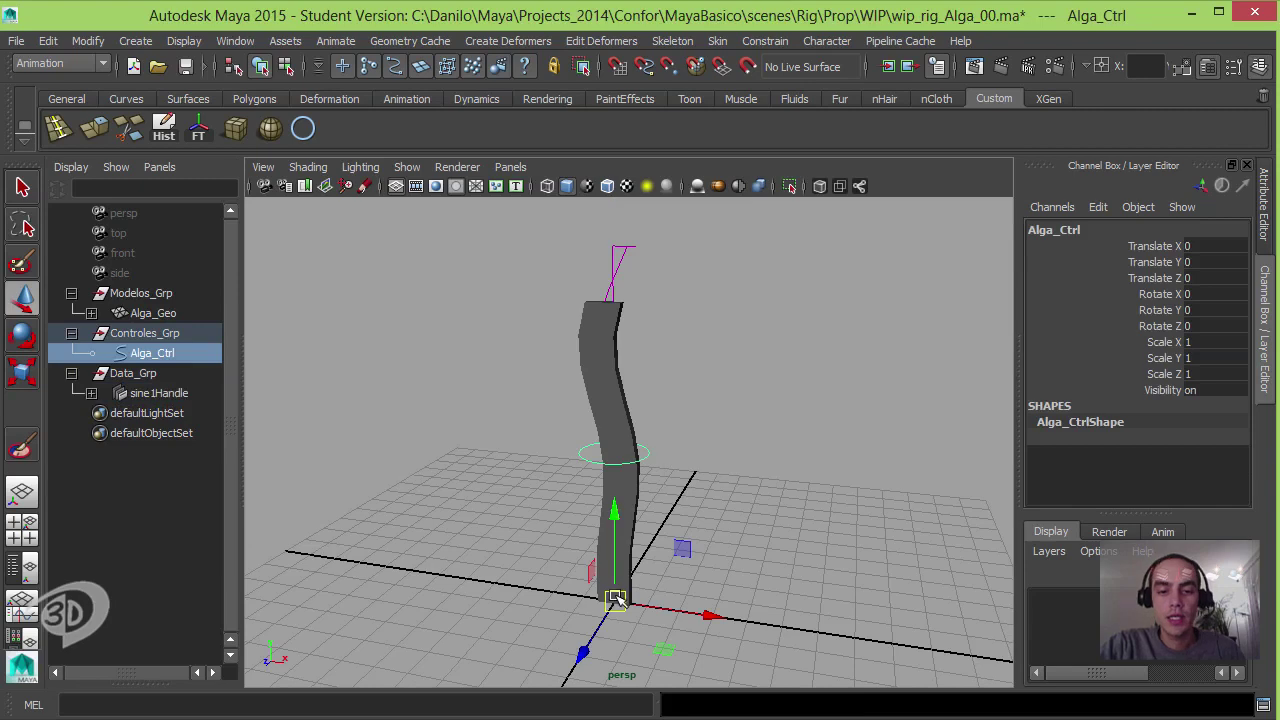
# Step: Move and rotate Alga_Ctrl to check that the seaweed follows the control
pyautogui.moveTo(619, 599)
pyautogui.mouseDown()
pyautogui.moveTo(705, 550)
pyautogui.moveTo(729, 563)
pyautogui.mouseUp()
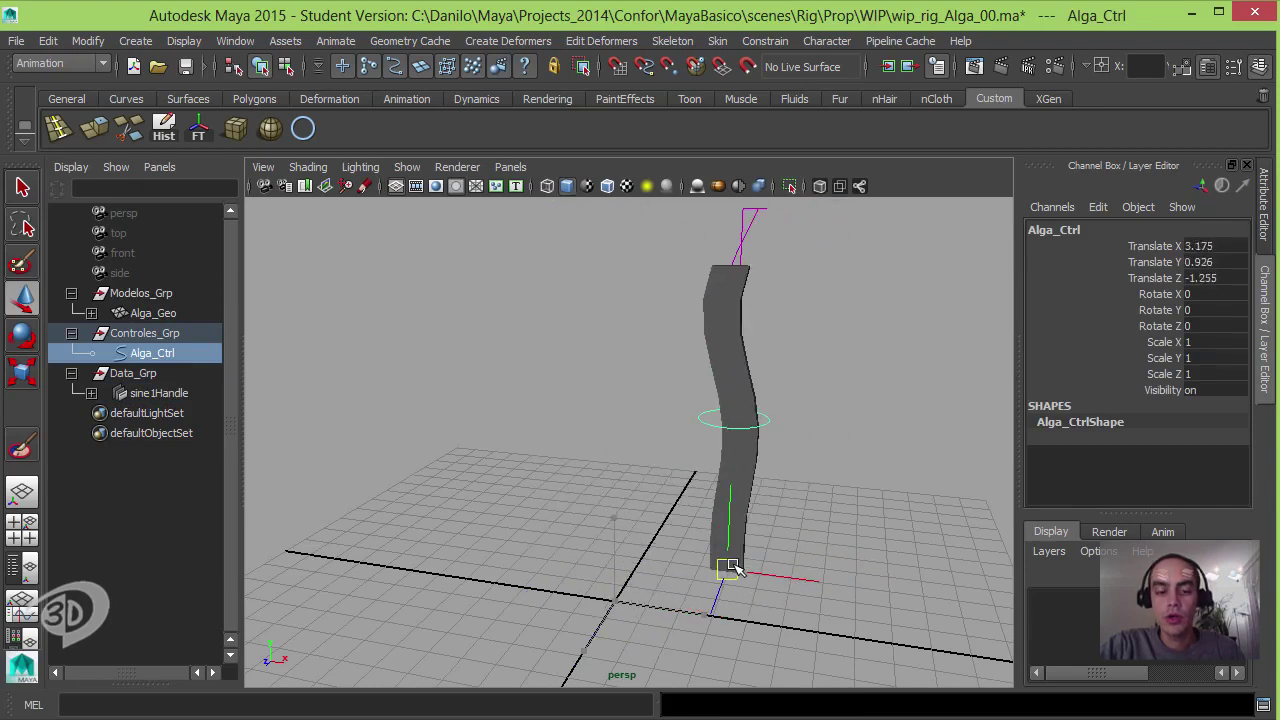
pyautogui.press('e')
pyautogui.moveTo(737, 503)
pyautogui.mouseDown()
pyautogui.moveTo(691, 534)
pyautogui.moveTo(724, 518)
pyautogui.mouseUp()
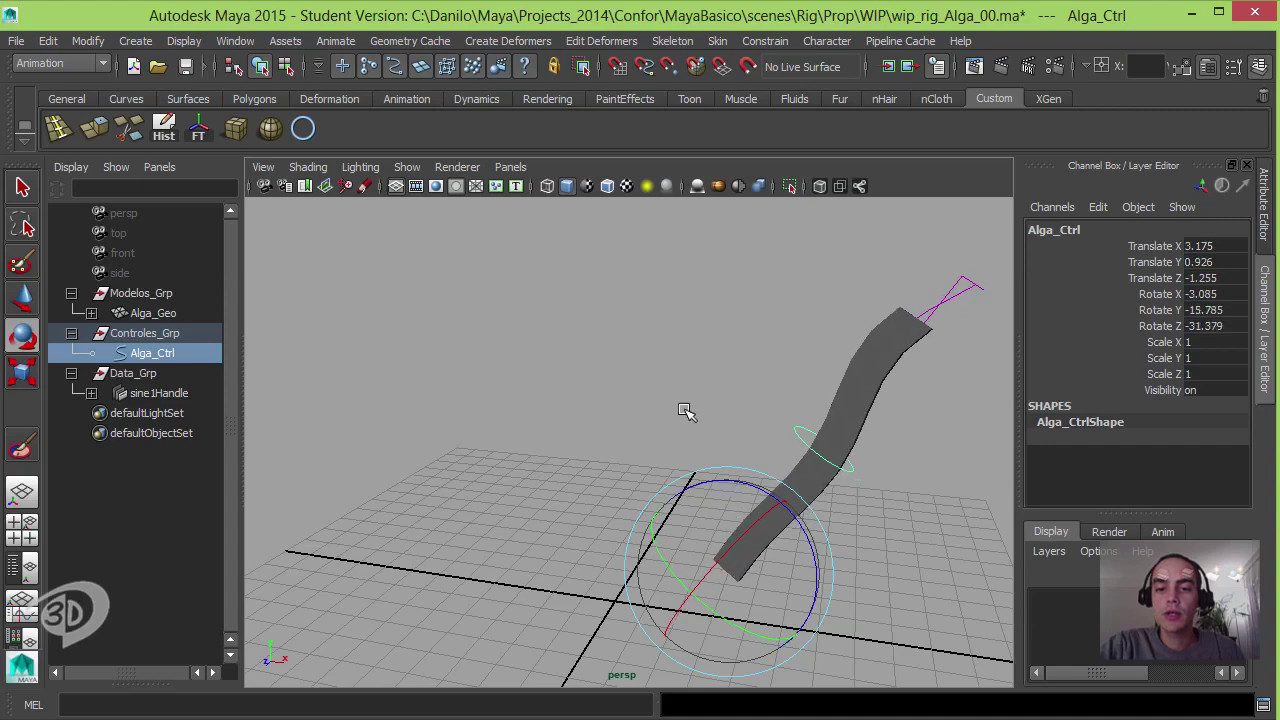
pyautogui.moveTo(686, 409)
pyautogui.keyDown('alt'); pyautogui.mouseDown()
pyautogui.moveTo(623, 383)
pyautogui.moveTo(786, 297)
pyautogui.mouseUp(); pyautogui.keyUp('alt')
# Step: Scrub sine1's Offset to test the wave travelling along the stalk
pyautogui.click(834, 331)
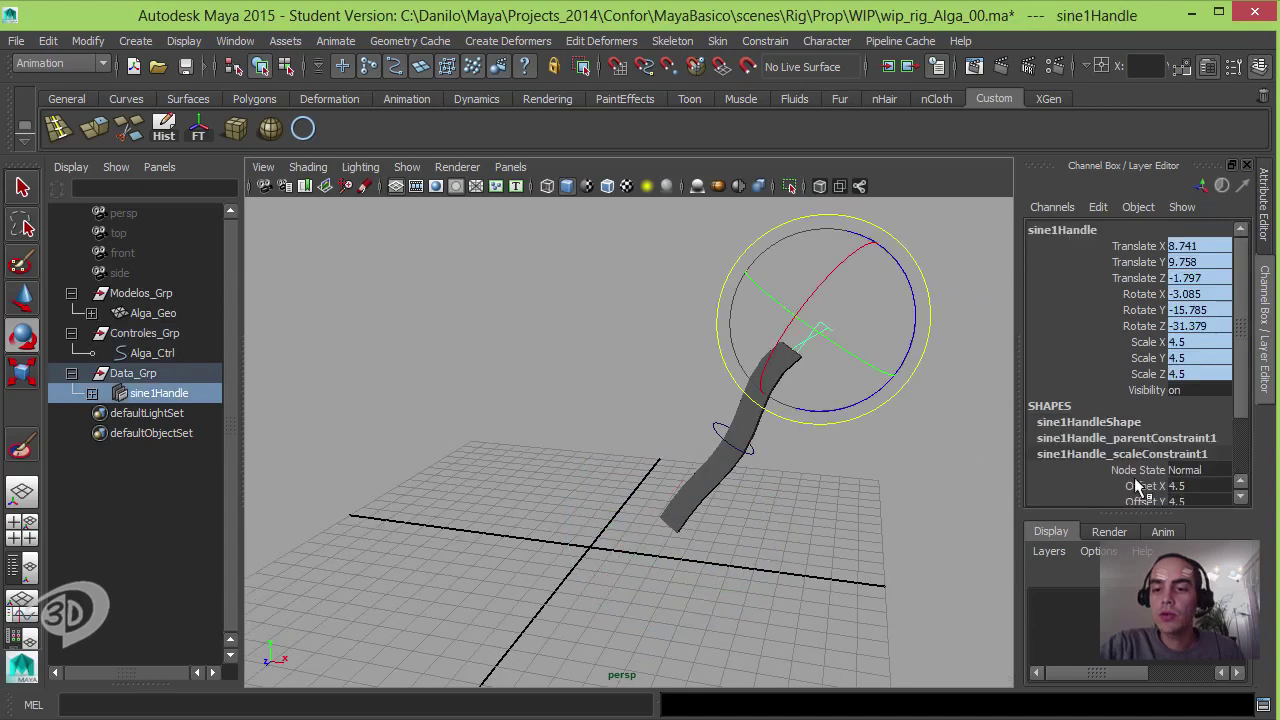
pyautogui.scroll(-1, 1154, 458)
pyautogui.scroll(-1, 1152, 459)
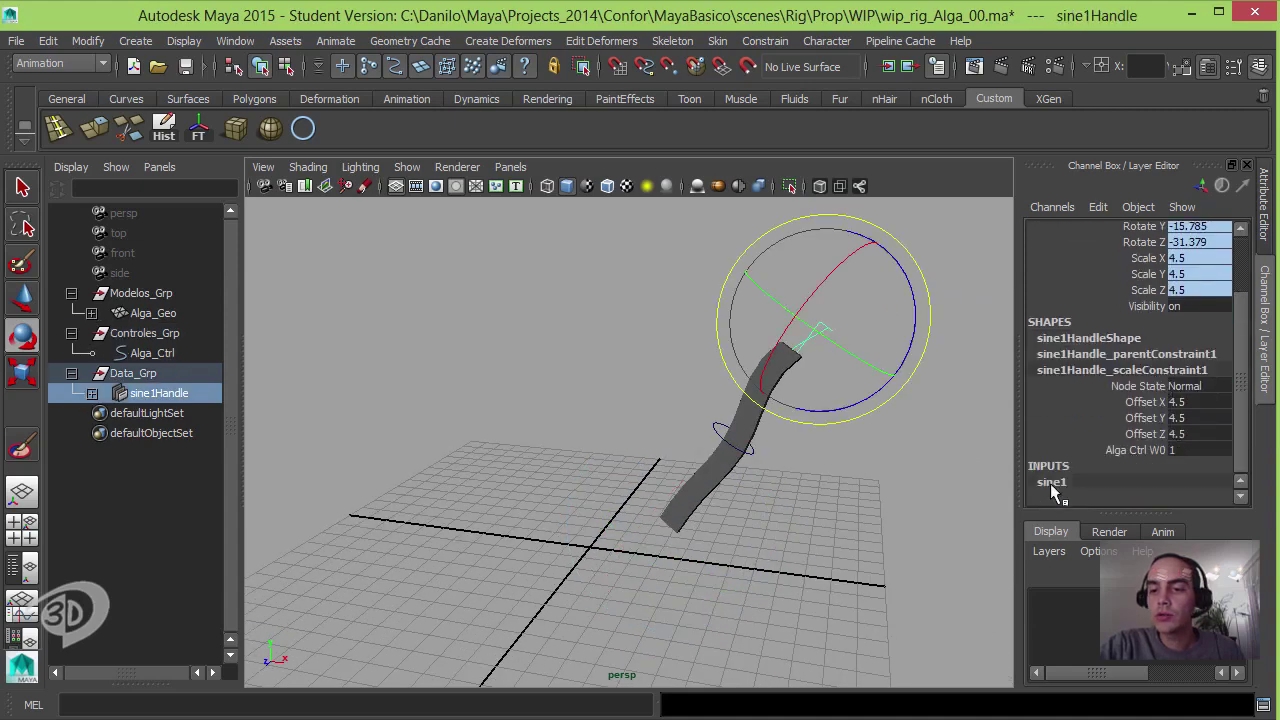
pyautogui.click(1052, 482)
pyautogui.scroll(-2, 1100, 463)
pyautogui.click(1150, 456)
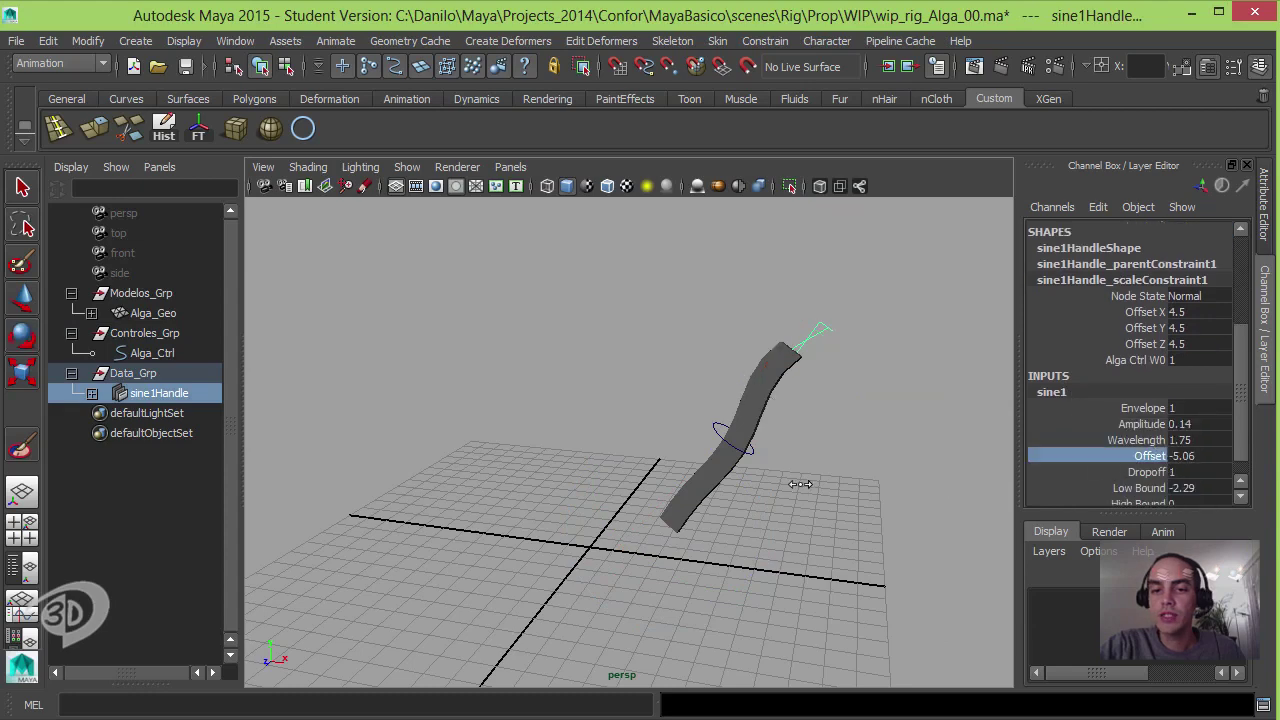
pyautogui.moveTo(800, 480)
pyautogui.mouseDown(button='middle')
pyautogui.moveTo(917, 472)
pyautogui.moveTo(690, 455)
pyautogui.mouseUp(button='middle')
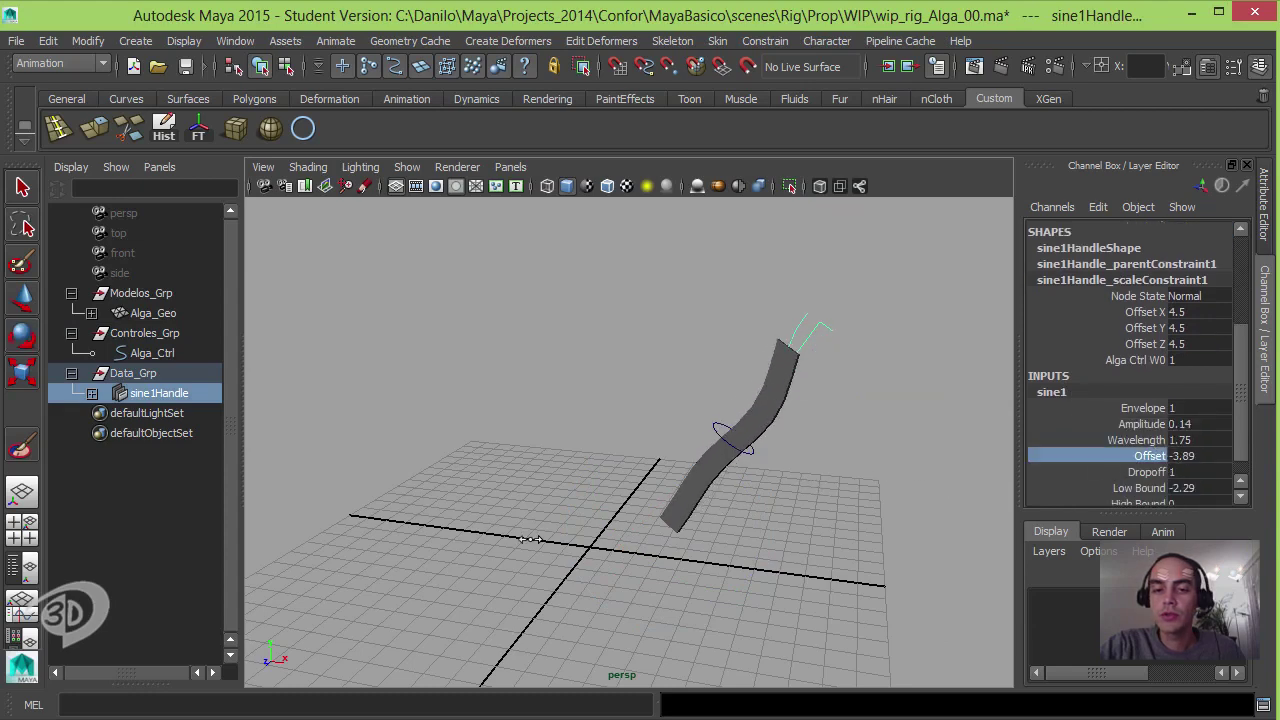
pyautogui.scroll(-2, 690, 455)
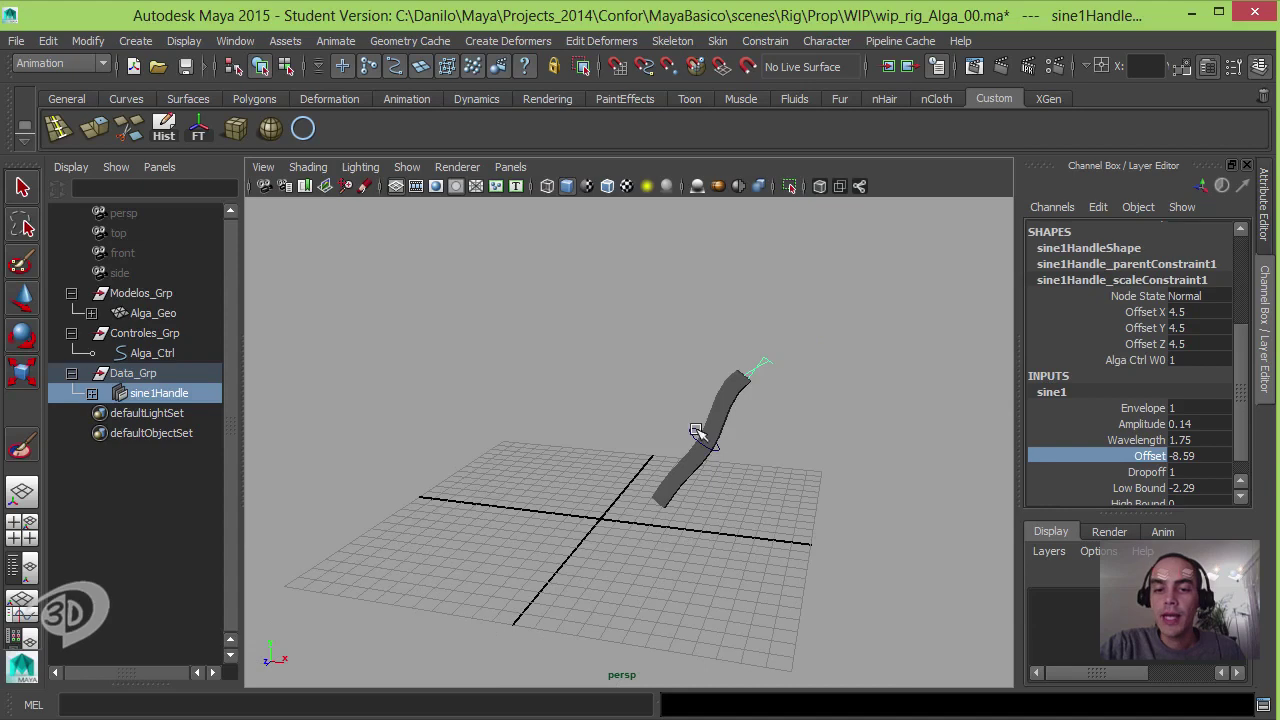
# Step: Reset all of Alga_Ctrl's translate and rotate channels to 0
pyautogui.click(692, 433)
pyautogui.moveTo(1220, 326); pyautogui.dragTo(1215, 246)
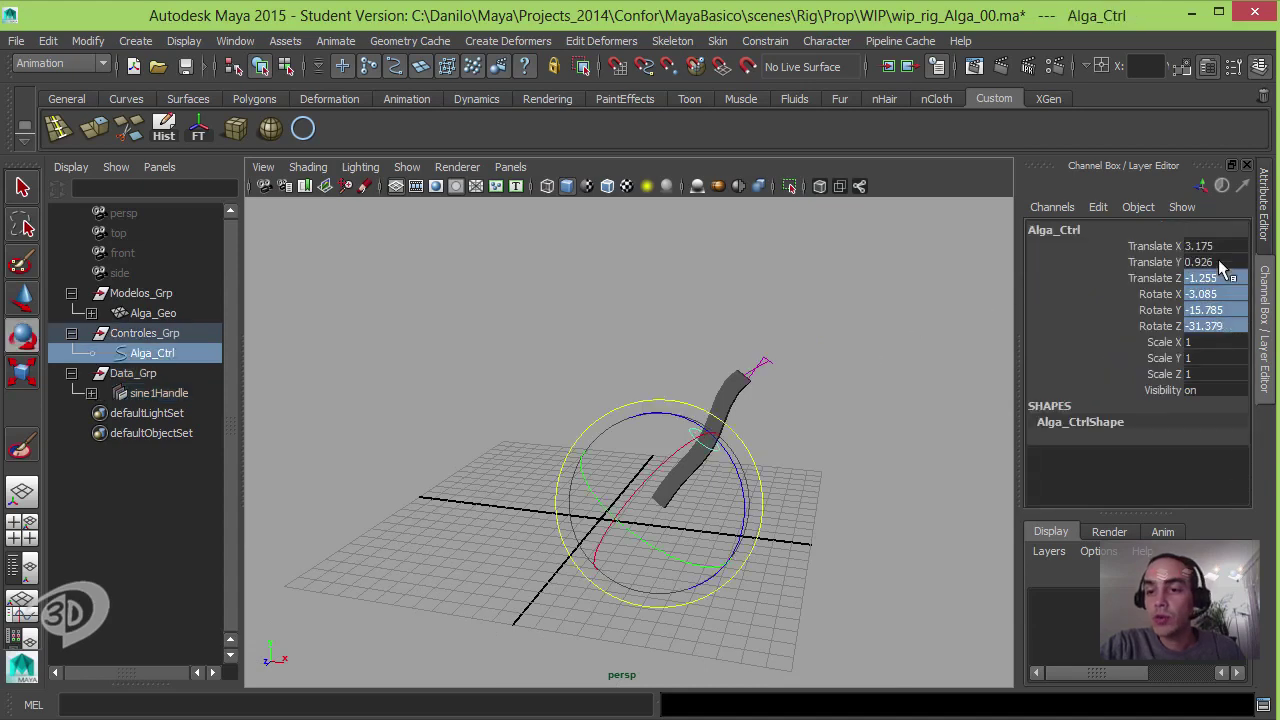
pyautogui.write('0')
pyautogui.press('Return')
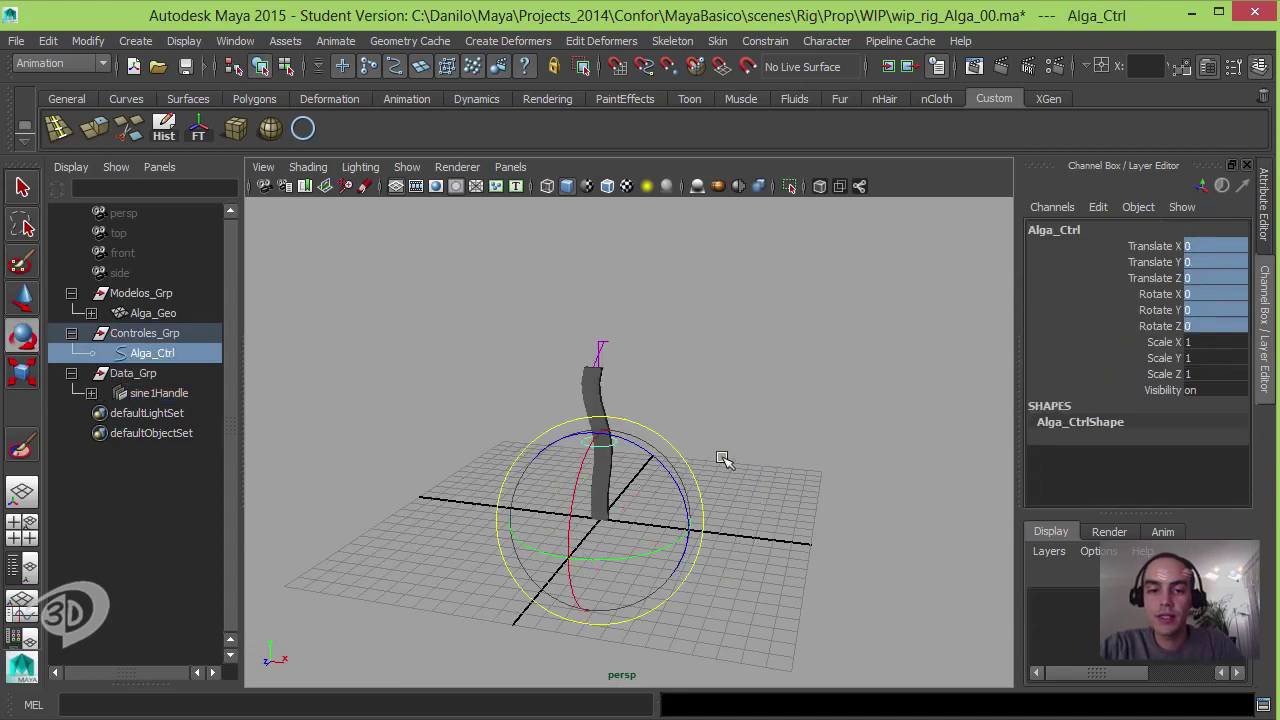
pyautogui.moveTo(677, 434)
pyautogui.keyDown('alt'); pyautogui.mouseDown()
pyautogui.moveTo(663, 409)
pyautogui.moveTo(806, 453)
pyautogui.moveTo(734, 434)
pyautogui.moveTo(823, 440)
pyautogui.moveTo(698, 449)
pyautogui.mouseUp(); pyautogui.keyUp('alt')
pyautogui.click(734, 434)
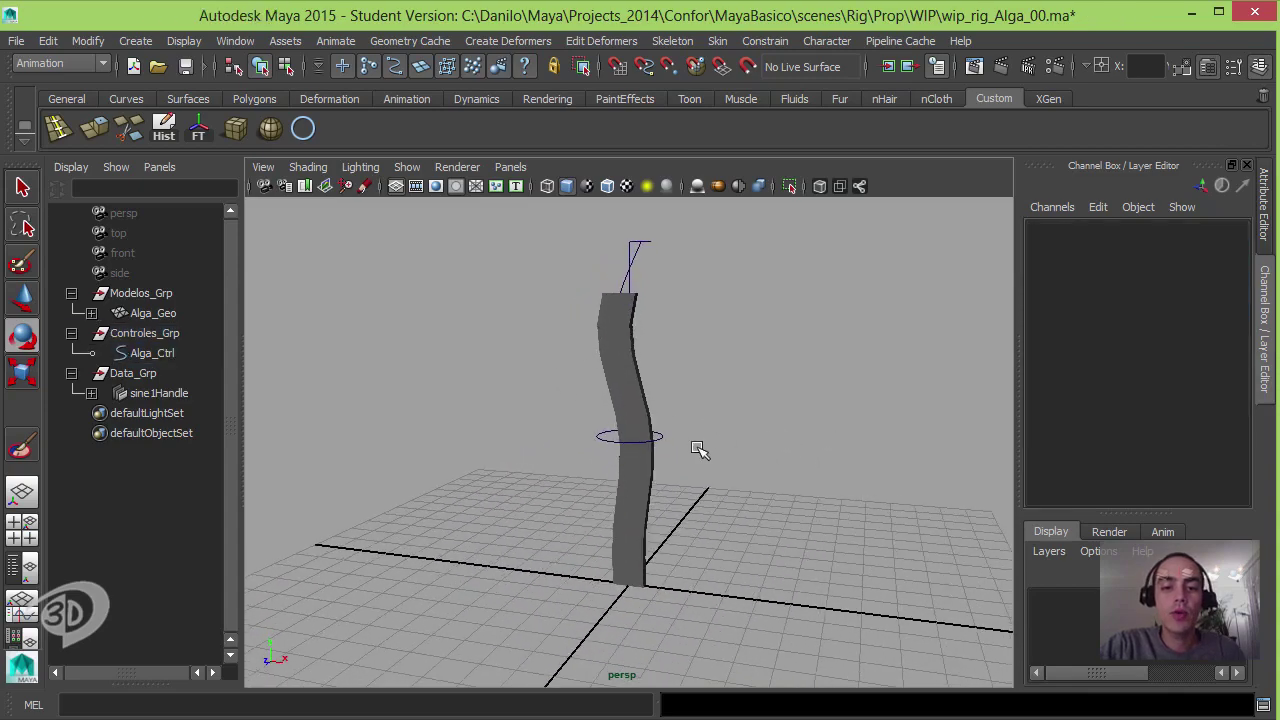
pyautogui.click(610, 437)
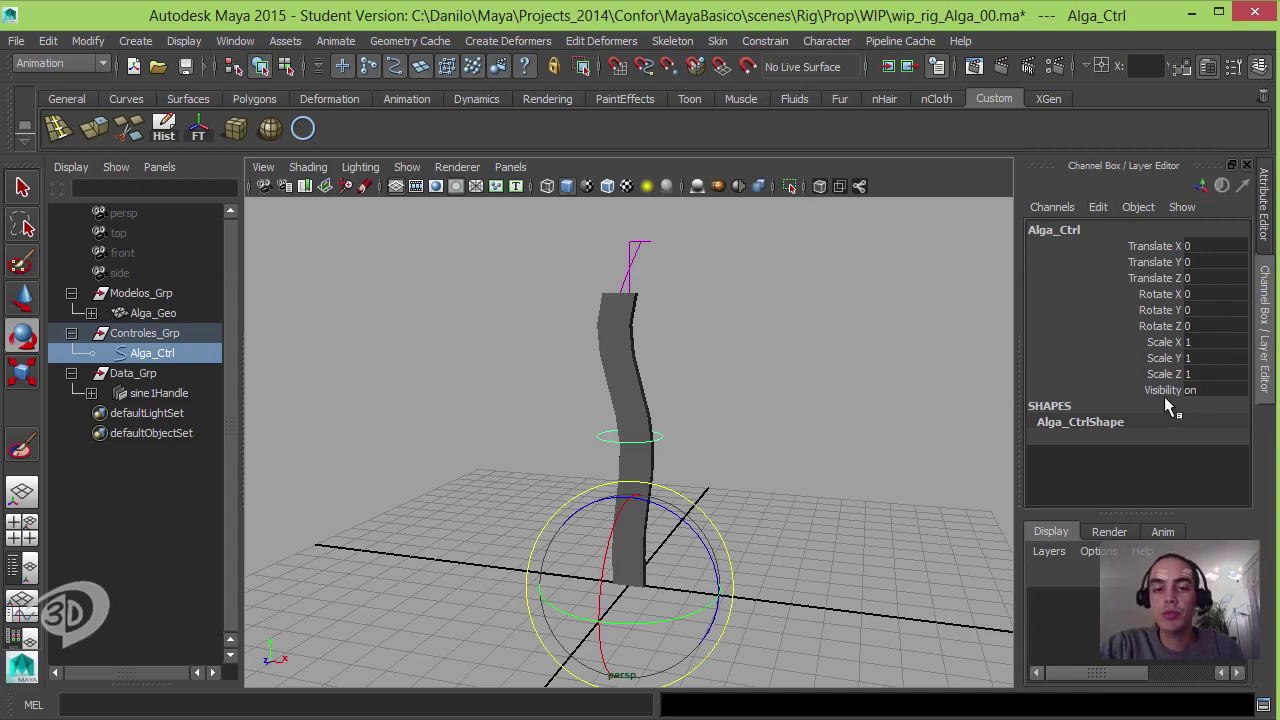
# Step: Add a keyable float attribute named sineOffset to Alga_Ctrl with Add Attribute
pyautogui.click(1097, 208)
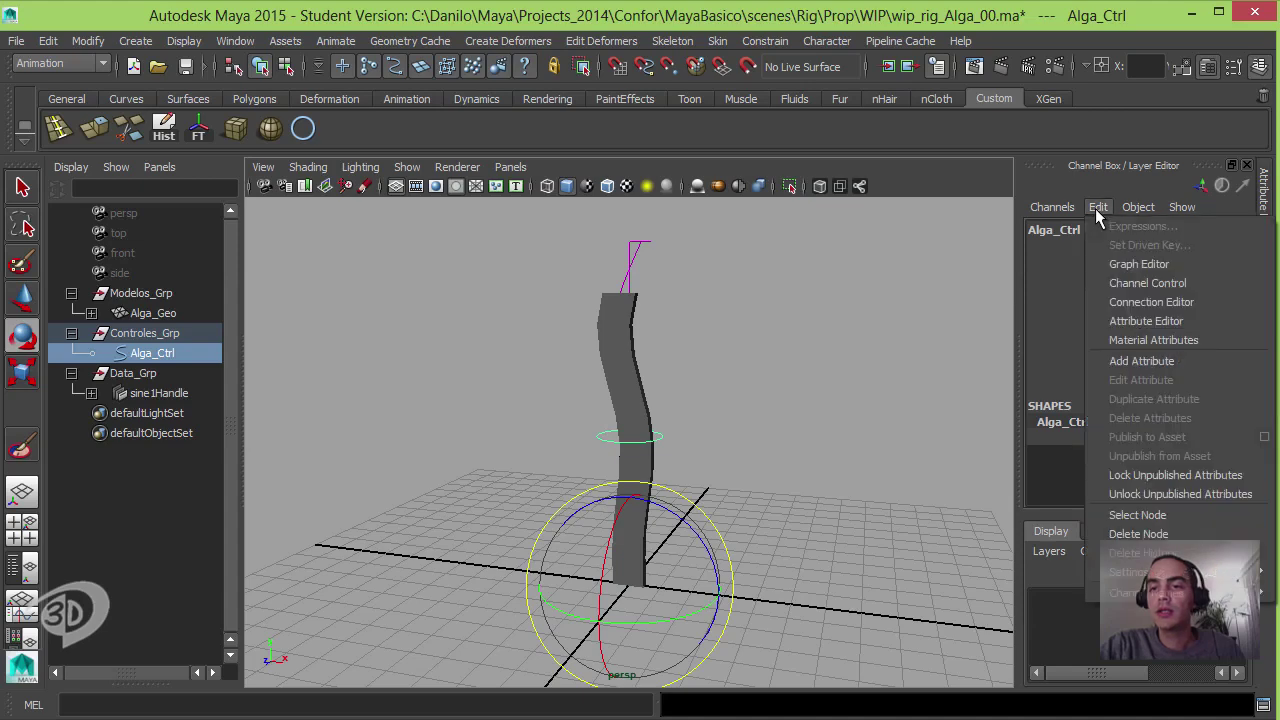
pyautogui.click(1138, 363)
pyautogui.moveTo(787, 253)
pyautogui.mouseDown()
pyautogui.moveTo(897, 32)
pyautogui.moveTo(914, 86)
pyautogui.mouseUp()
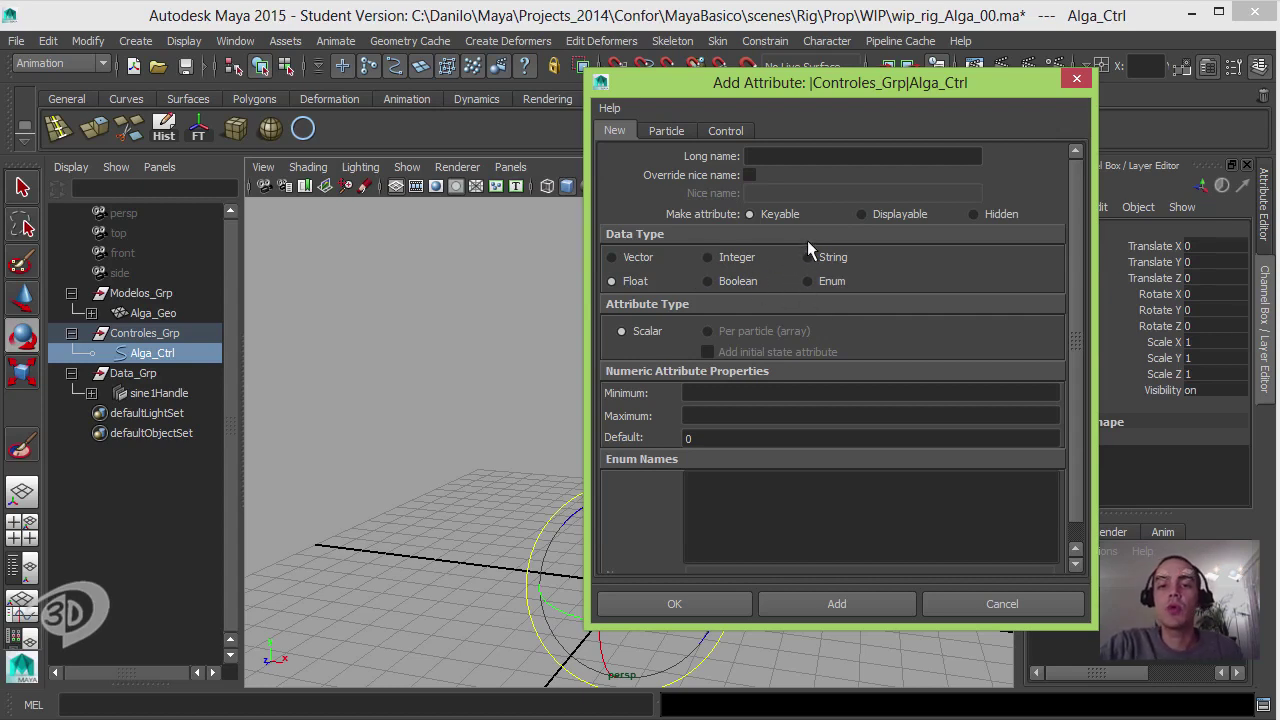
pyautogui.click(803, 157)
pyautogui.write('sineOffset')
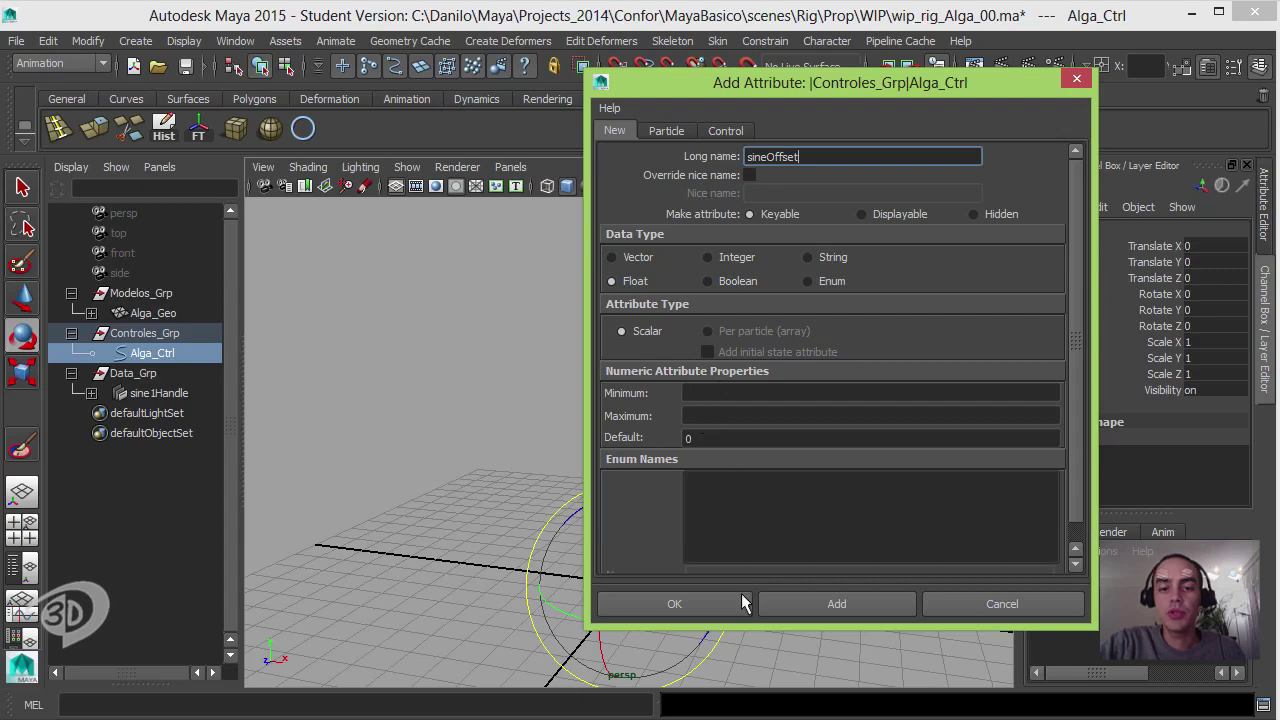
pyautogui.click(674, 604)
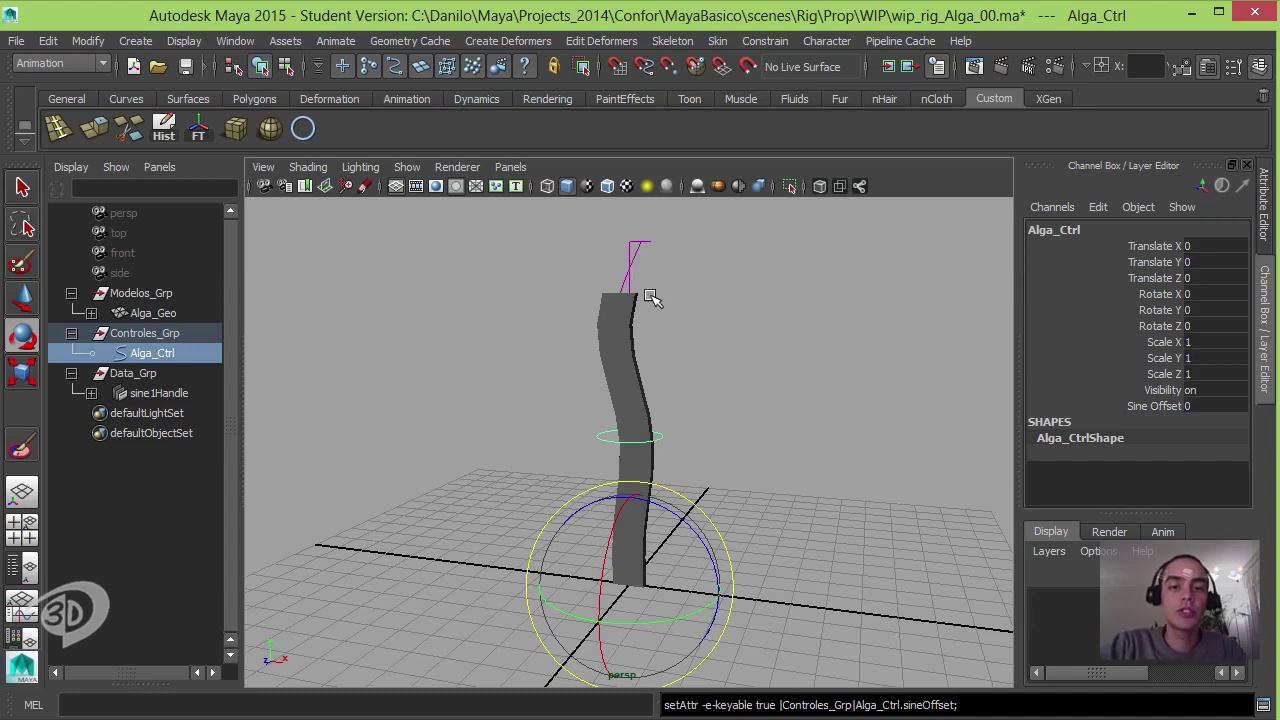
# Step: Open the Connection Editor and load sine1Handle as the target side
pyautogui.click(240, 42)
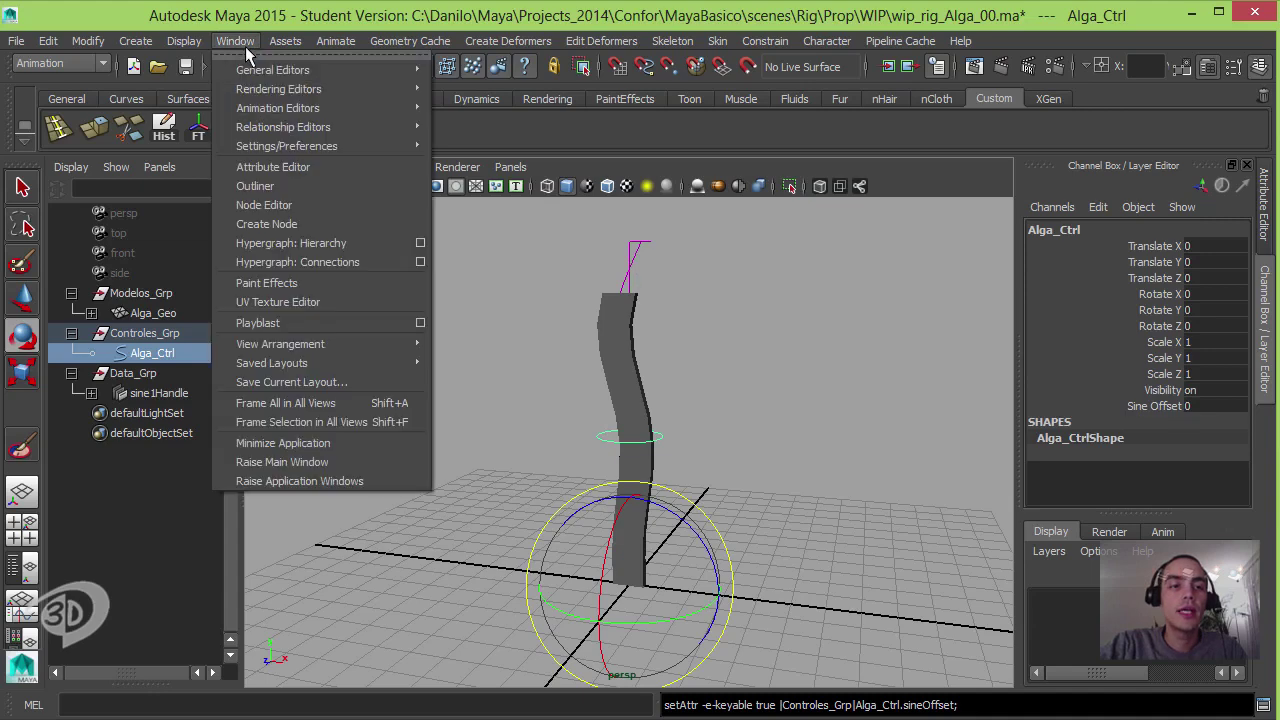
pyautogui.moveTo(272, 70)
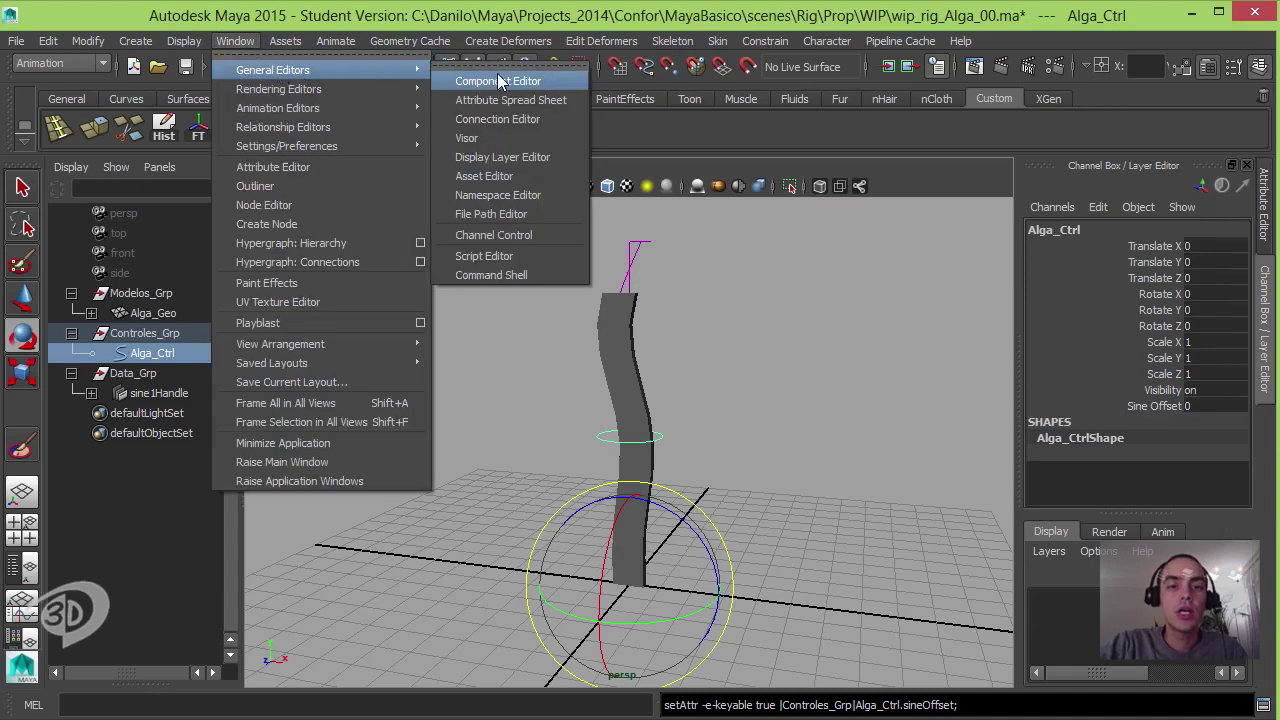
pyautogui.click(561, 120)
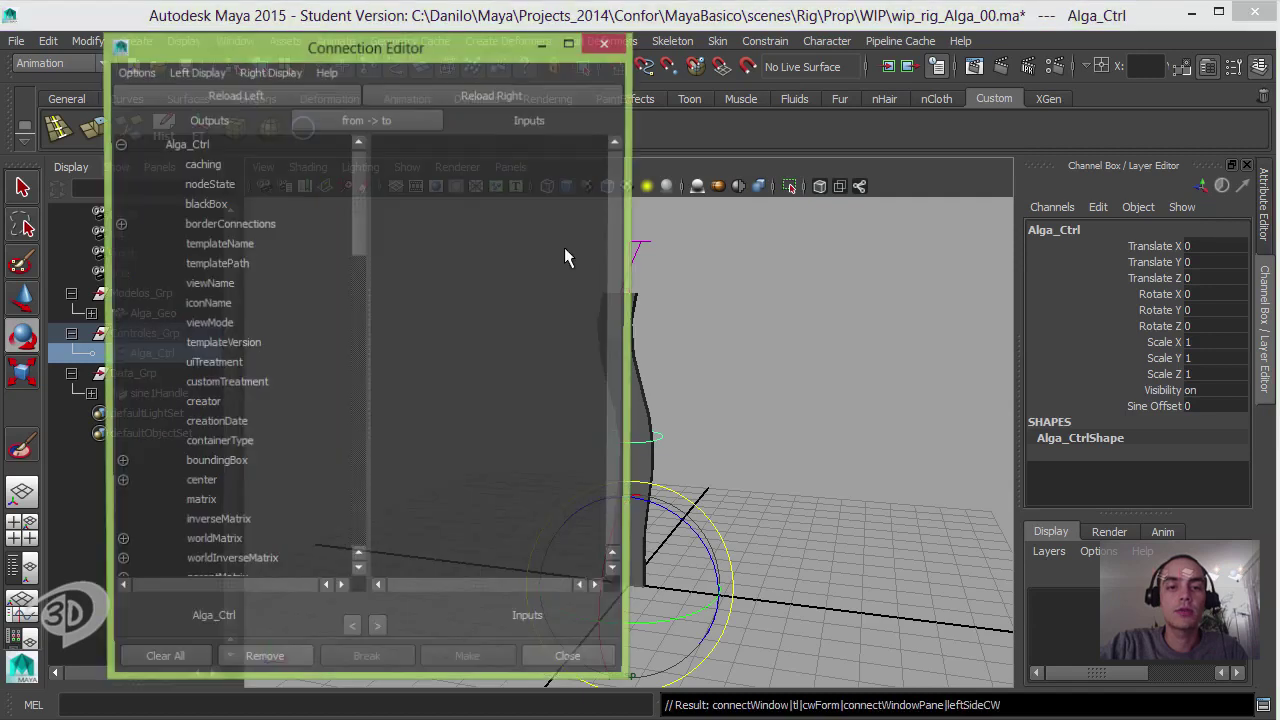
pyautogui.moveTo(469, 46); pyautogui.dragTo(625, 46)
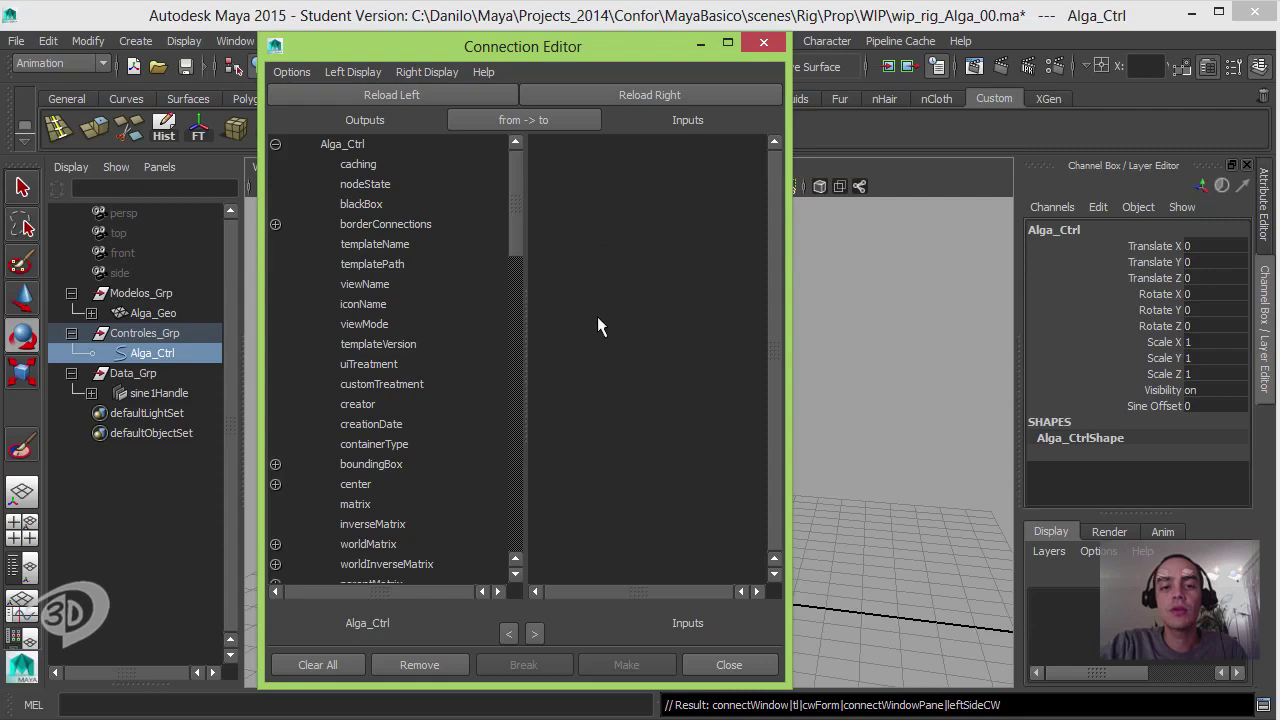
pyautogui.click(91, 393)
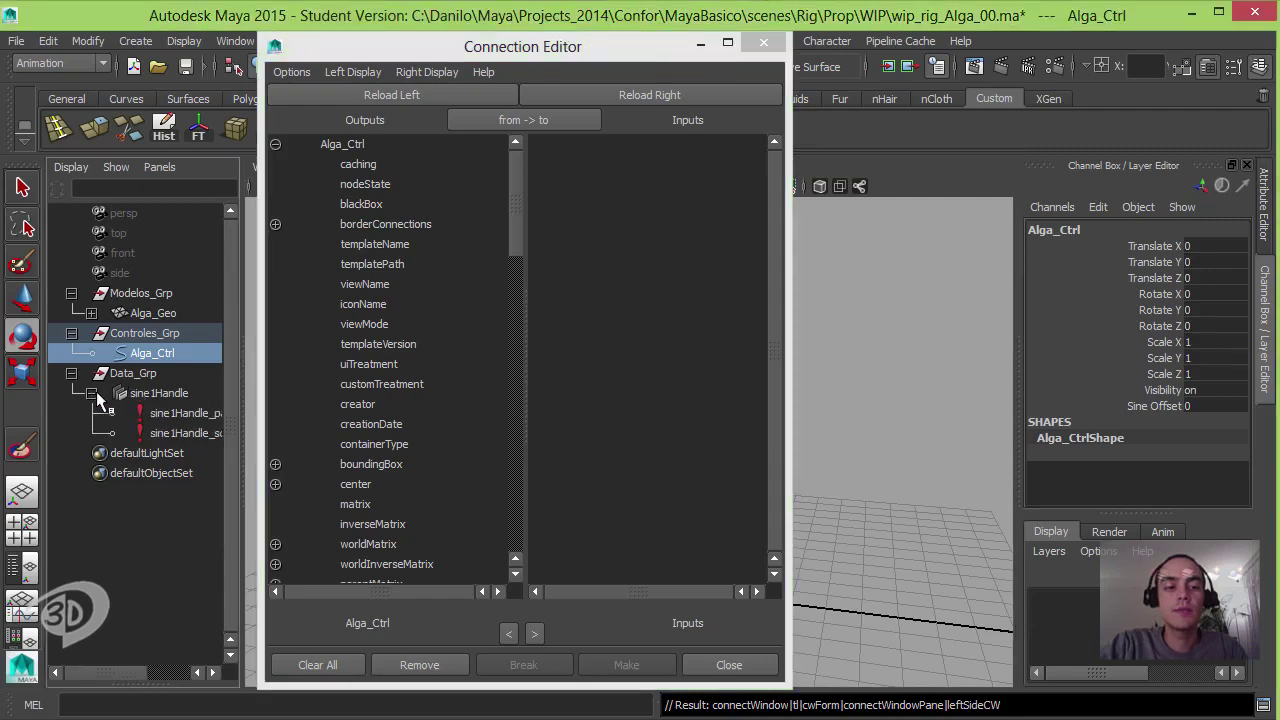
pyautogui.click(91, 393)
pyautogui.click(165, 393)
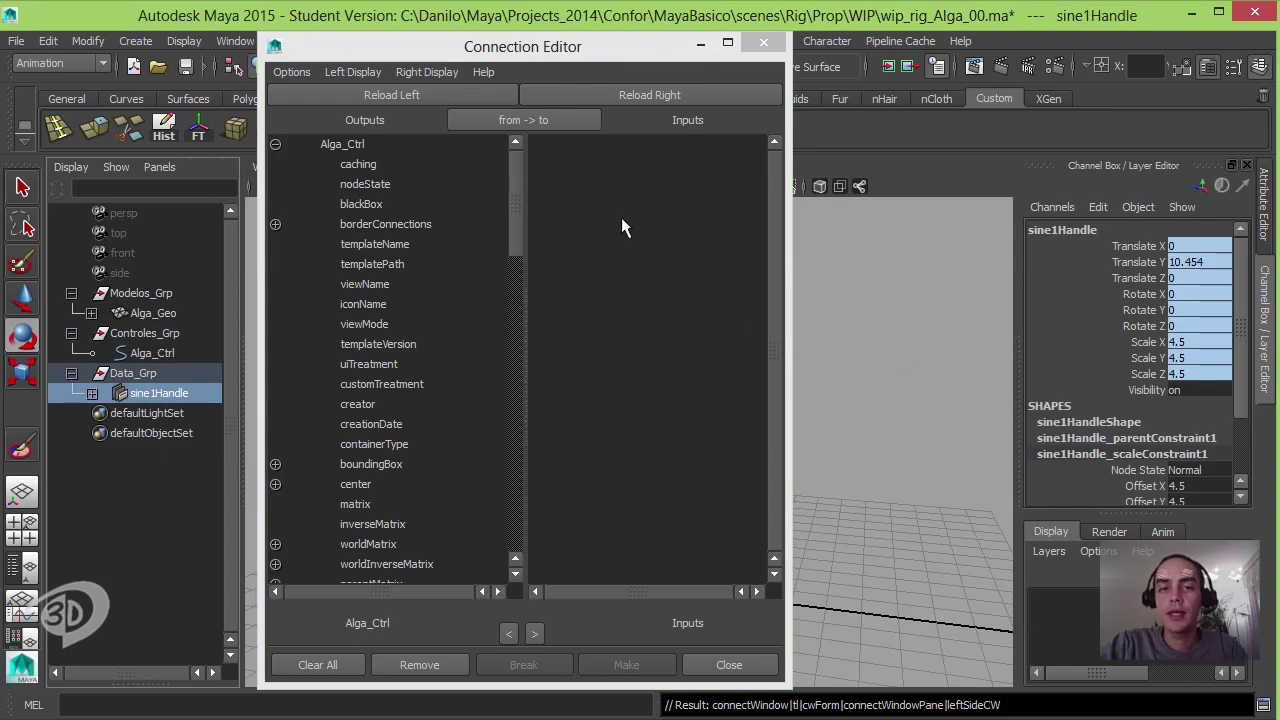
pyautogui.click(646, 92)
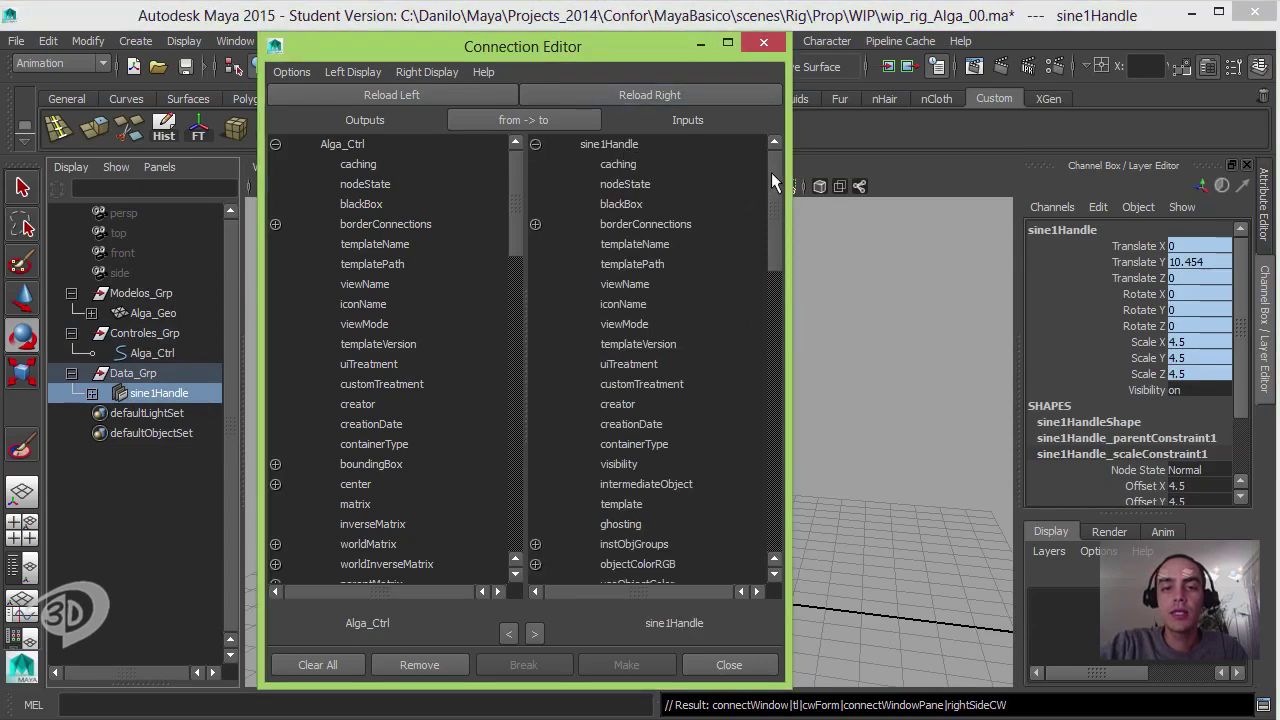
# Step: Load the sine1 deformer and connect Alga_Ctrl's sineOffset to sine1's offset
pyautogui.moveTo(774, 177); pyautogui.dragTo(764, 256)
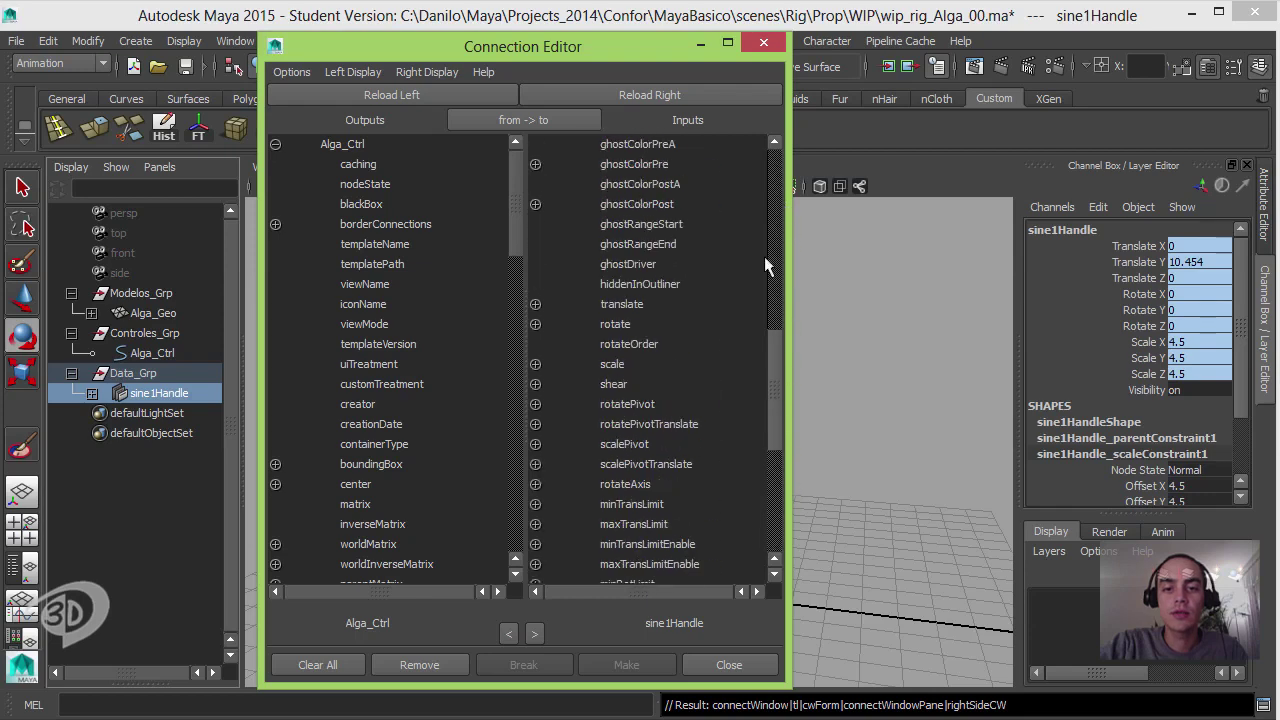
pyautogui.scroll(10, 764, 266)
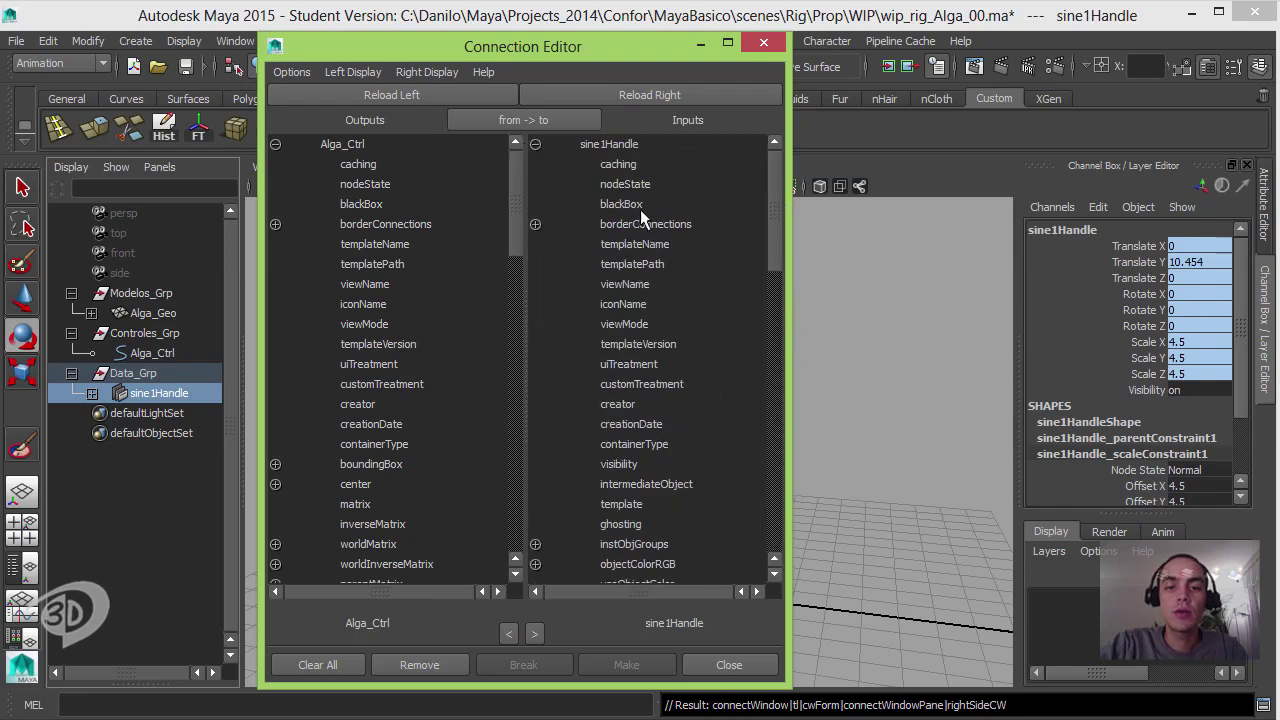
pyautogui.moveTo(783, 190)
pyautogui.mouseDown()
pyautogui.moveTo(786, 445)
pyautogui.moveTo(774, 199)
pyautogui.mouseUp()
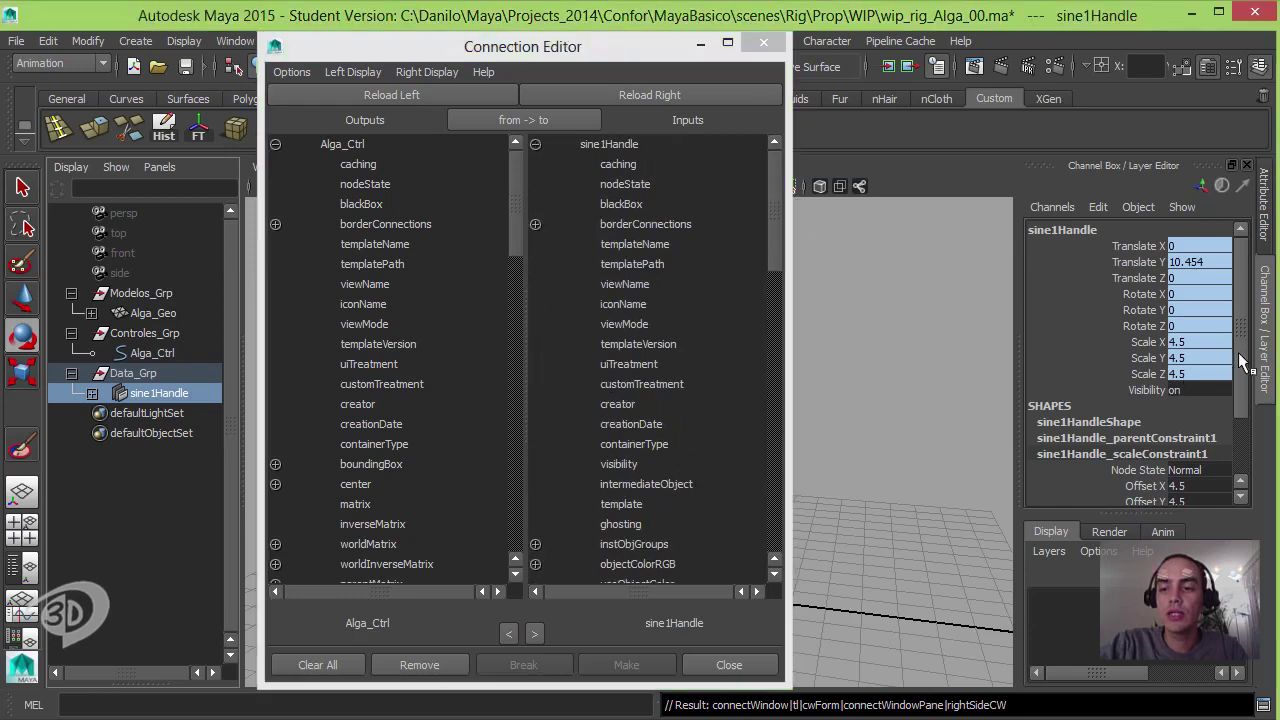
pyautogui.scroll(-3, 1225, 410)
pyautogui.click(1058, 483)
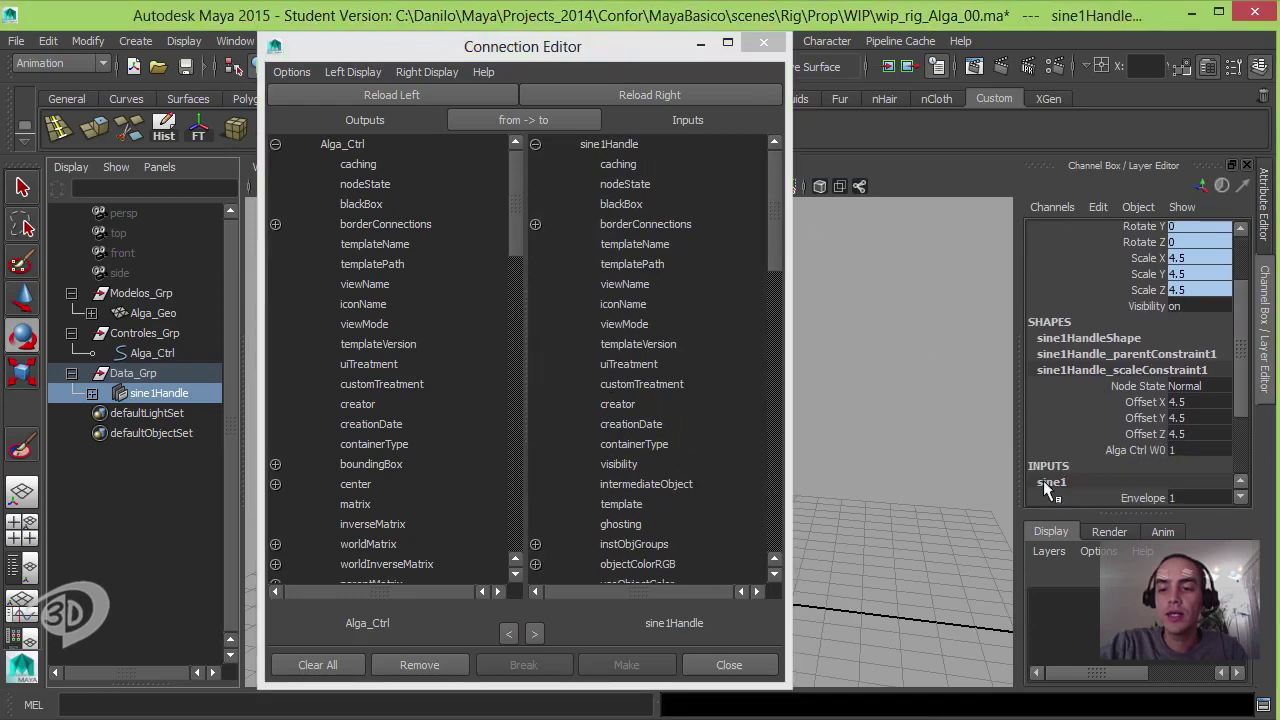
pyautogui.click(667, 92)
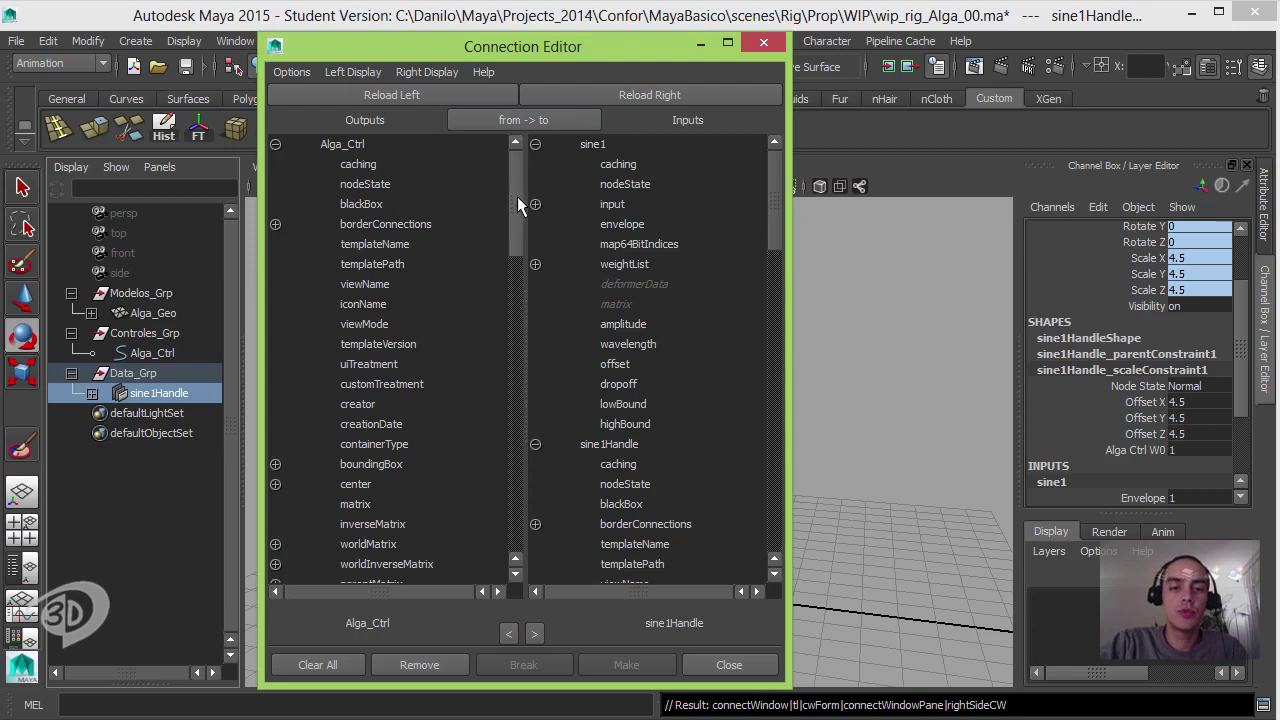
pyautogui.moveTo(517, 196); pyautogui.dragTo(518, 507)
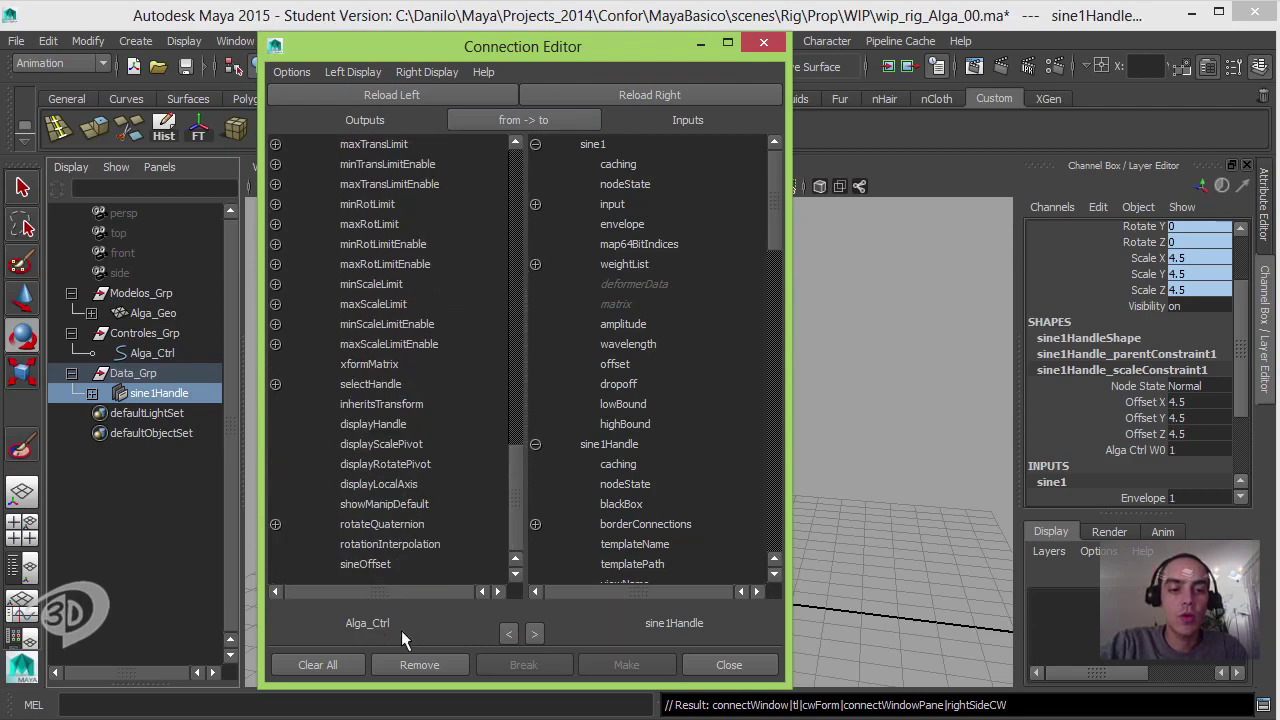
pyautogui.click(364, 564)
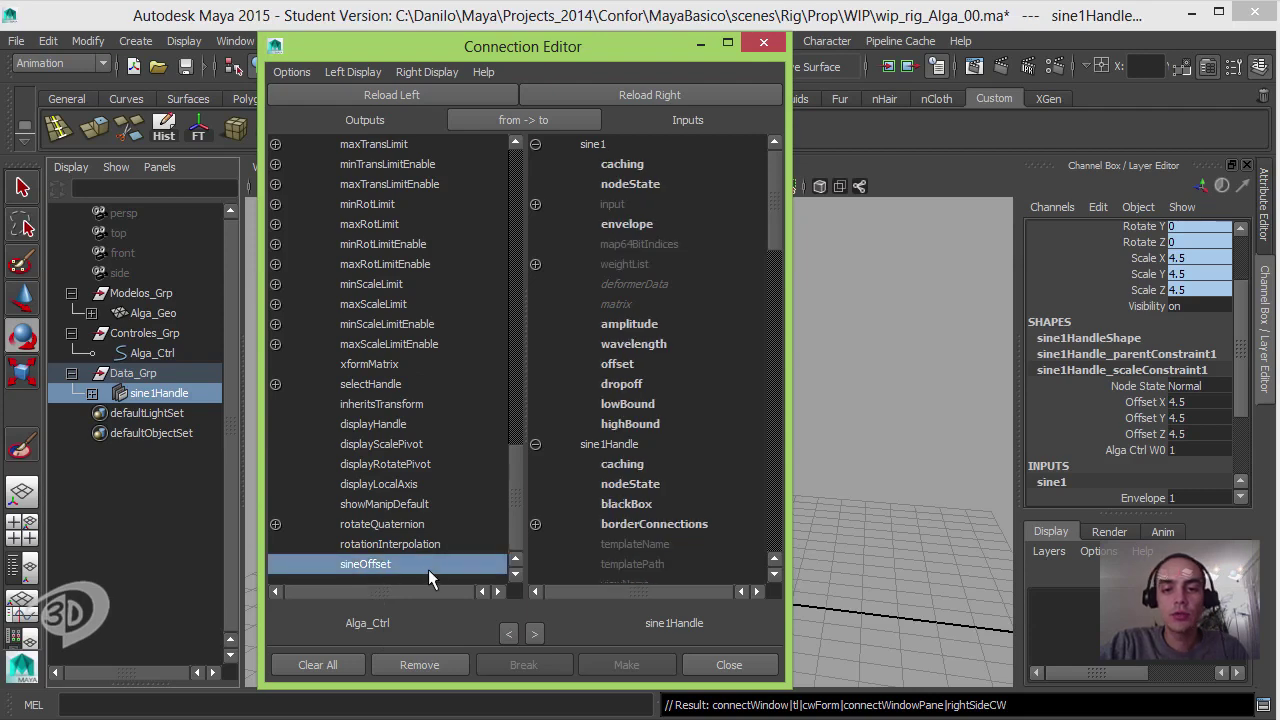
pyautogui.click(617, 365)
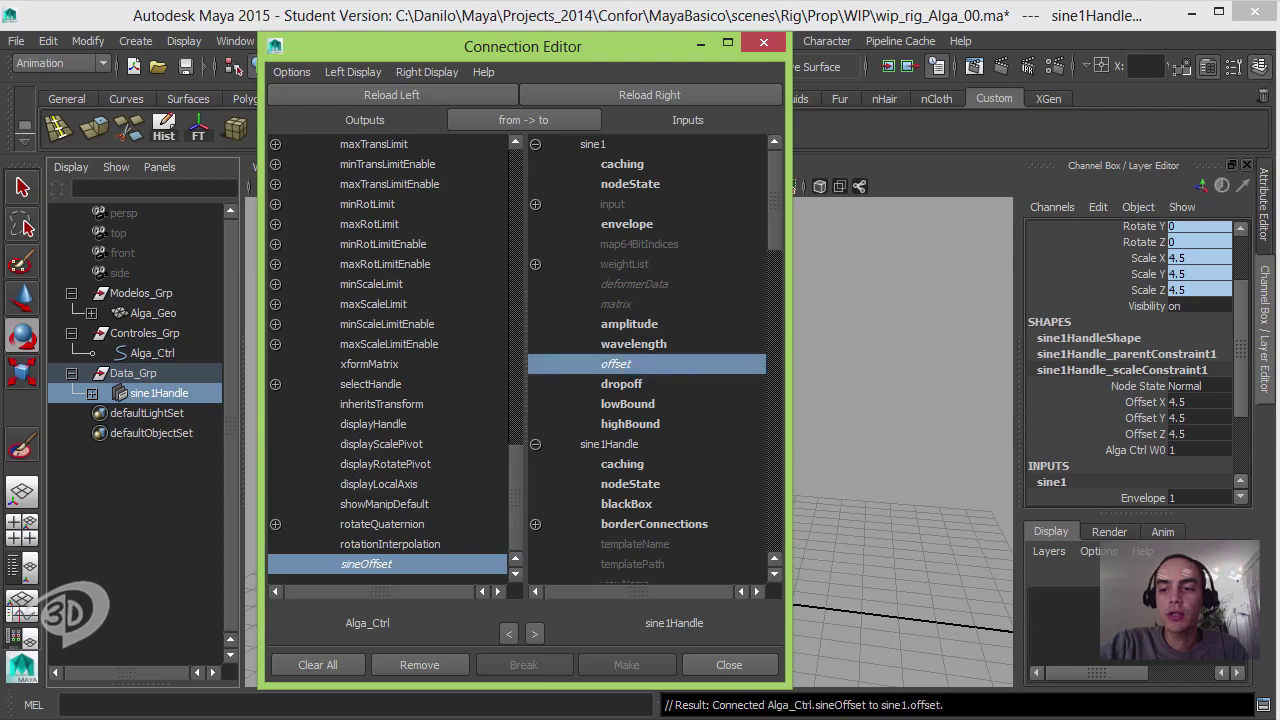
pyautogui.moveTo(1242, 348); pyautogui.dragTo(1258, 402)
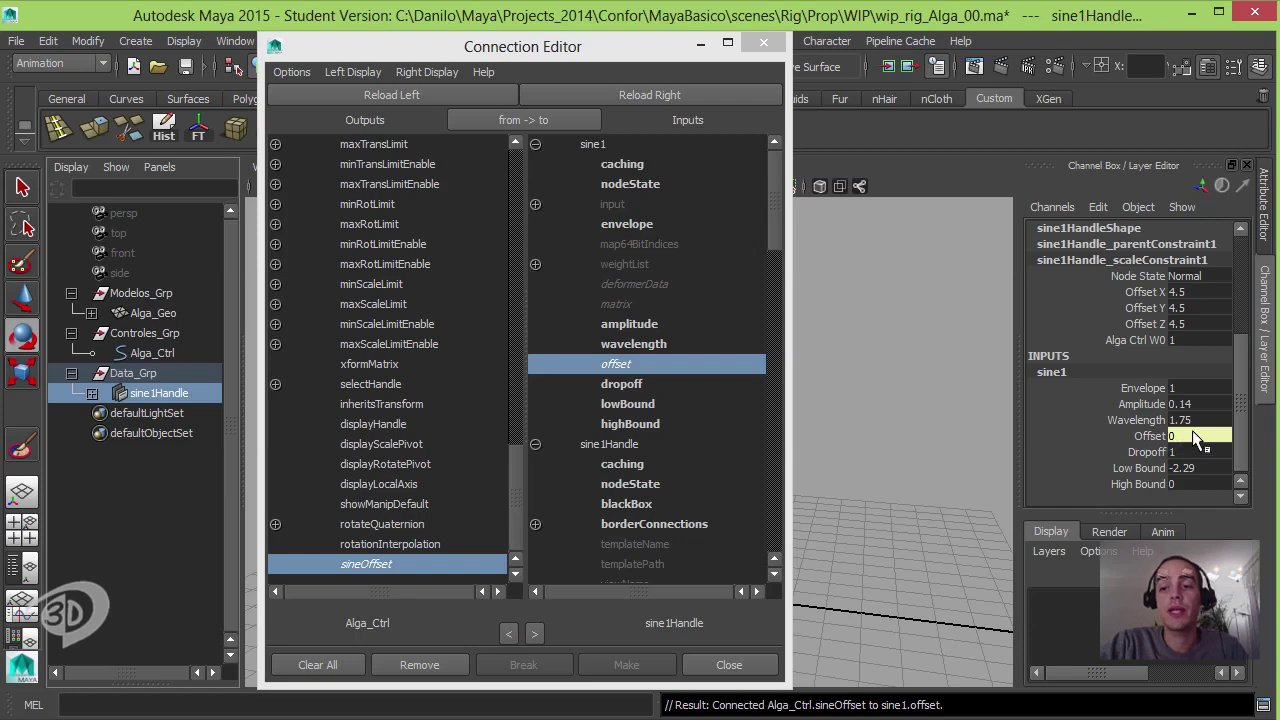
pyautogui.click(765, 46)
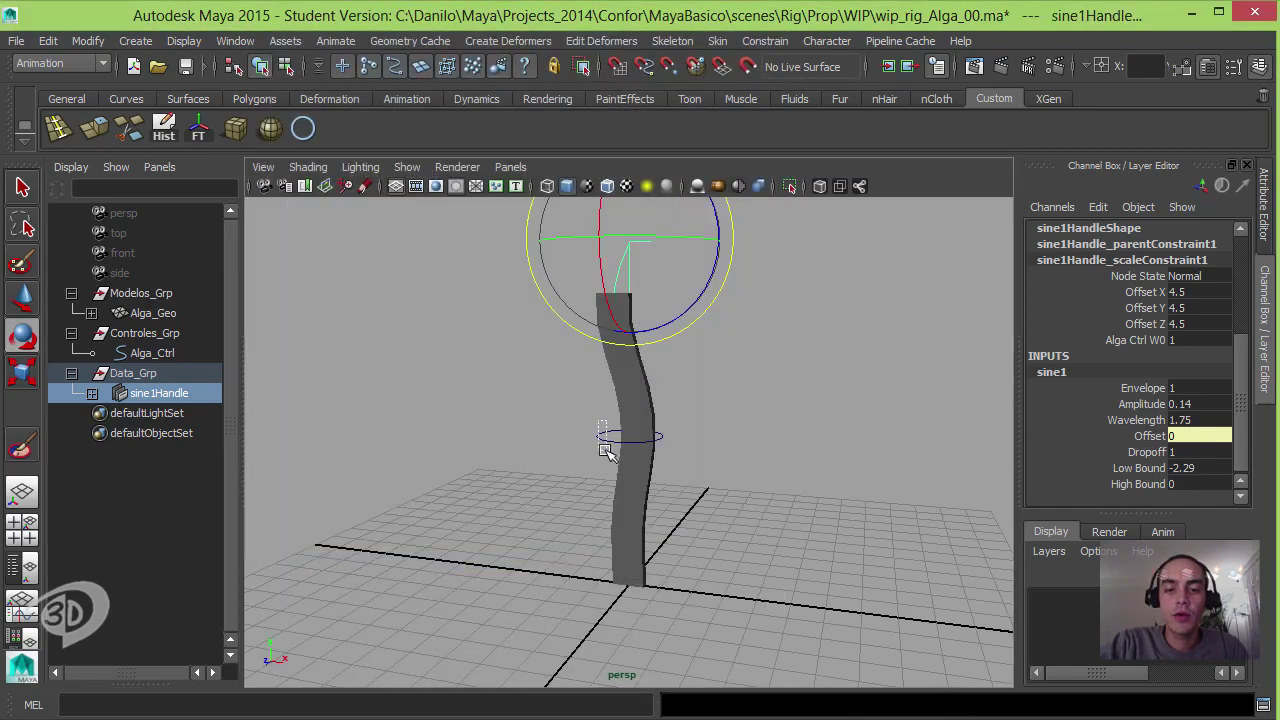
pyautogui.click(606, 437)
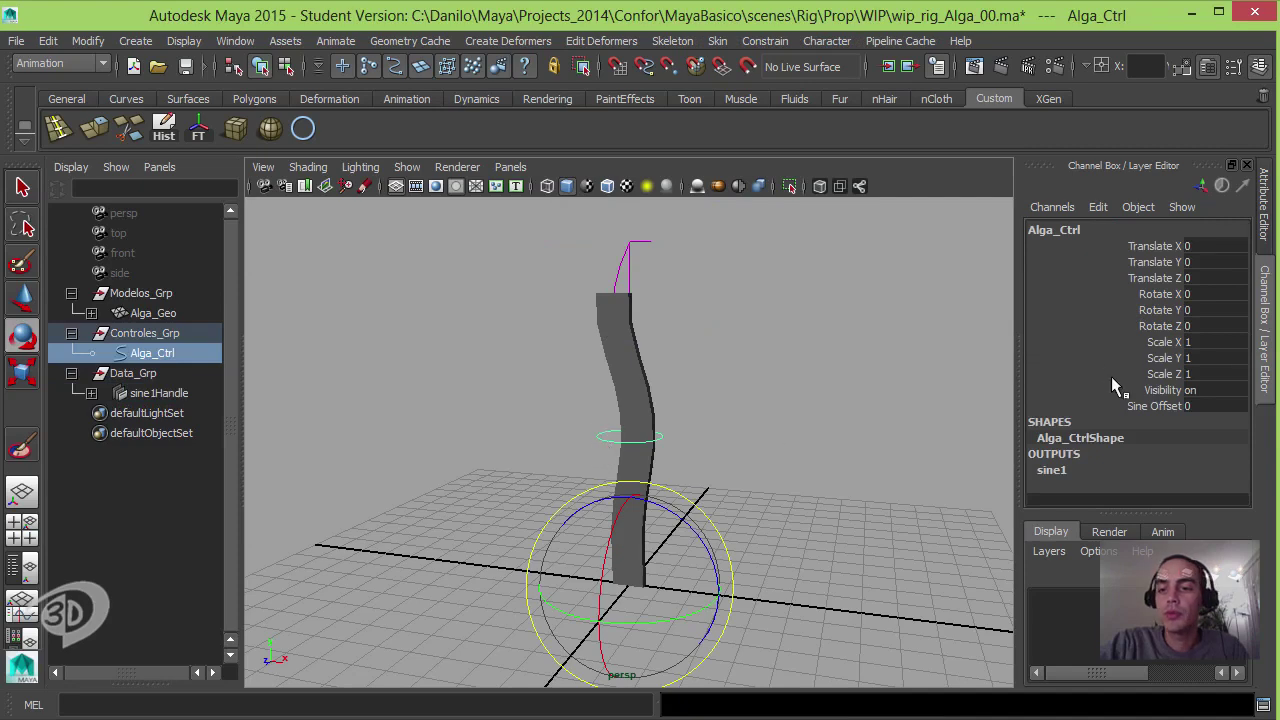
pyautogui.click(1150, 406)
pyautogui.scroll(2, 805, 400)
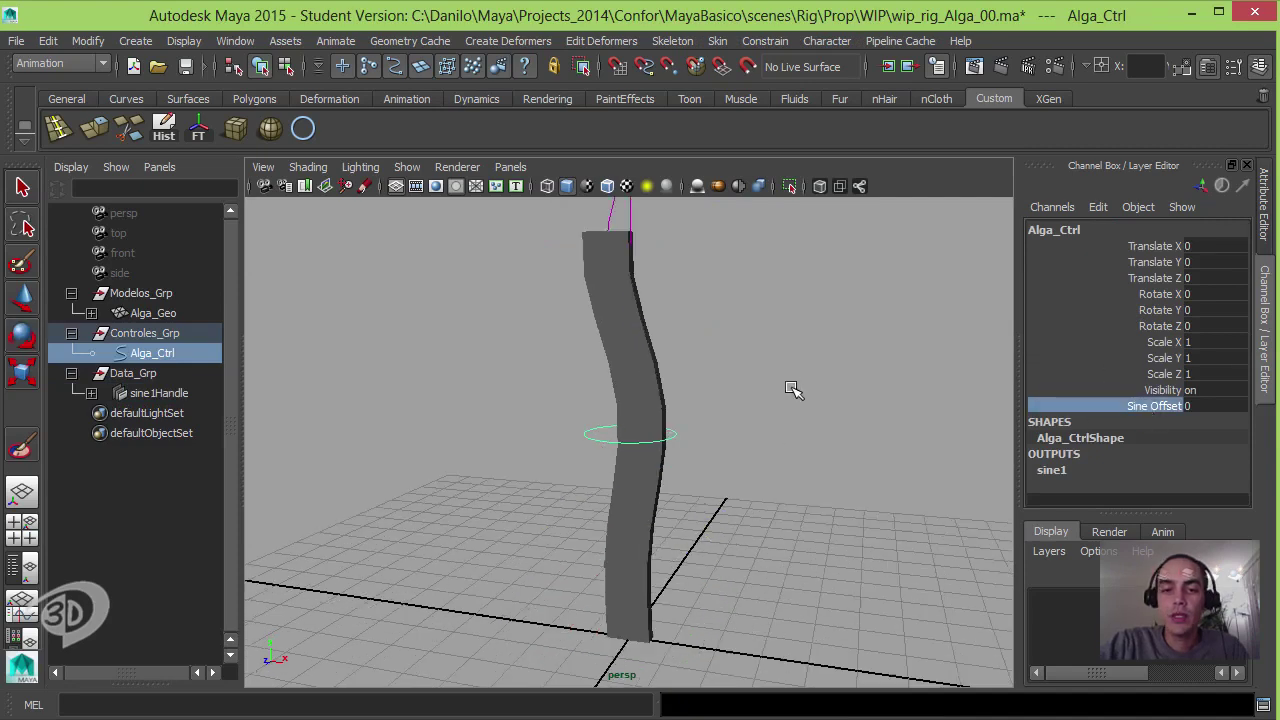
pyautogui.moveTo(786, 389)
pyautogui.mouseDown(button='middle')
pyautogui.moveTo(826, 386)
pyautogui.moveTo(757, 374)
pyautogui.mouseUp(button='middle')
pyautogui.scroll(-2, 757, 374)
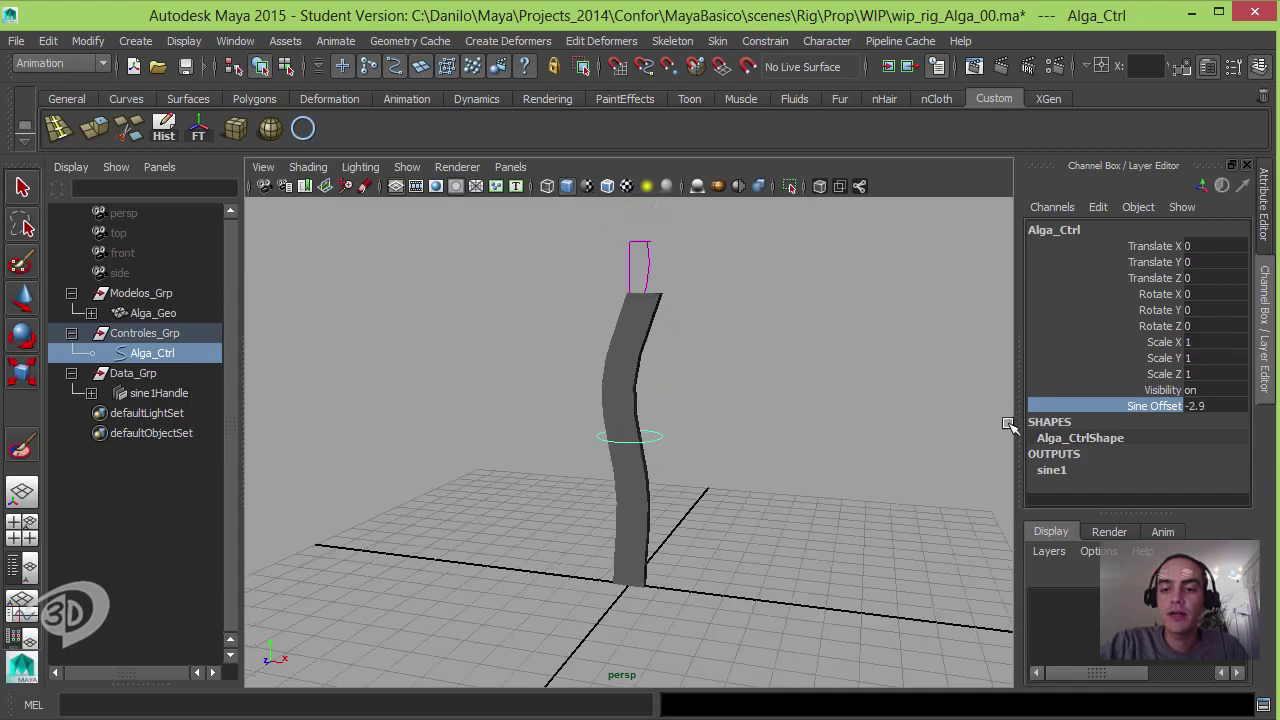
pyautogui.click(1195, 406)
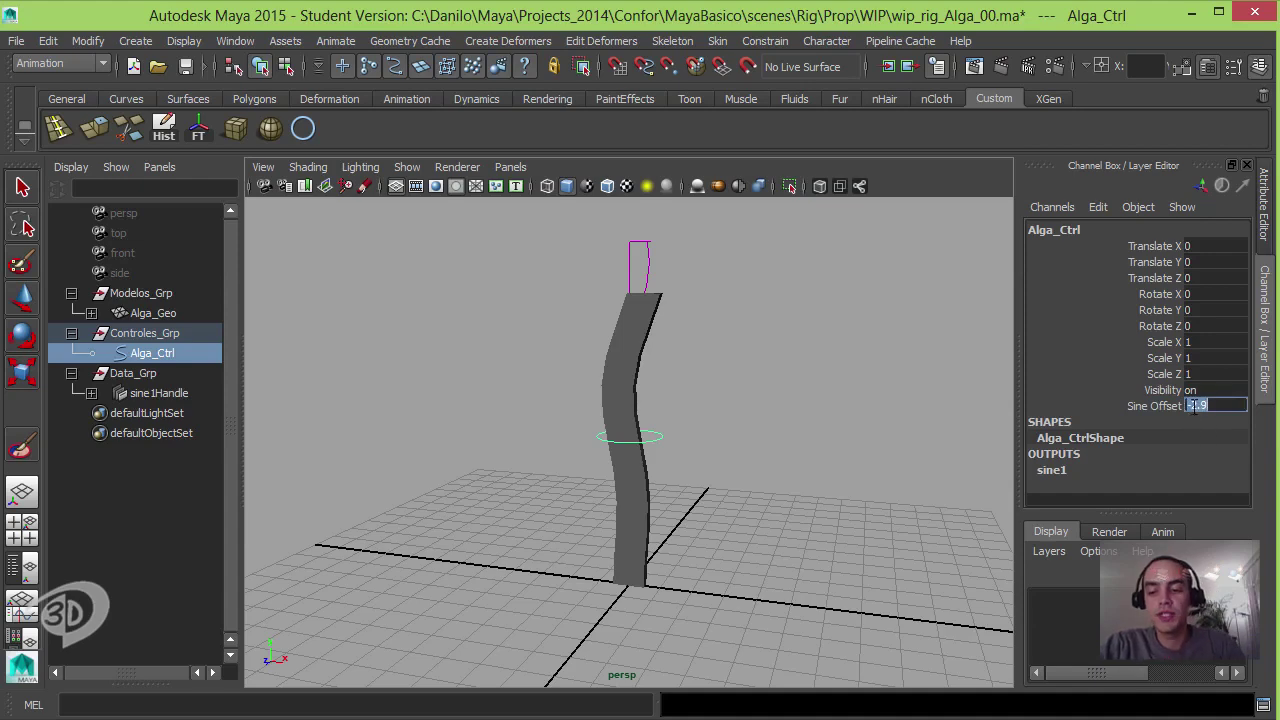
pyautogui.write('0')
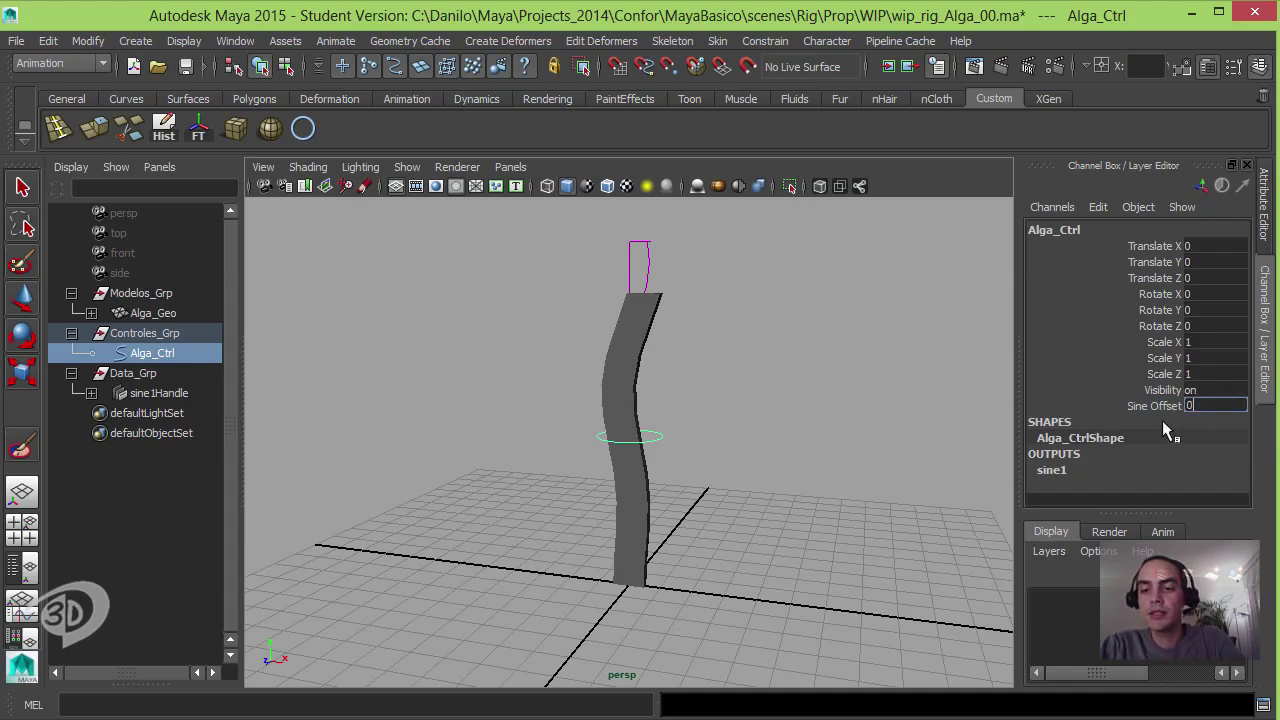
pyautogui.press('Return')
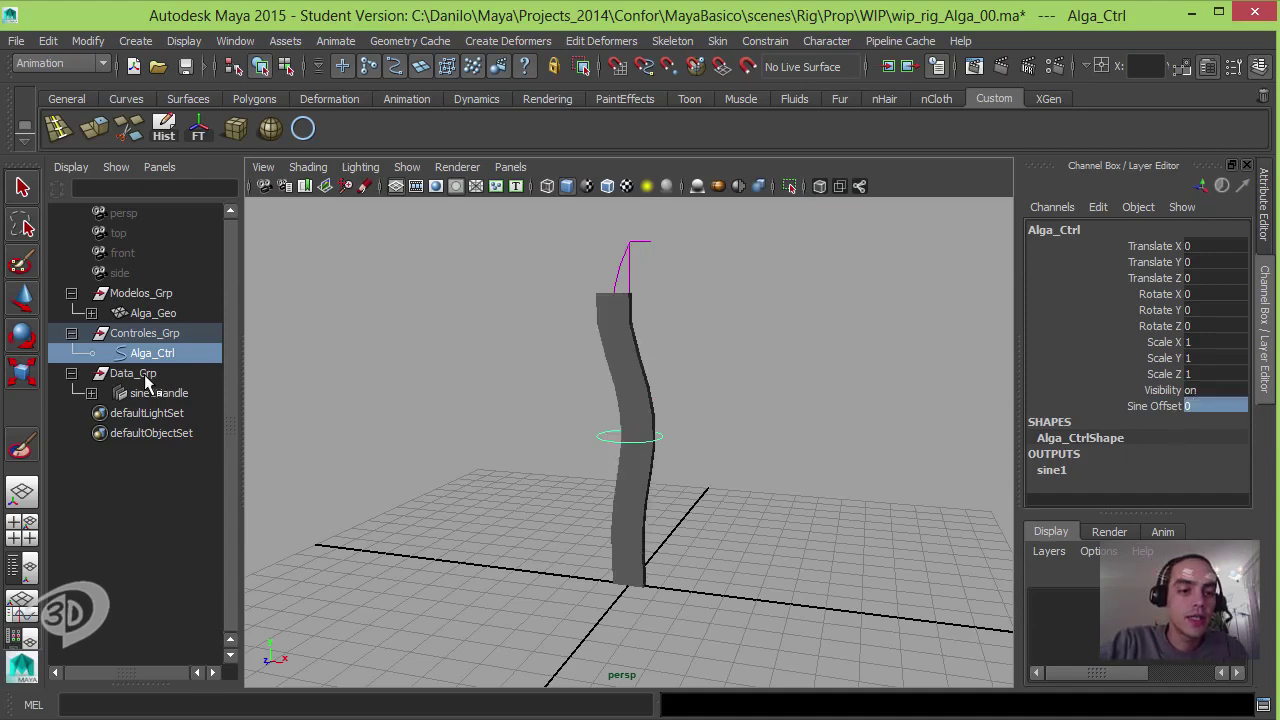
pyautogui.click(146, 376)
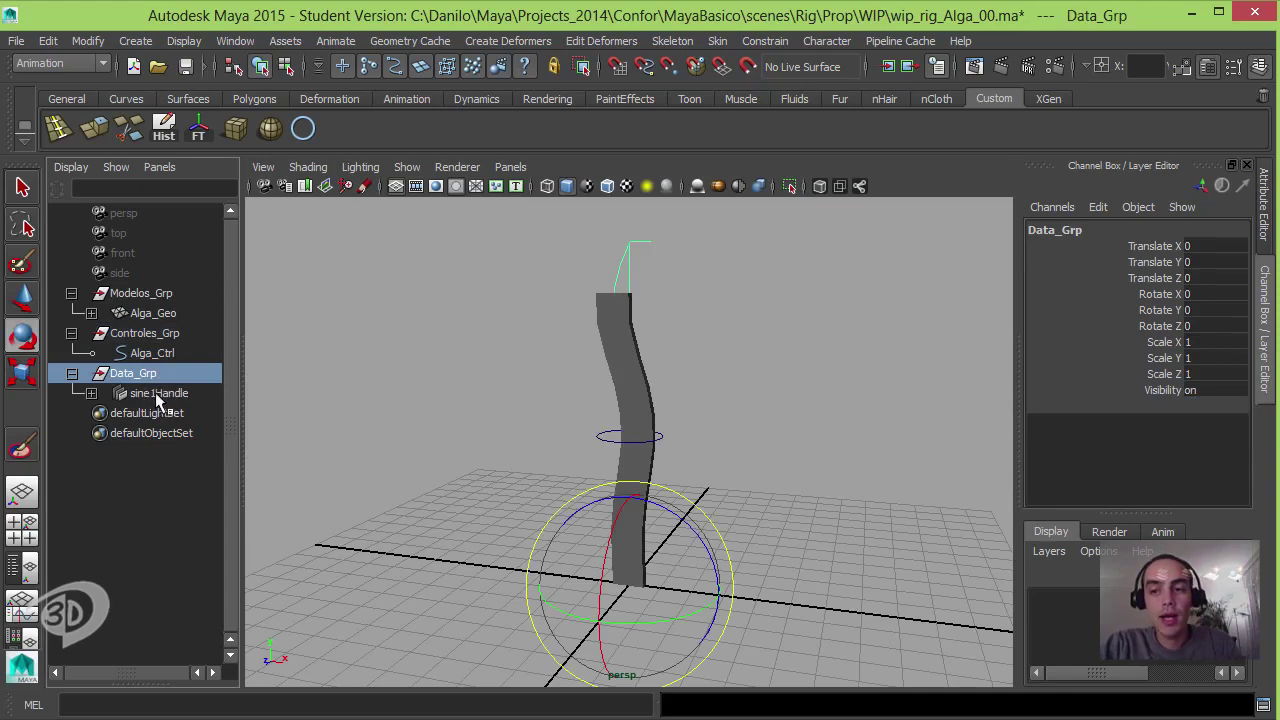
# Step: Hide Data_Grp by setting its Visibility to 0
pyautogui.click(1214, 389)
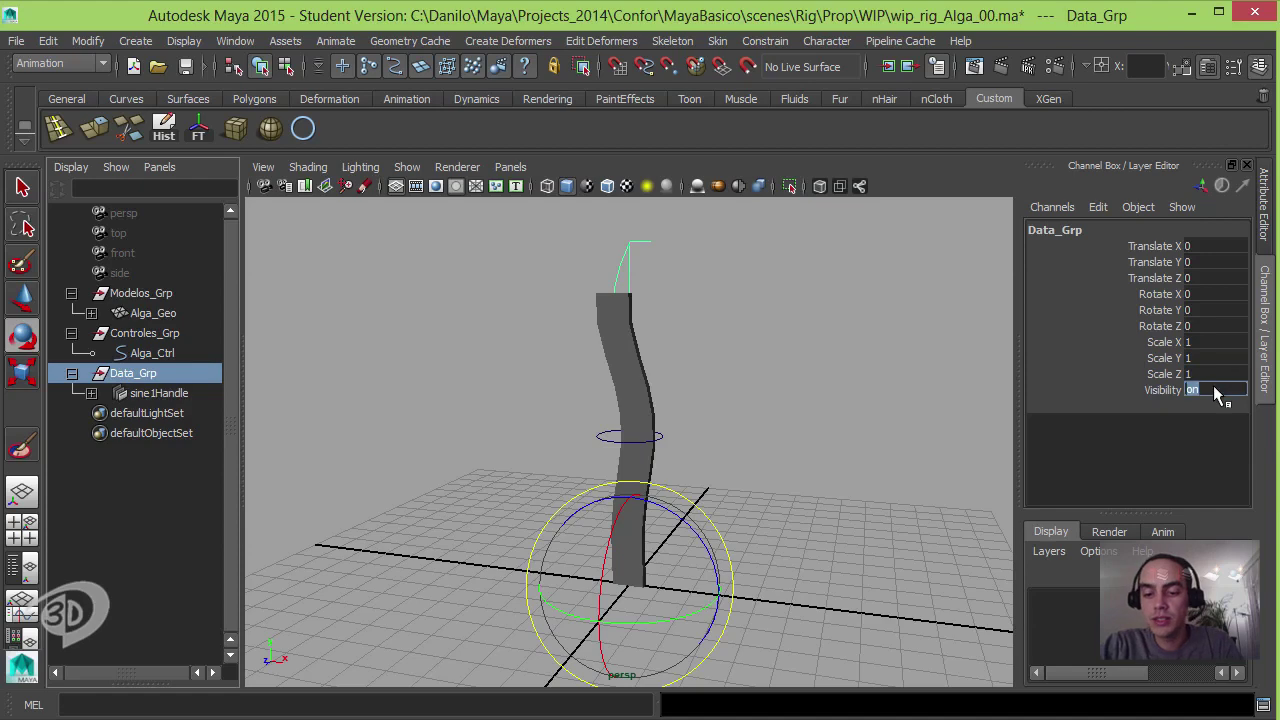
pyautogui.write('0')
pyautogui.press('Return')
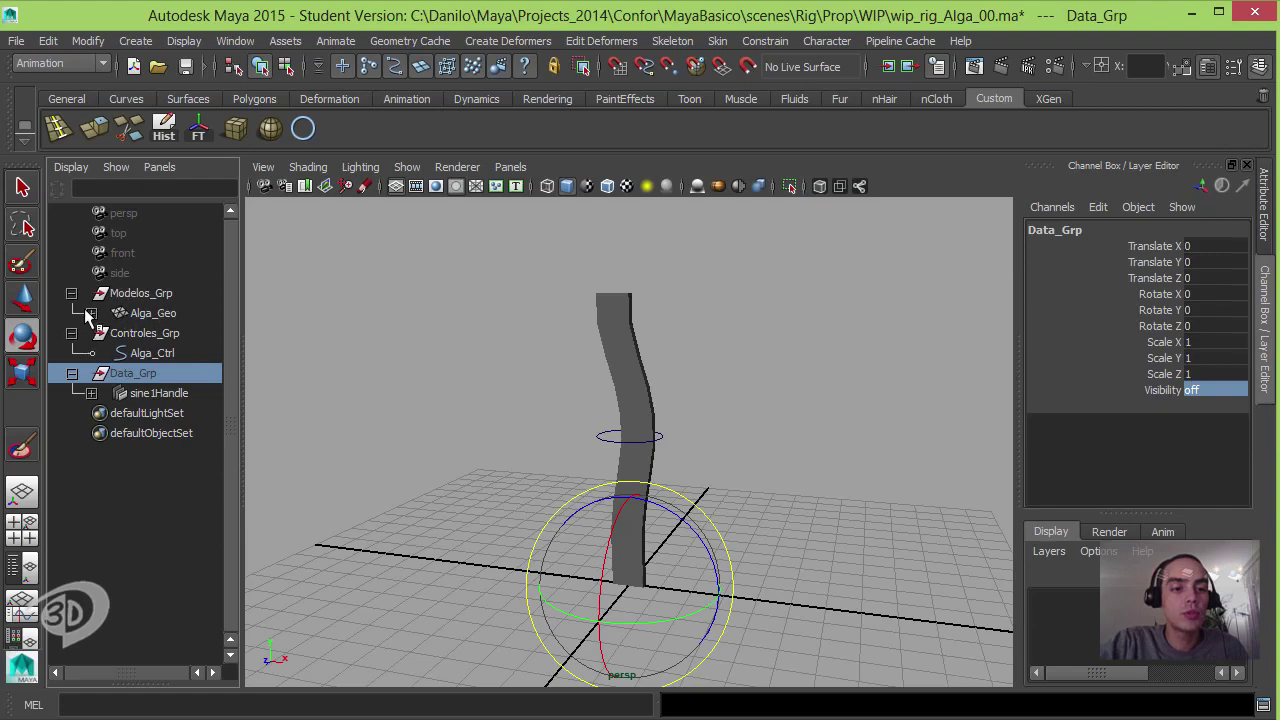
# Step: Group Modelos_Grp, Controles_Grp and Data_Grp together under a new group1
pyautogui.click(71, 293)
pyautogui.click(71, 313)
pyautogui.click(71, 333)
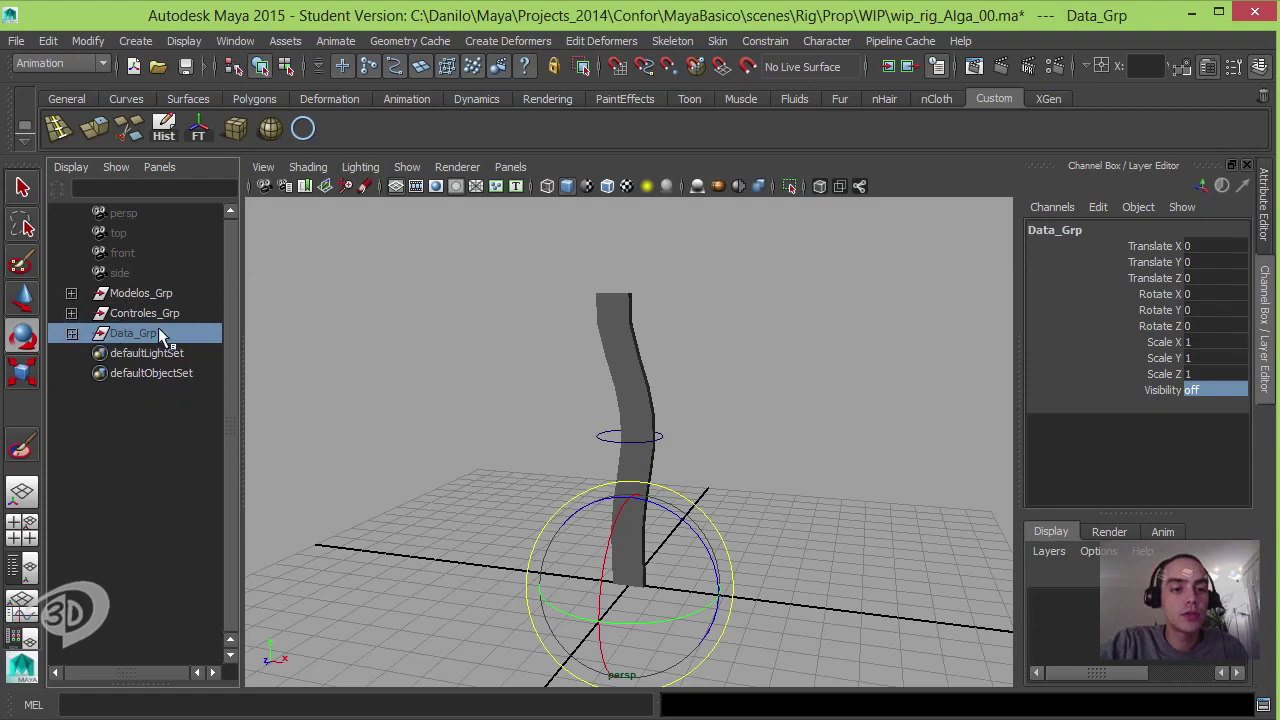
pyautogui.click(156, 290)
pyautogui.keyDown('shift'); pyautogui.click(164, 315); pyautogui.keyUp('shift')
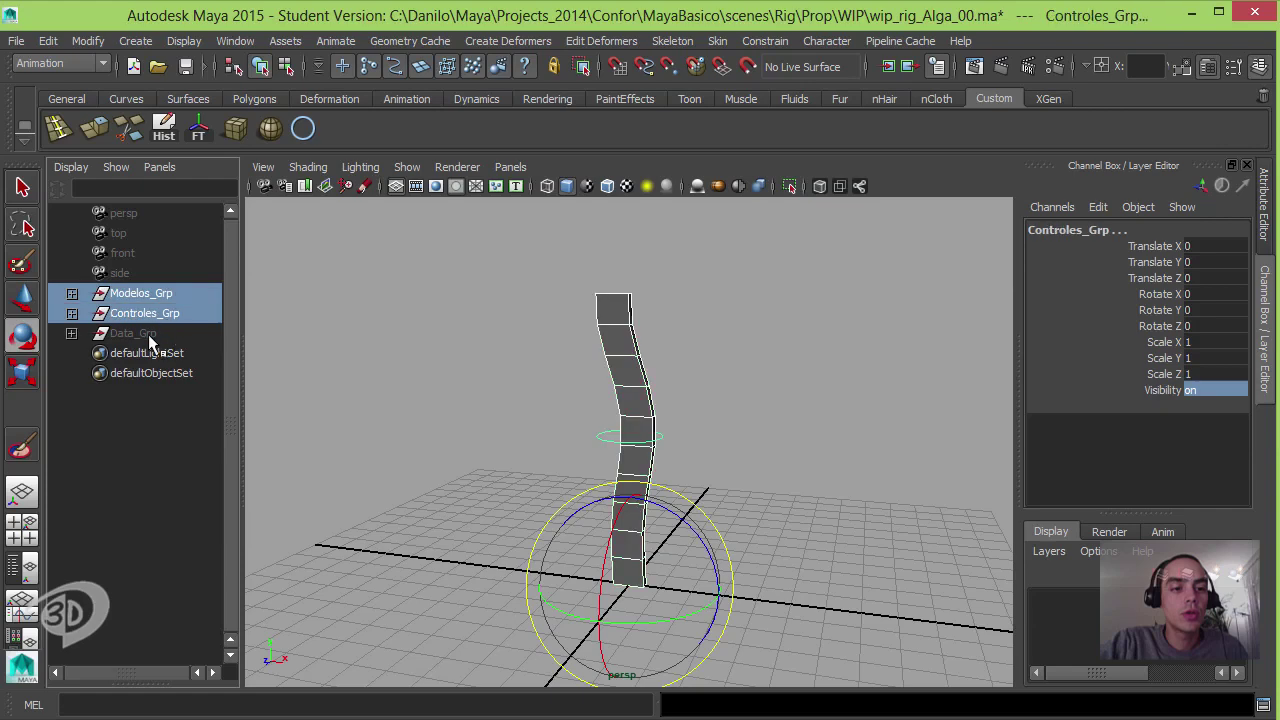
pyautogui.keyDown('shift'); pyautogui.click(148, 334); pyautogui.keyUp('shift')
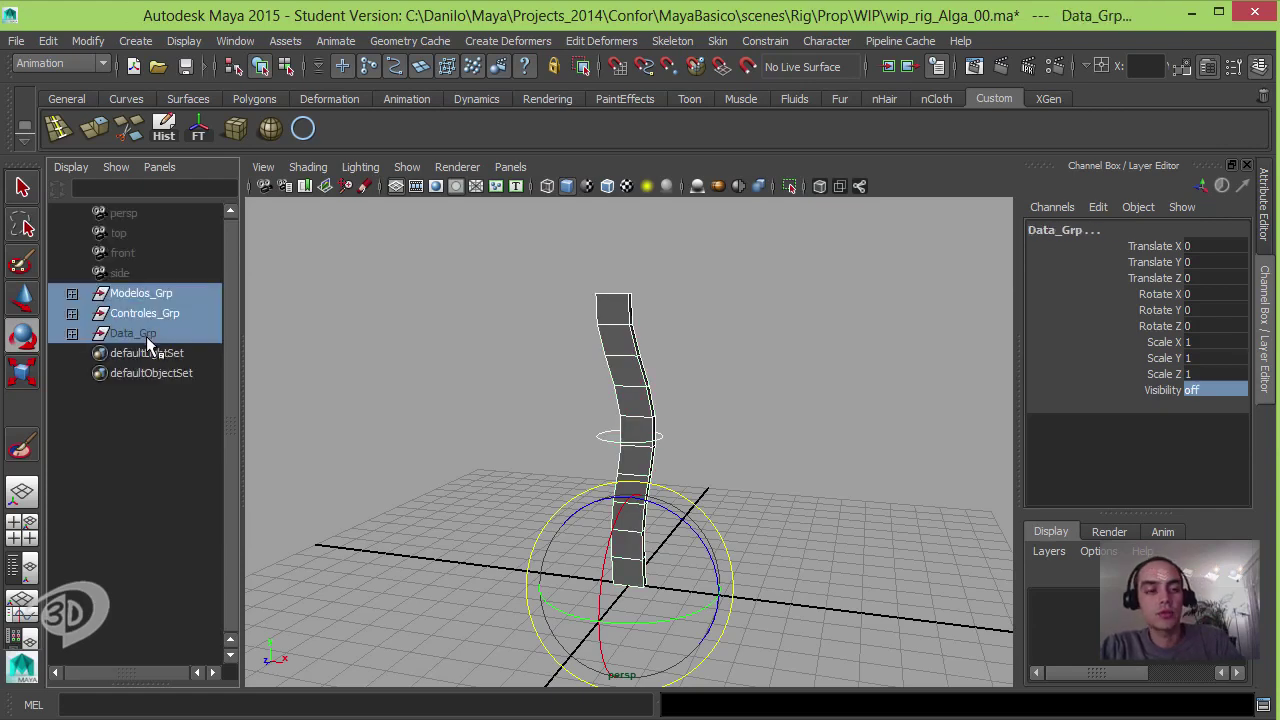
pyautogui.hotkey('ctrl', 'g')
# Step: Rename group1 in the Outliner to Alga_All_Grp
pyautogui.doubleClick(120, 293)
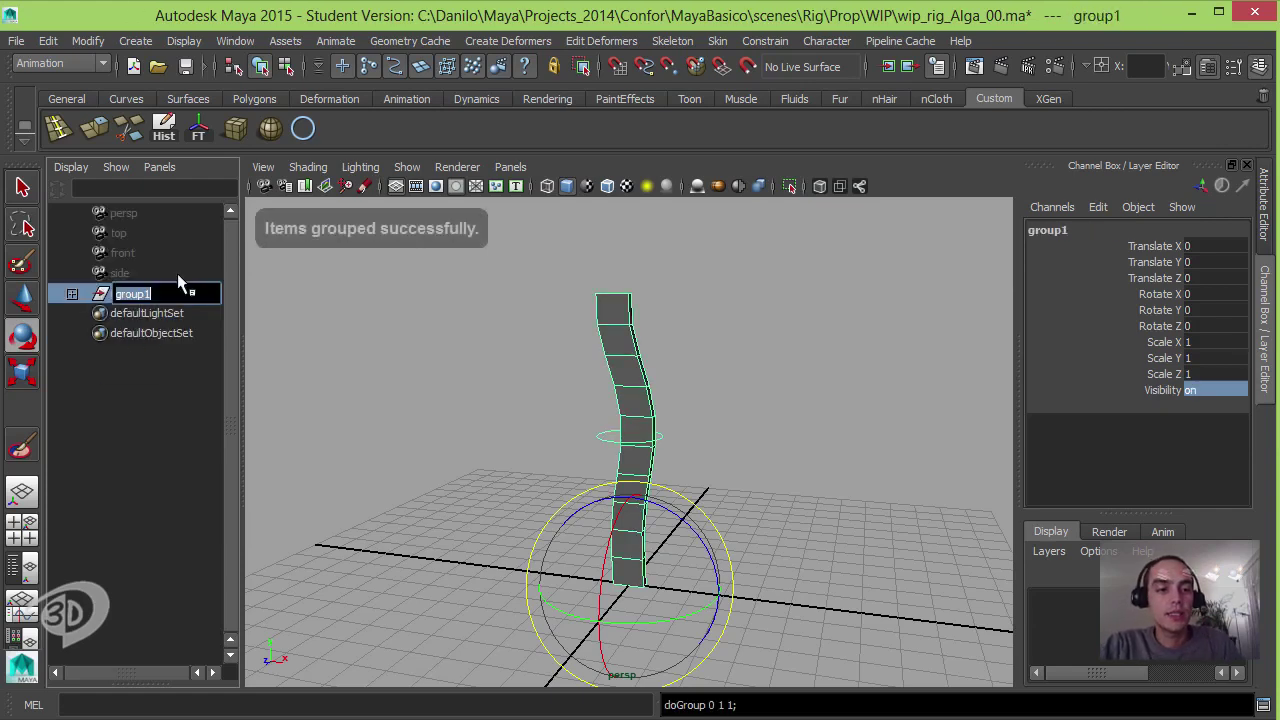
pyautogui.write('Alga')
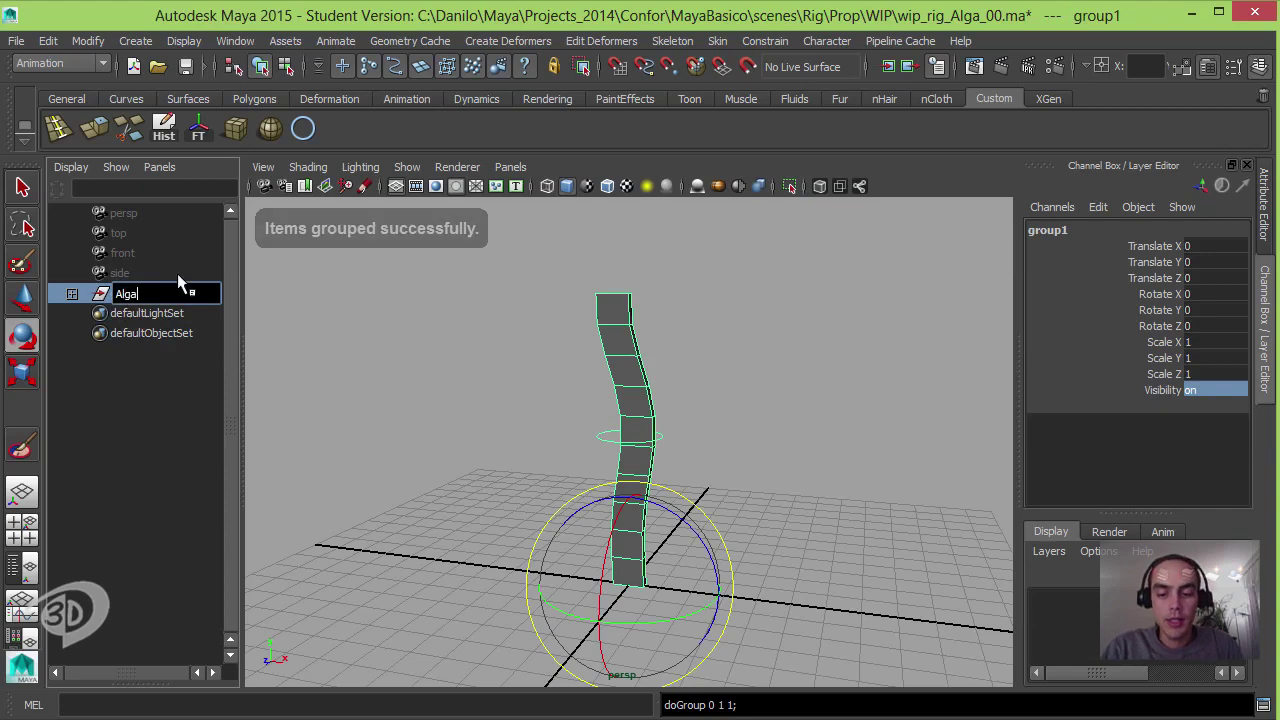
pyautogui.write('_All')
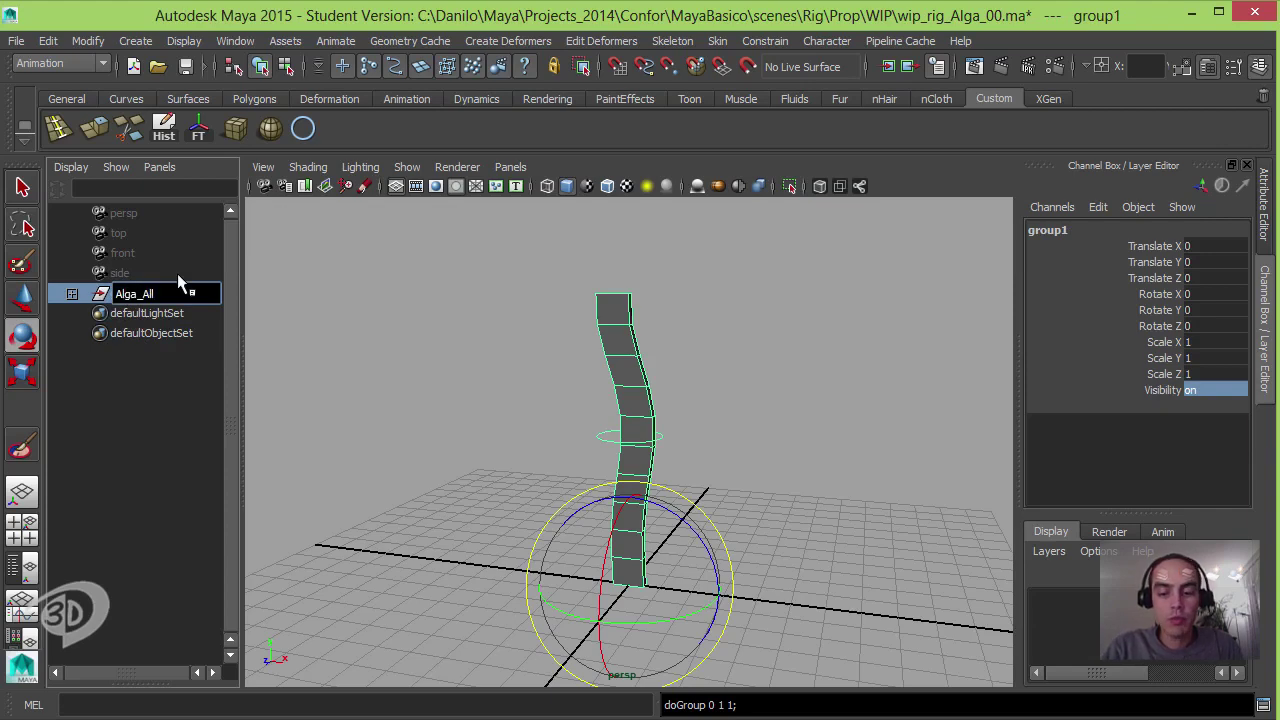
pyautogui.write('_Grp')
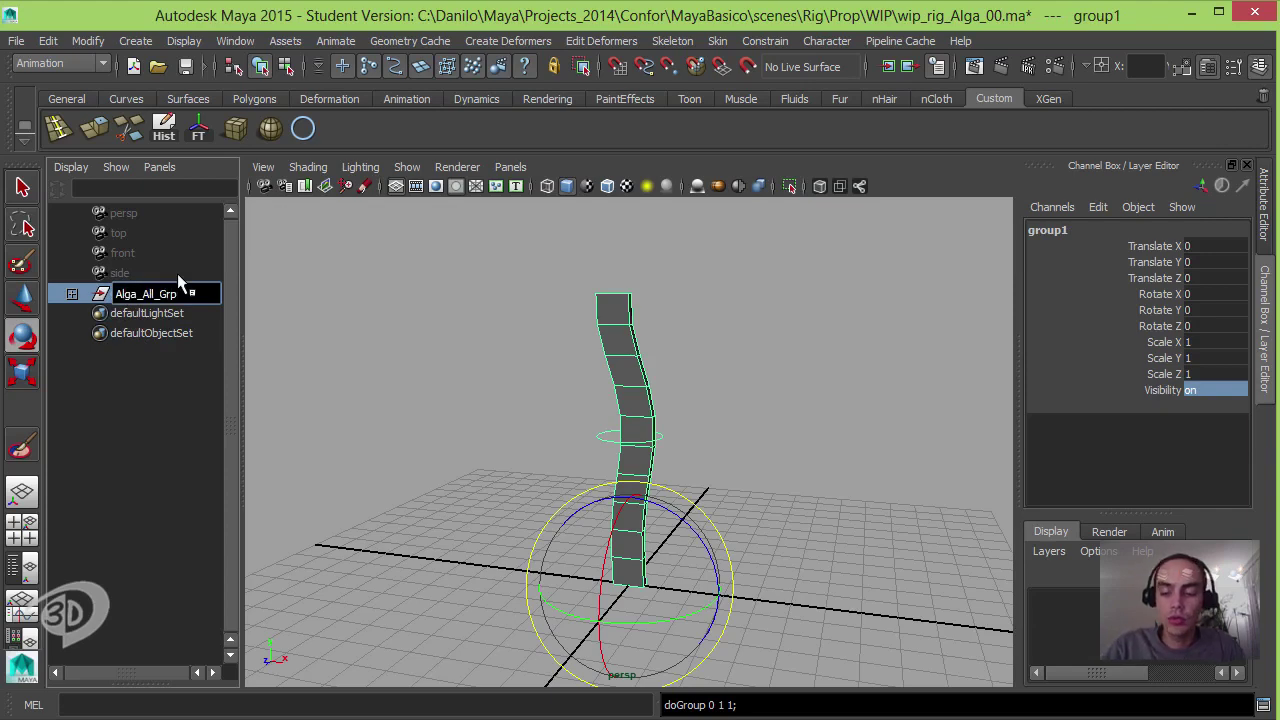
pyautogui.press('Return')
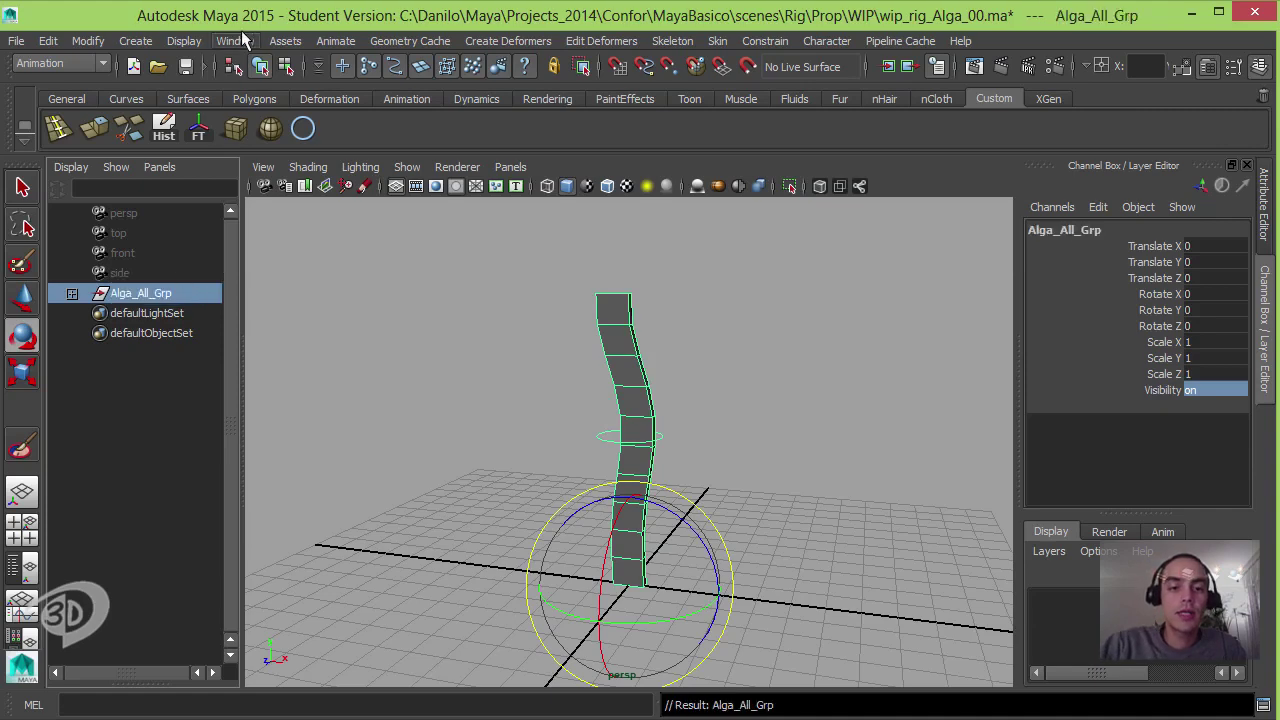
# Step: Widen the Outliner and expand Alga_All_Grp, leaving Controles_Grp open to show Alga_Ctrl
pyautogui.click(72, 293)
pyautogui.moveTo(240, 292); pyautogui.dragTo(318, 290)
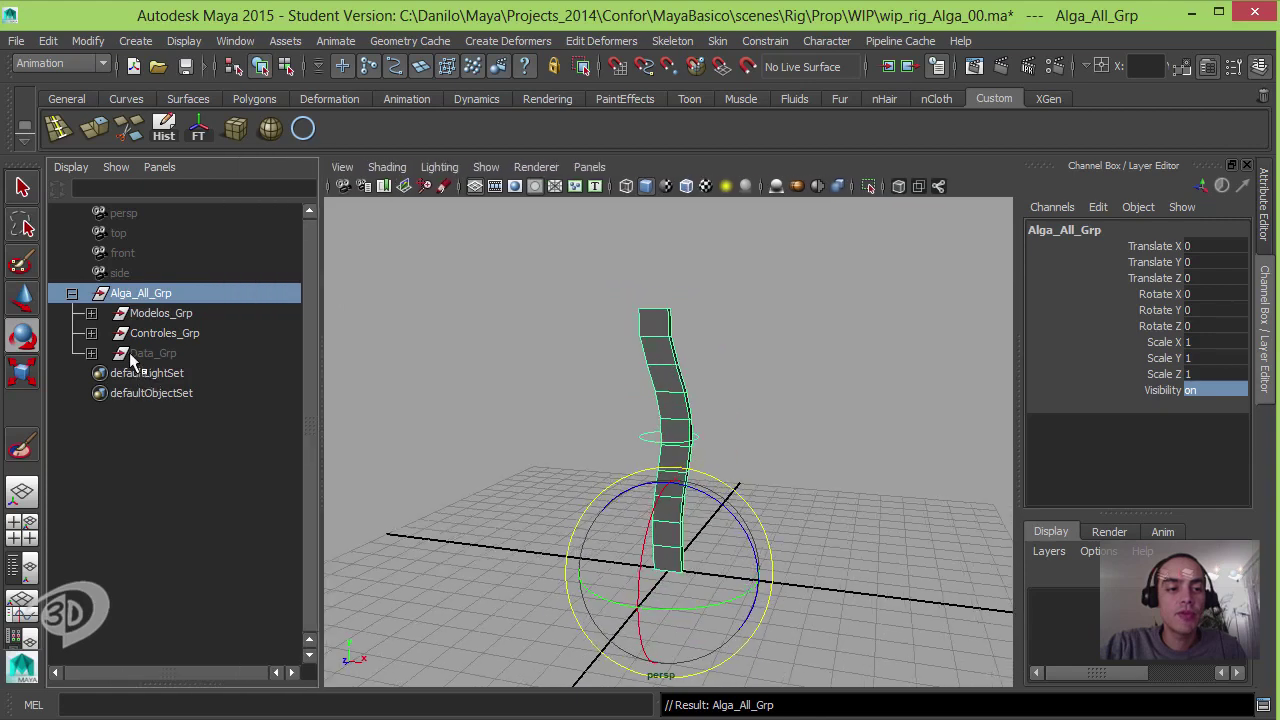
pyautogui.click(91, 353)
pyautogui.click(91, 333)
pyautogui.click(91, 313)
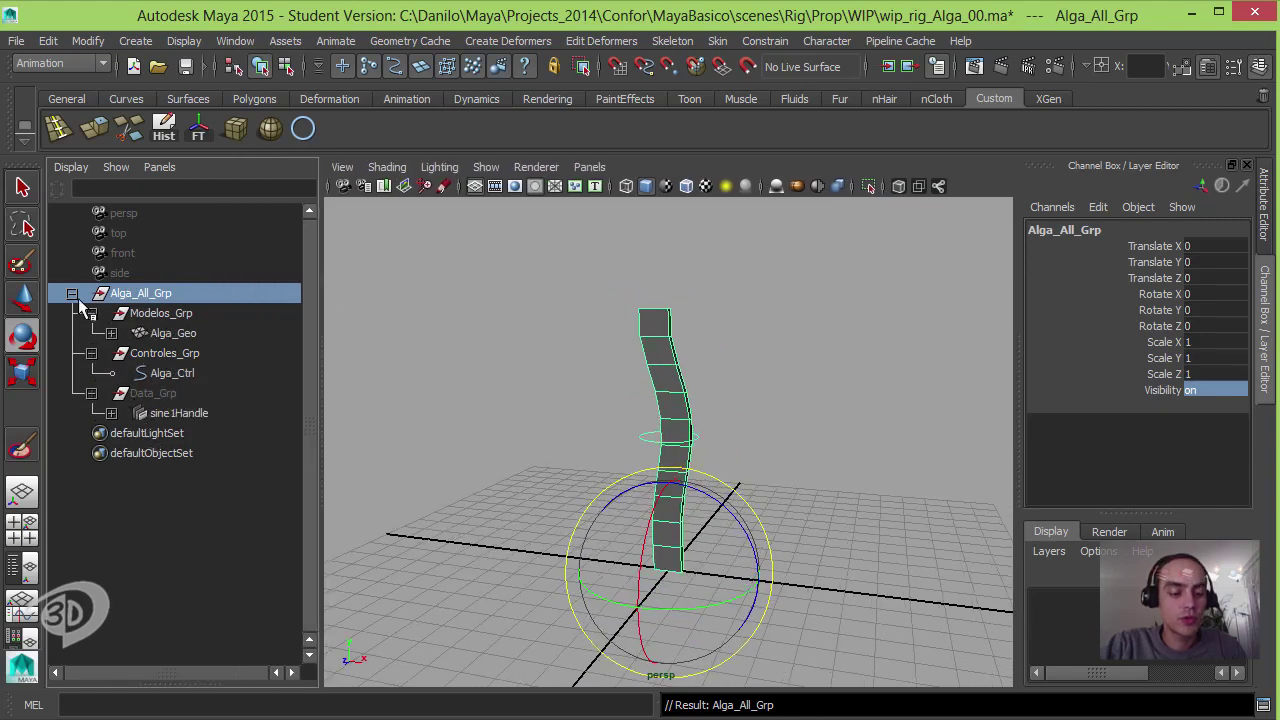
pyautogui.click(72, 294)
pyautogui.click(72, 294)
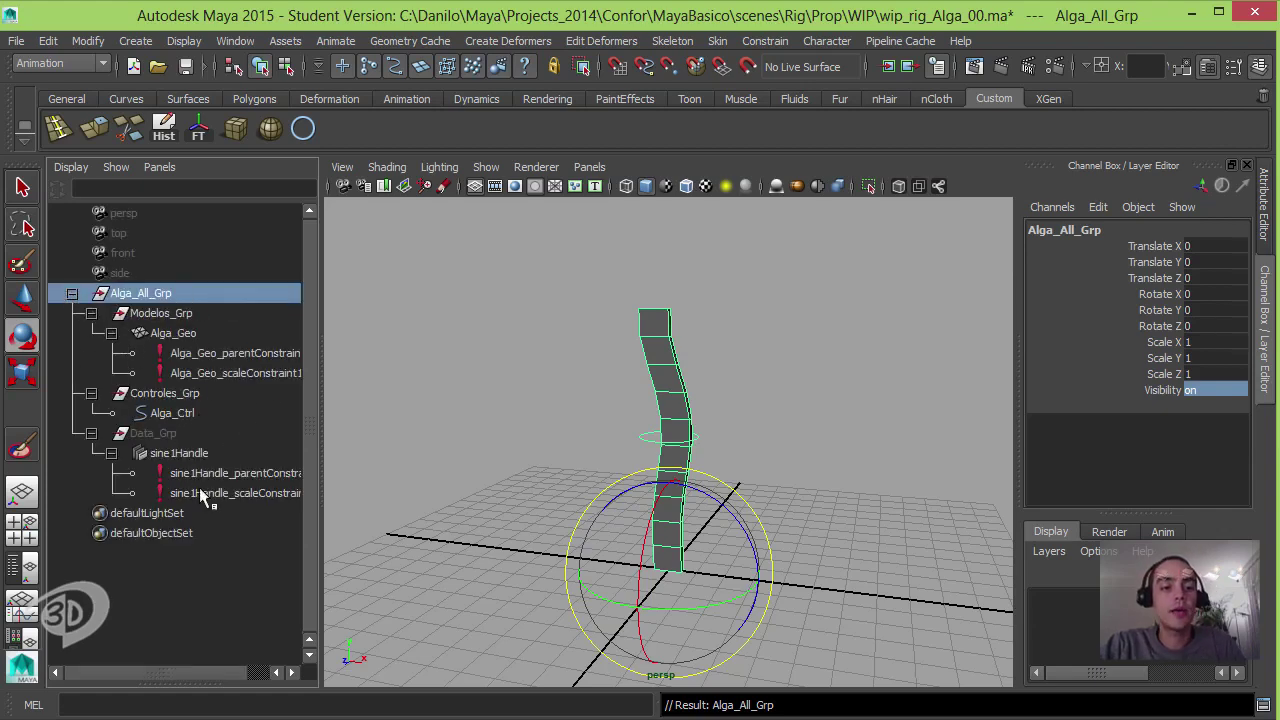
pyautogui.keyDown('shift'); pyautogui.click(72, 294); pyautogui.keyUp('shift')
pyautogui.click(72, 294)
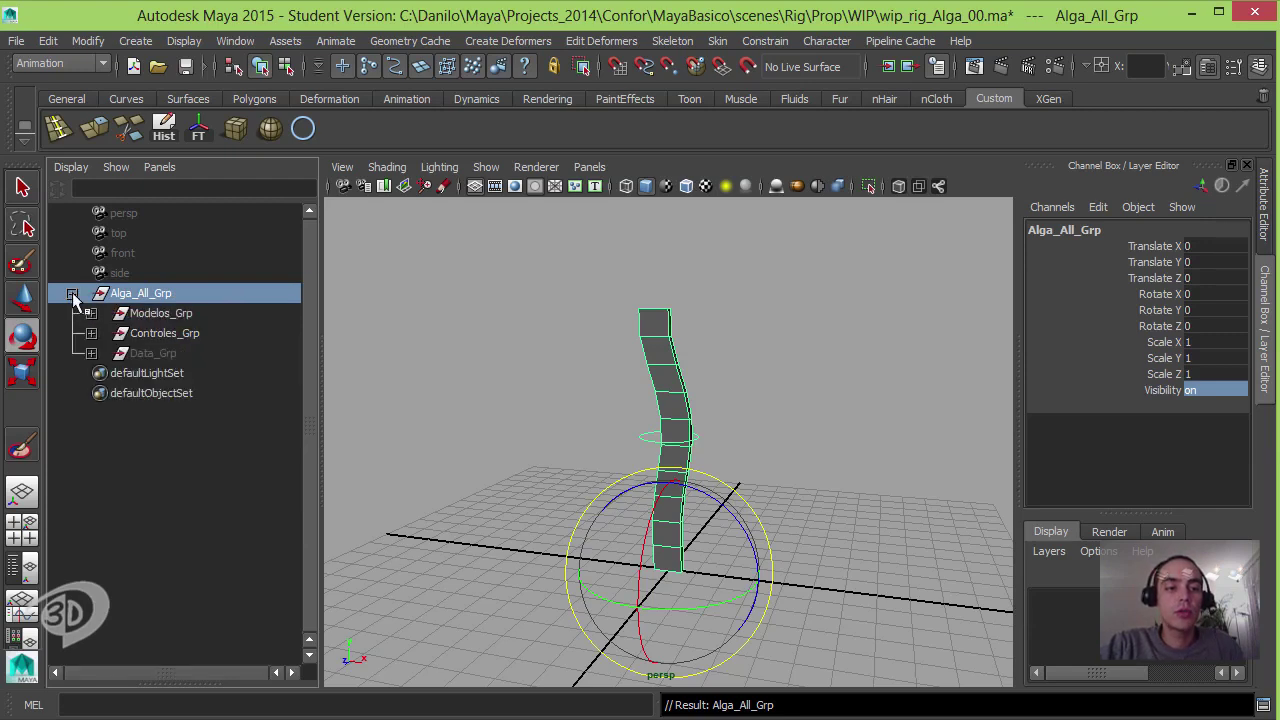
pyautogui.click(91, 333)
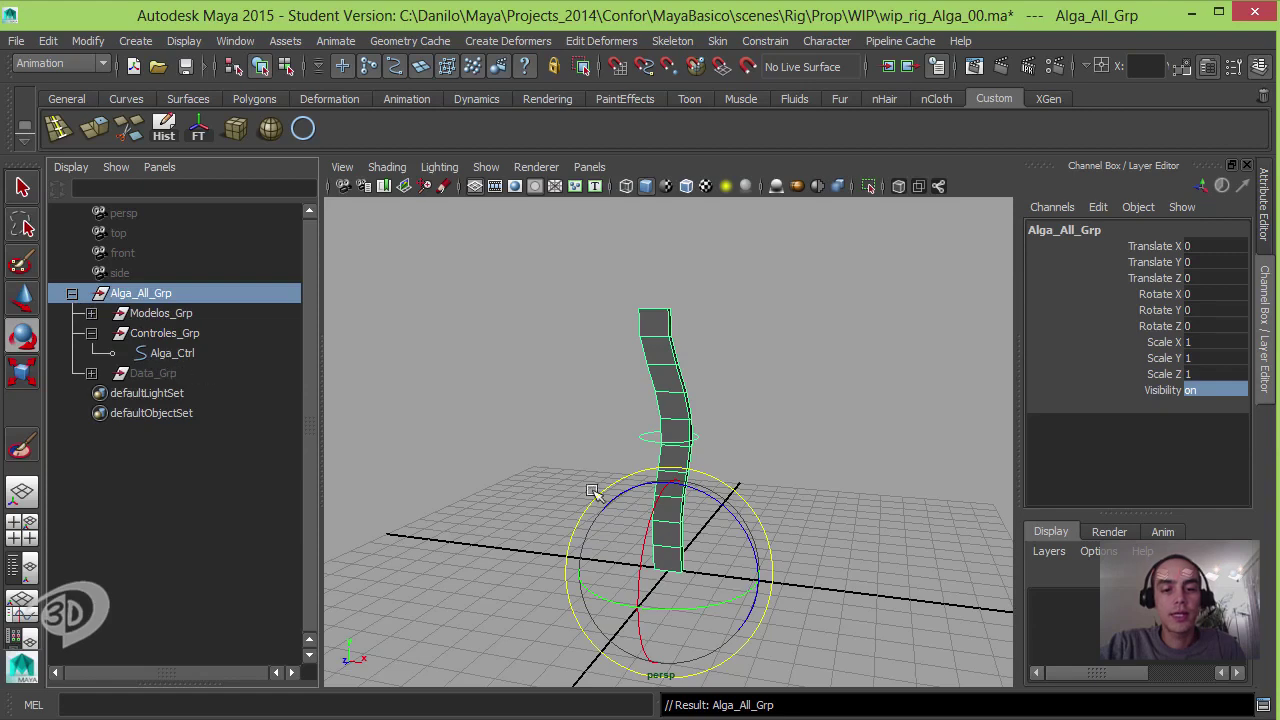
pyautogui.click(817, 516)
pyautogui.click(700, 440)
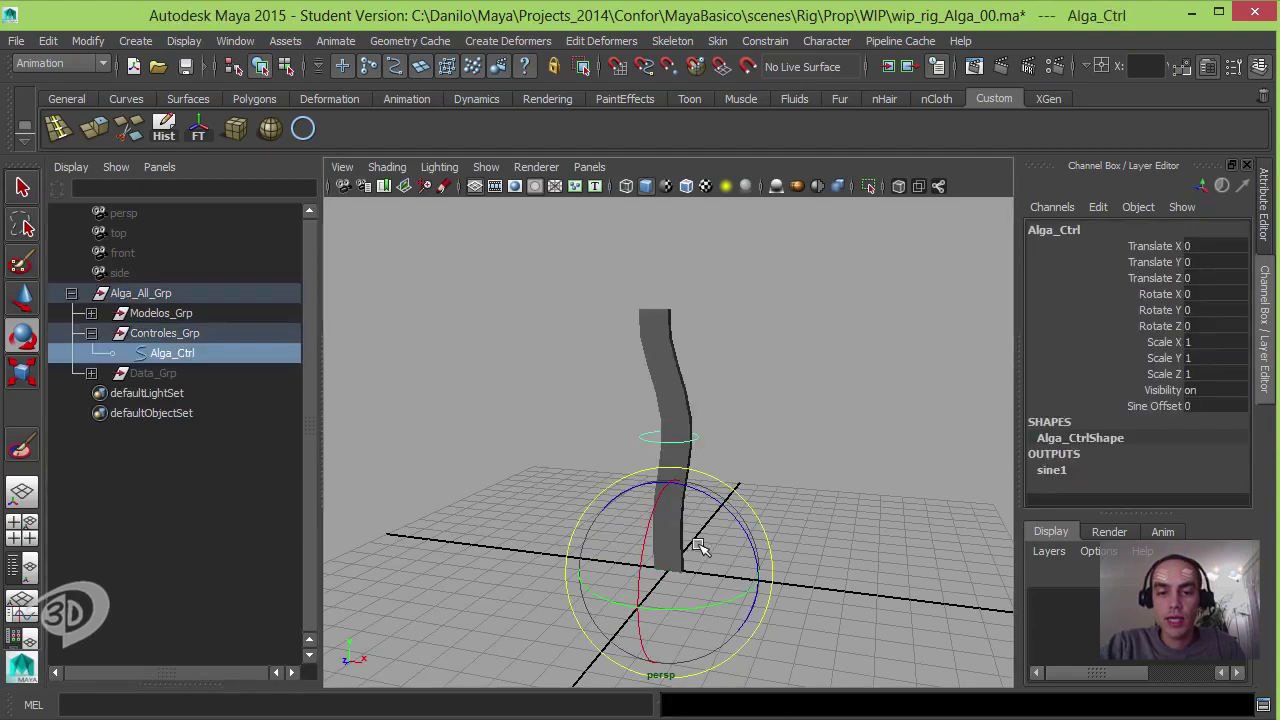
pyautogui.moveTo(698, 545)
pyautogui.mouseDown()
pyautogui.moveTo(686, 594)
pyautogui.moveTo(628, 478)
pyautogui.mouseUp()
pyautogui.hotkey('ctrl', 'z')
pyautogui.press('w')
pyautogui.hotkey('ctrl', 'z')
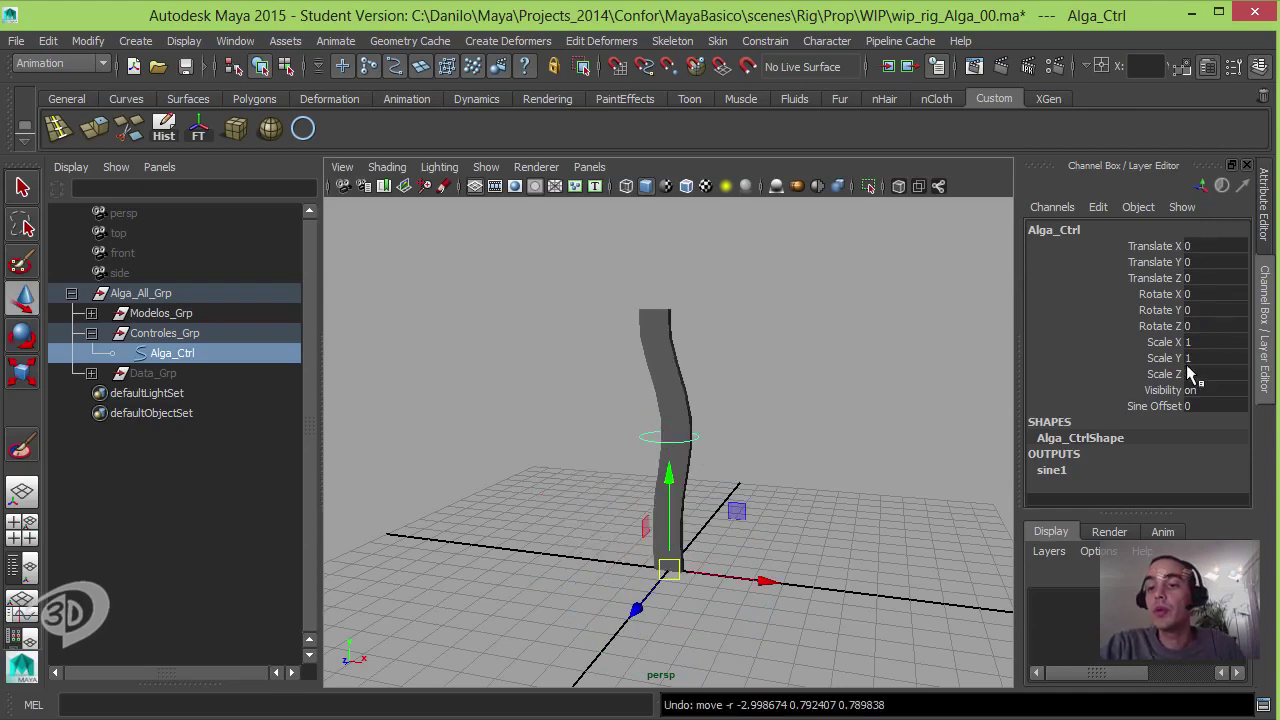
pyautogui.click(1162, 406)
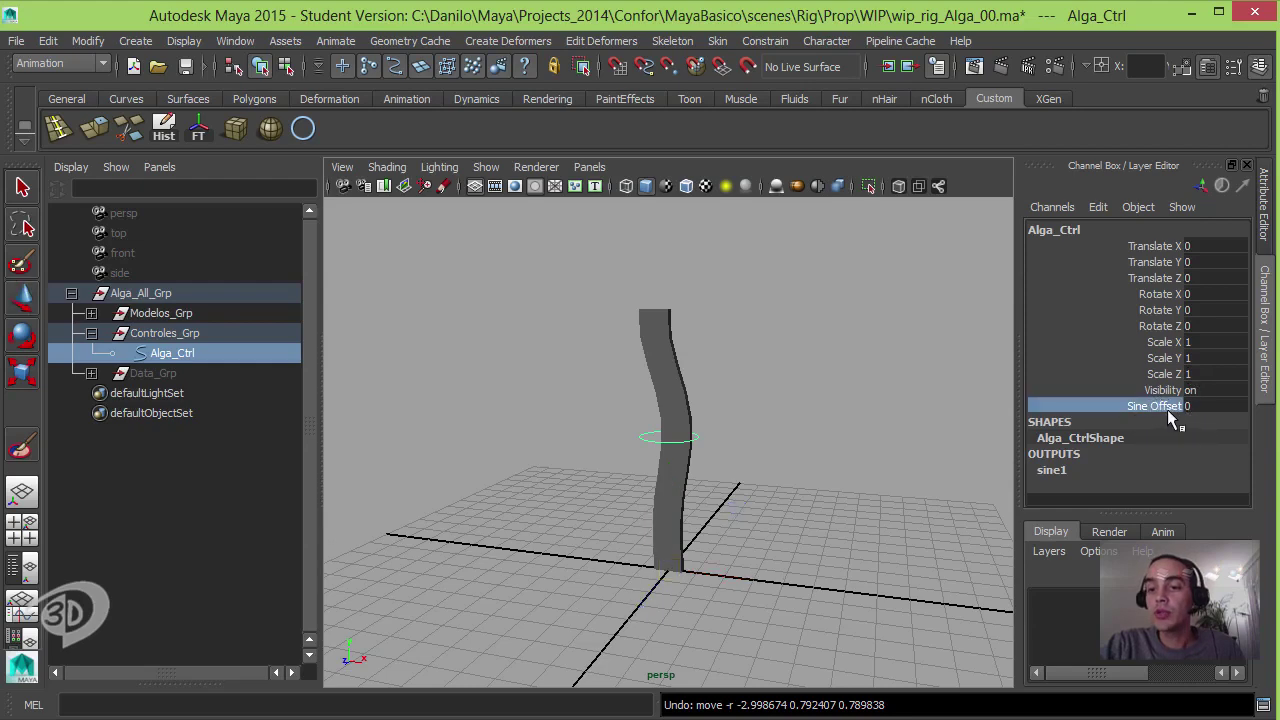
pyautogui.moveTo(890, 428)
pyautogui.mouseDown(button='middle')
pyautogui.moveTo(908, 428)
pyautogui.moveTo(820, 406)
pyautogui.mouseUp(button='middle')
pyautogui.click(1200, 406)
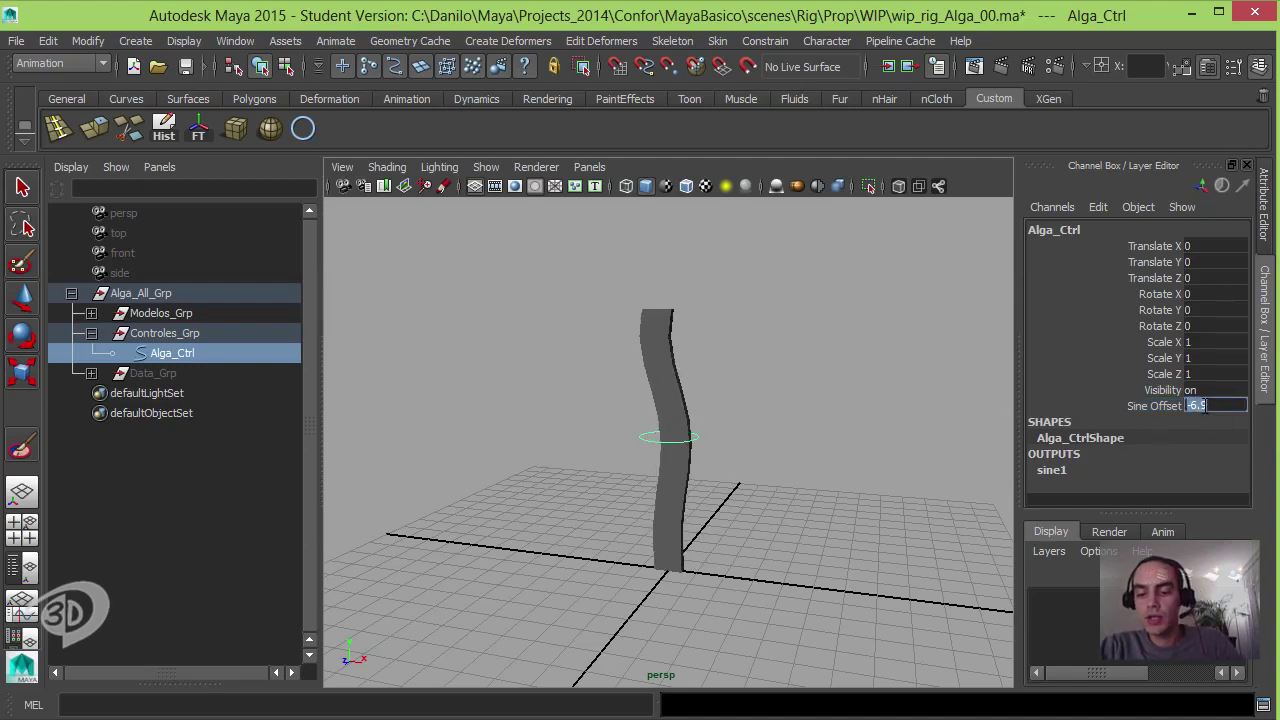
pyautogui.write('0')
pyautogui.press('Return')
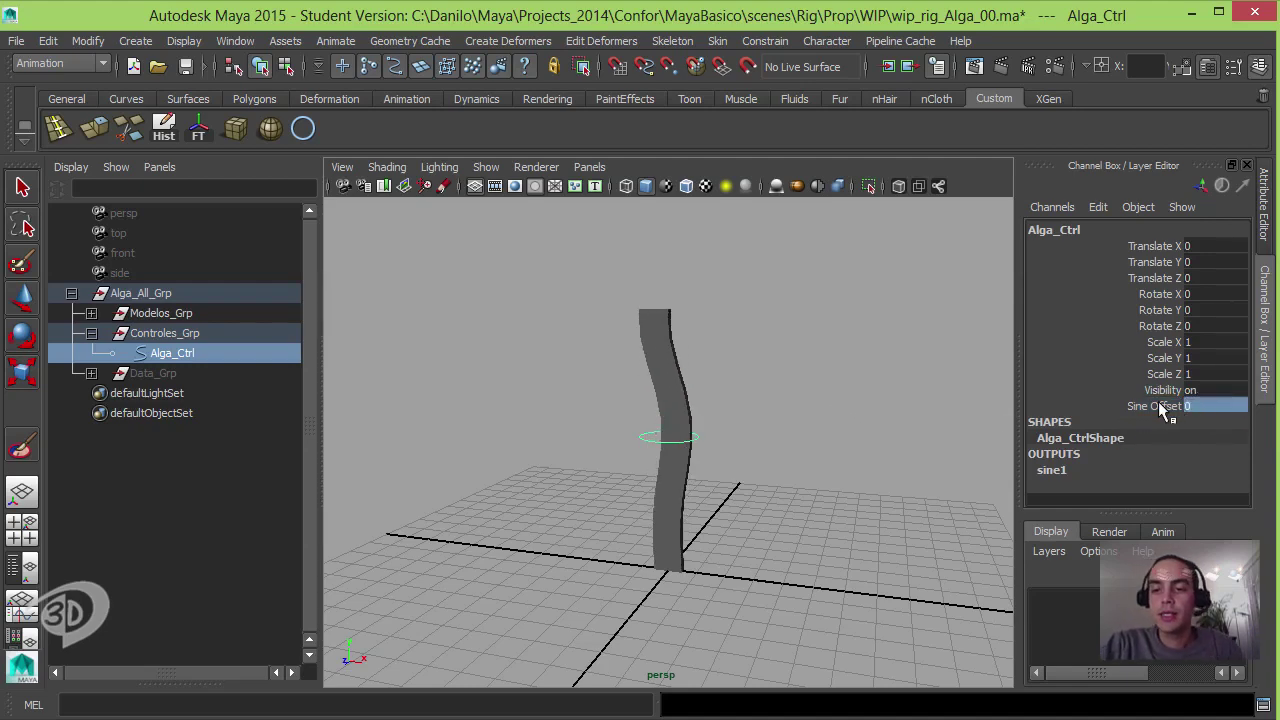
pyautogui.click(729, 434)
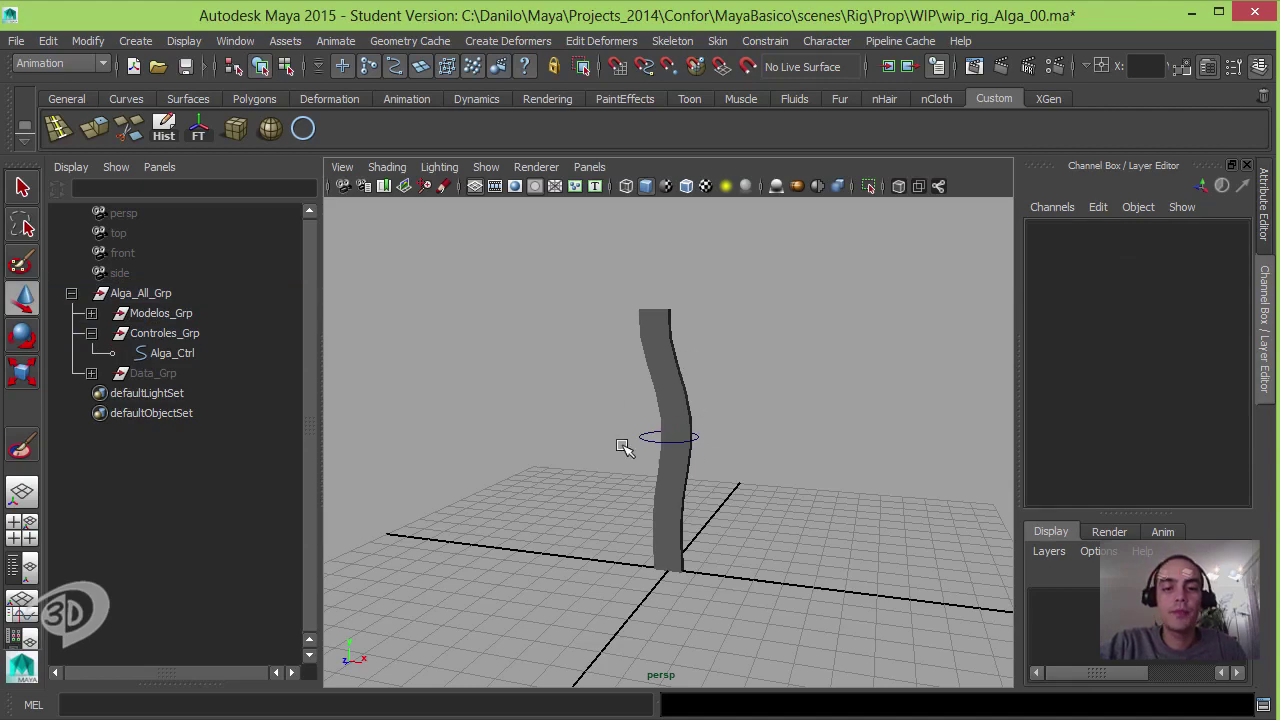
pyautogui.moveTo(641, 423); pyautogui.dragTo(646, 456)
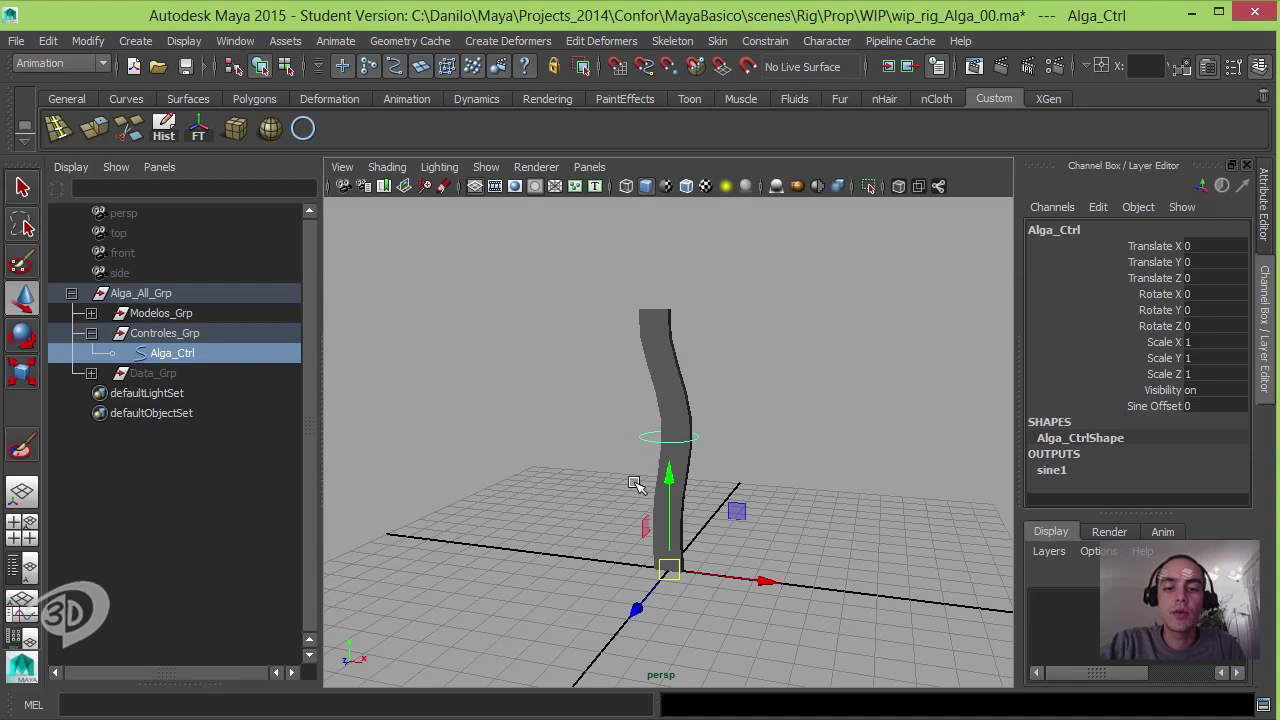
# Step: Enable Drawing Overrides on Alga_Ctrl's transform and set the override colour to red
pyautogui.hotkey('ctrl', 'a')
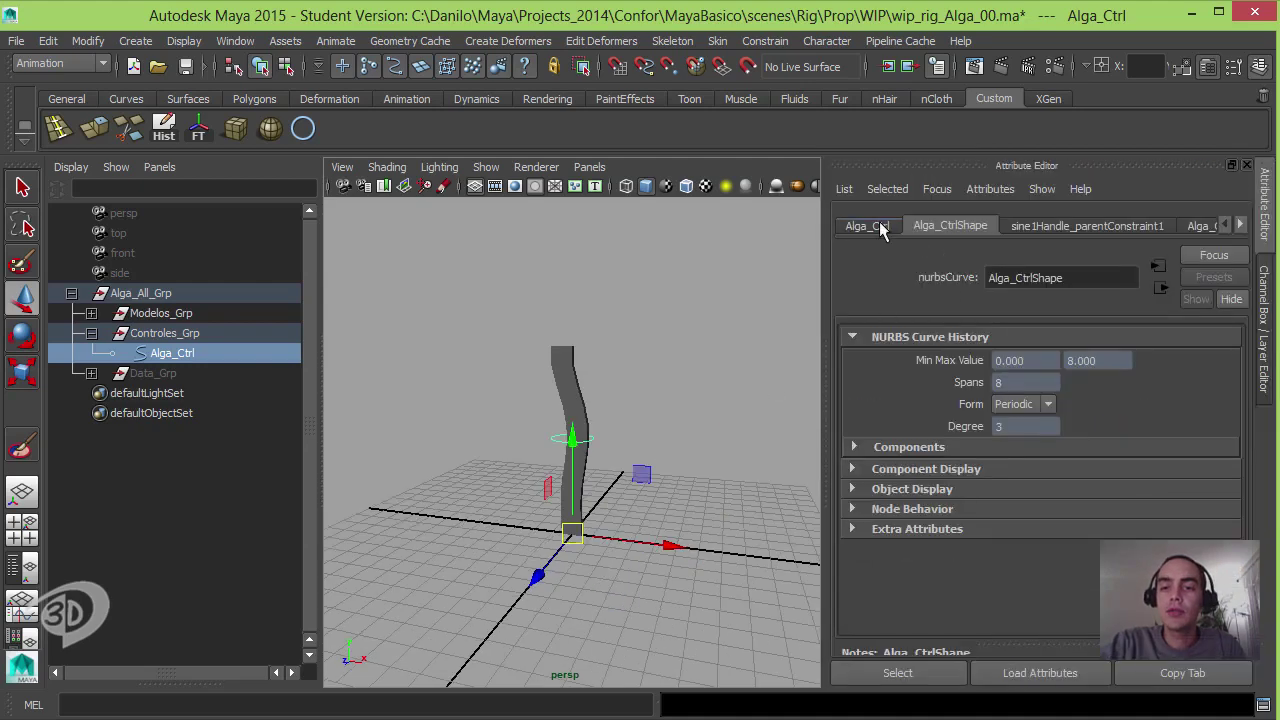
pyautogui.click(878, 227)
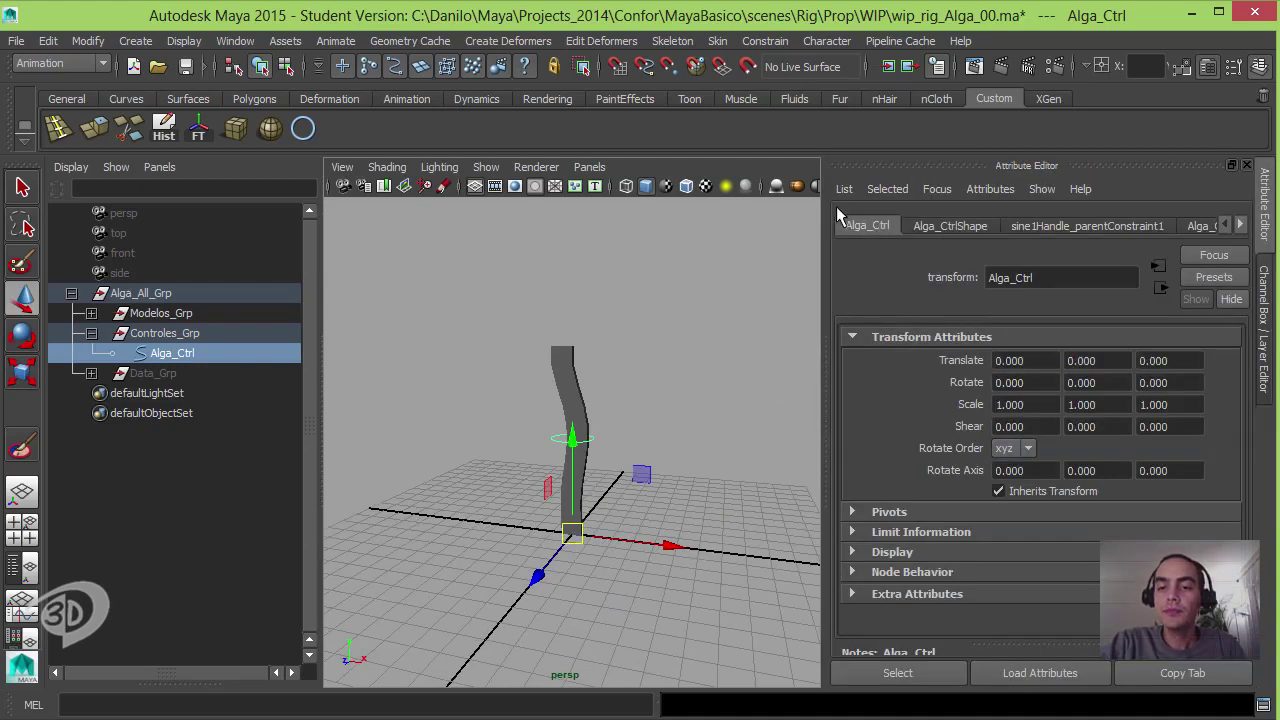
pyautogui.click(893, 552)
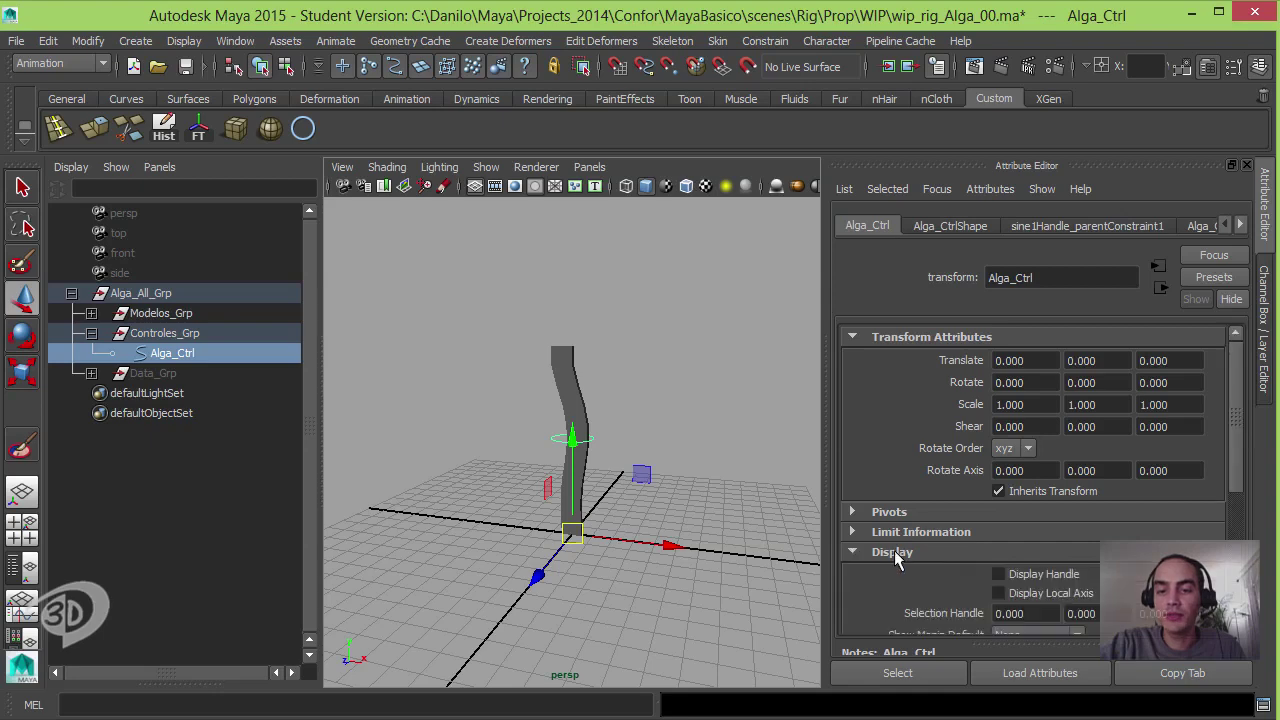
pyautogui.scroll(-5, 935, 505)
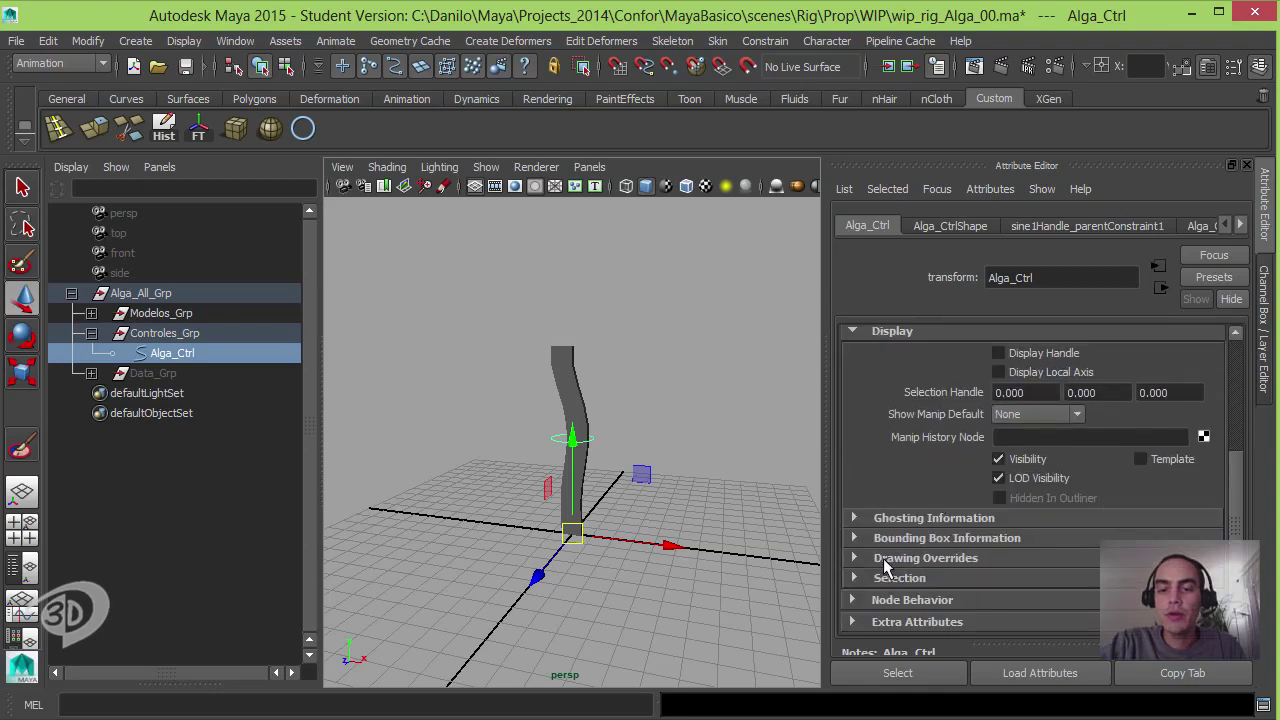
pyautogui.click(885, 562)
pyautogui.scroll(-3, 920, 517)
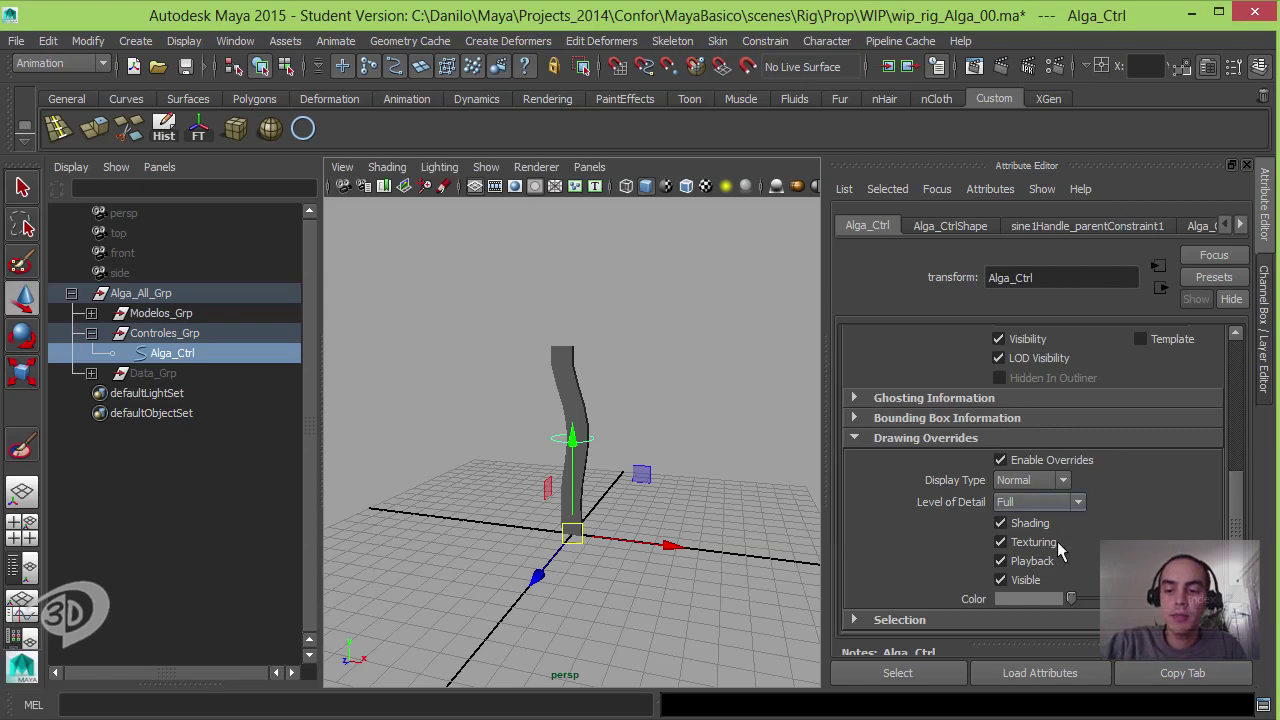
pyautogui.moveTo(1071, 598)
pyautogui.mouseDown()
pyautogui.moveTo(1138, 608)
pyautogui.moveTo(1118, 604)
pyautogui.mouseUp()
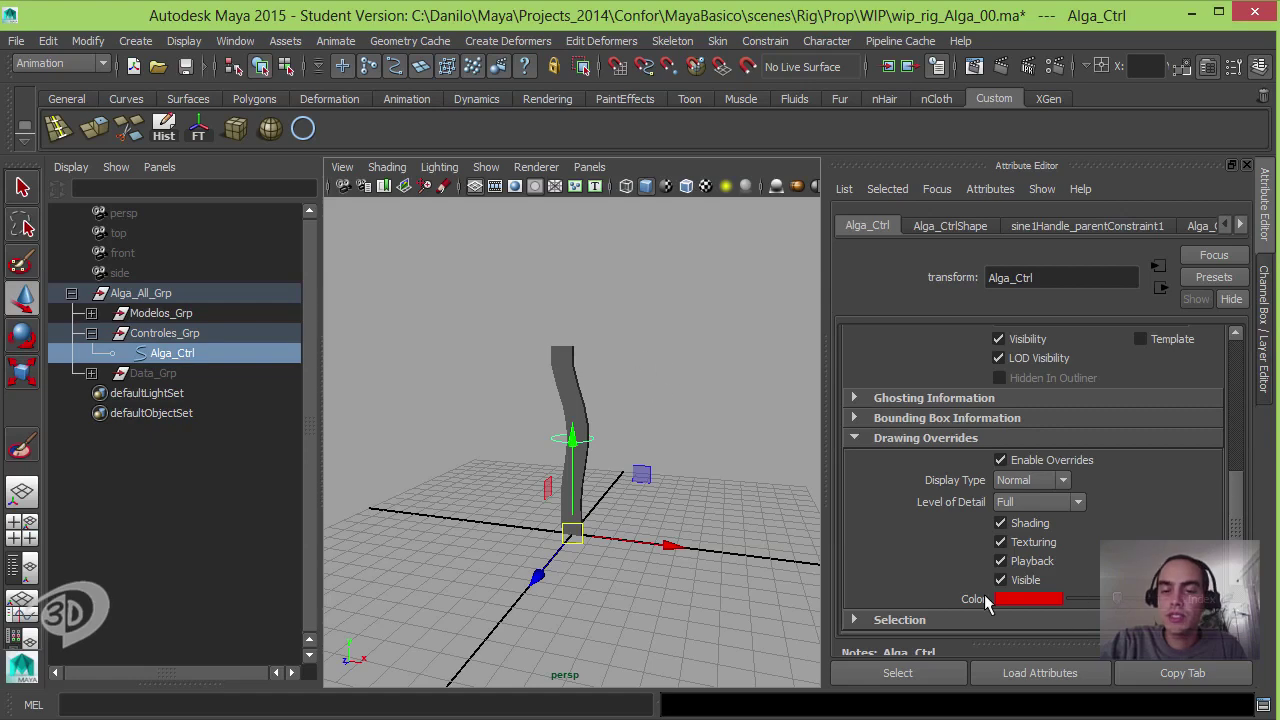
pyautogui.click(657, 441)
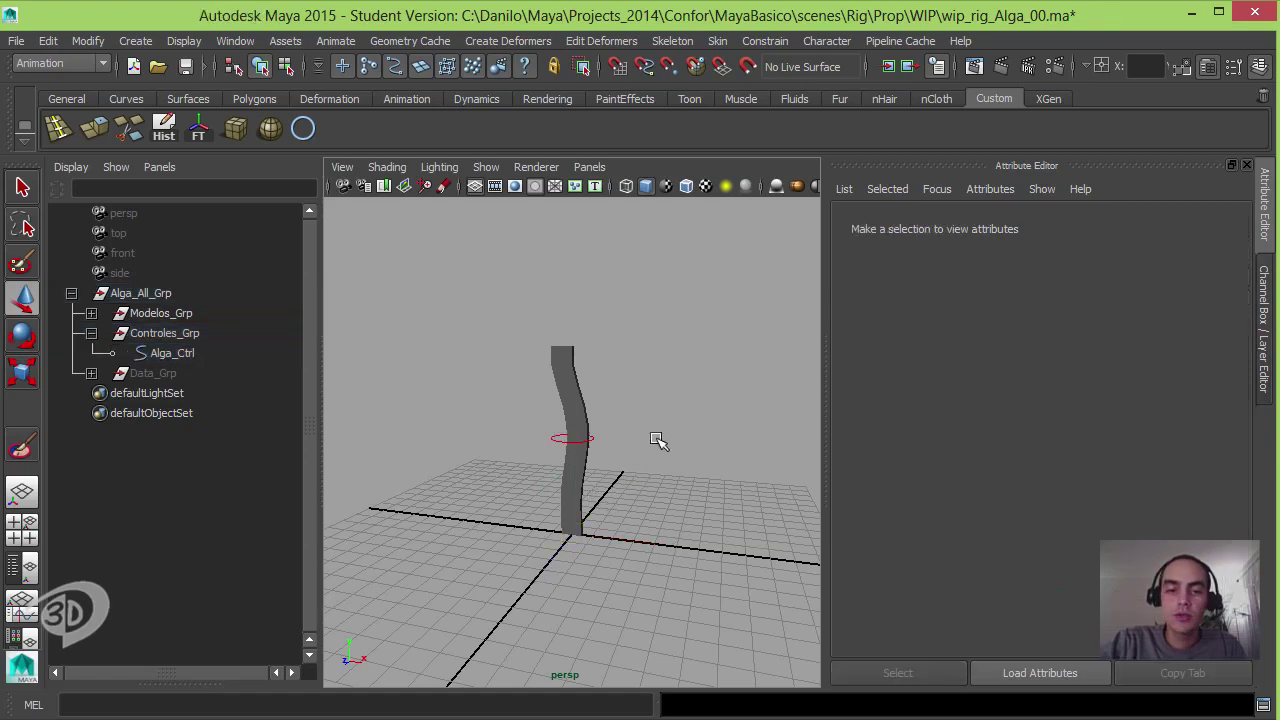
# Step: Test-rotate Alga_Ctrl to bend the seaweed, then undo the rotation
pyautogui.click(553, 441)
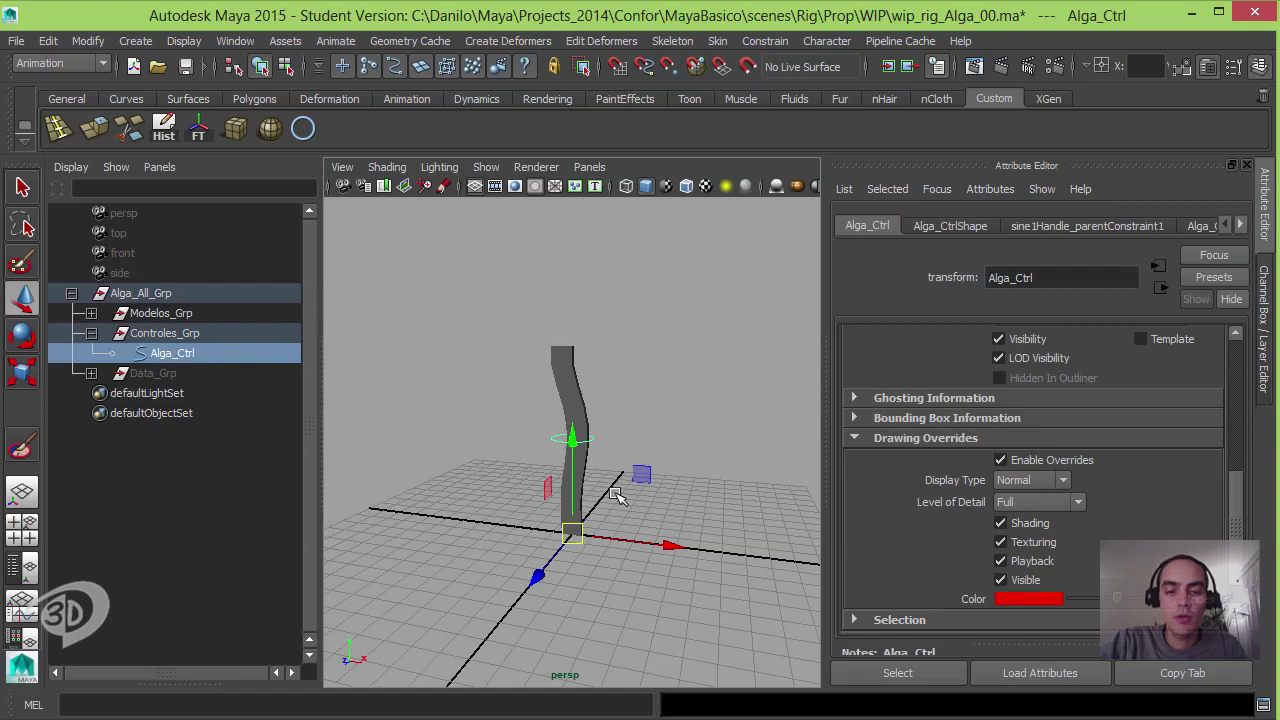
pyautogui.press('e')
pyautogui.moveTo(617, 497)
pyautogui.mouseDown()
pyautogui.moveTo(634, 529)
pyautogui.moveTo(617, 517)
pyautogui.mouseUp()
pyautogui.hotkey('ctrl', 'z')
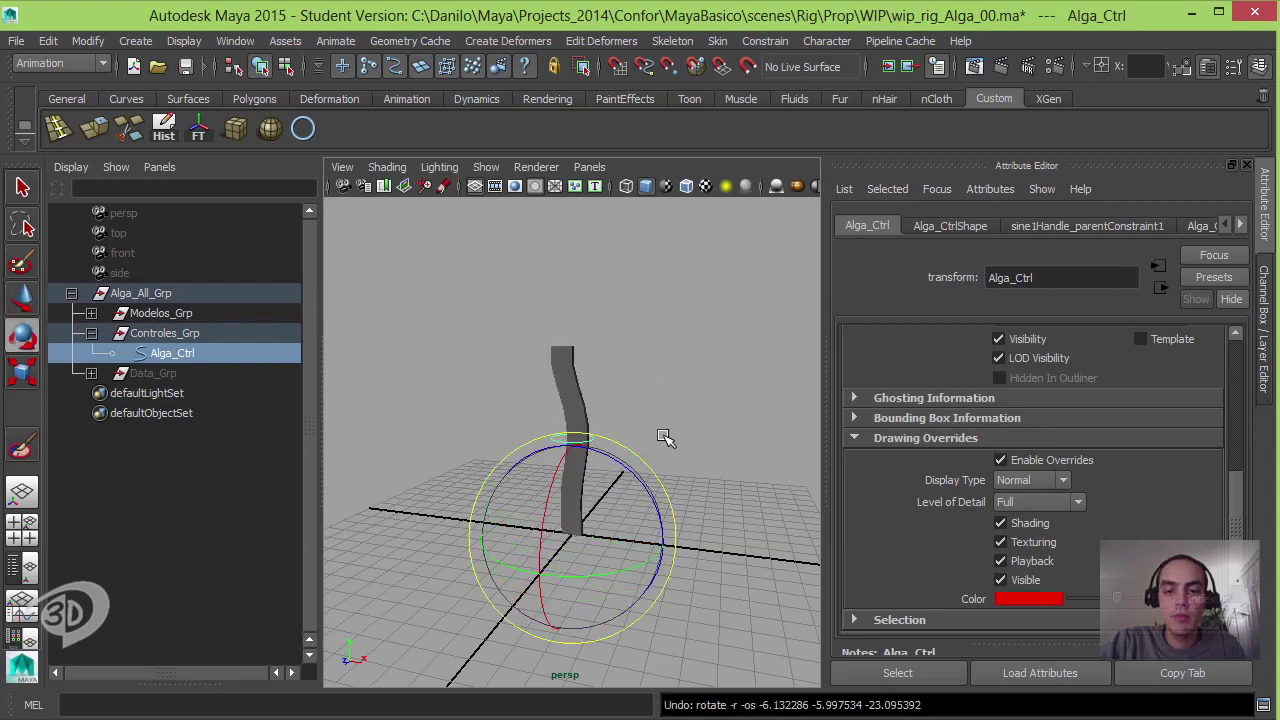
pyautogui.click(665, 438)
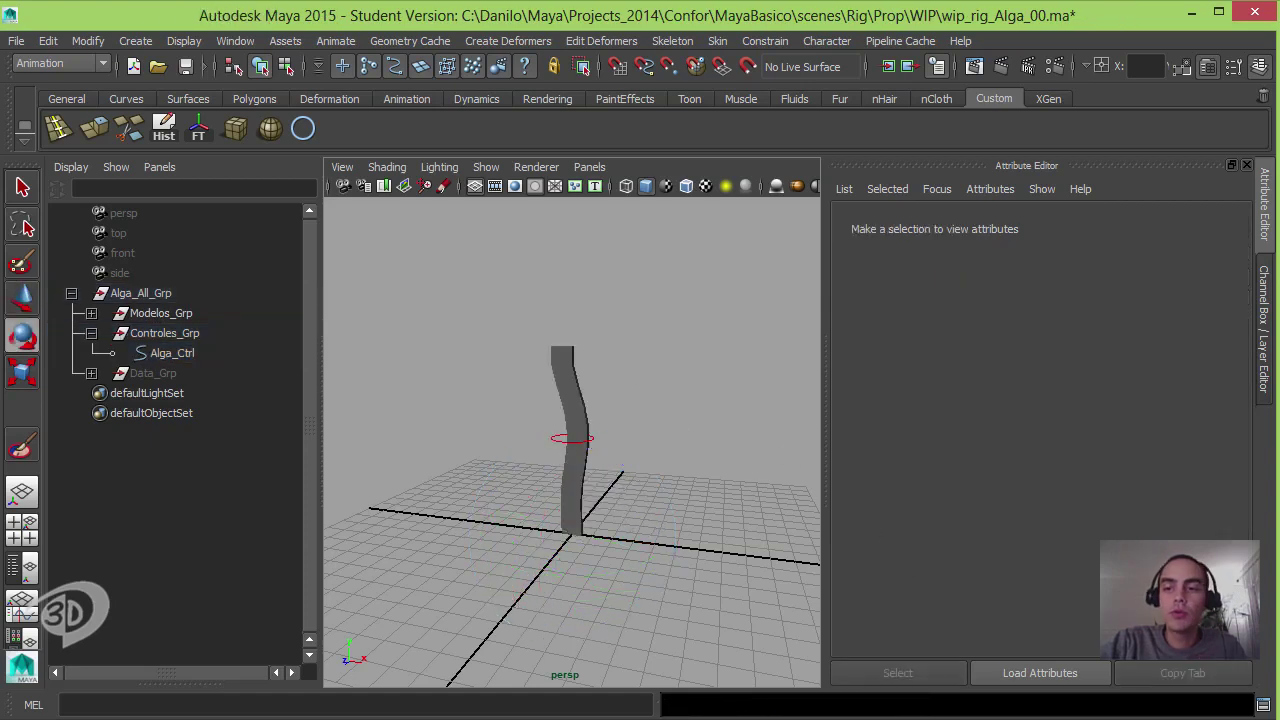
# Step: Switch to the Channel Box and test Alga_Ctrl's rotation and Sine Offset, then undo
pyautogui.click(1265, 320)
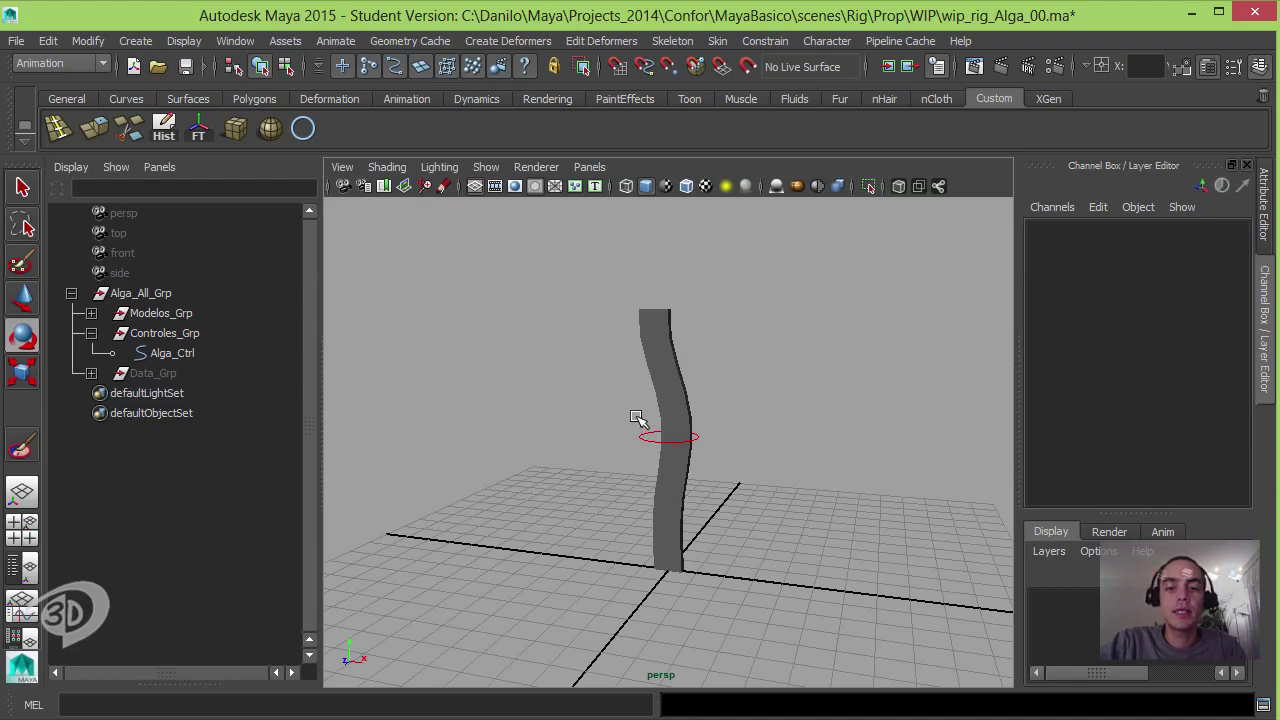
pyautogui.click(651, 443)
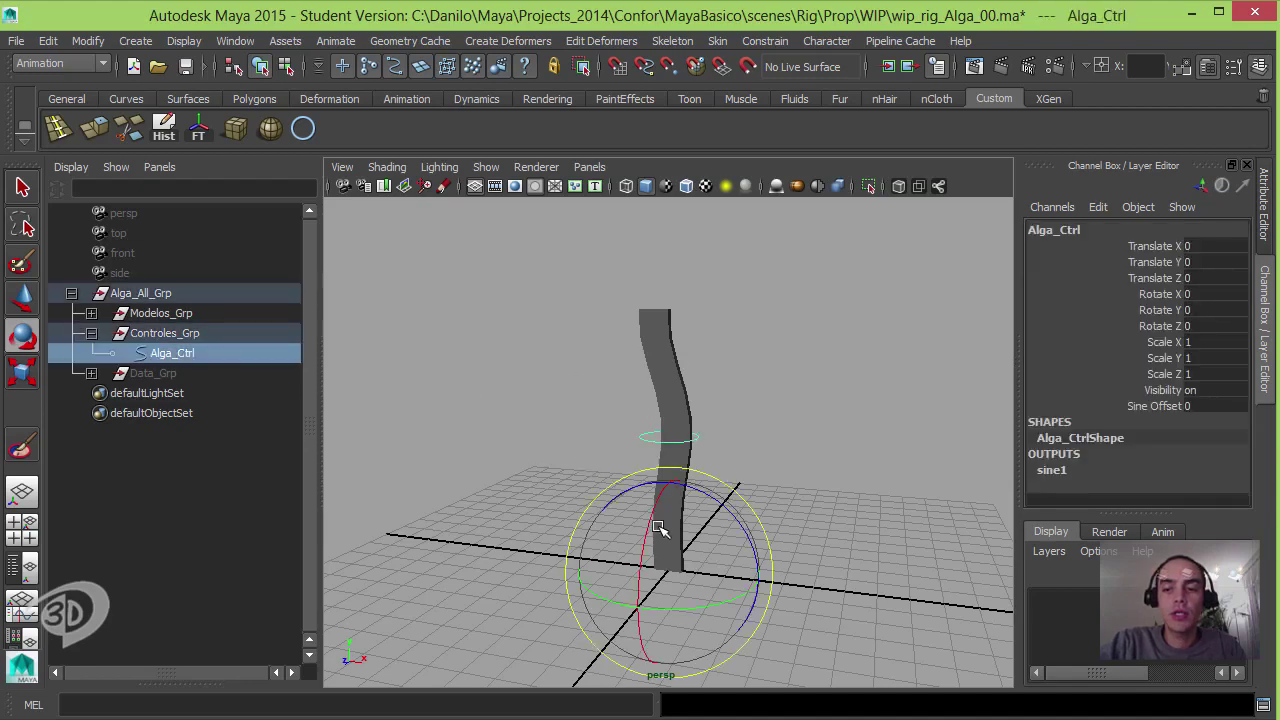
pyautogui.moveTo(663, 528); pyautogui.dragTo(663, 497)
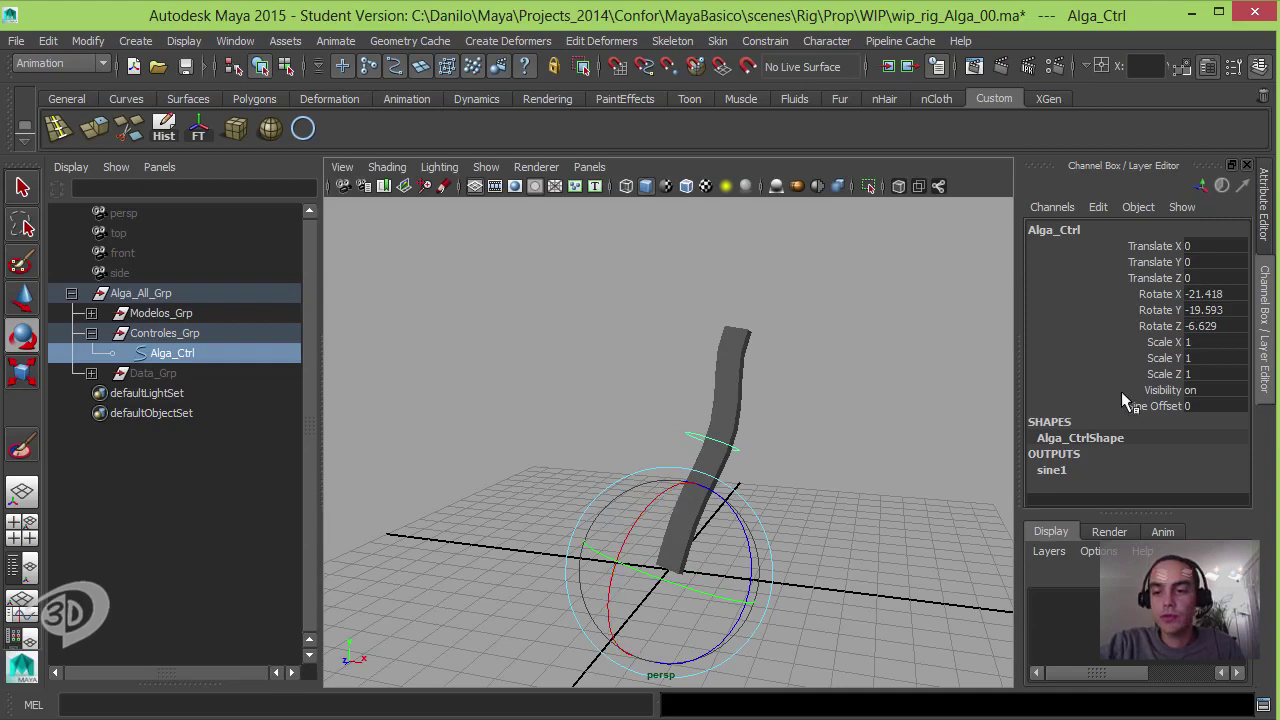
pyautogui.click(1150, 405)
pyautogui.moveTo(743, 386)
pyautogui.mouseDown(button='middle')
pyautogui.moveTo(791, 389)
pyautogui.moveTo(768, 391)
pyautogui.mouseUp(button='middle')
pyautogui.hotkey('ctrl', 'z')
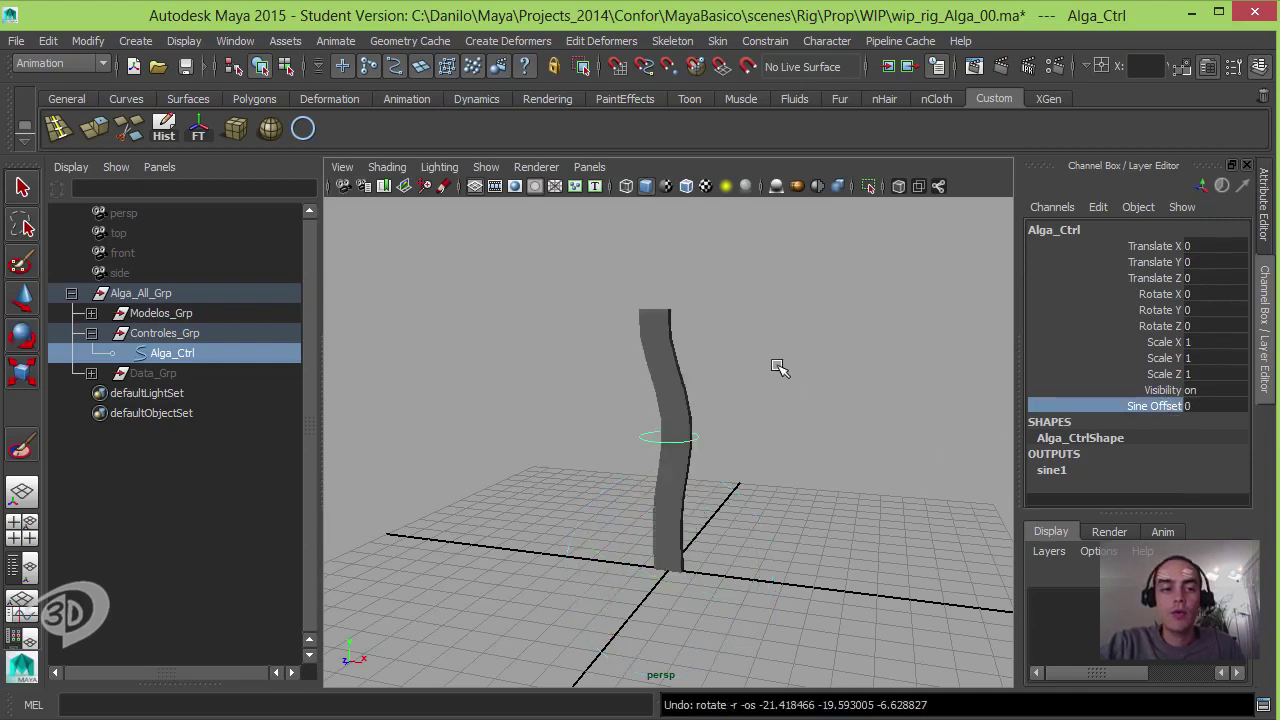
pyautogui.click(405, 362)
# Step: Collapse Controles_Grp and Alga_All_Grp in the Outliner, leaving nothing selected
pyautogui.click(91, 333)
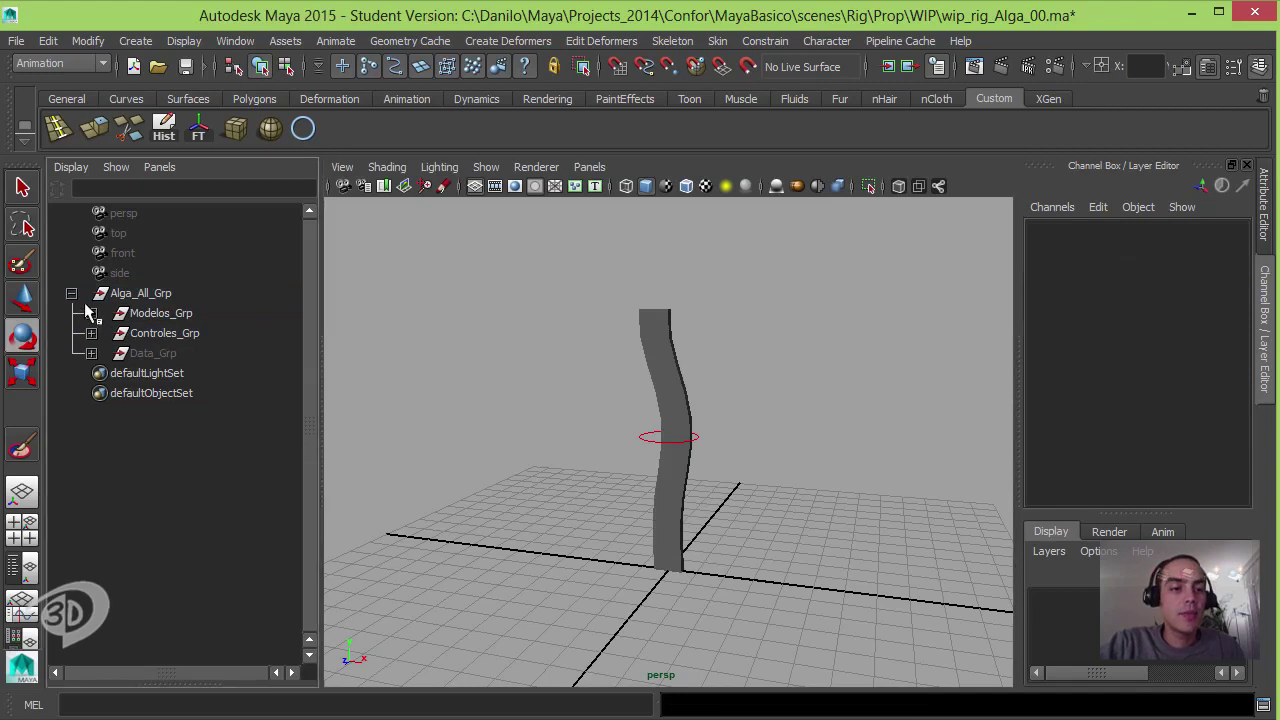
pyautogui.click(71, 293)
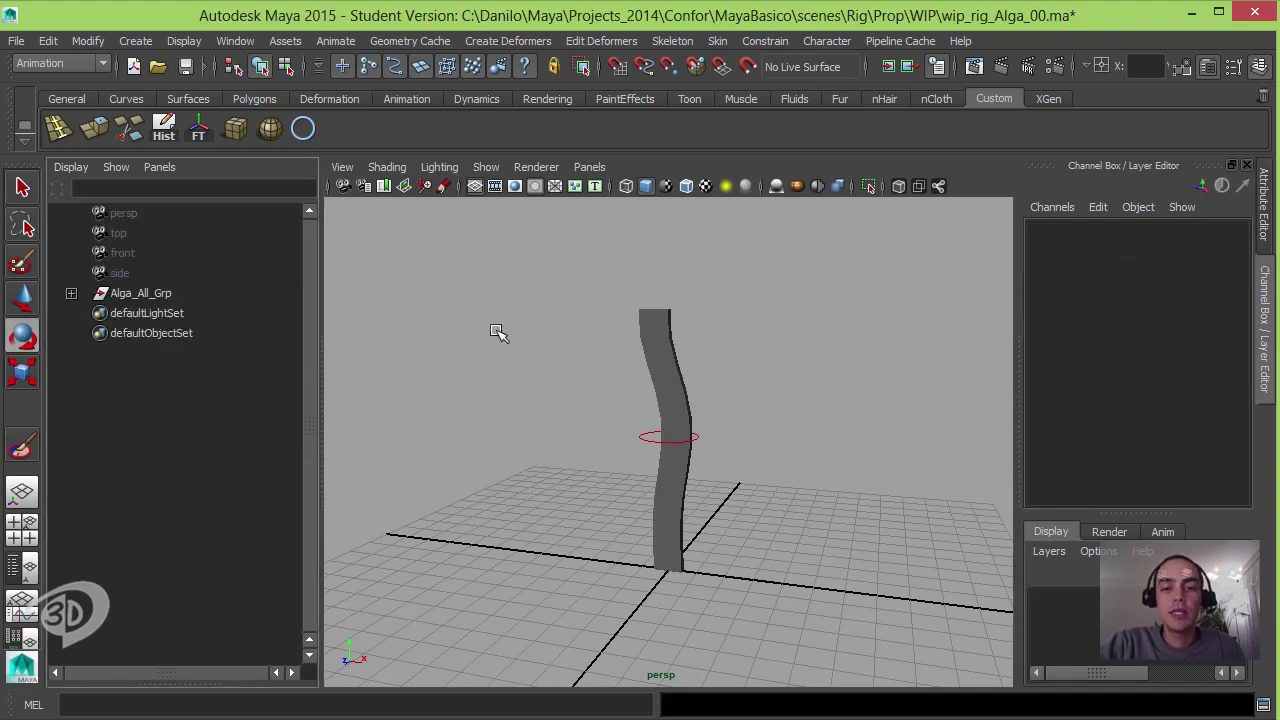
pyautogui.click(645, 437)
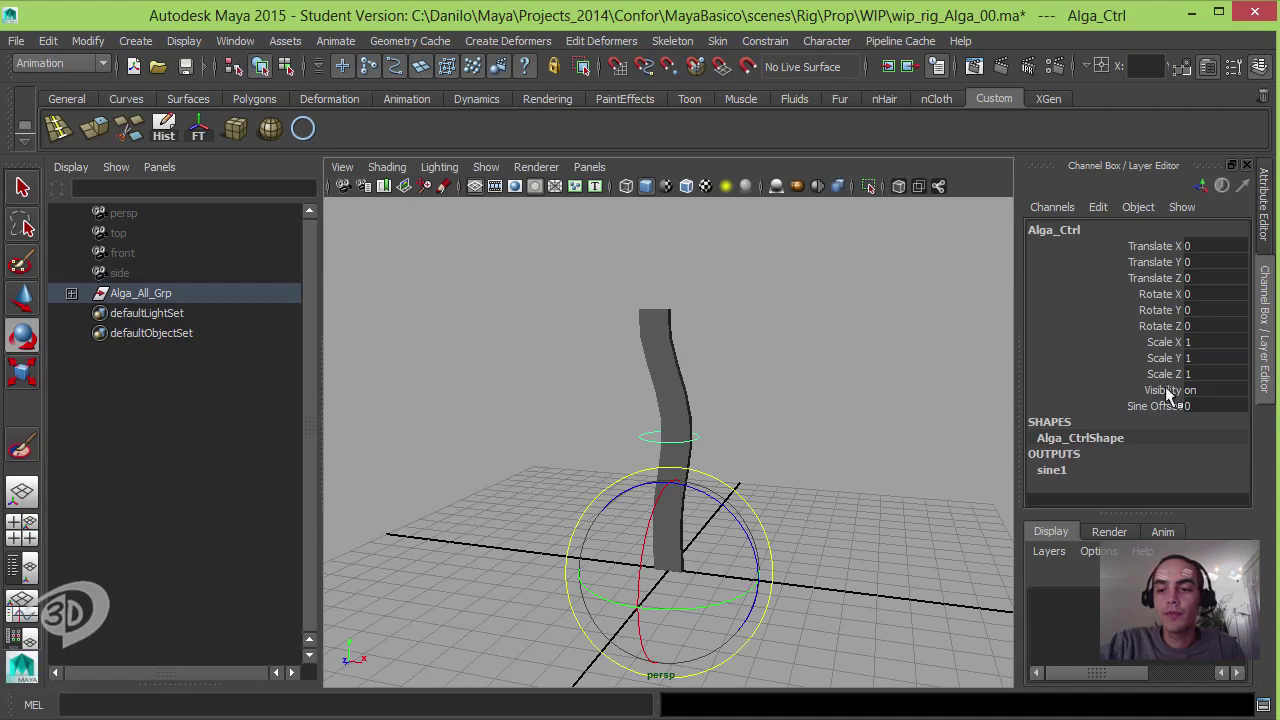
pyautogui.click(820, 393)
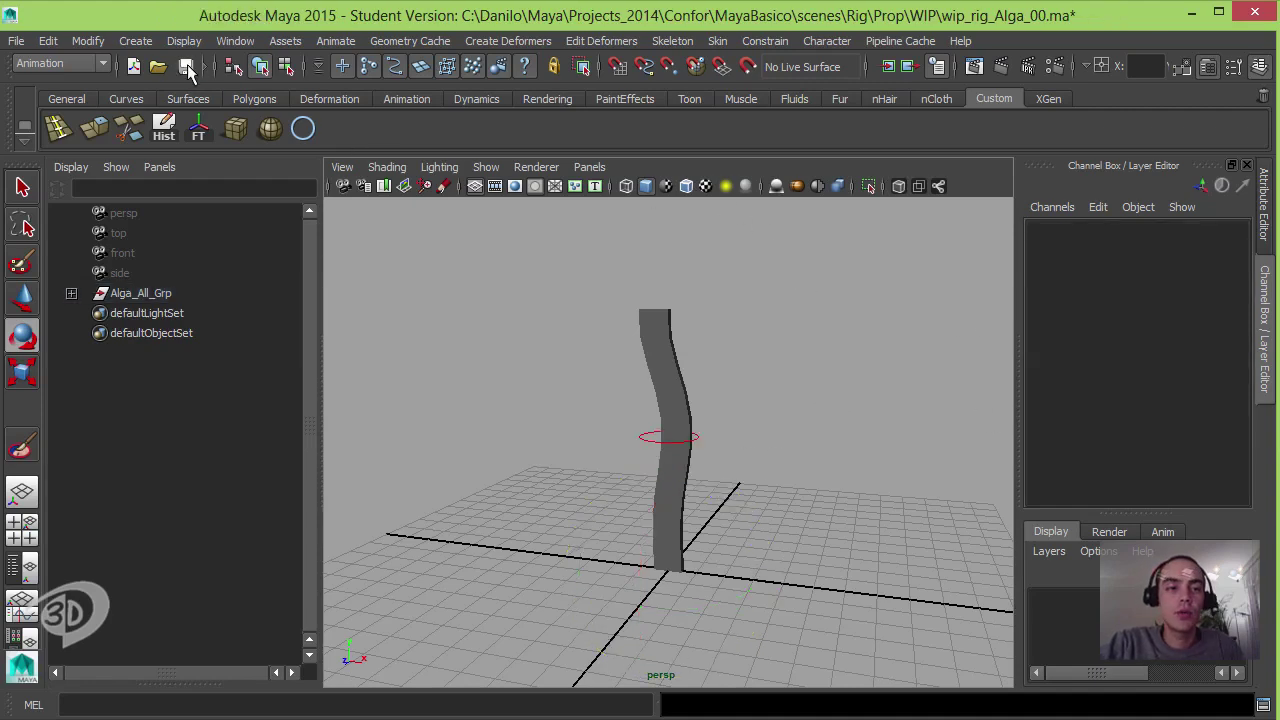
# Step: Save the scene as wip_rig_Alga_00.ma, accepting the student-version warning
pyautogui.click(187, 67)
pyautogui.click(613, 385)
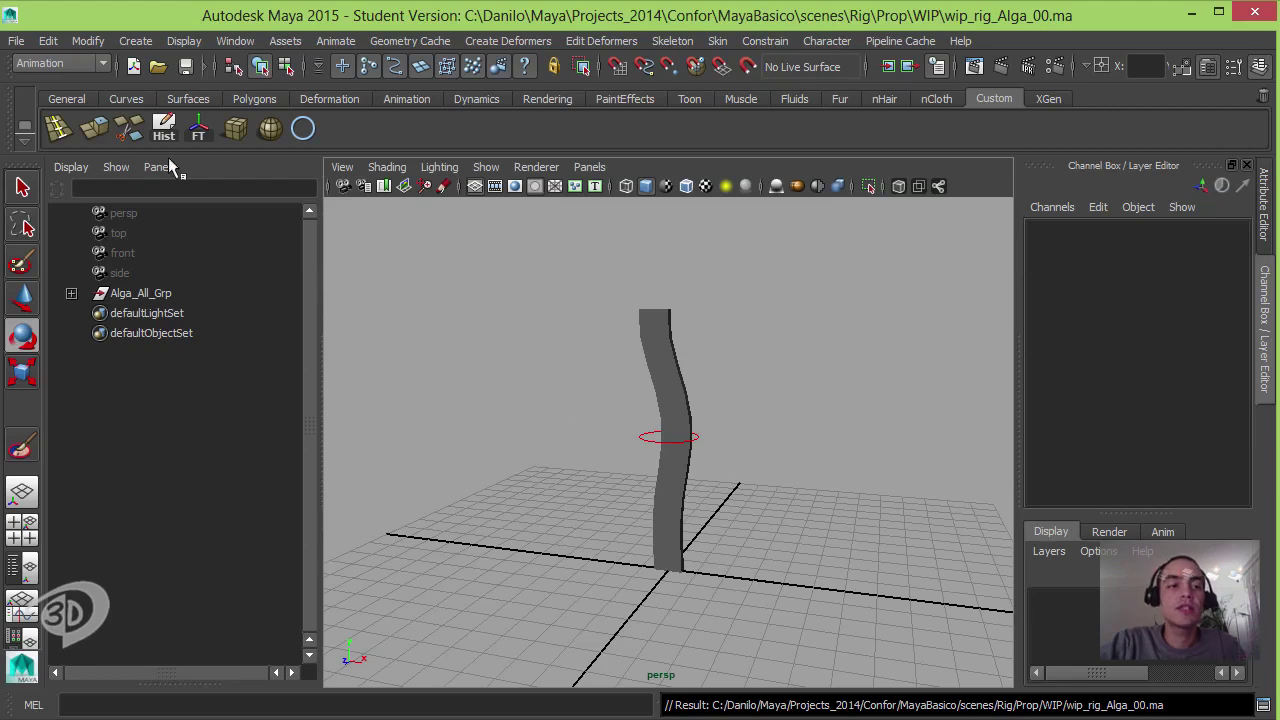
pyautogui.click(16, 41)
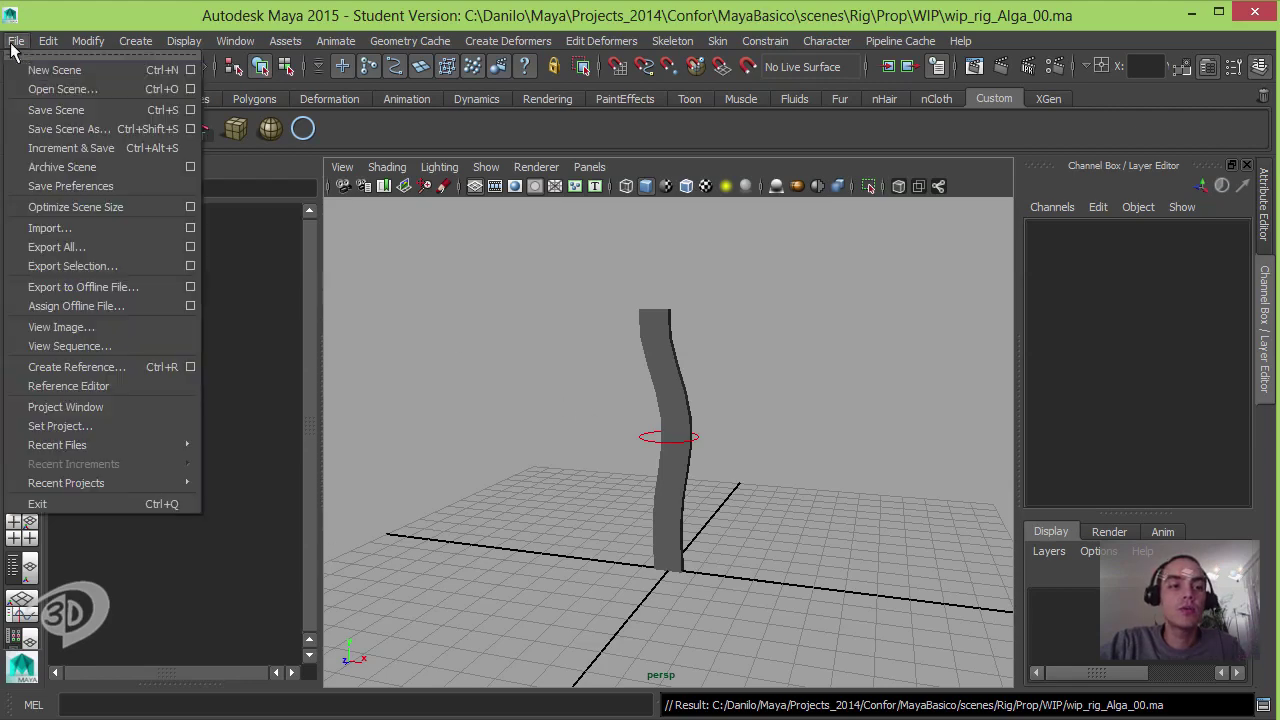
pyautogui.click(112, 130)
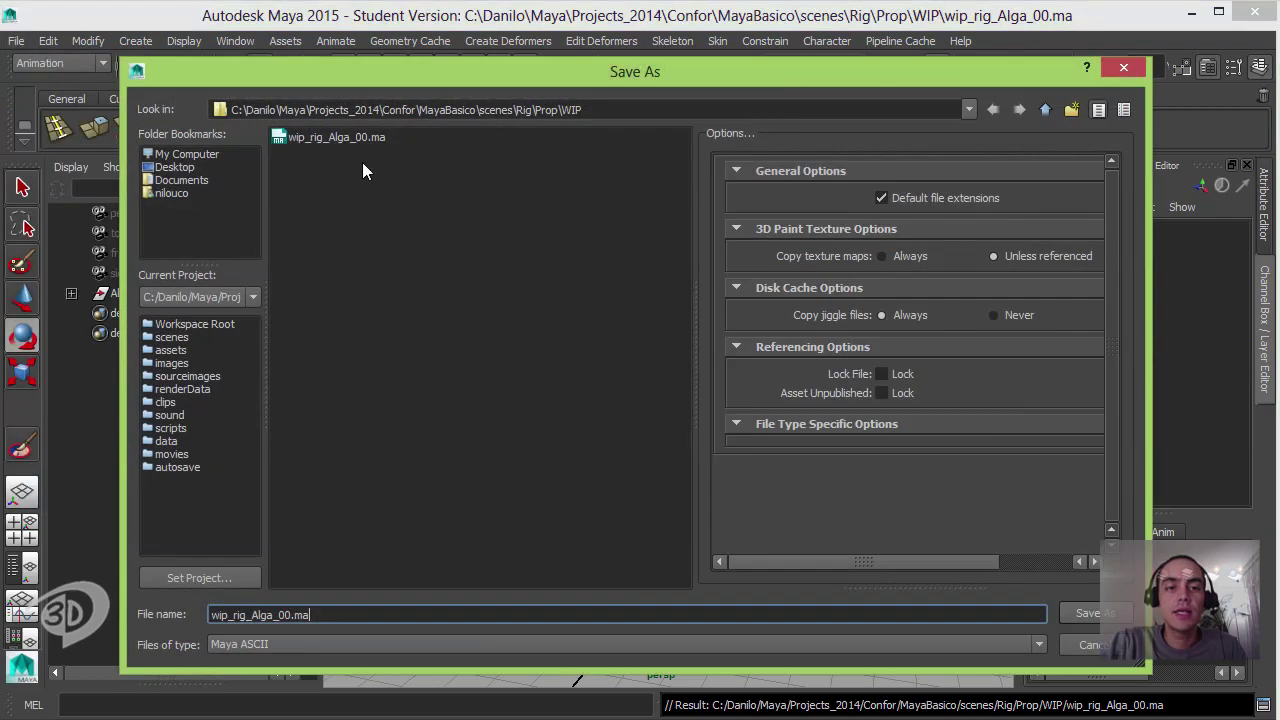
# Step: Move up to the scenes\Rig\Prop folder and change the file name to rig_Alga.ma
pyautogui.click(341, 138)
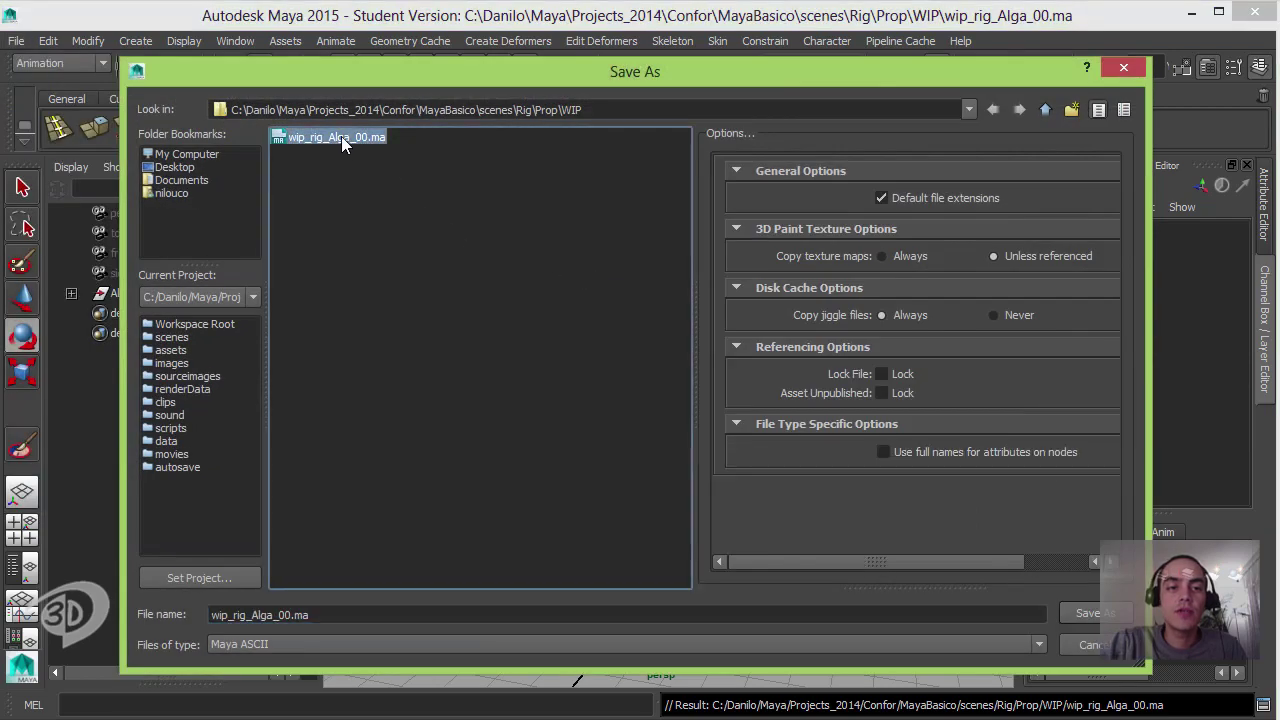
pyautogui.click(1046, 109)
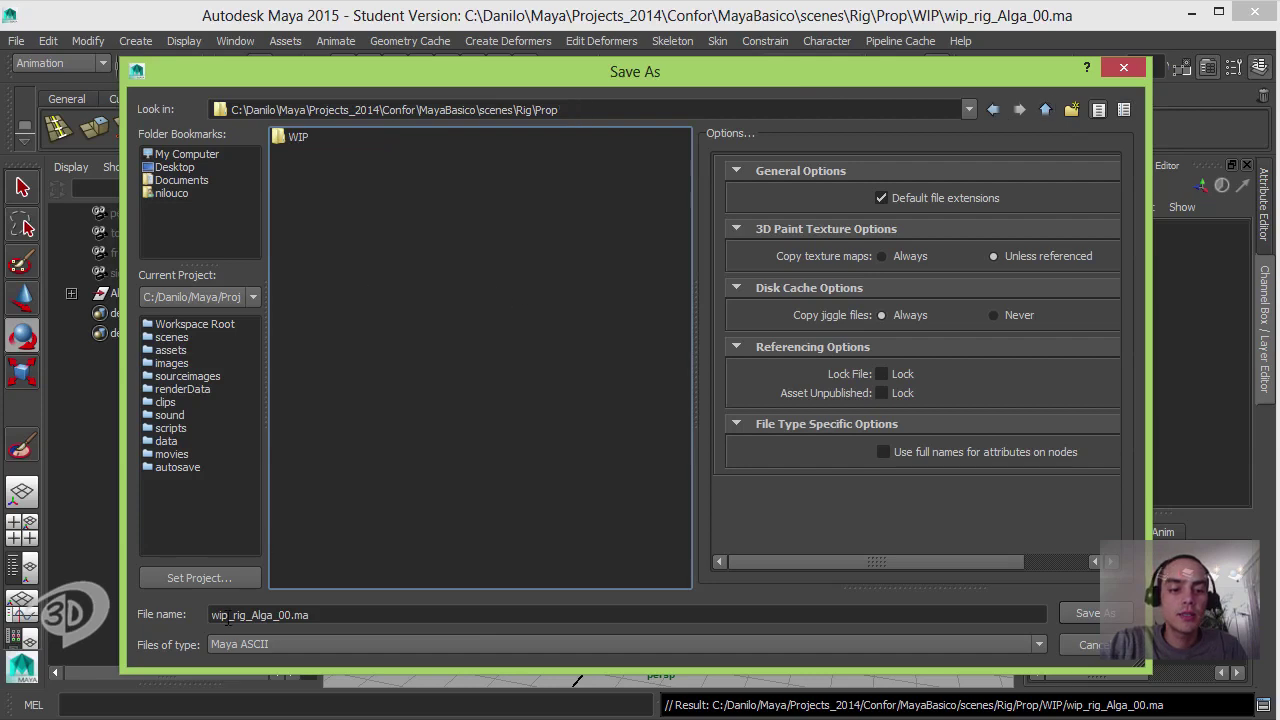
pyautogui.click(229, 615)
pyautogui.hotkey('shift', 'Home')
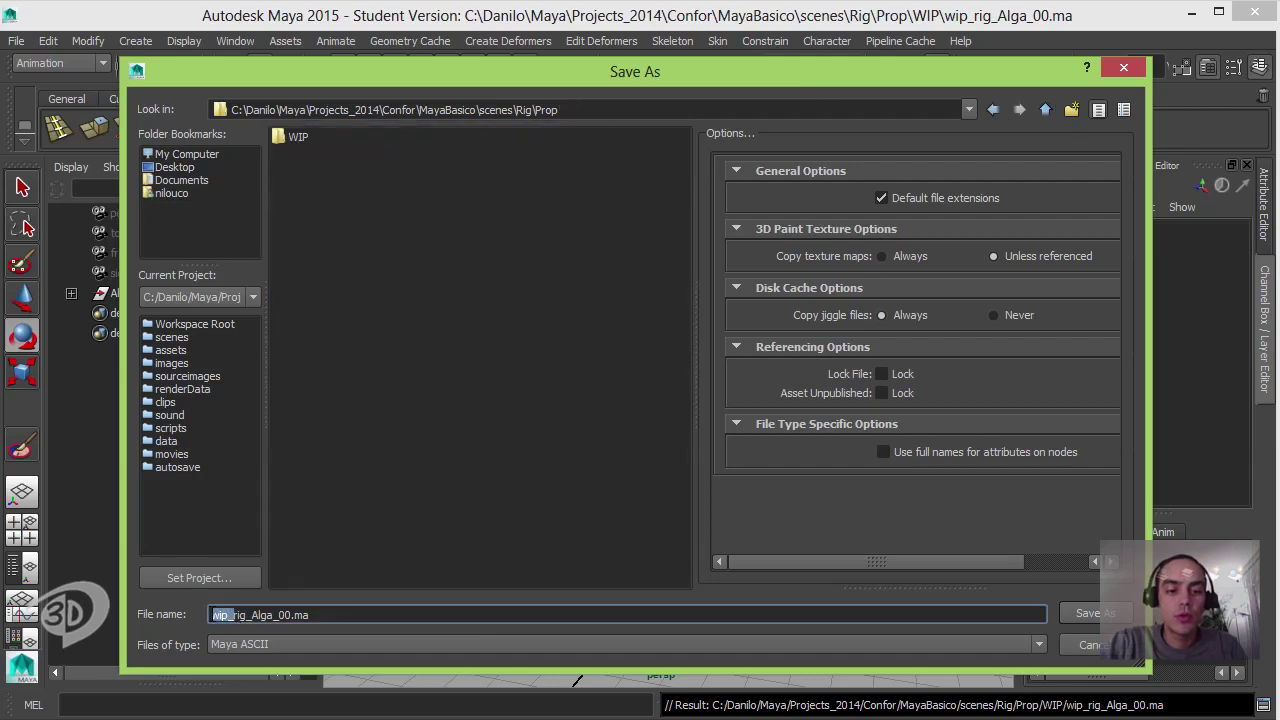
pyautogui.press('BackSpace')
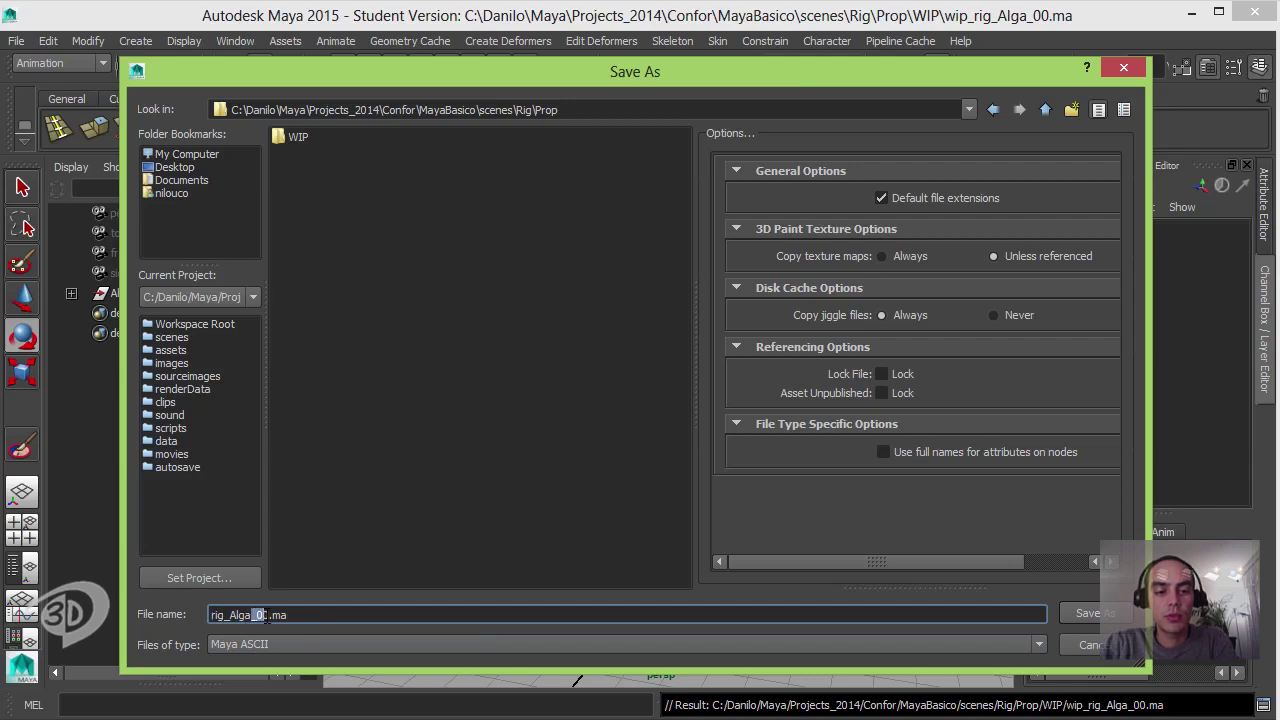
pyautogui.press('BackSpace')
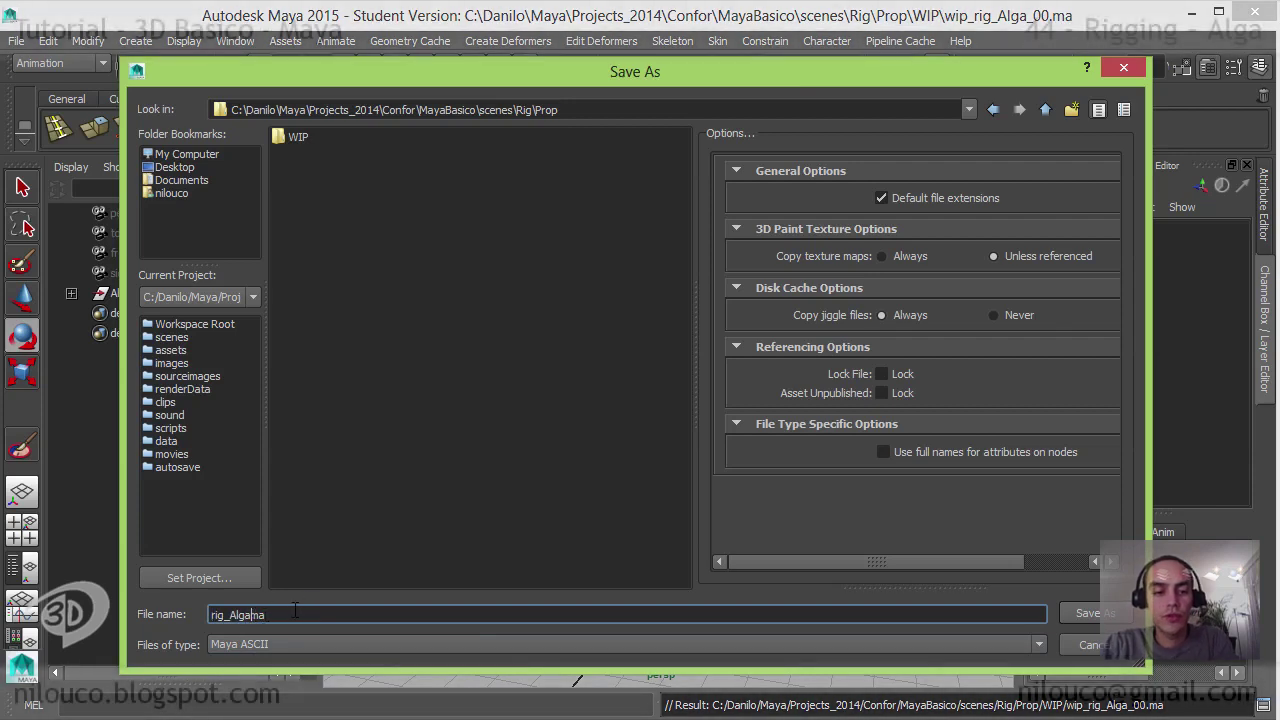
pyautogui.write('.')
pyautogui.click(293, 612)
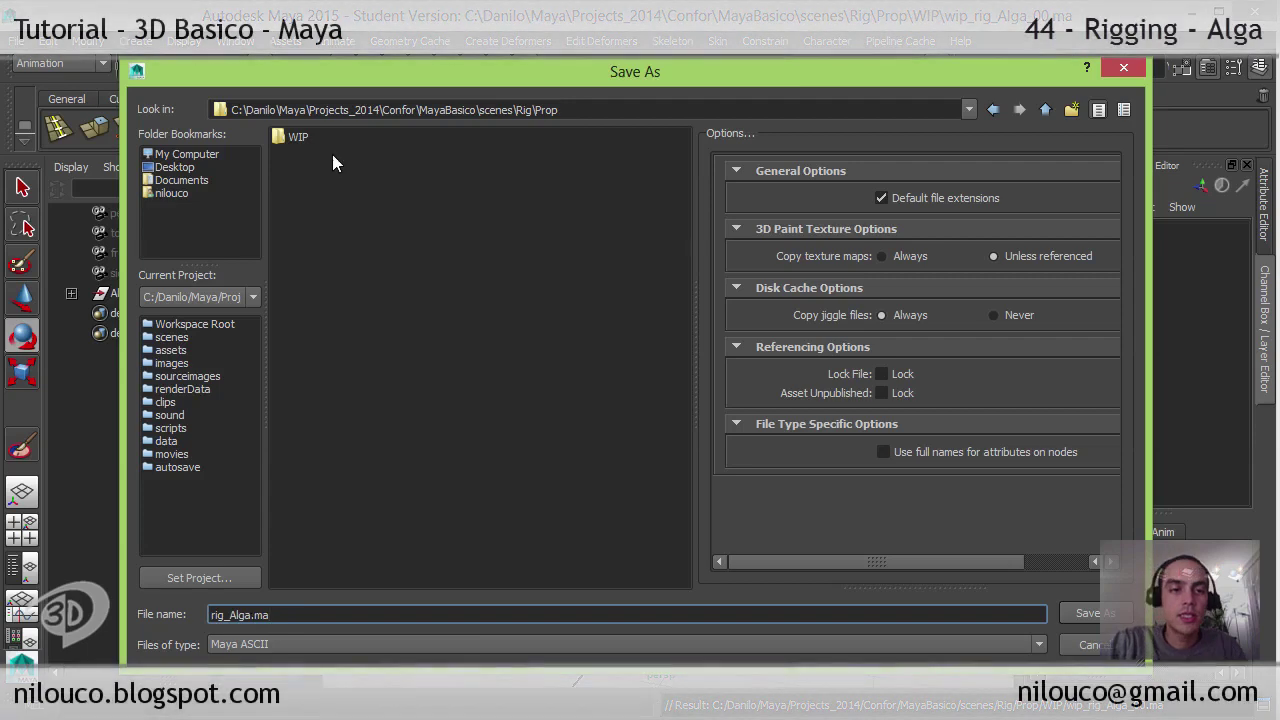
# Step: Save the rig as rig_Alga.ma, confirming the student-version warning
pyautogui.click(1090, 613)
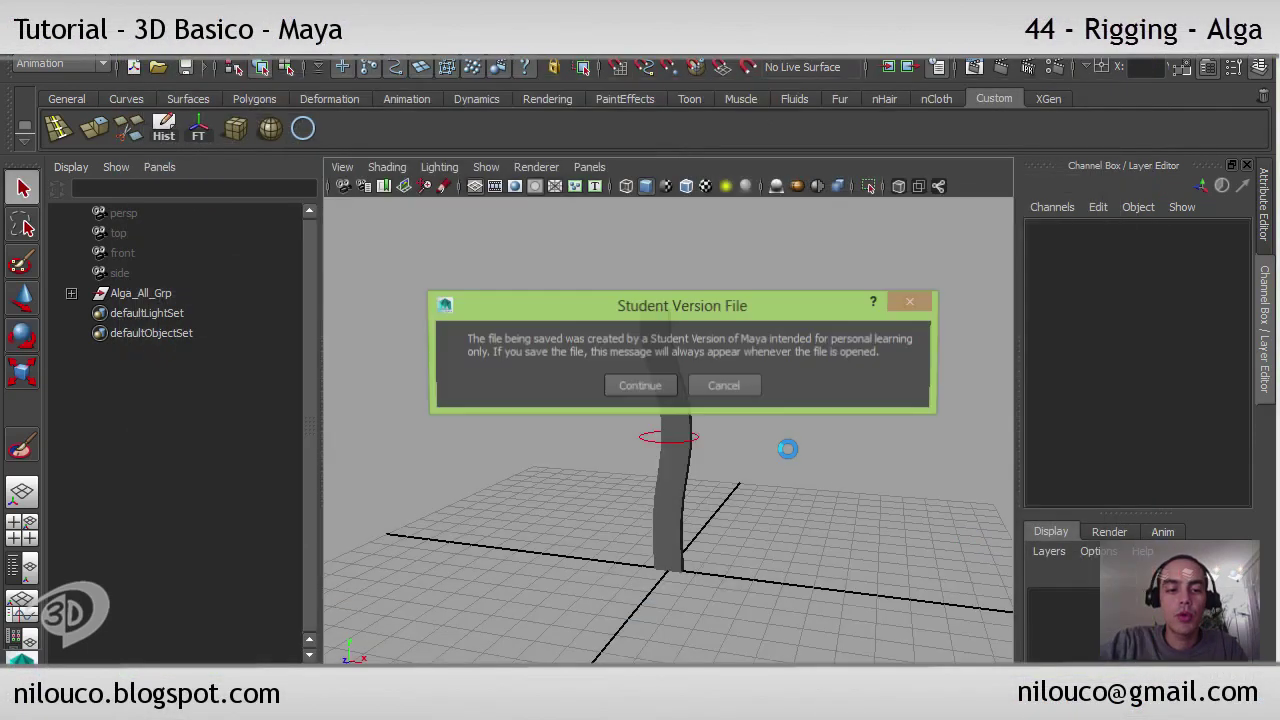
pyautogui.click(640, 385)
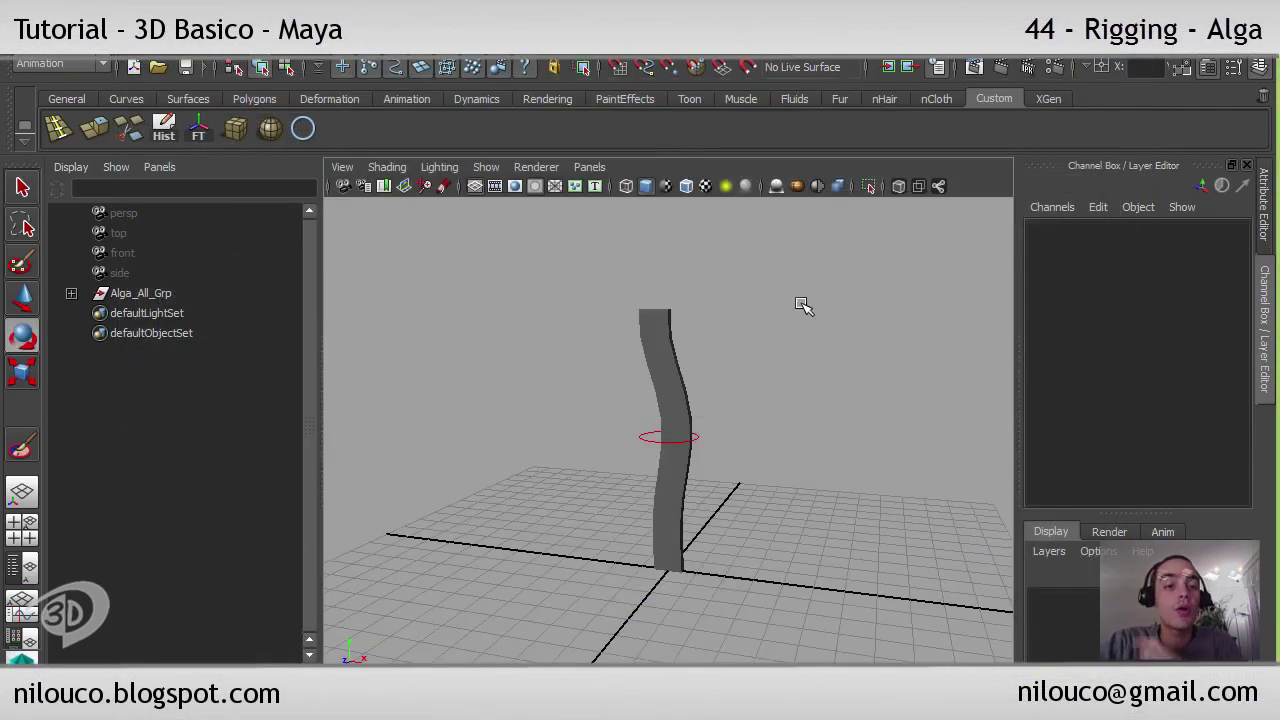